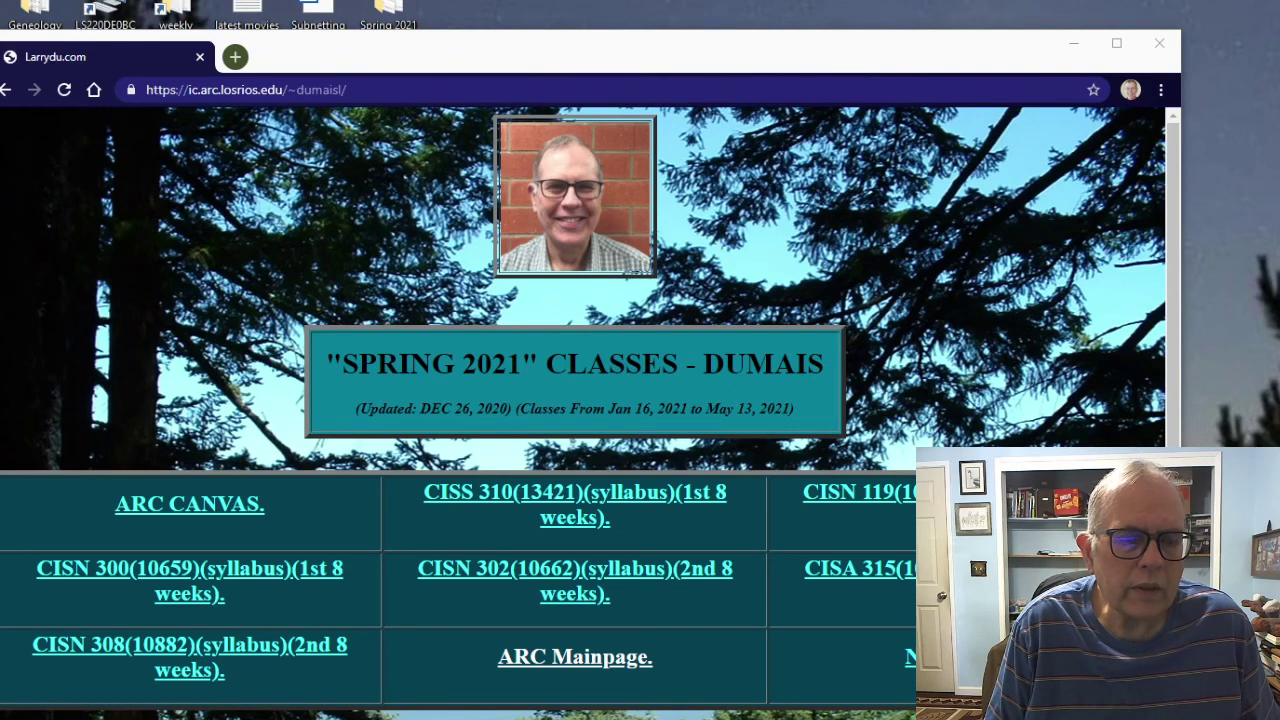
Step: Sign in through the Los Rios SSO page and open the CISN 300 course from the Dashboard
scroll(580, 400, "down", 2)
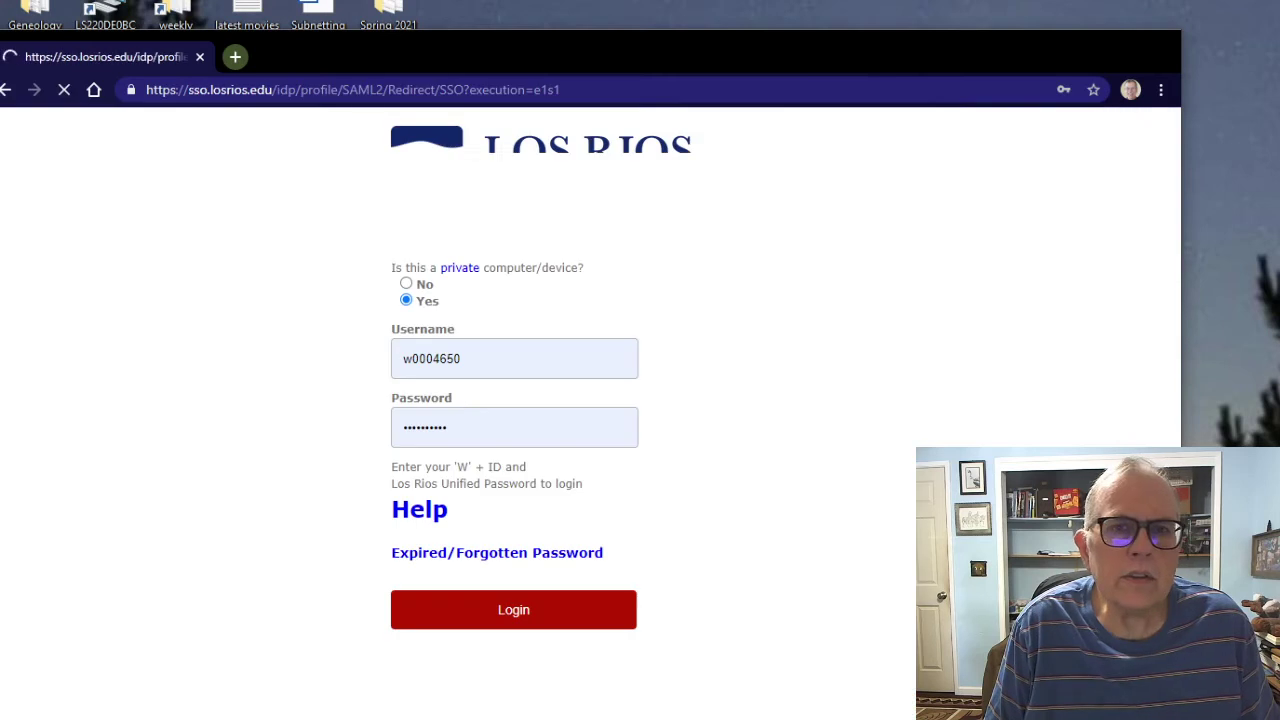
key("Return")
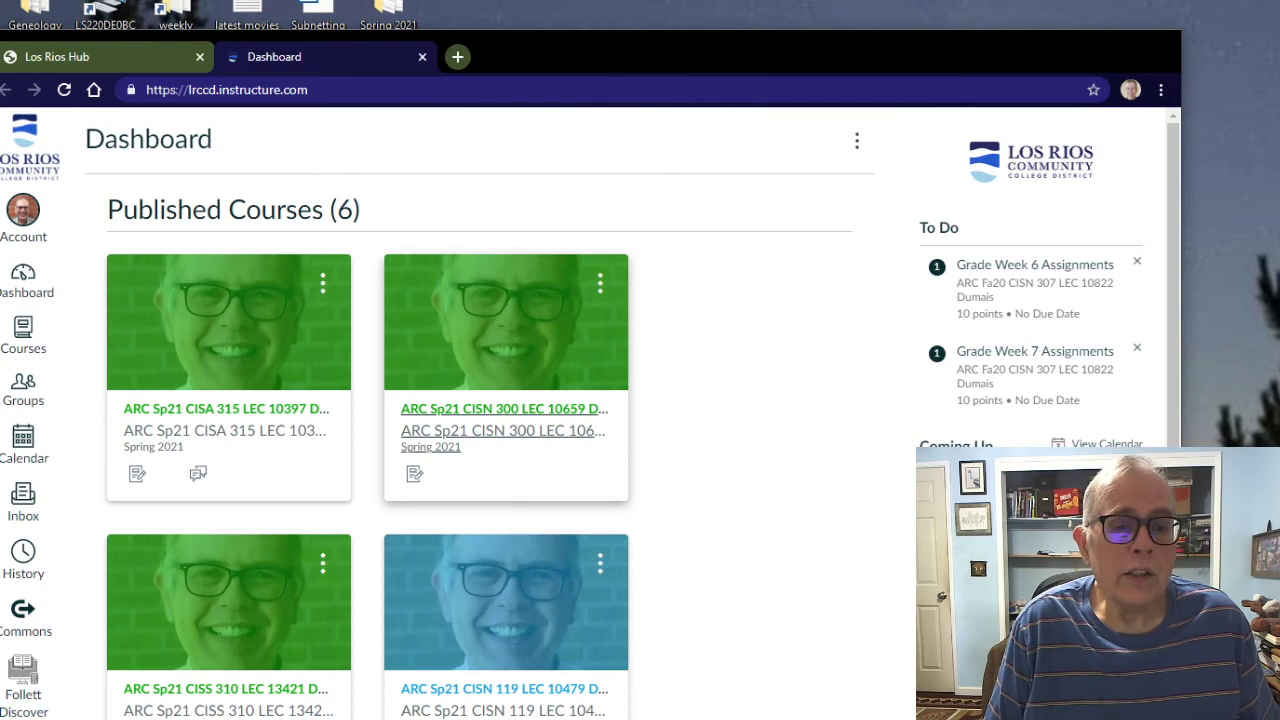
left_click(540, 412)
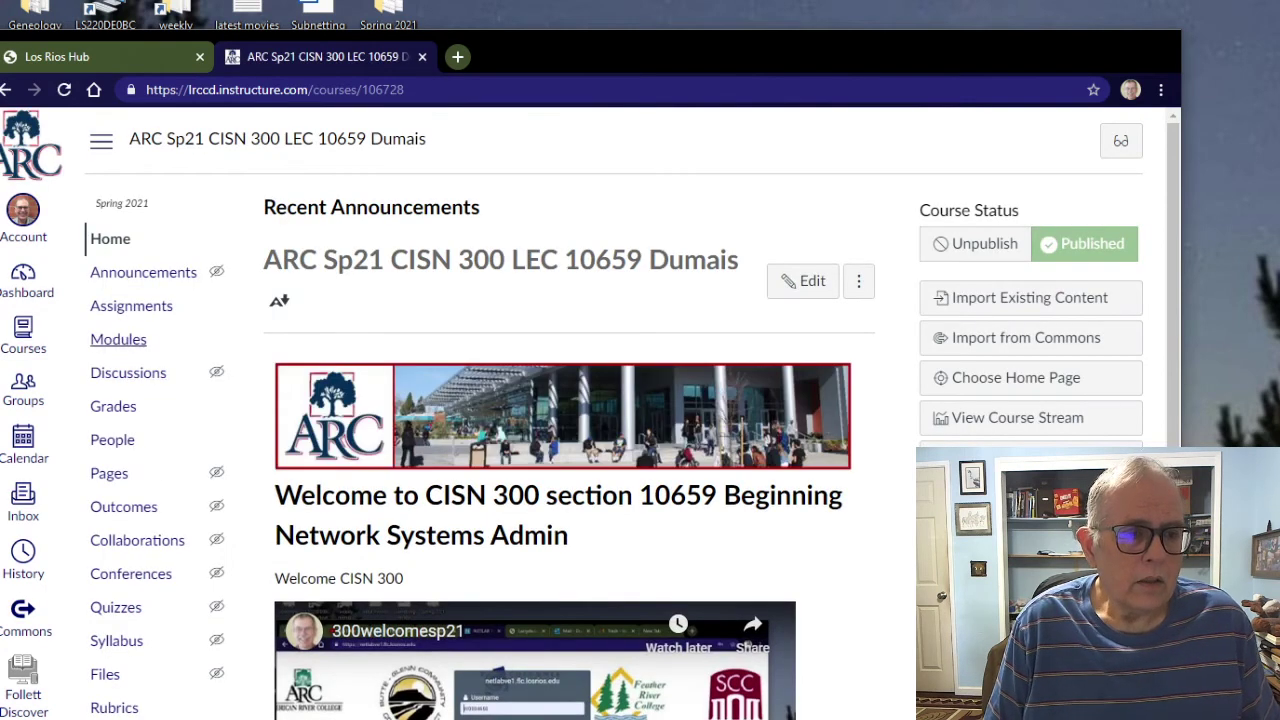
Step: Go to the CISN 300 Modules list and scroll down to Week 2
left_click(118, 339)
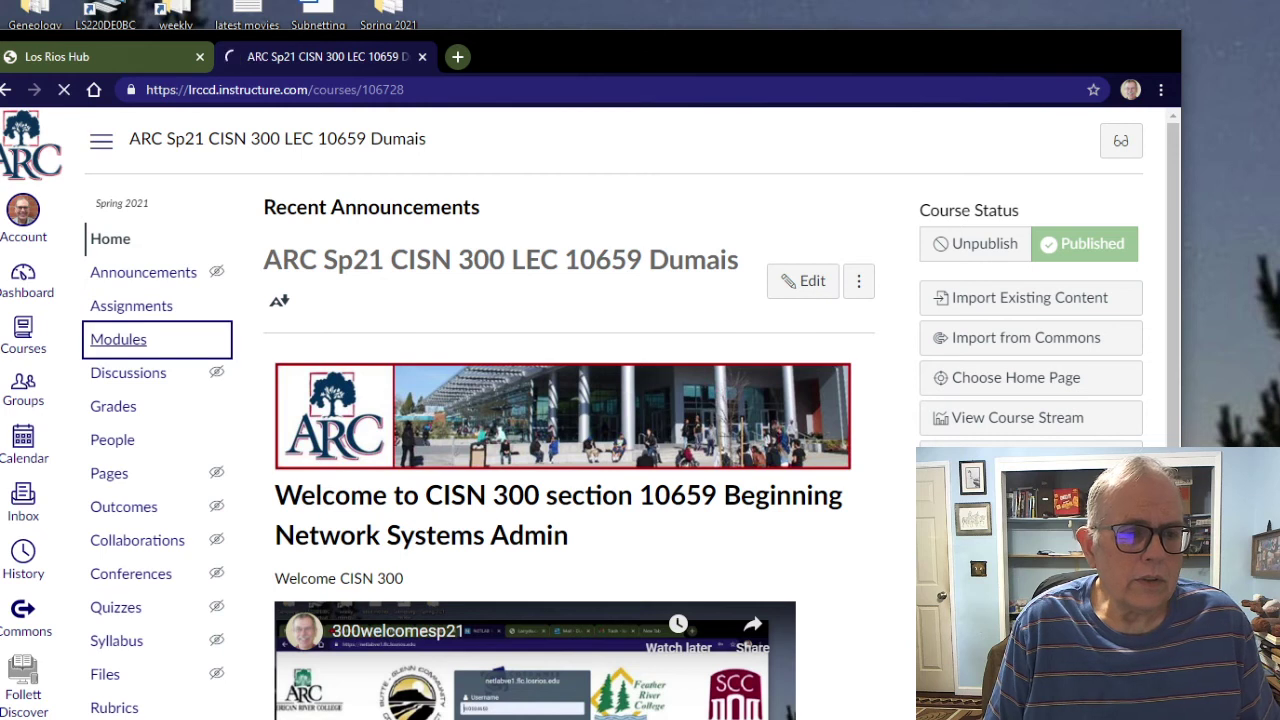
scroll(700, 400, "down", 4)
scroll(700, 400, "down", 6)
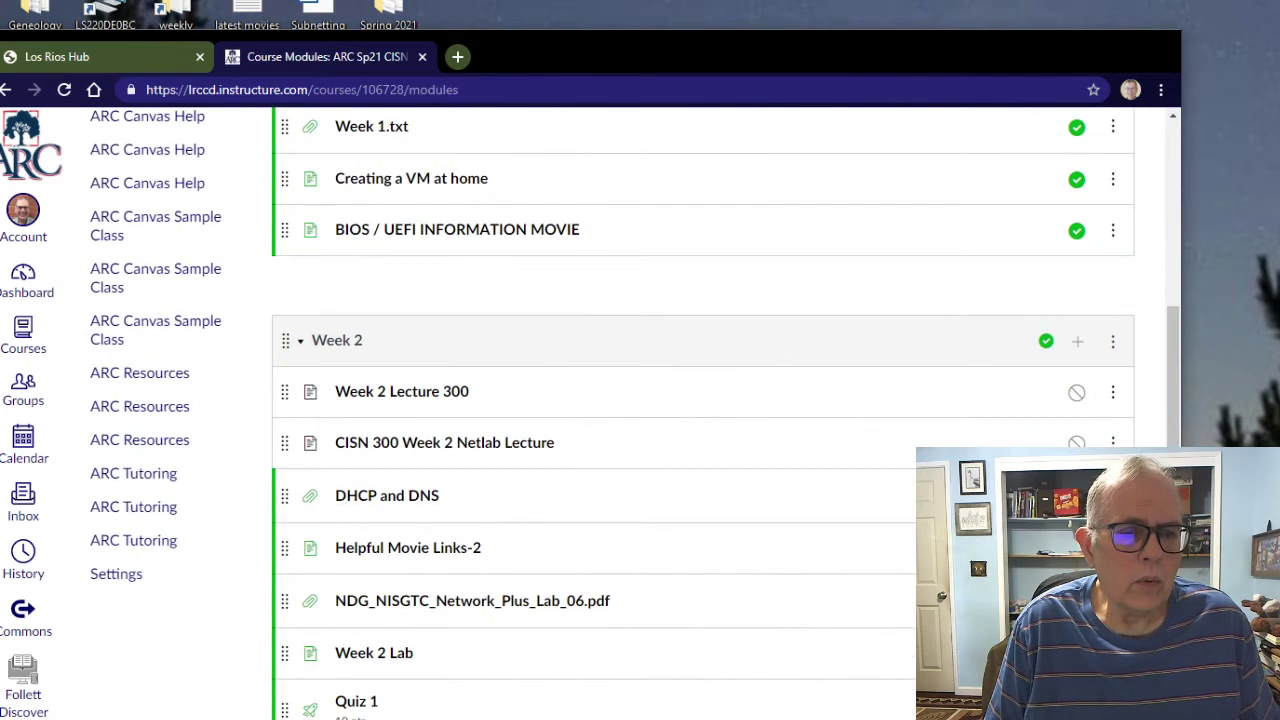
scroll(700, 300, "down", 1)
scroll(700, 300, "down", 1)
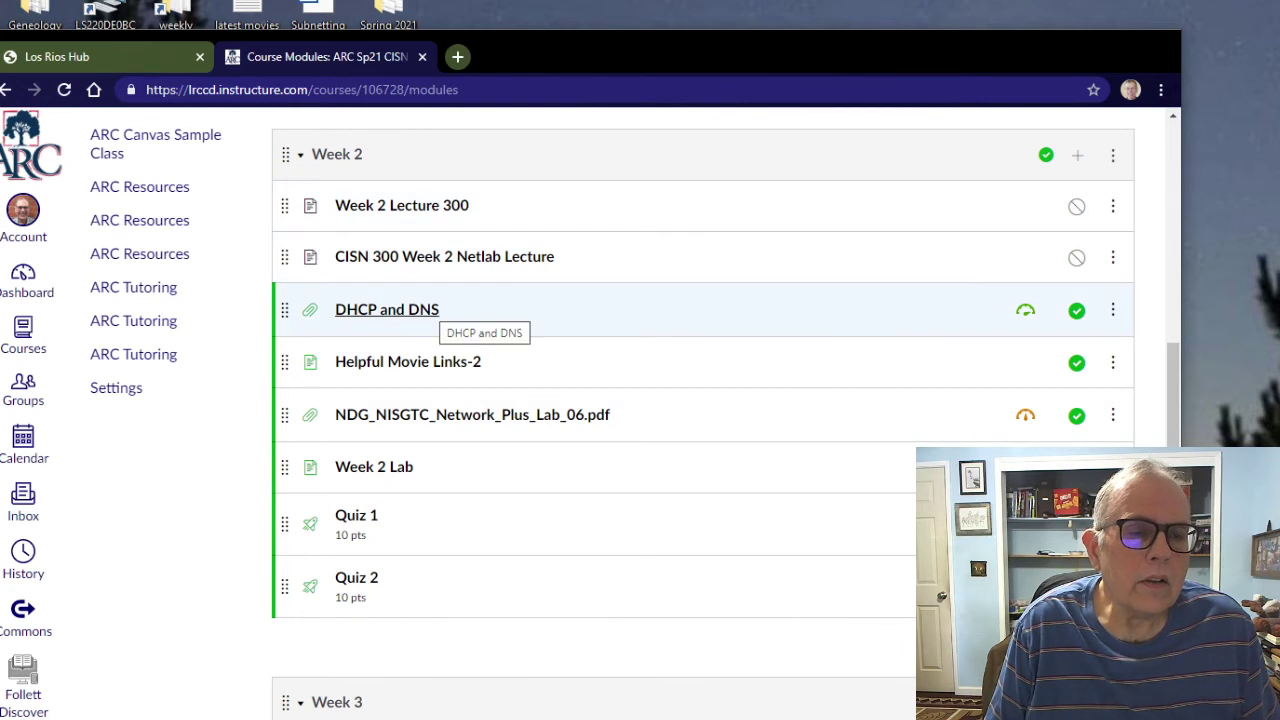
Step: View the DHCP and DNS lecture file, then return to the Modules list
left_click(425, 310)
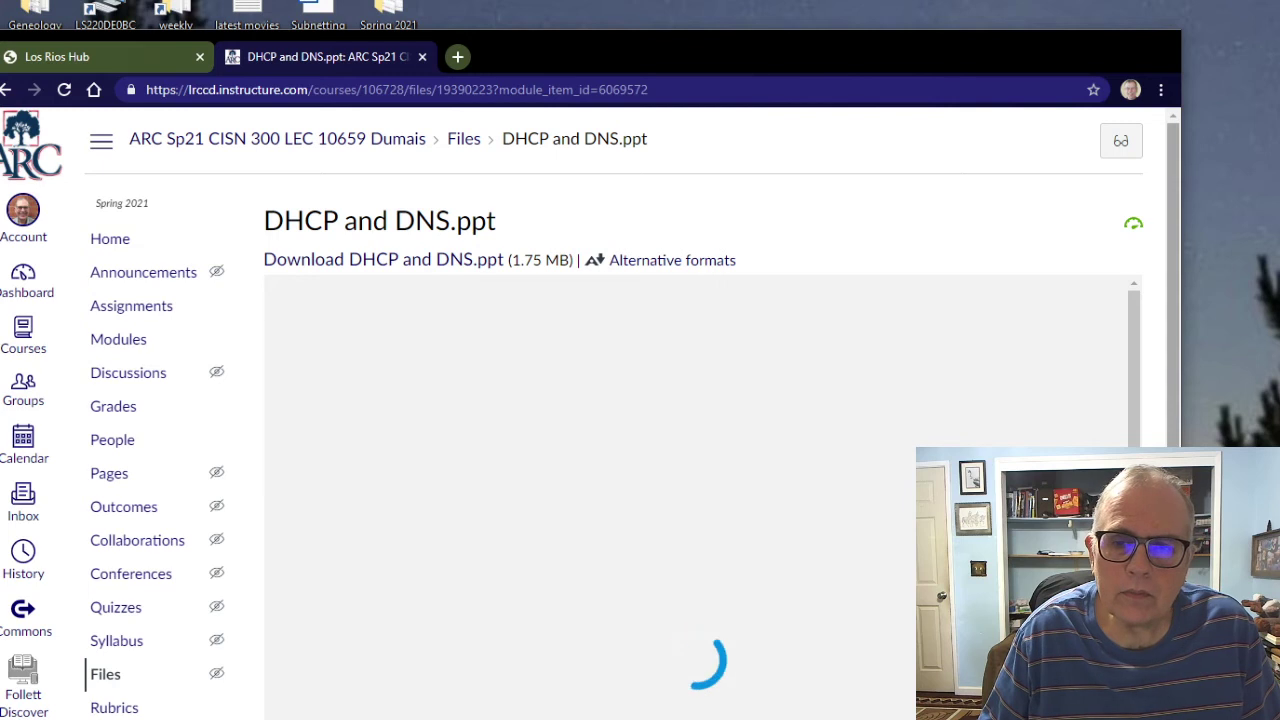
scroll(640, 400, "down", 3)
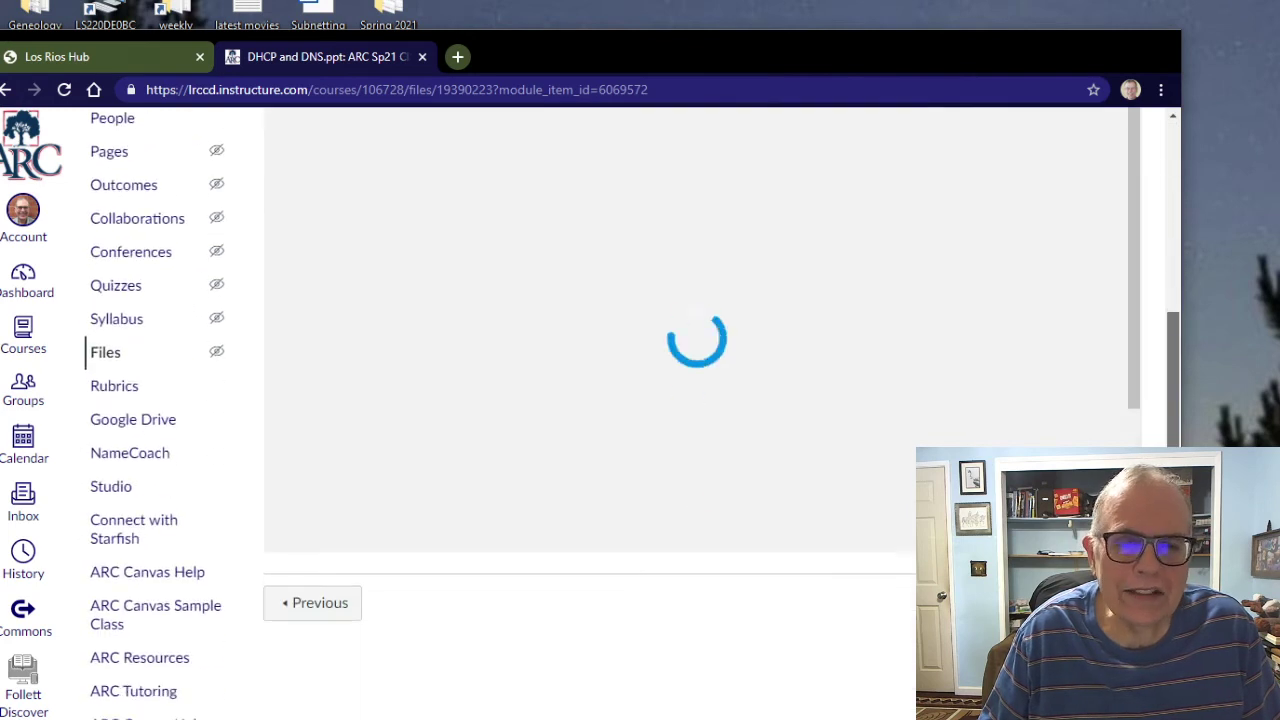
scroll(640, 400, "up", 3)
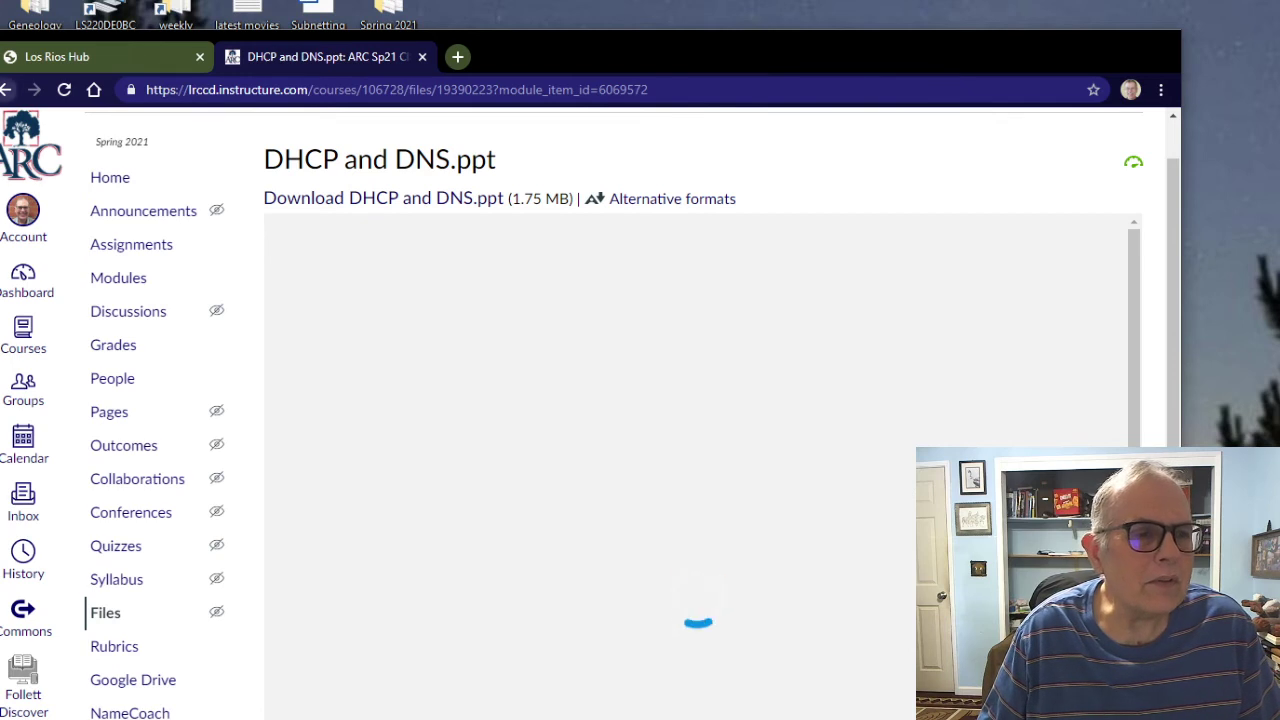
key("alt+Left")
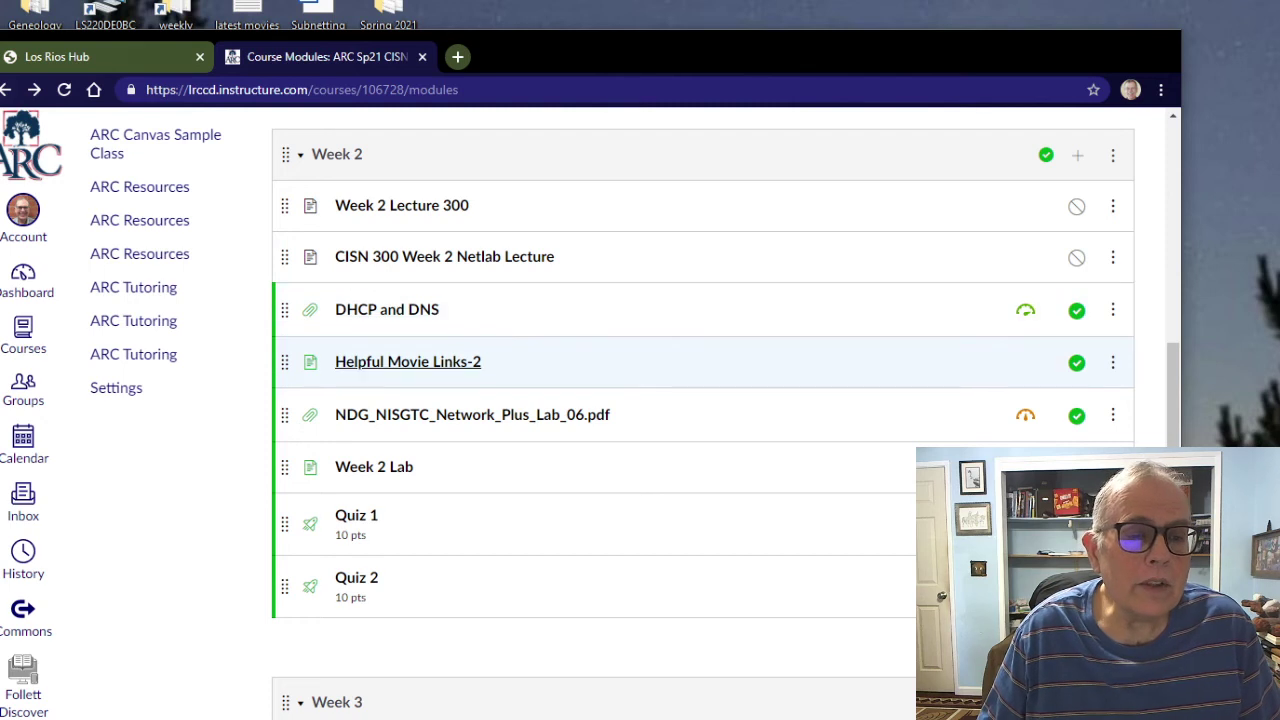
left_click(440, 362)
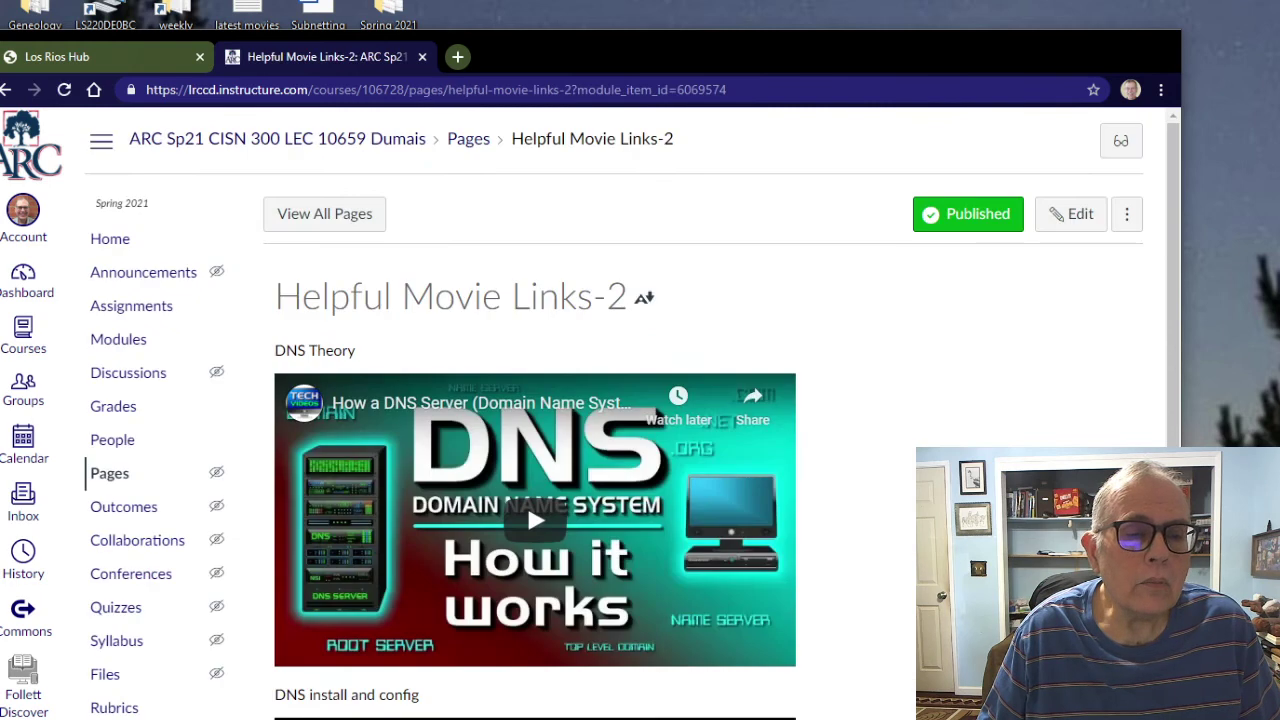
scroll(640, 400, "down", 2)
scroll(535, 400, "down", 4)
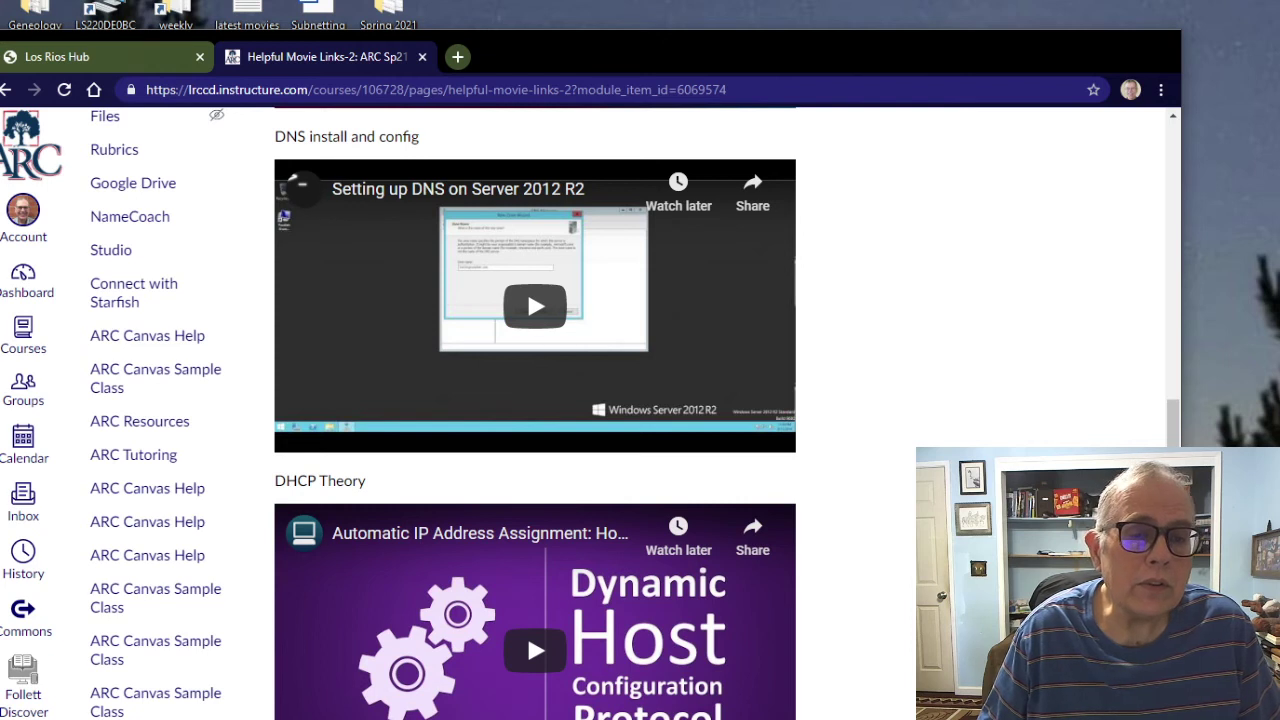
scroll(527, 632, "down", 3)
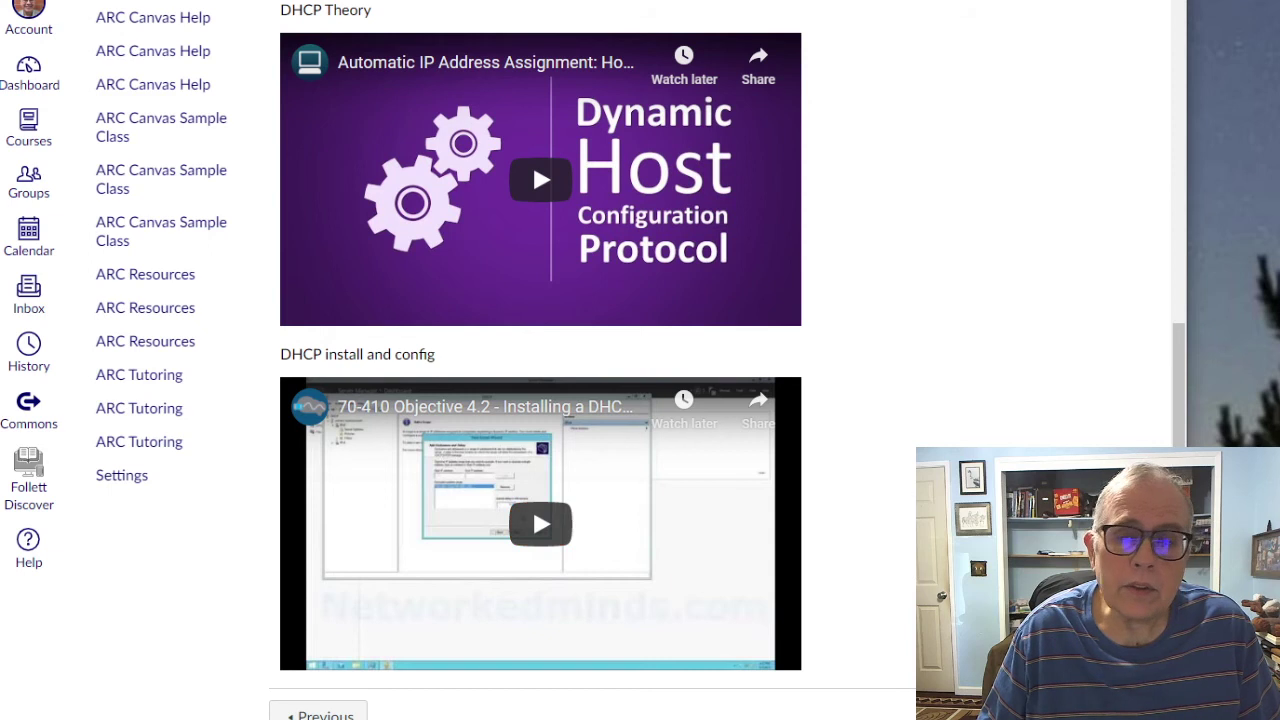
key("Home")
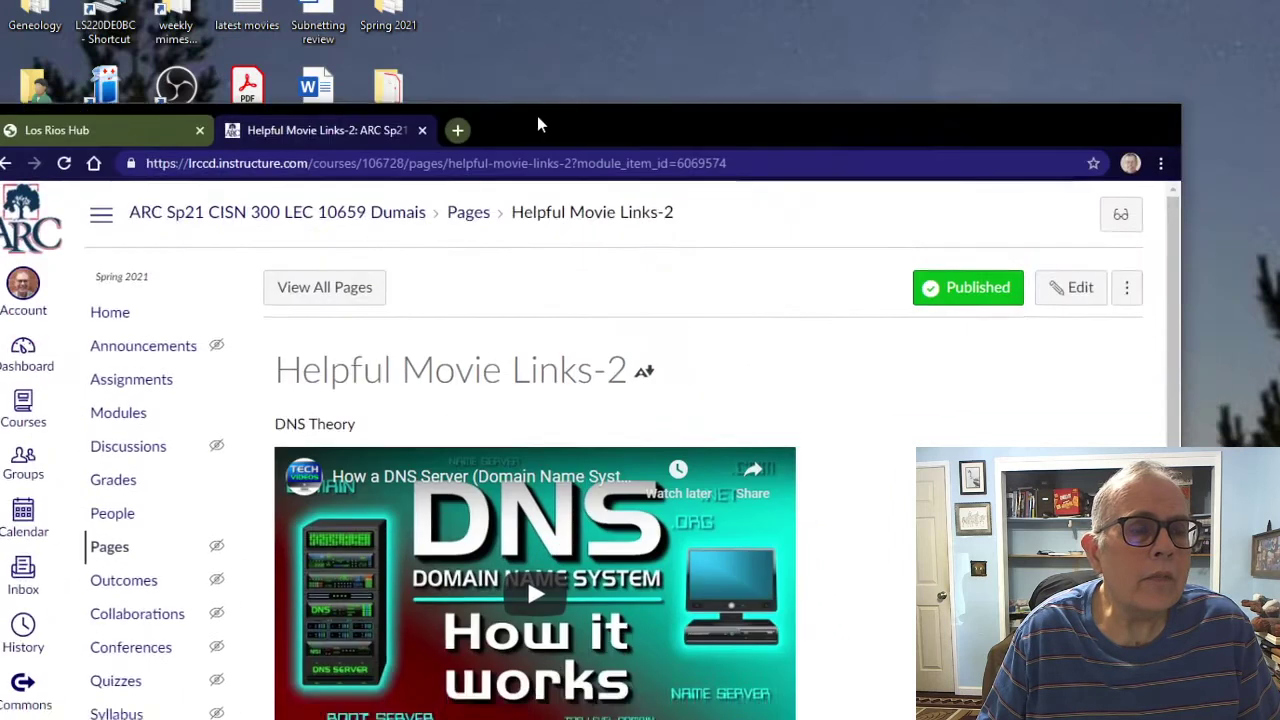
left_click_drag(538, 124, 549, 56)
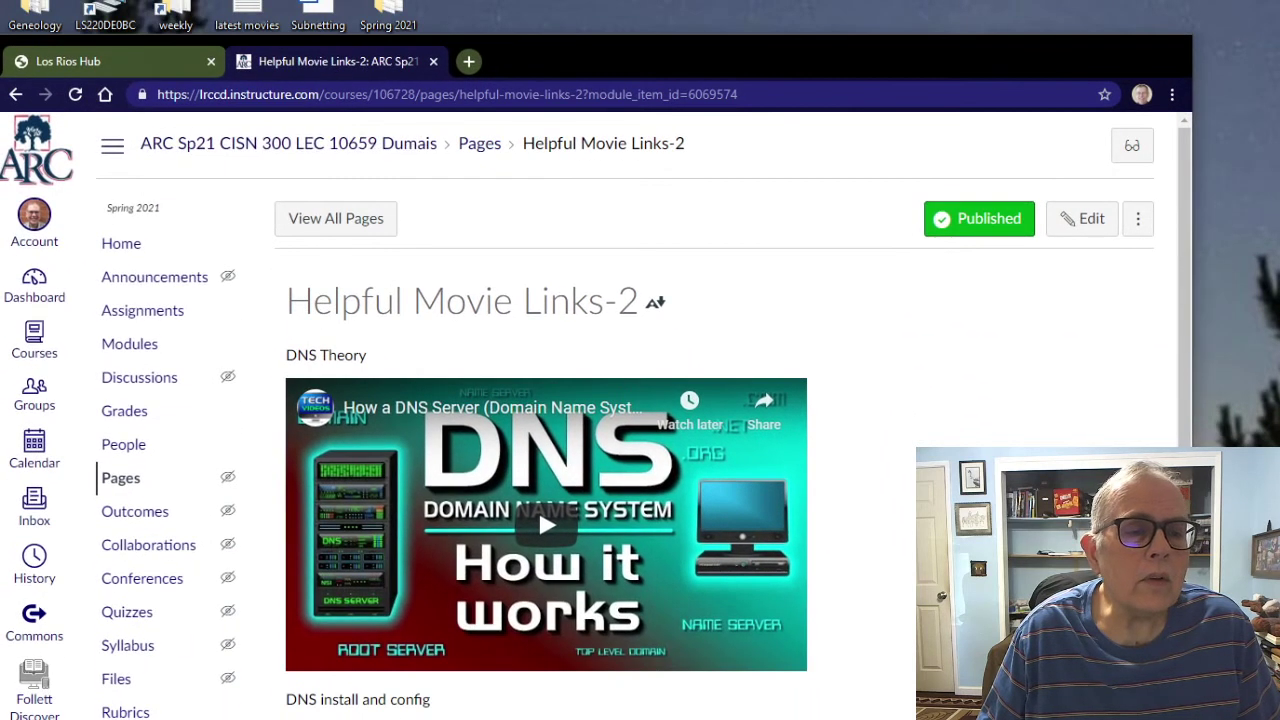
left_click(16, 94)
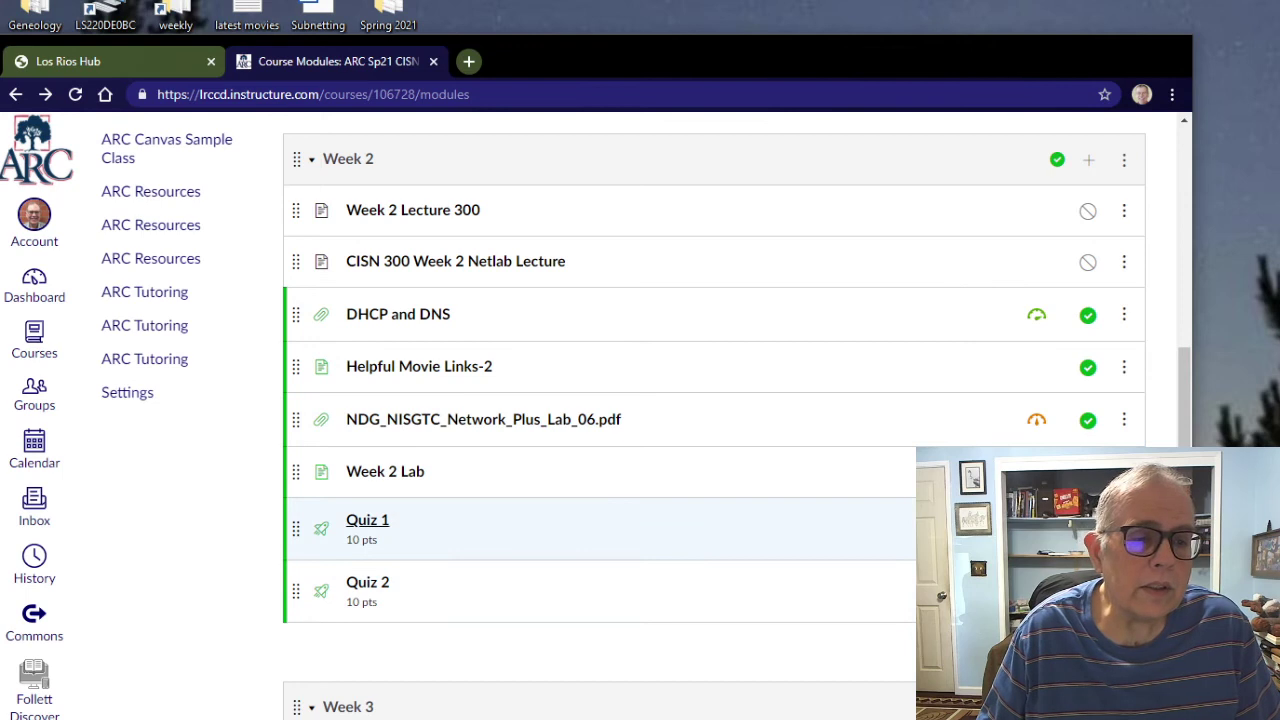
left_click(367, 521)
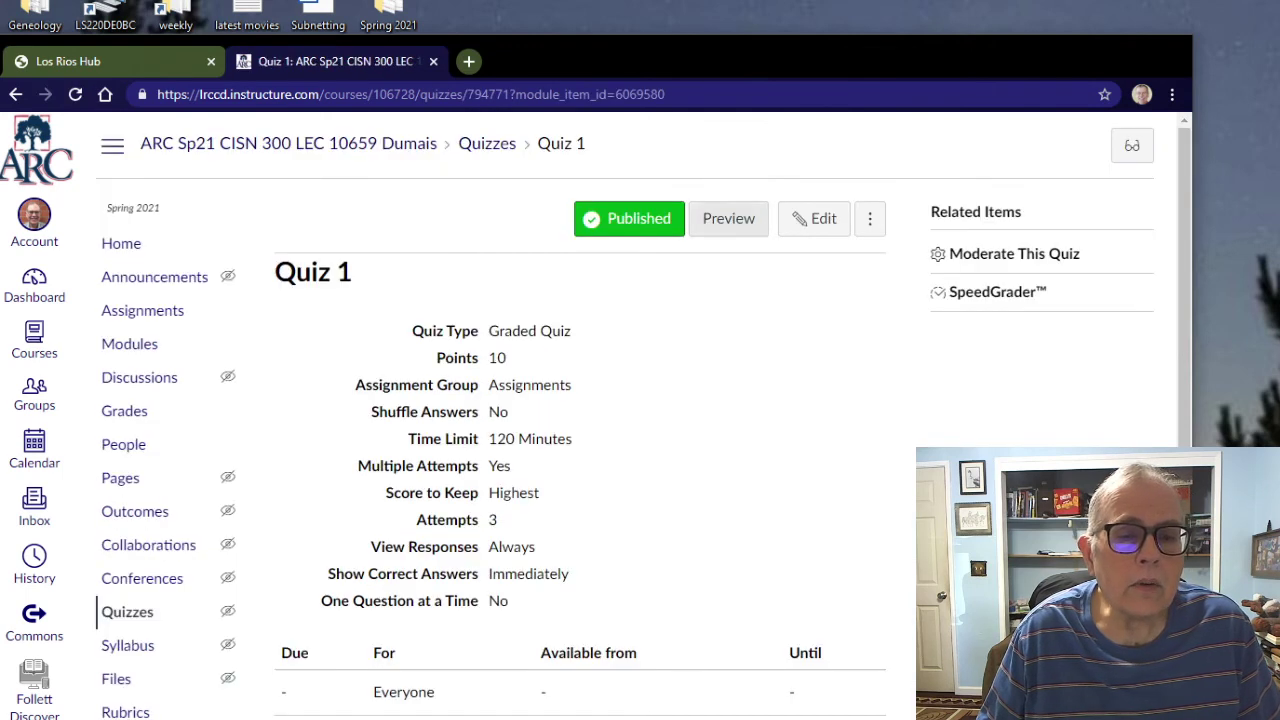
left_click(740, 220)
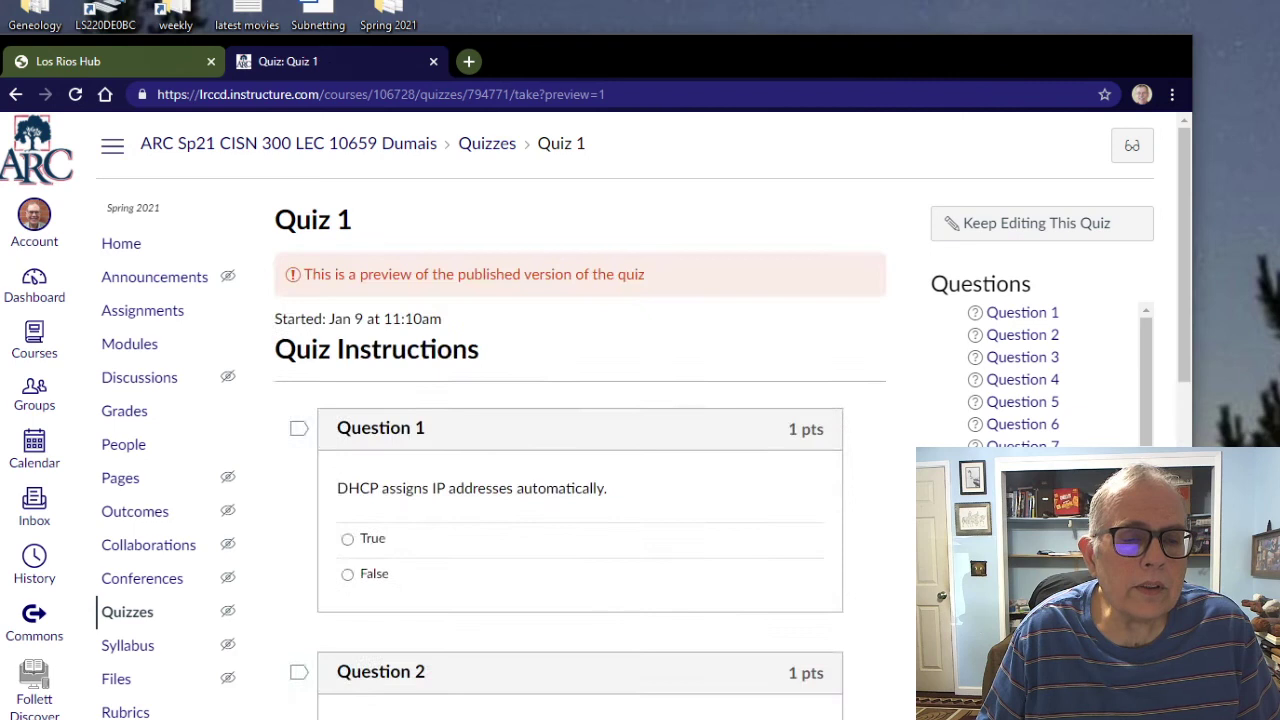
scroll(640, 416, "down", 10)
scroll(640, 416, "down", 8)
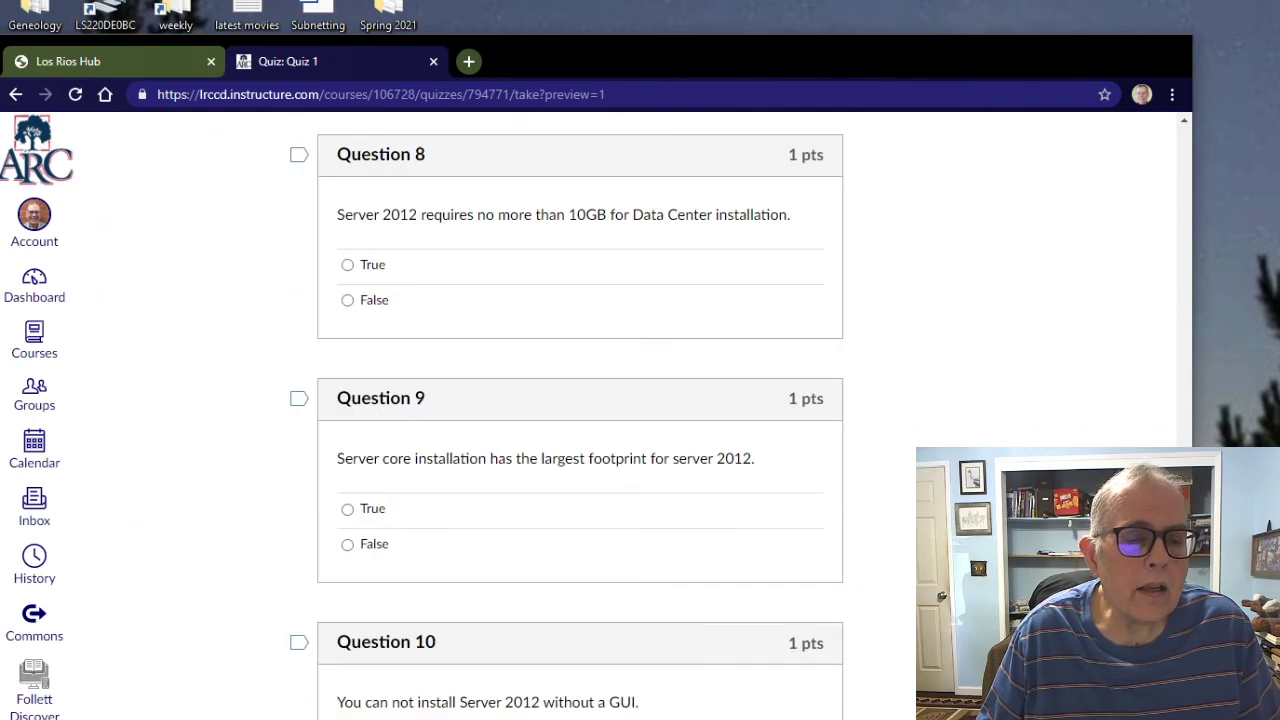
scroll(640, 416, "up", 18)
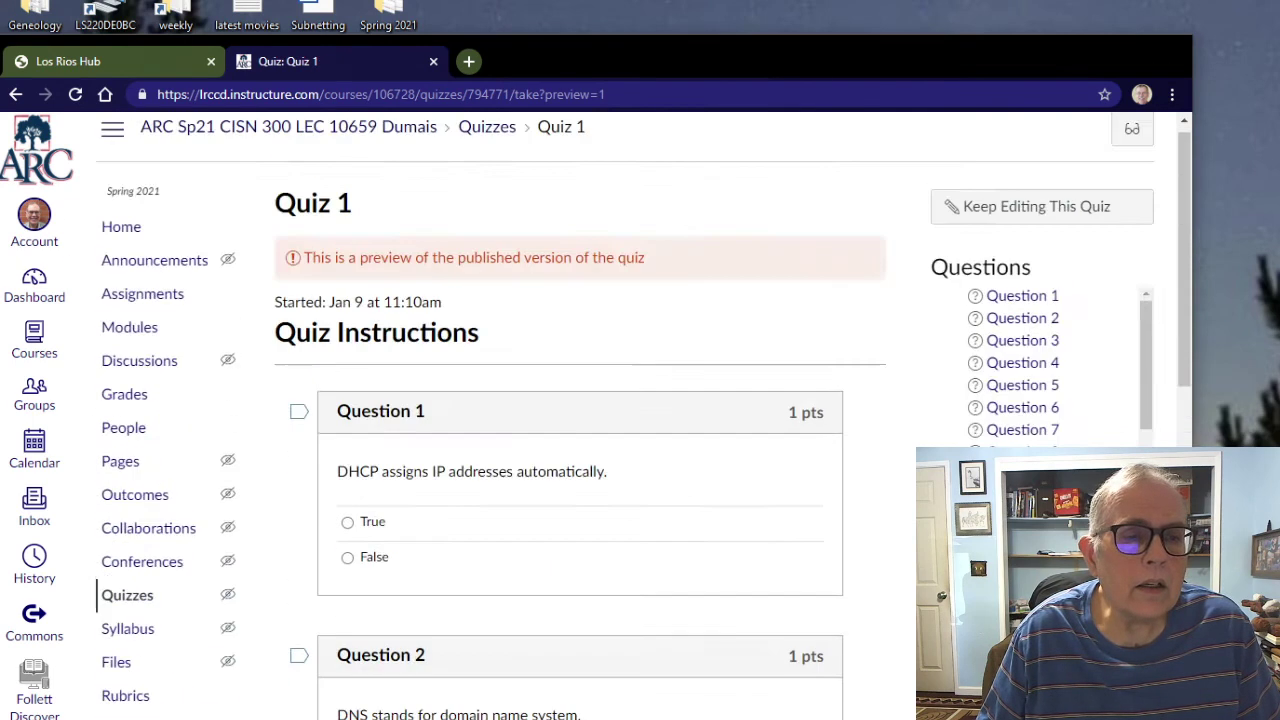
key("alt+Left")
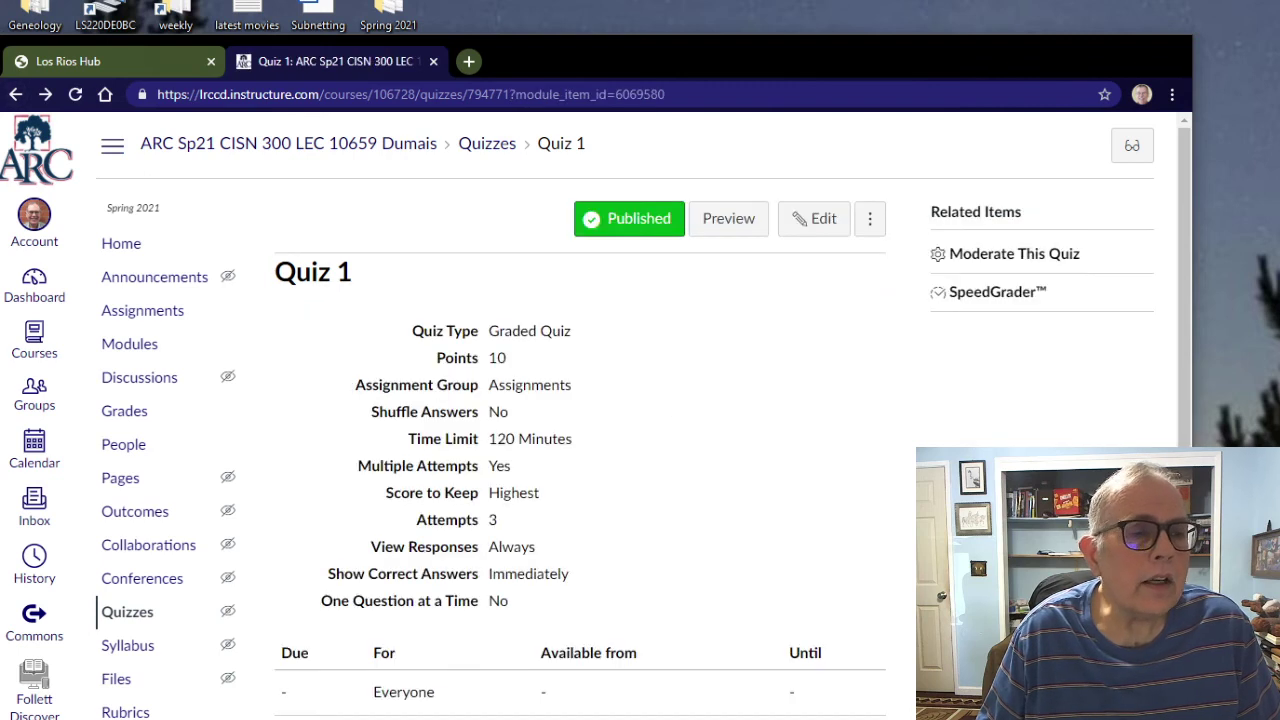
key("alt+Left")
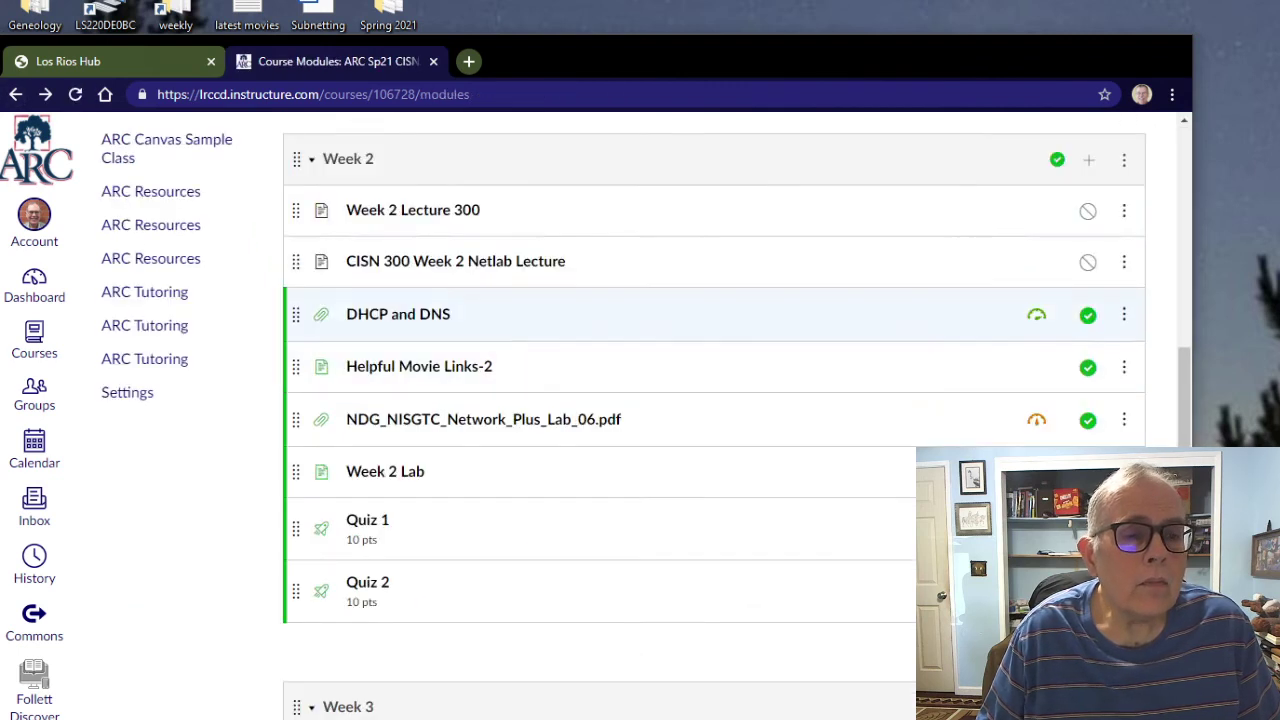
left_click(367, 582)
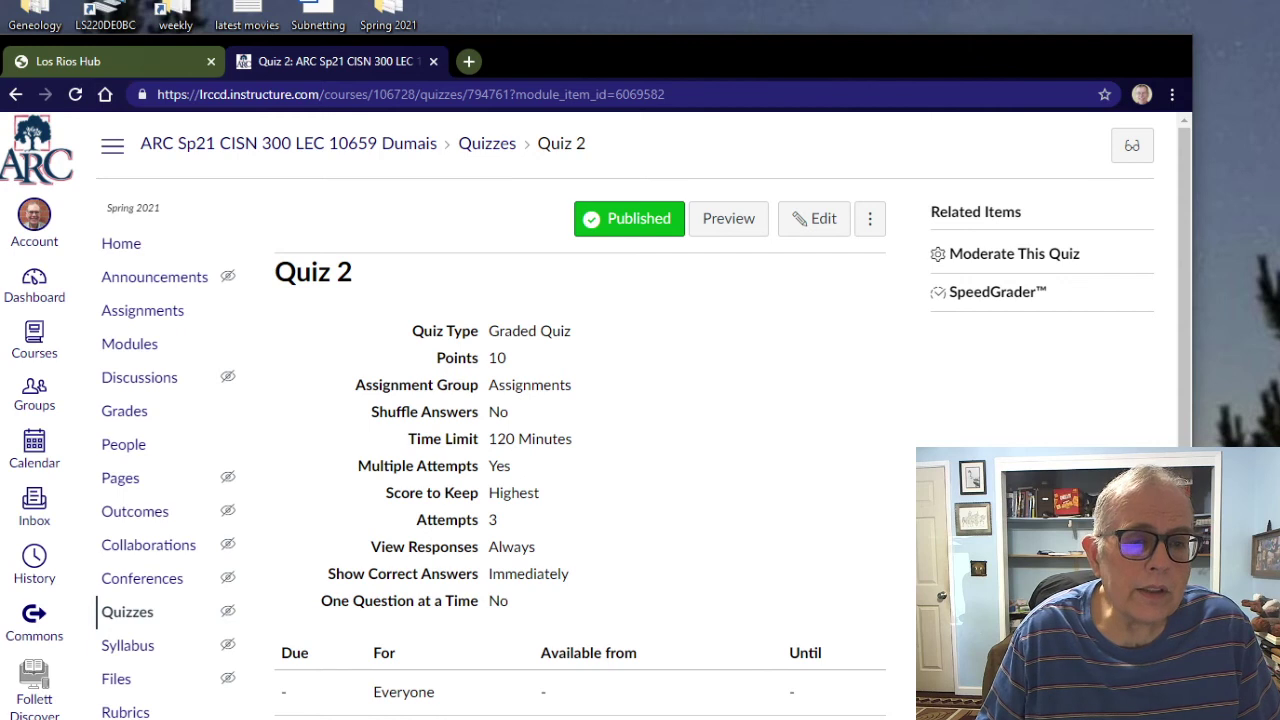
scroll(580, 450, "down", 5)
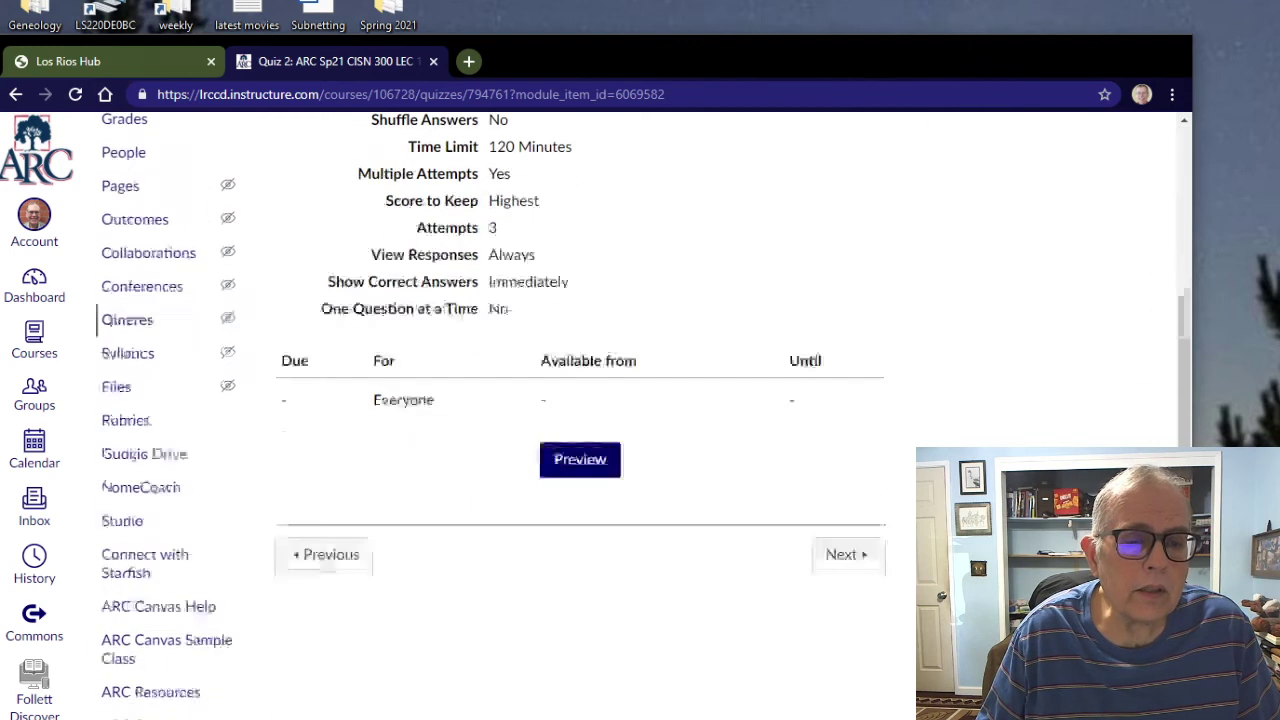
scroll(580, 450, "up", 4)
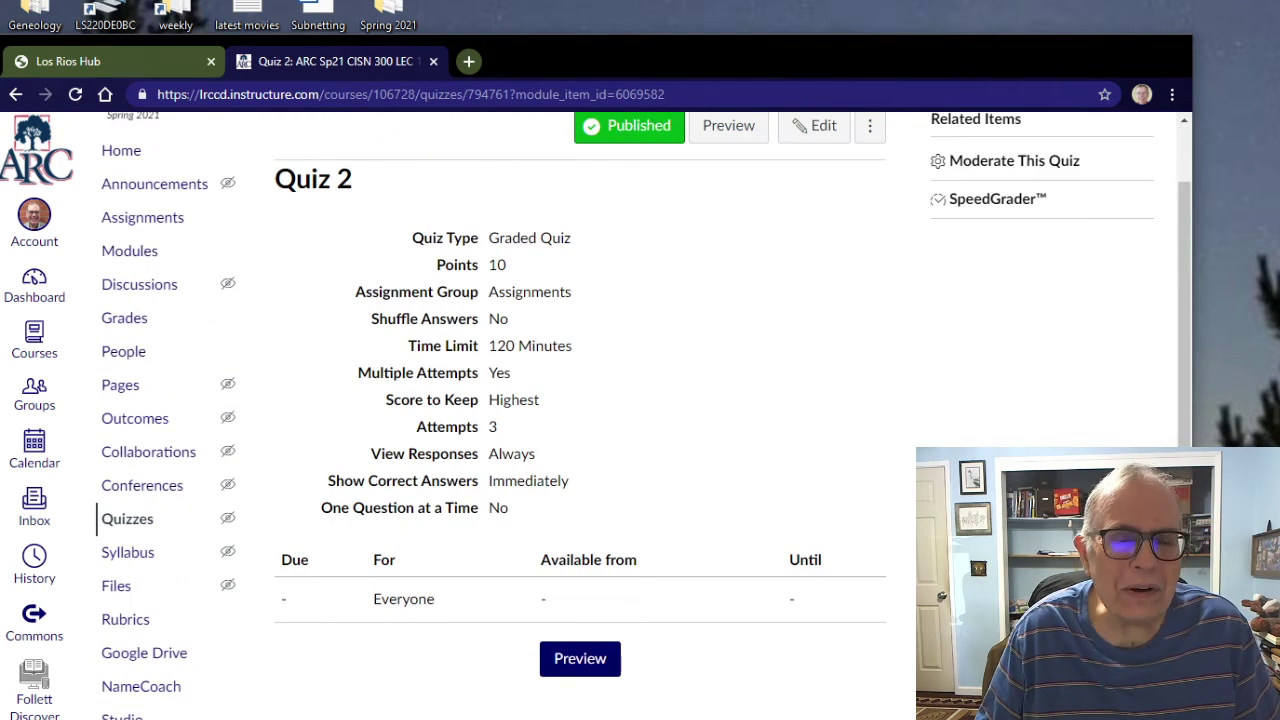
left_click(580, 658)
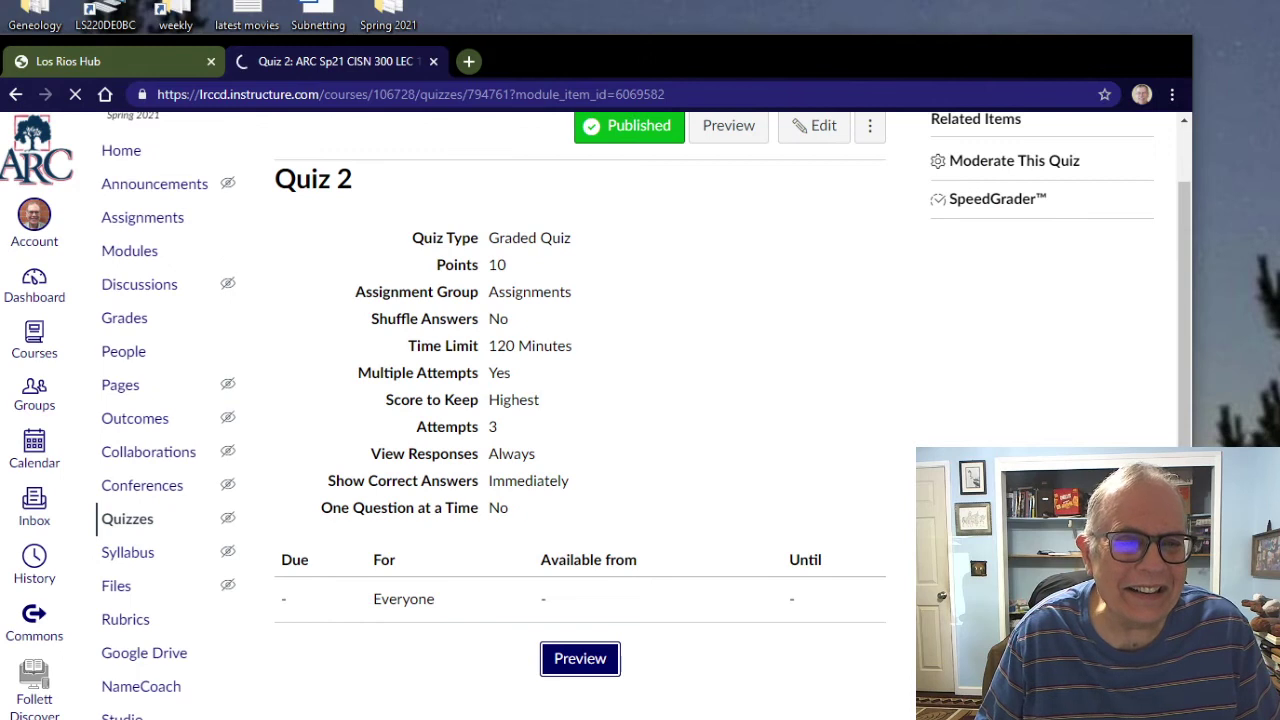
scroll(580, 450, "down", 12)
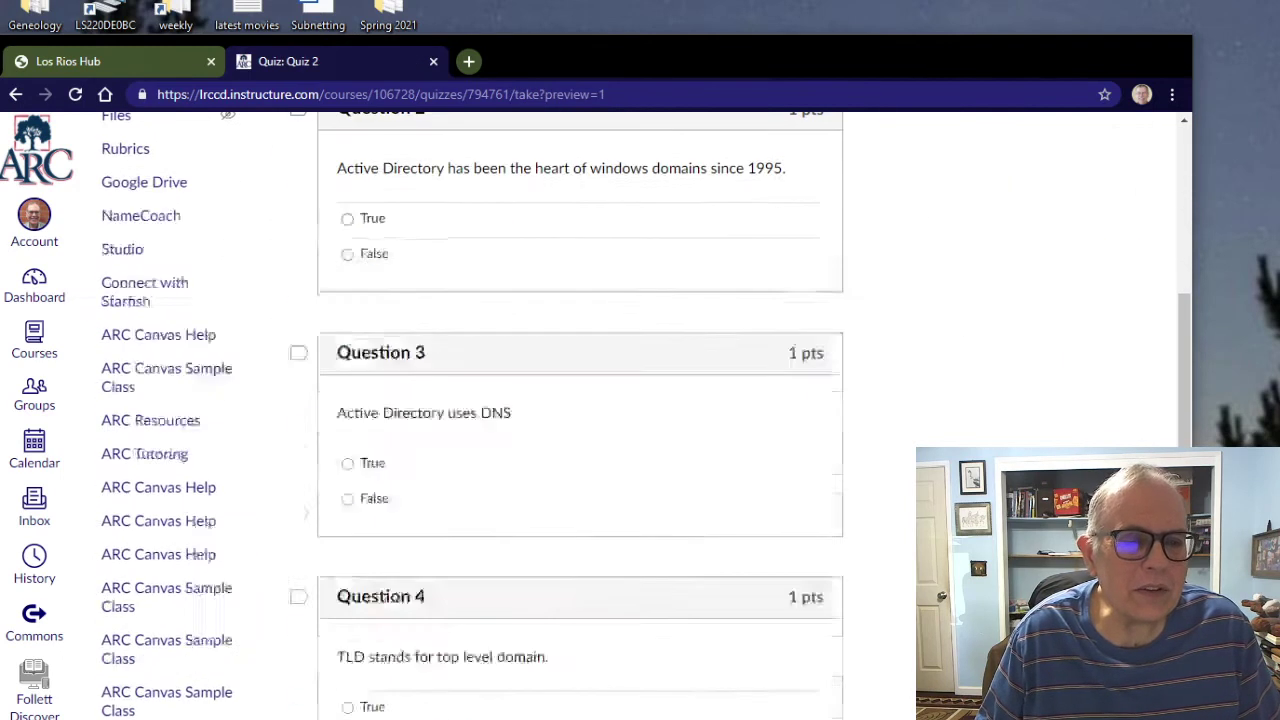
scroll(580, 450, "down", 7)
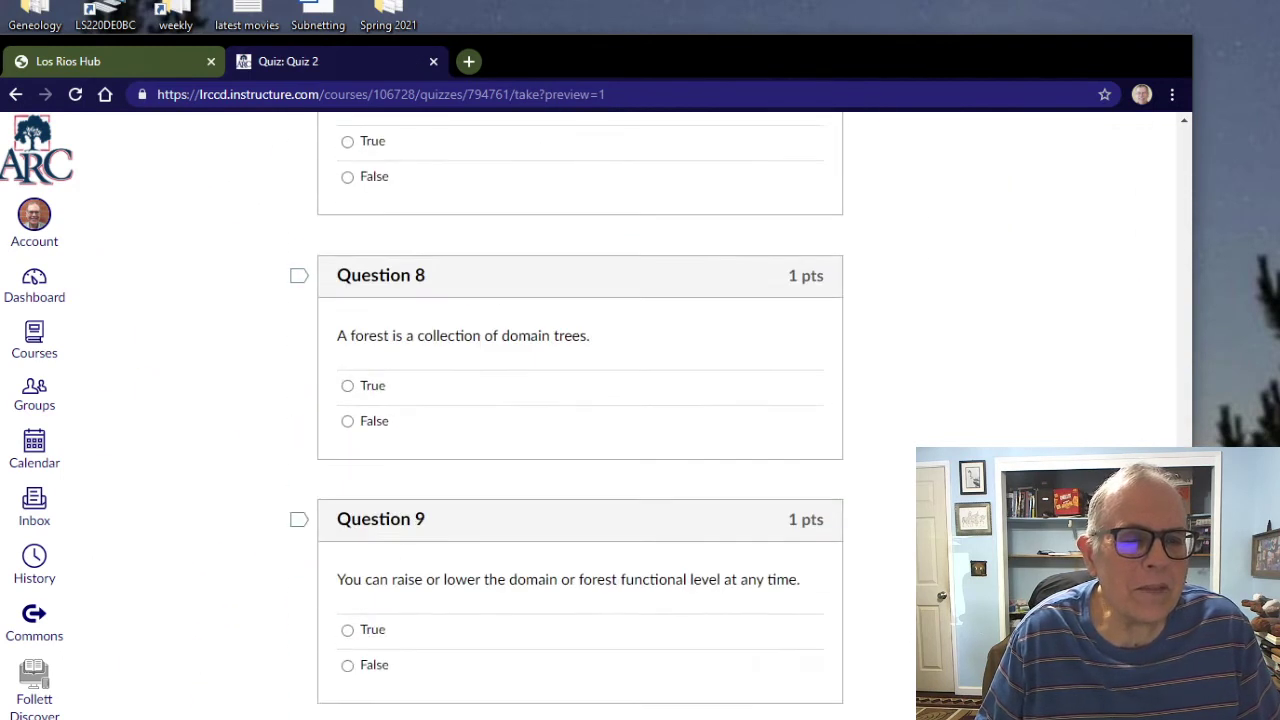
scroll(580, 450, "up", 18)
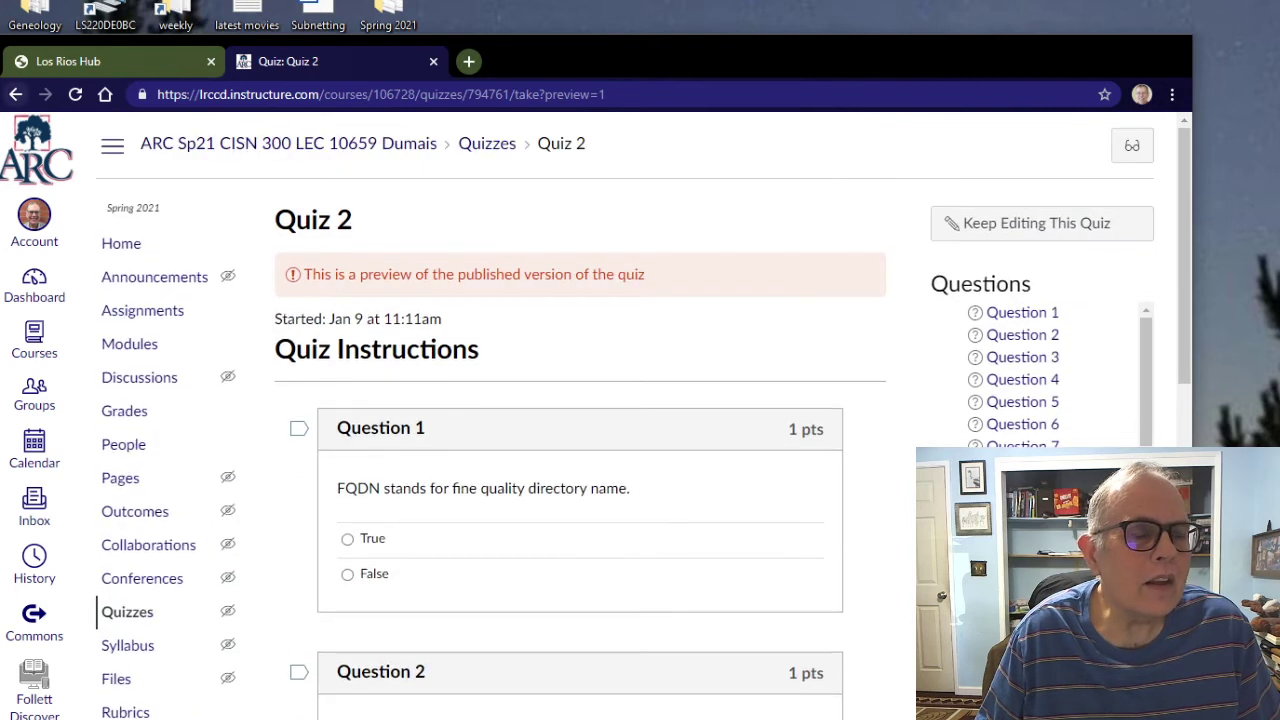
key("alt+Left")
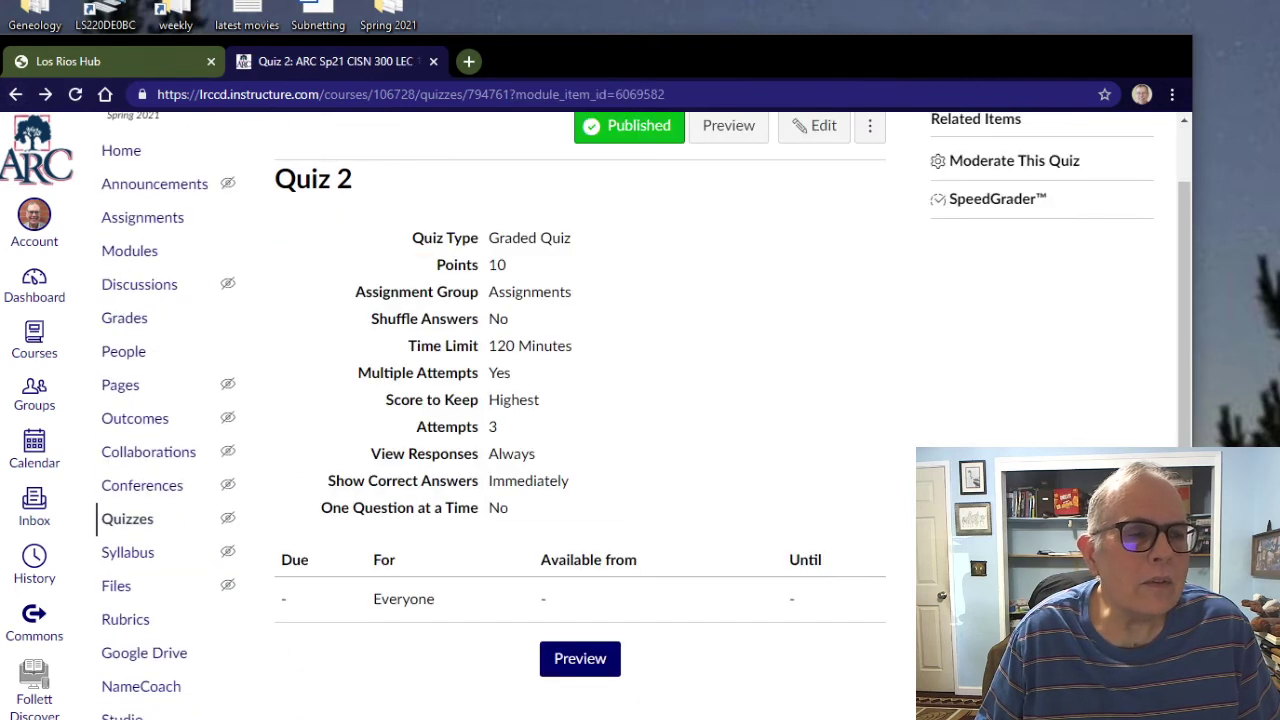
key("alt+Left")
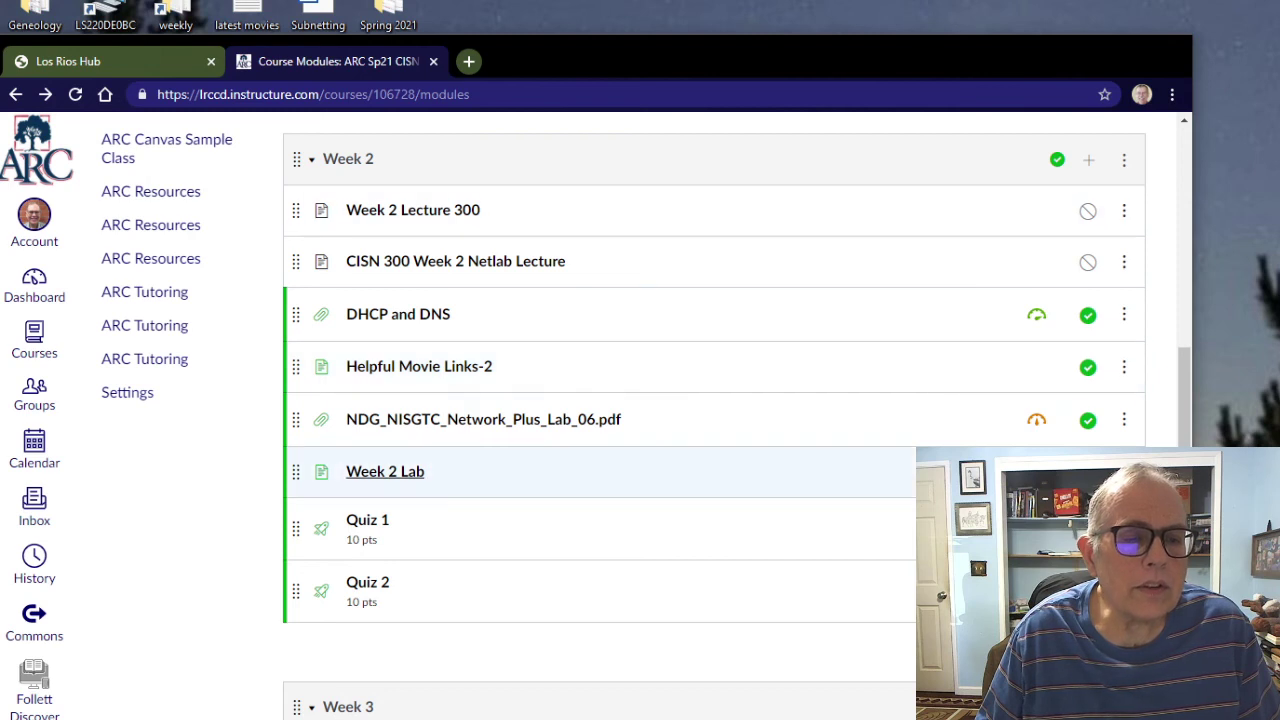
Step: Read through the Week 2 Lab page and go back to the Modules list
left_click(405, 472)
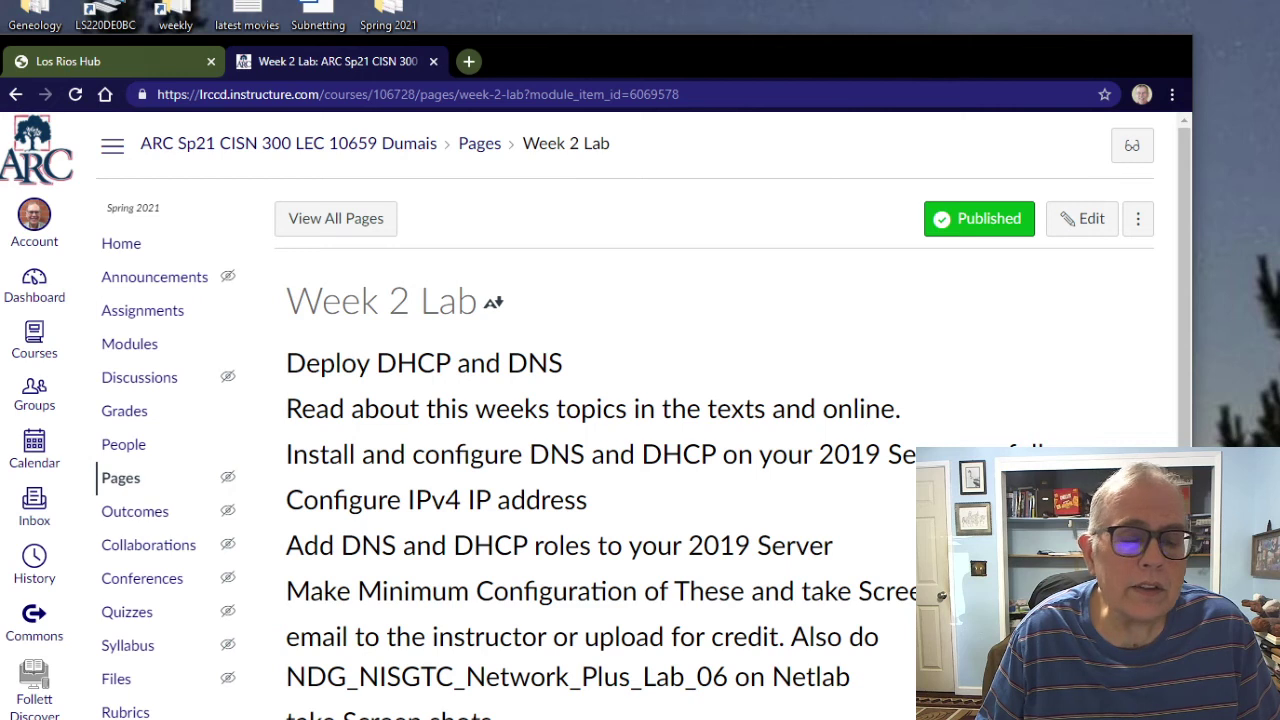
scroll(640, 416, "down", 2)
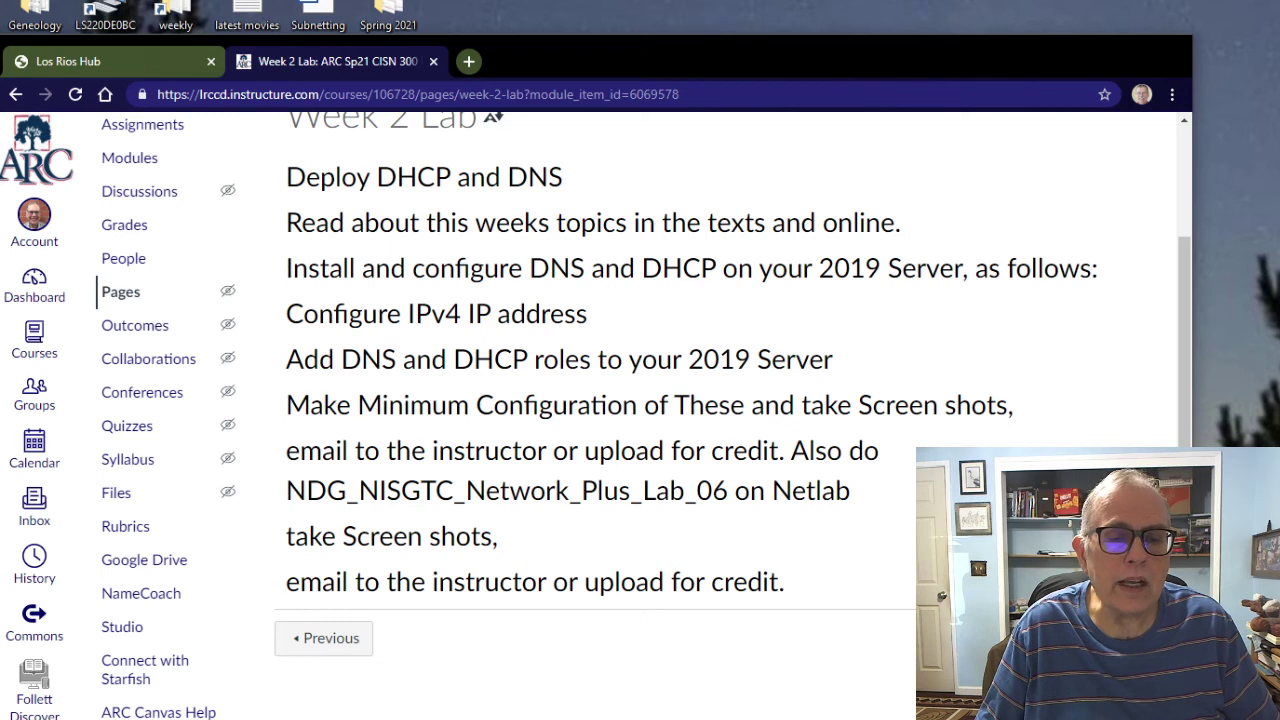
scroll(640, 416, "up", 3)
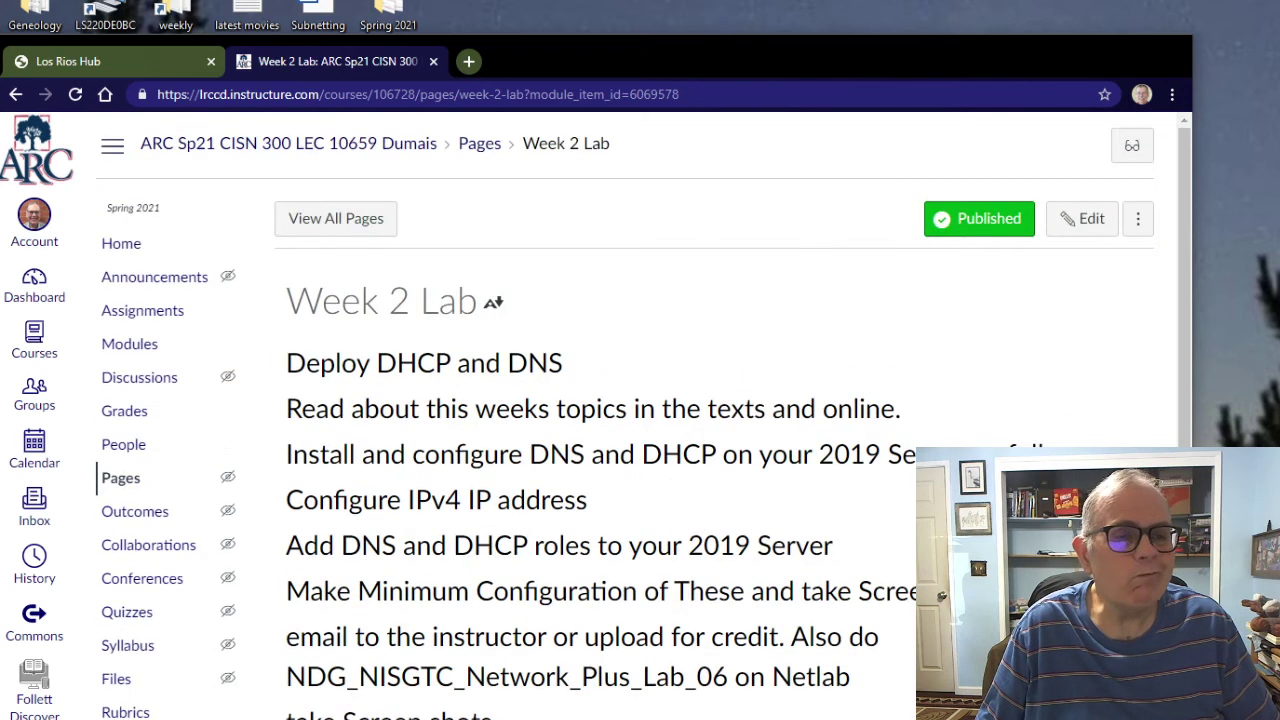
left_click(15, 94)
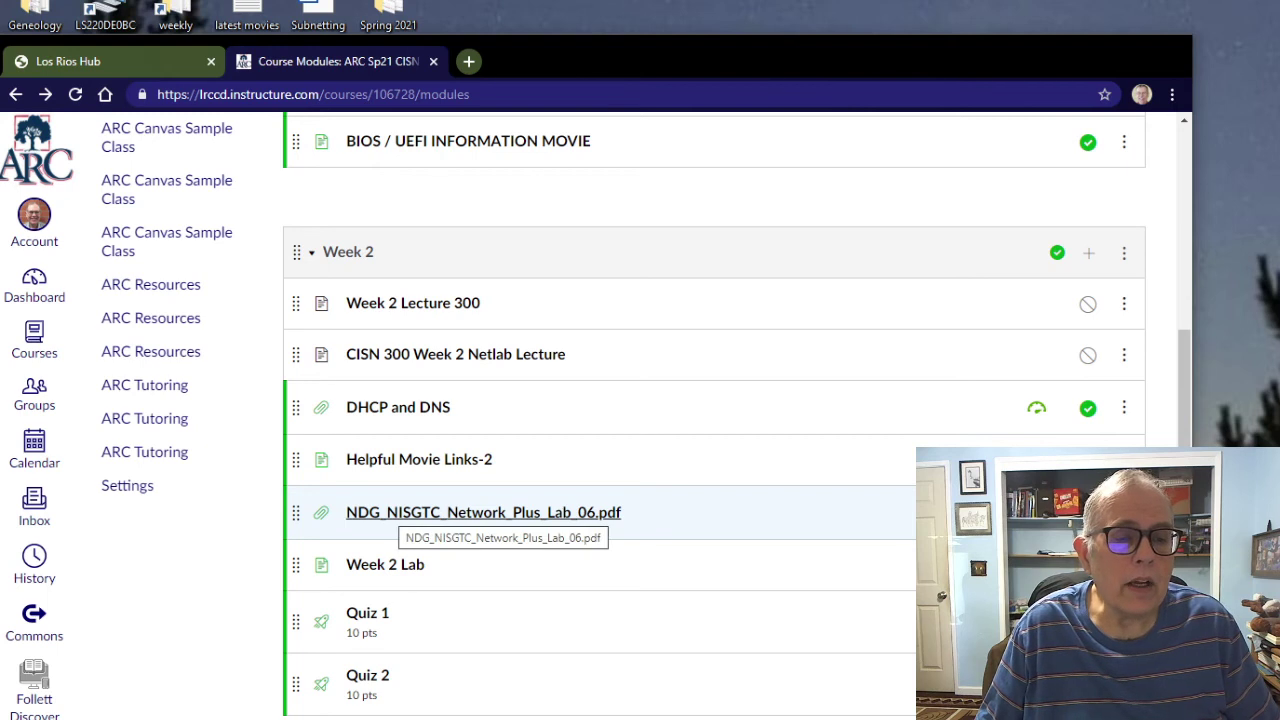
Step: Preview the NDG_NISGTC_Network_Plus_Lab_06.pdf lab file
left_click(483, 512)
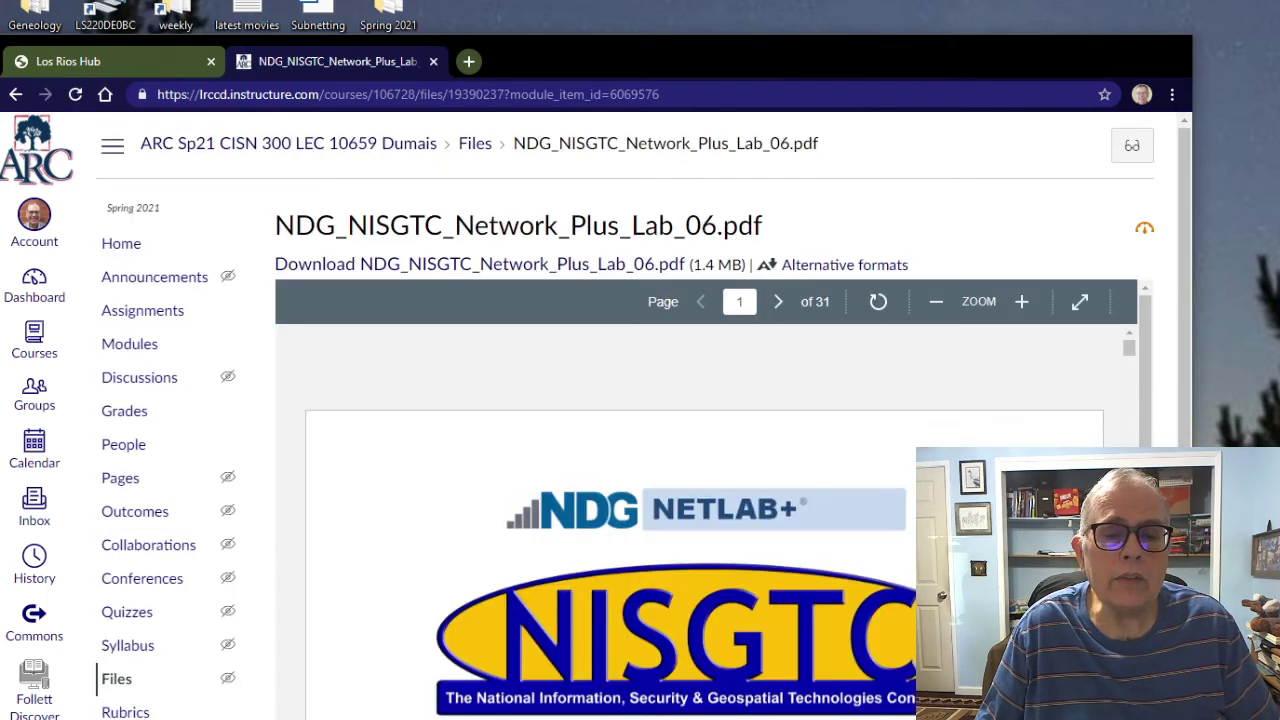
scroll(704, 520, "down", 6)
scroll(704, 520, "up", 3)
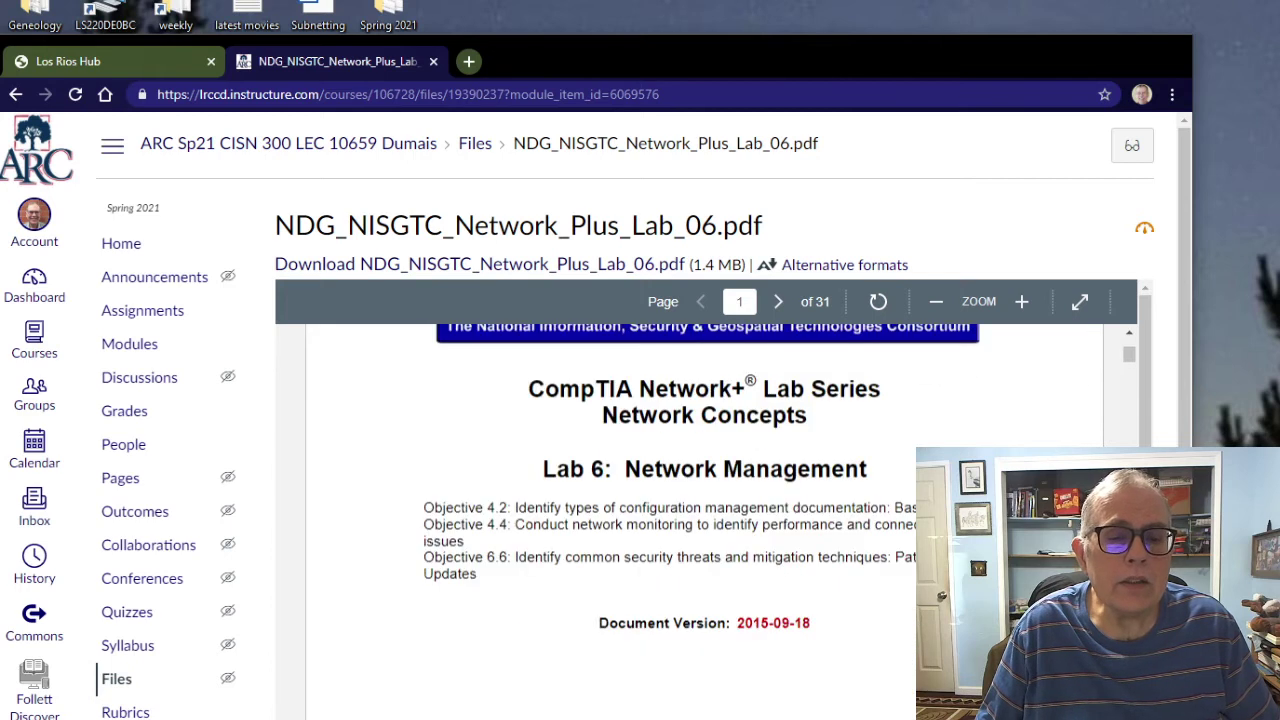
scroll(704, 520, "down", 8)
scroll(704, 520, "up", 2)
scroll(704, 520, "up", 6)
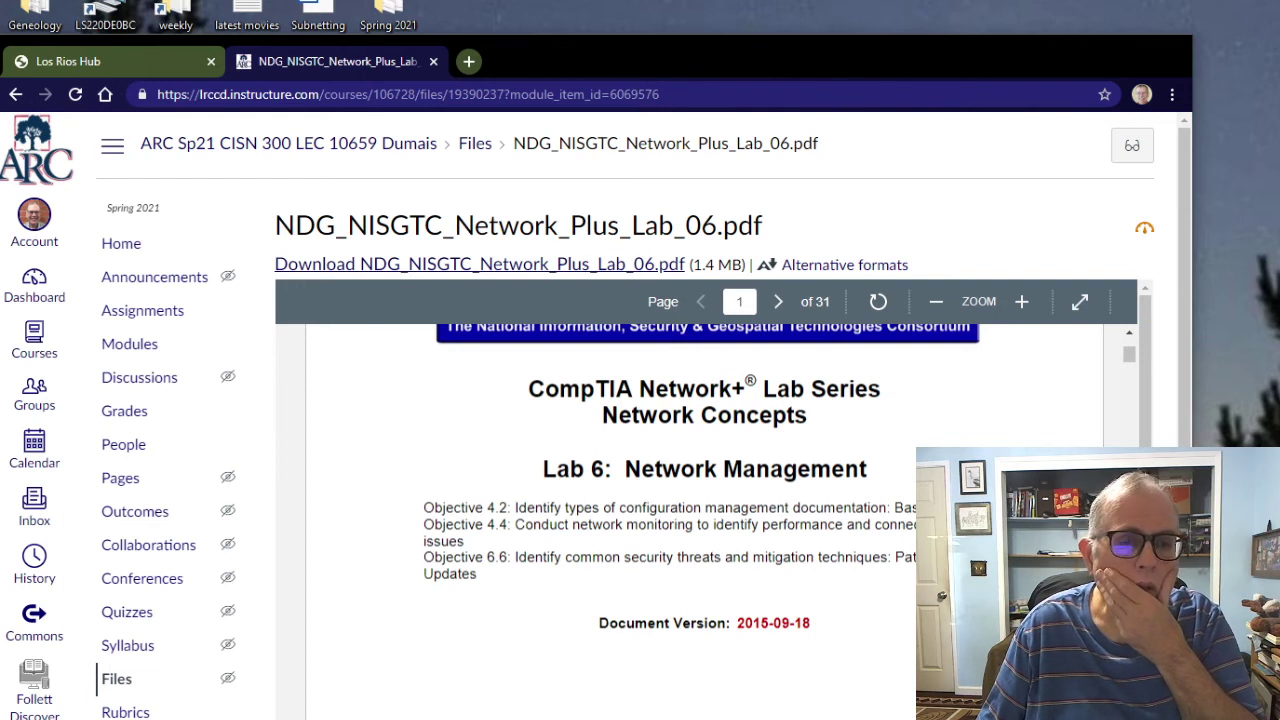
Step: Try saving the Lab 06 PDF via Save link as, then cancel the Save As dialog
right_click(447, 262)
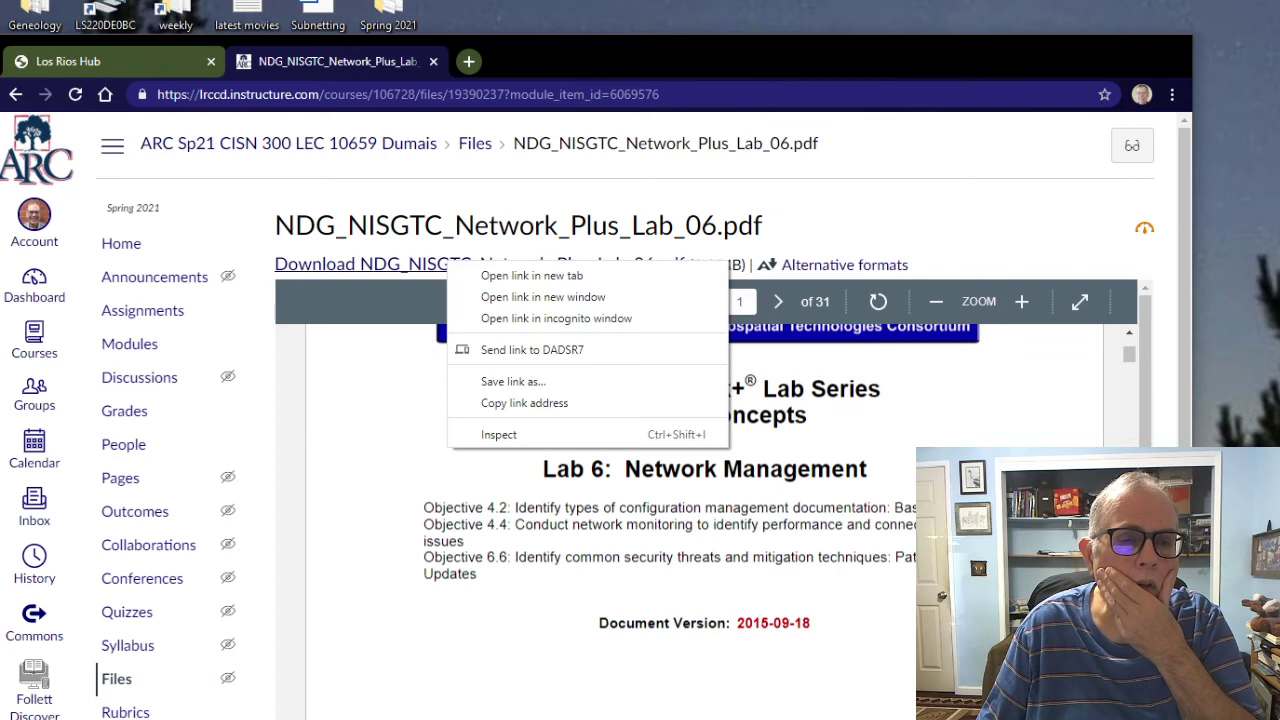
key("Escape")
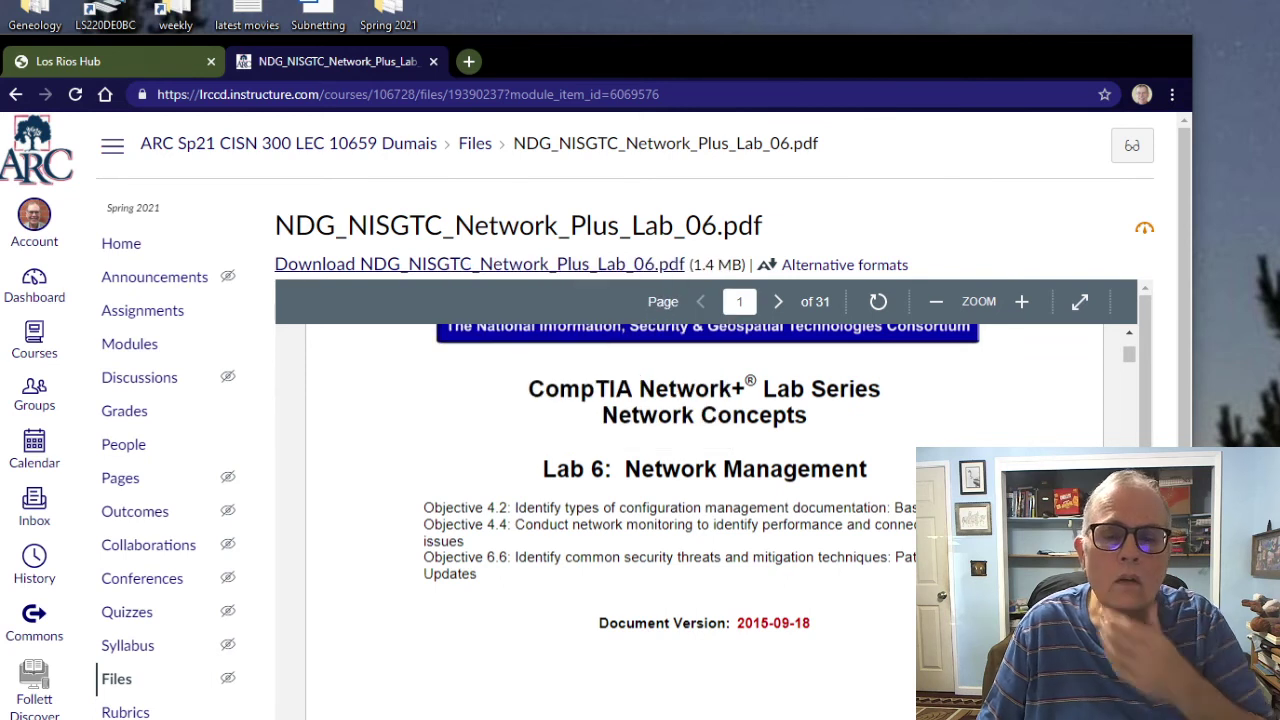
scroll(700, 400, "down", 5)
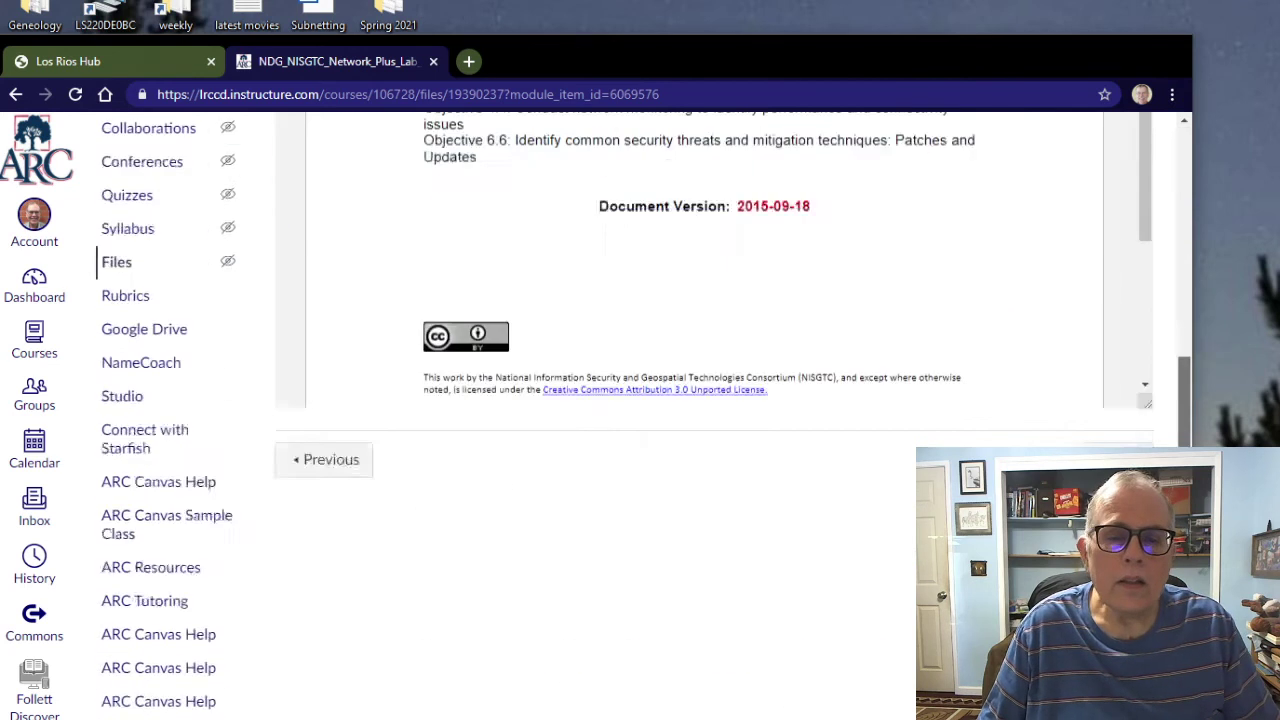
scroll(700, 400, "up", 5)
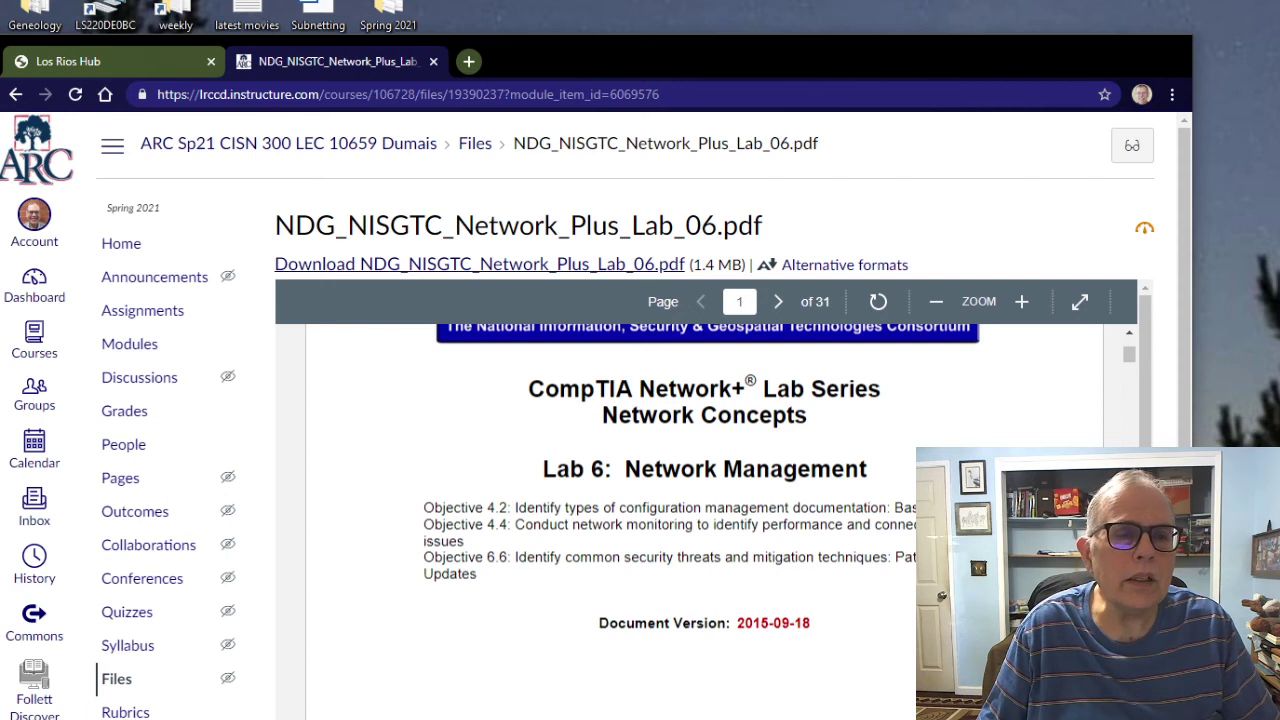
right_click(579, 266)
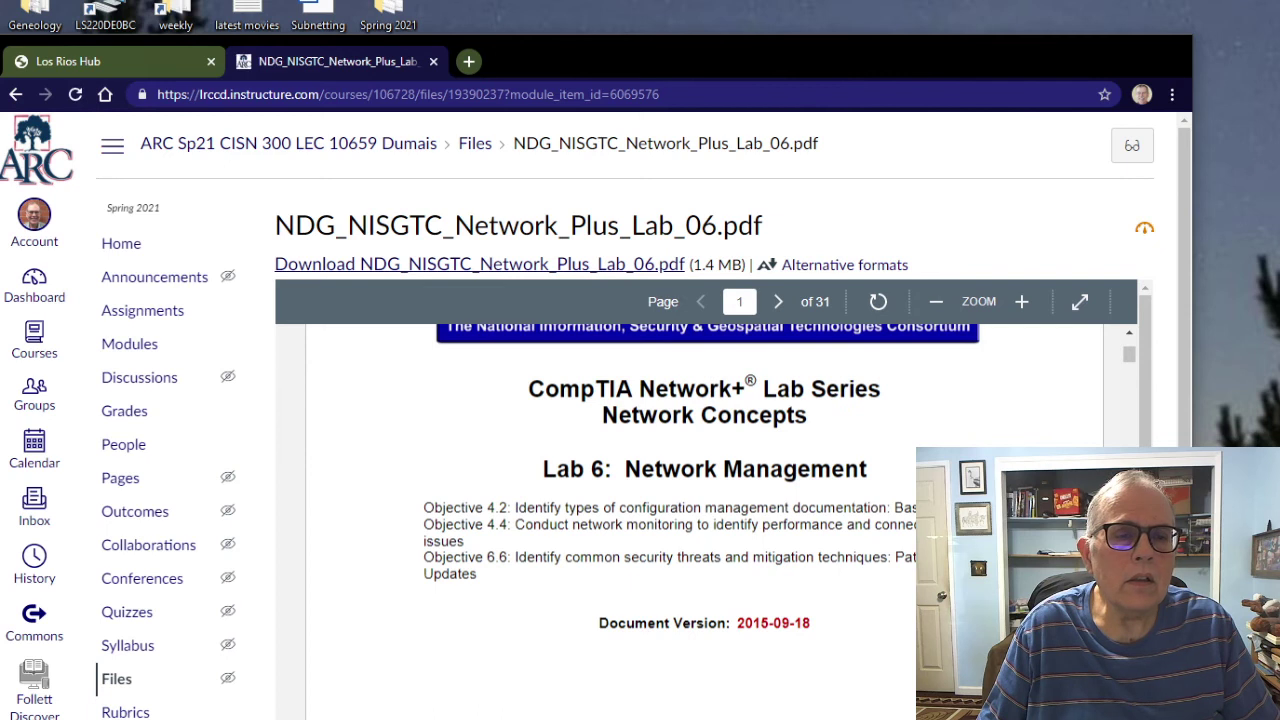
right_click(555, 263)
left_click(600, 383)
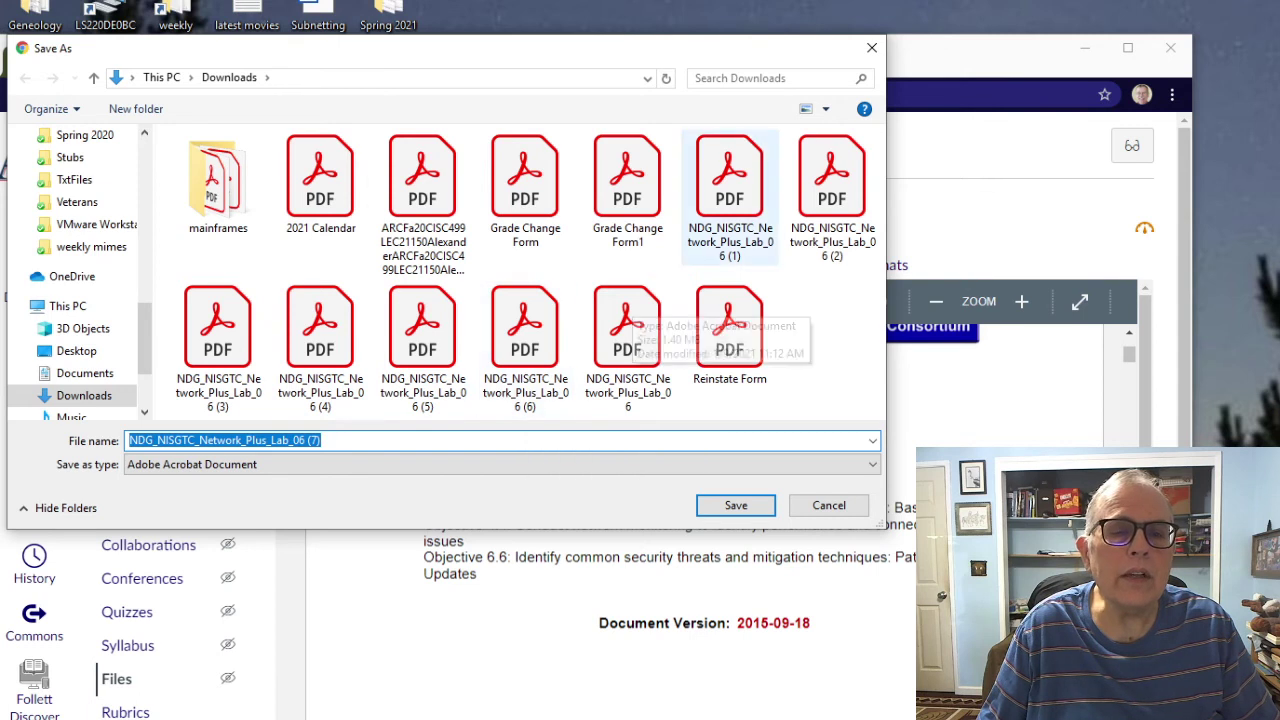
left_click_drag(728, 180, 598, 2)
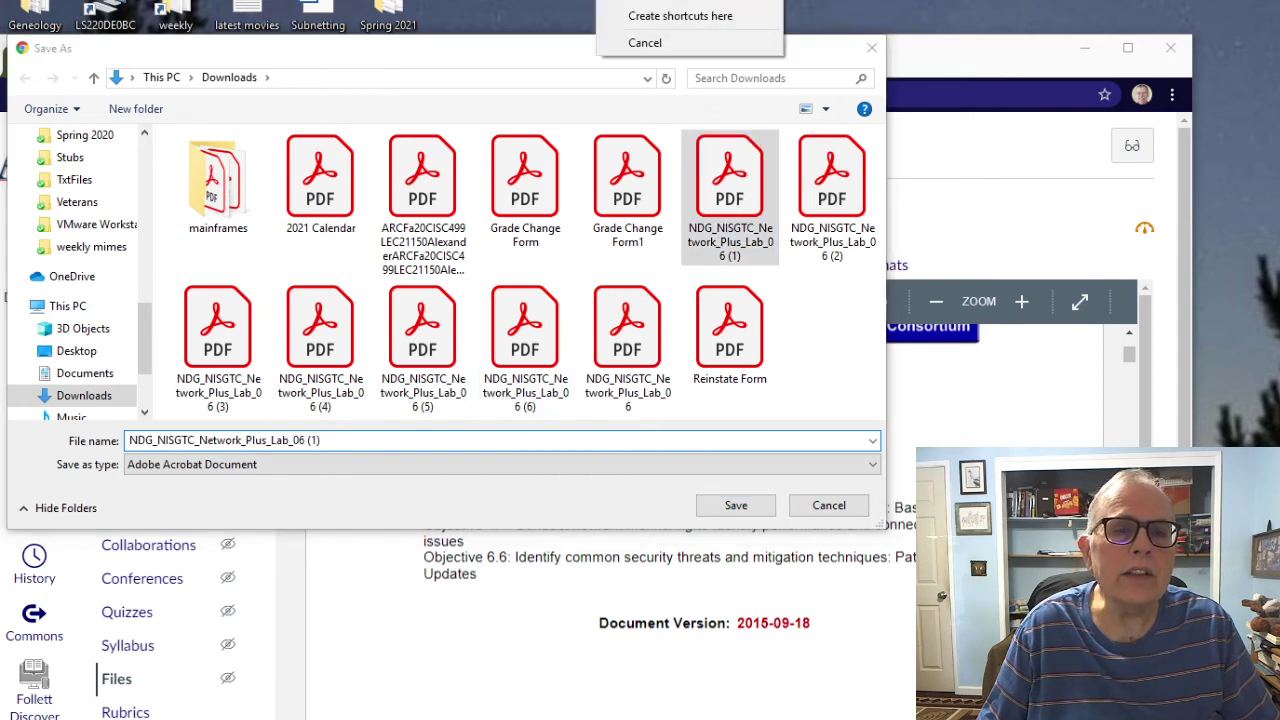
key("Escape")
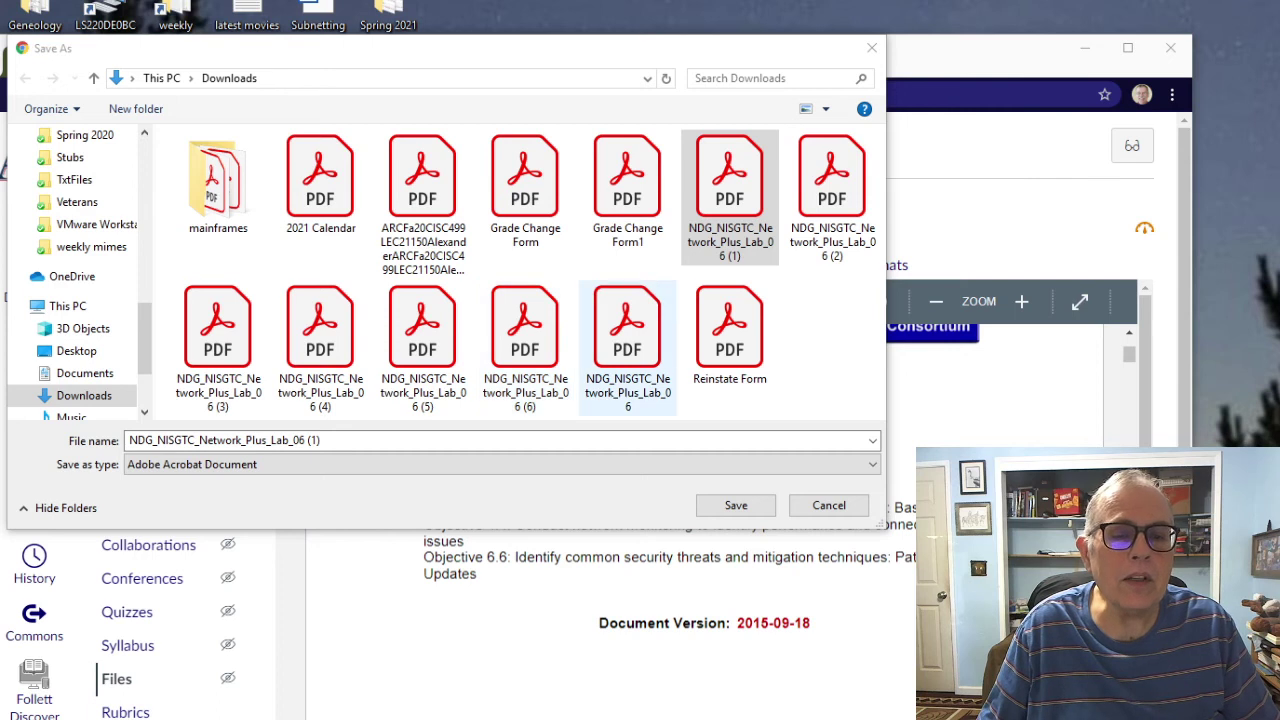
left_click(872, 48)
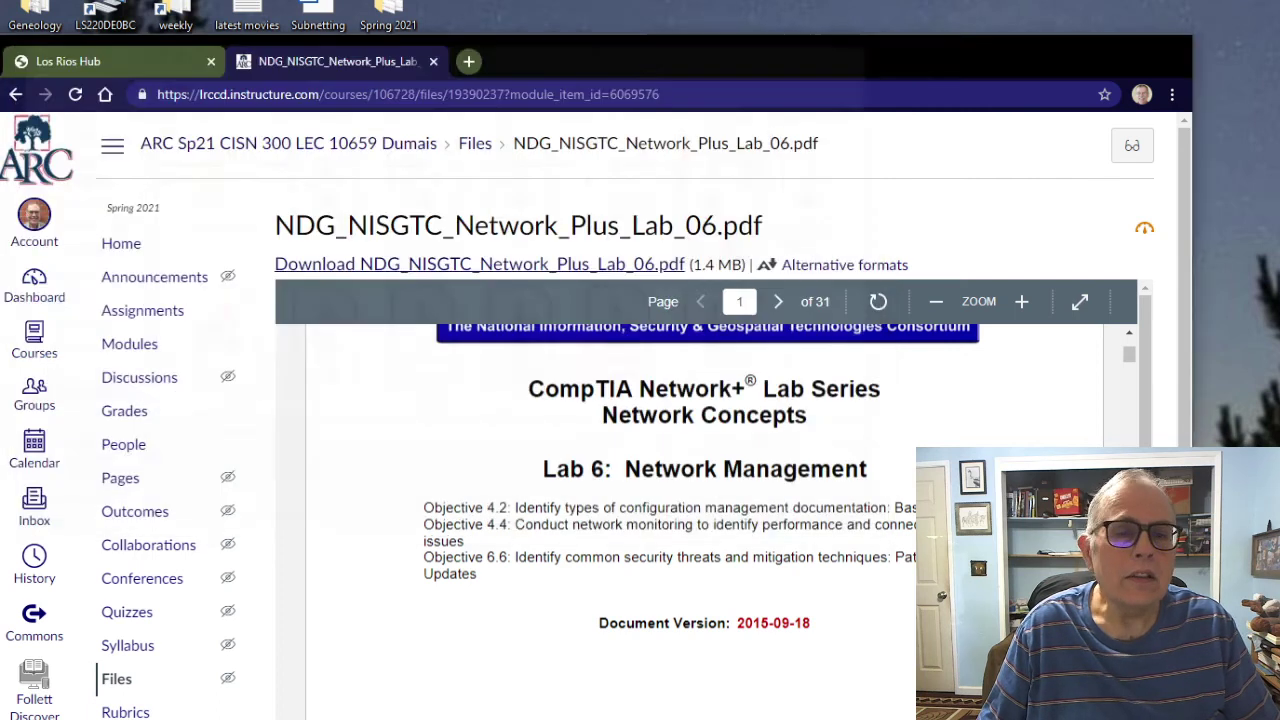
Step: Return from the PDF preview to the CISN 300 Modules page
scroll(704, 520, "up", 4)
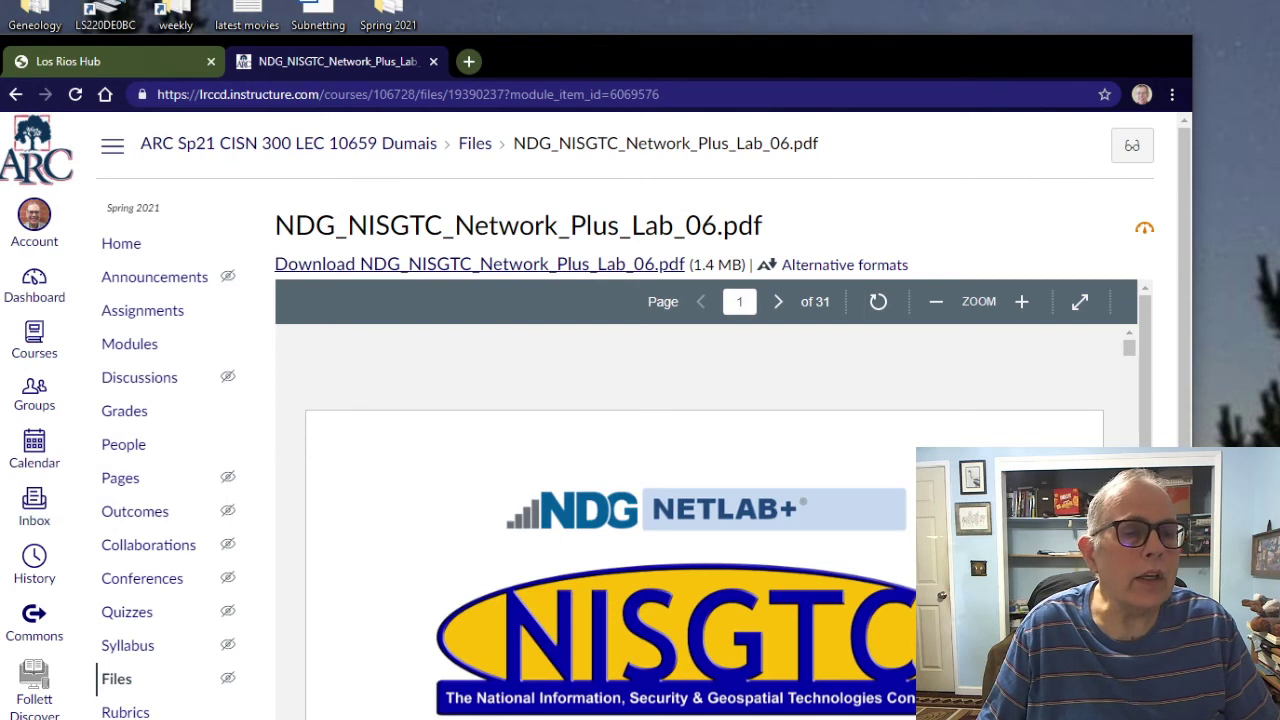
left_click(15, 93)
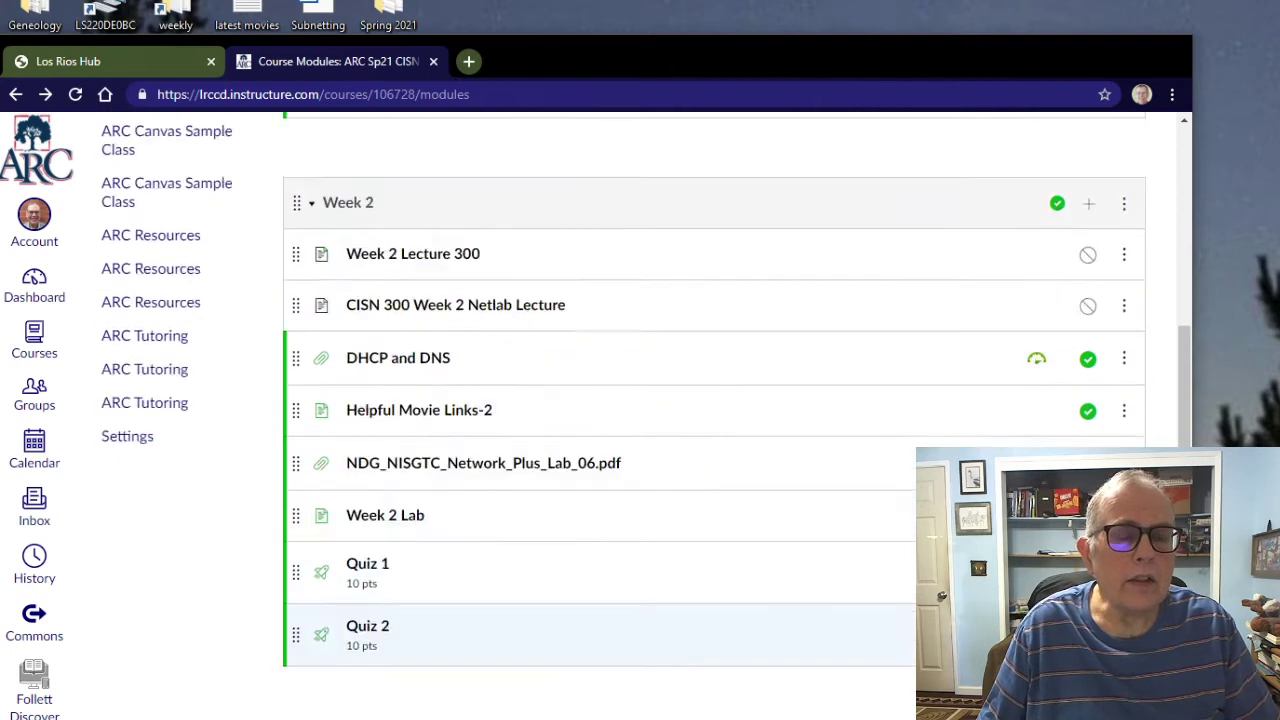
scroll(640, 476, "up", 15)
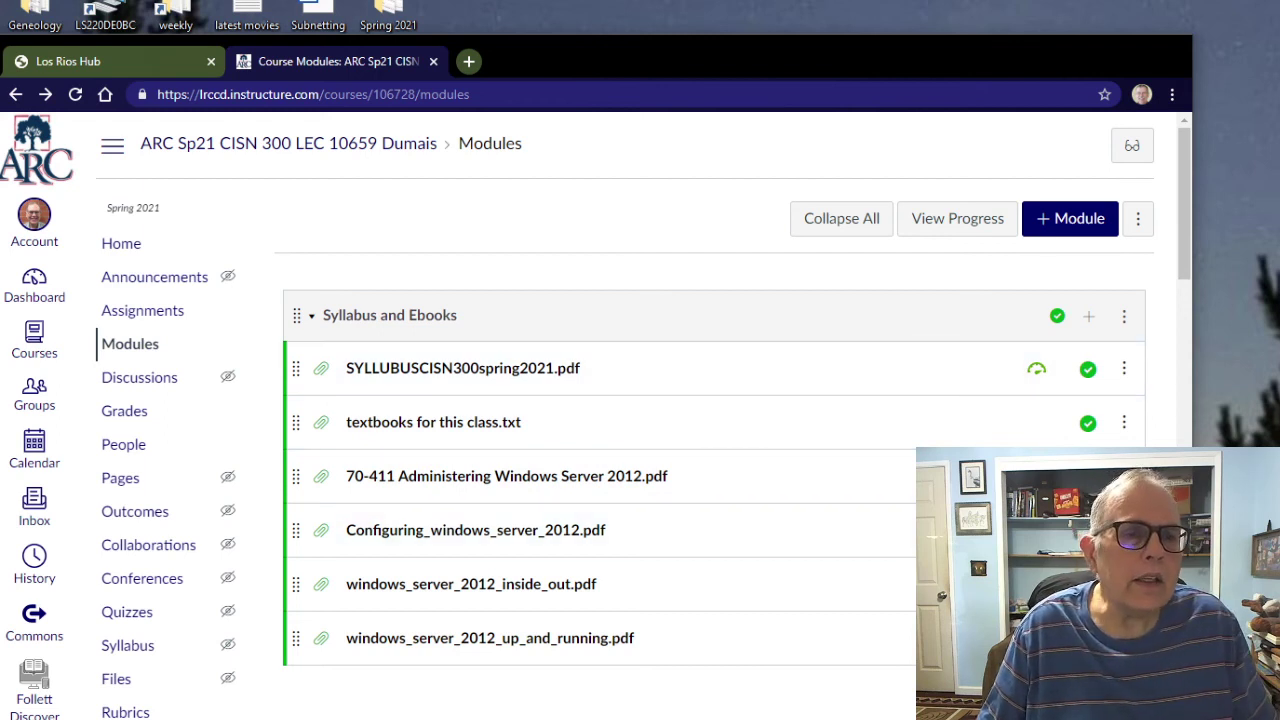
Step: Open a new tab and load the instructor's classes home page to reach NETLAB+
left_click(468, 61)
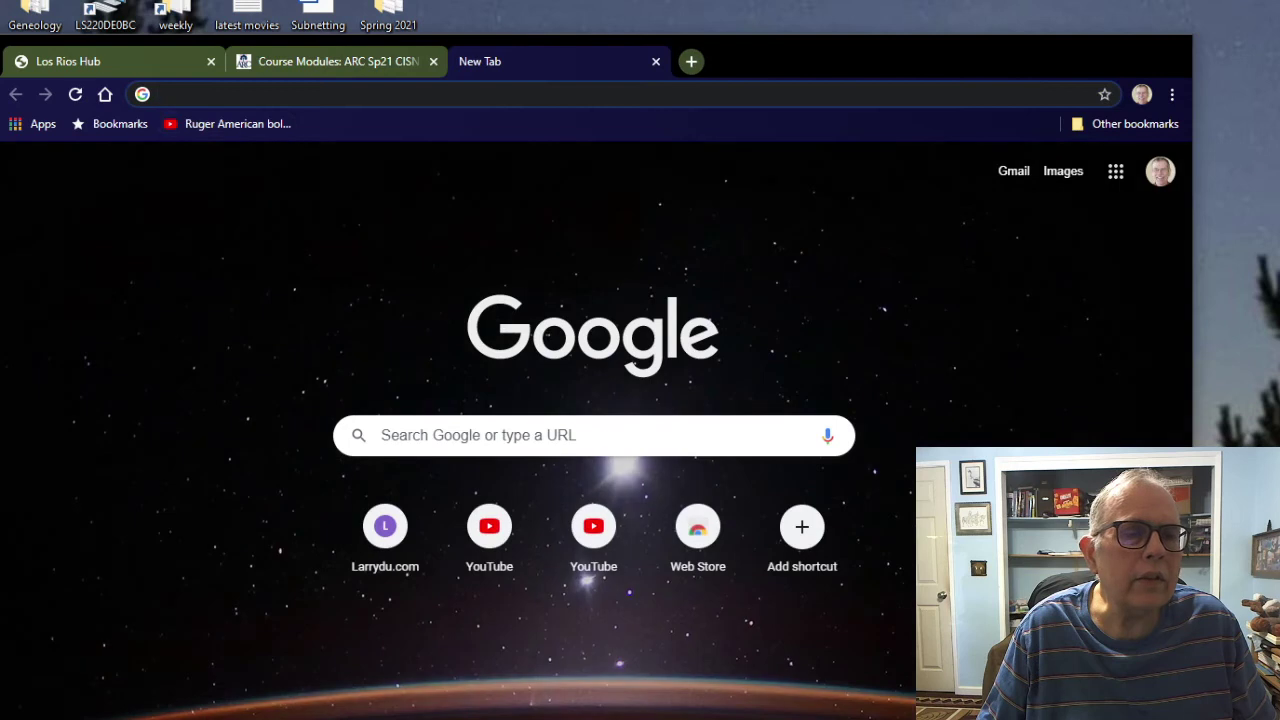
left_click(105, 94)
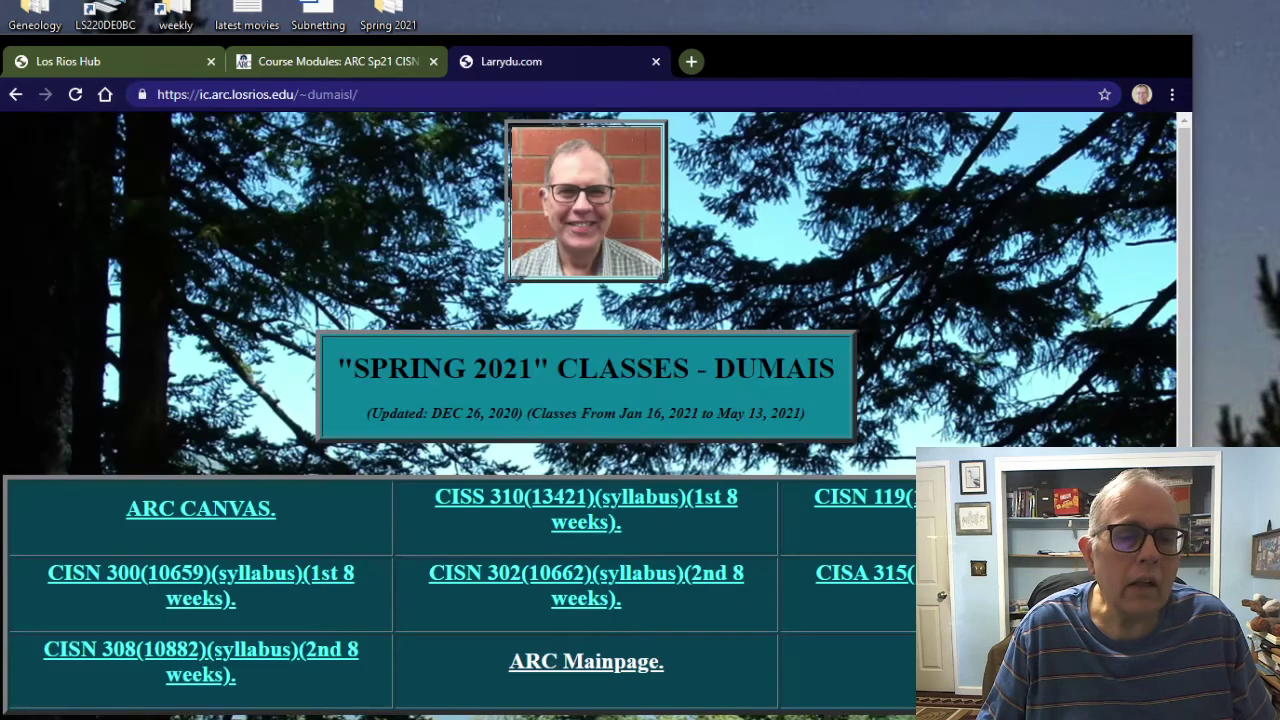
scroll(590, 400, "down", 2)
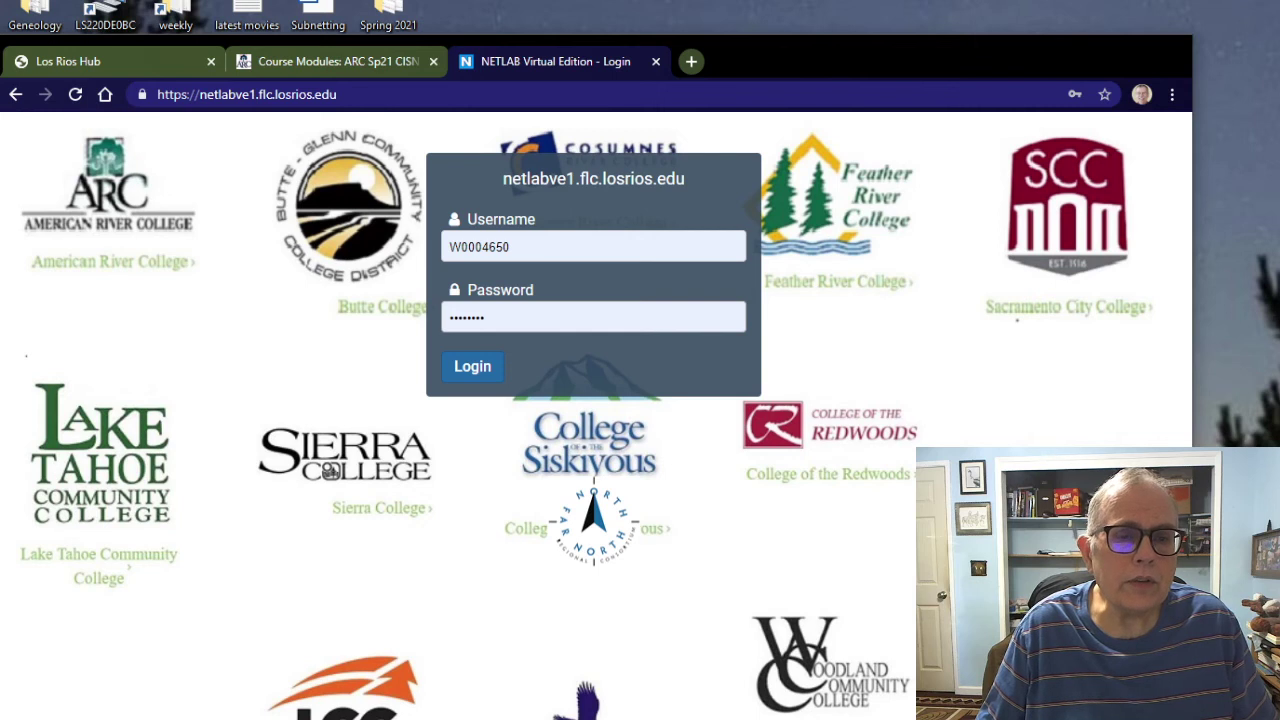
Step: Submit the NETLAB+ login and choose Schedule Lab for Myself
key("Return")
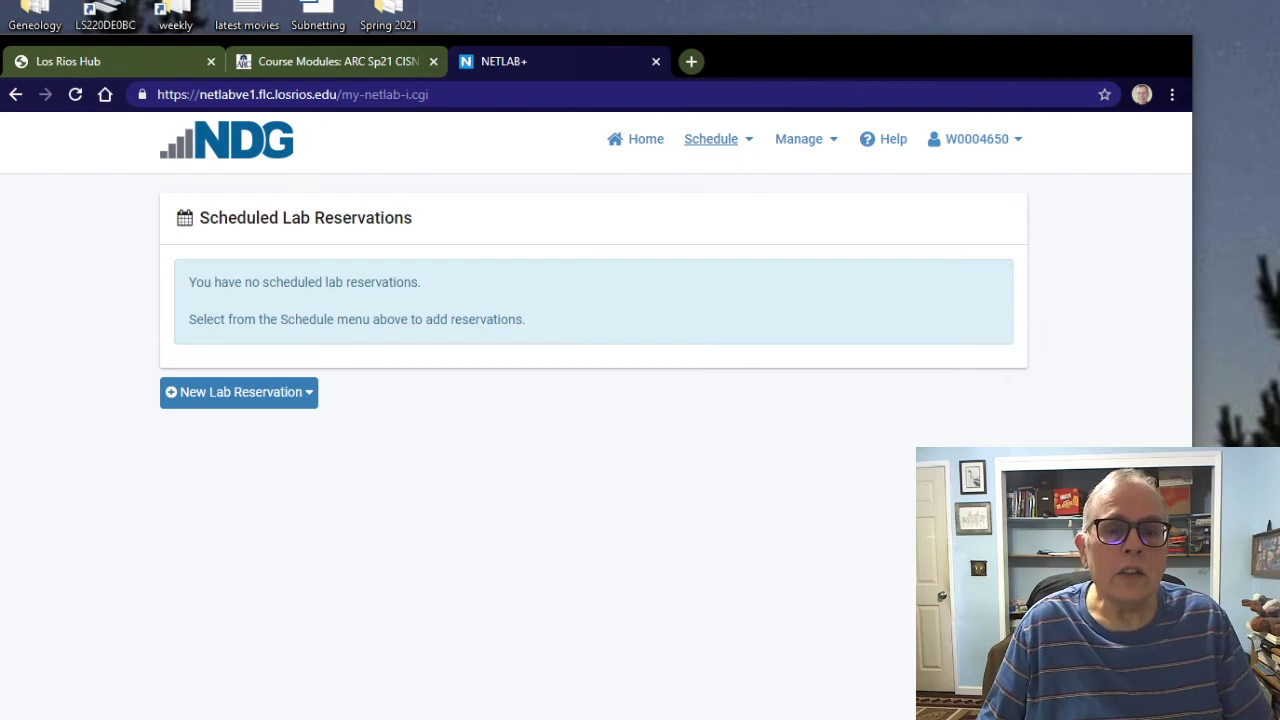
left_click(711, 139)
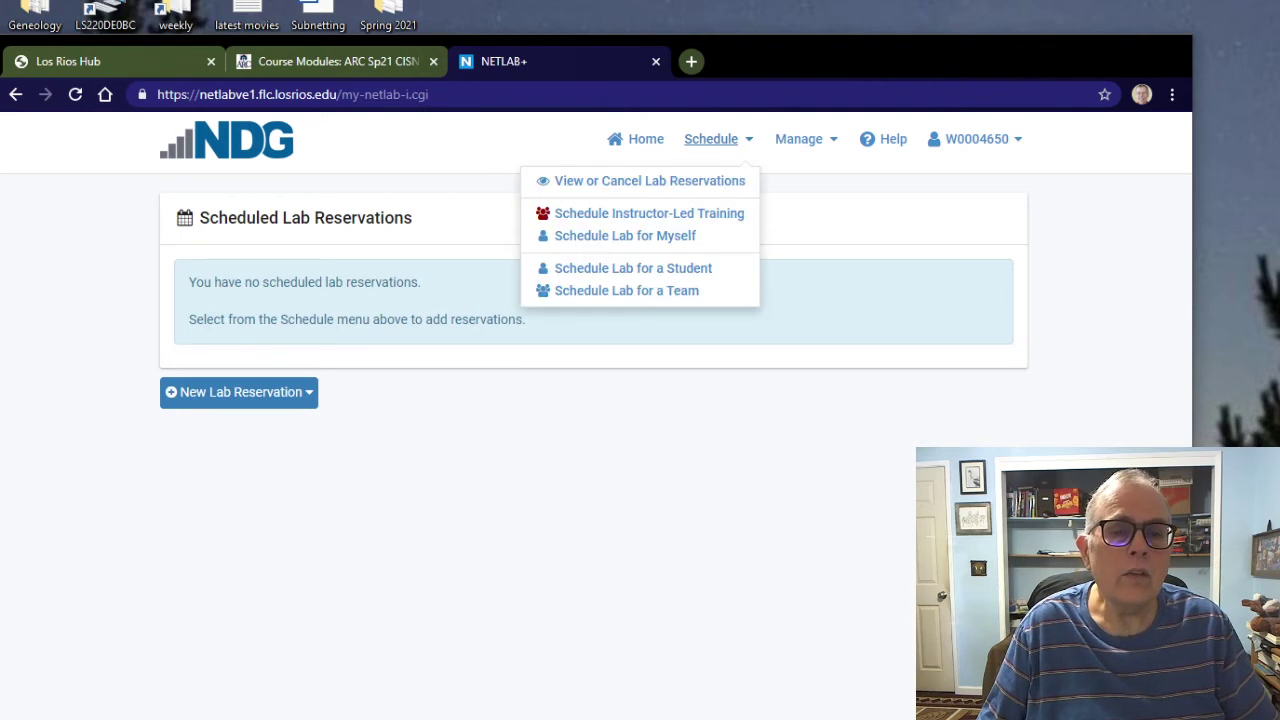
left_click(625, 235)
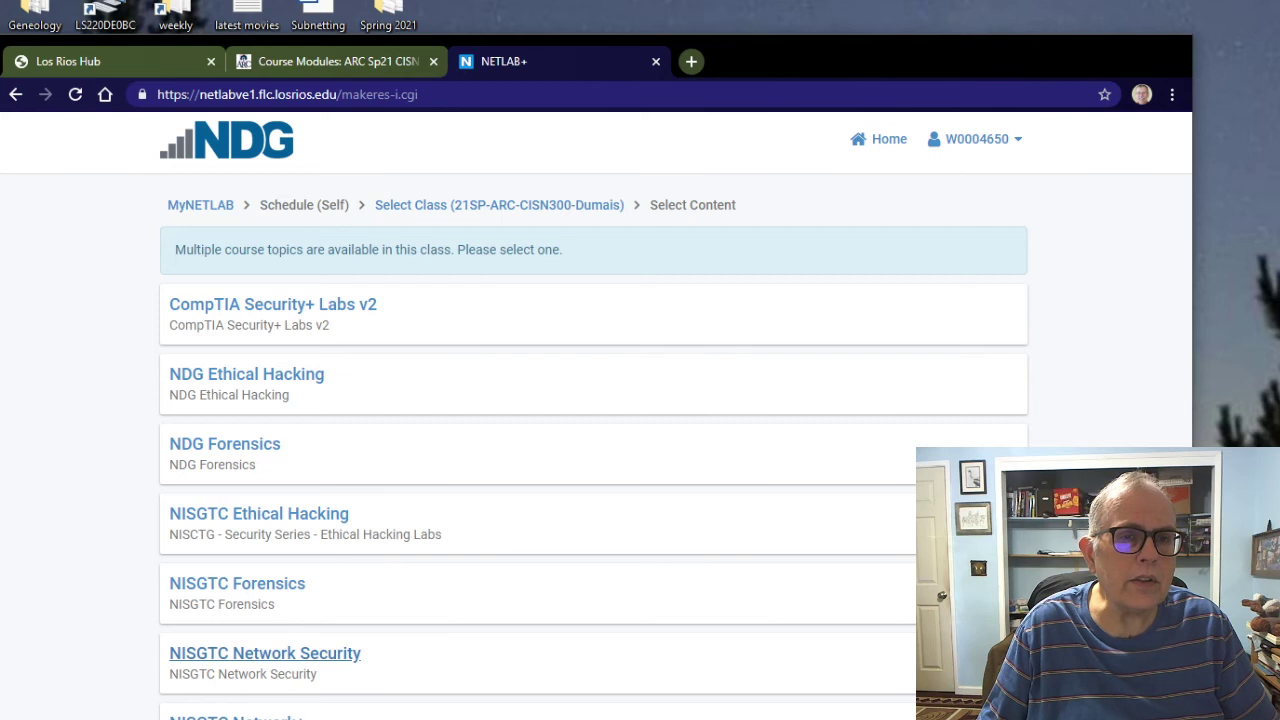
Step: Select the NISGTC Network+ topic and reserve Lab 6: Network Management
left_click(265, 653)
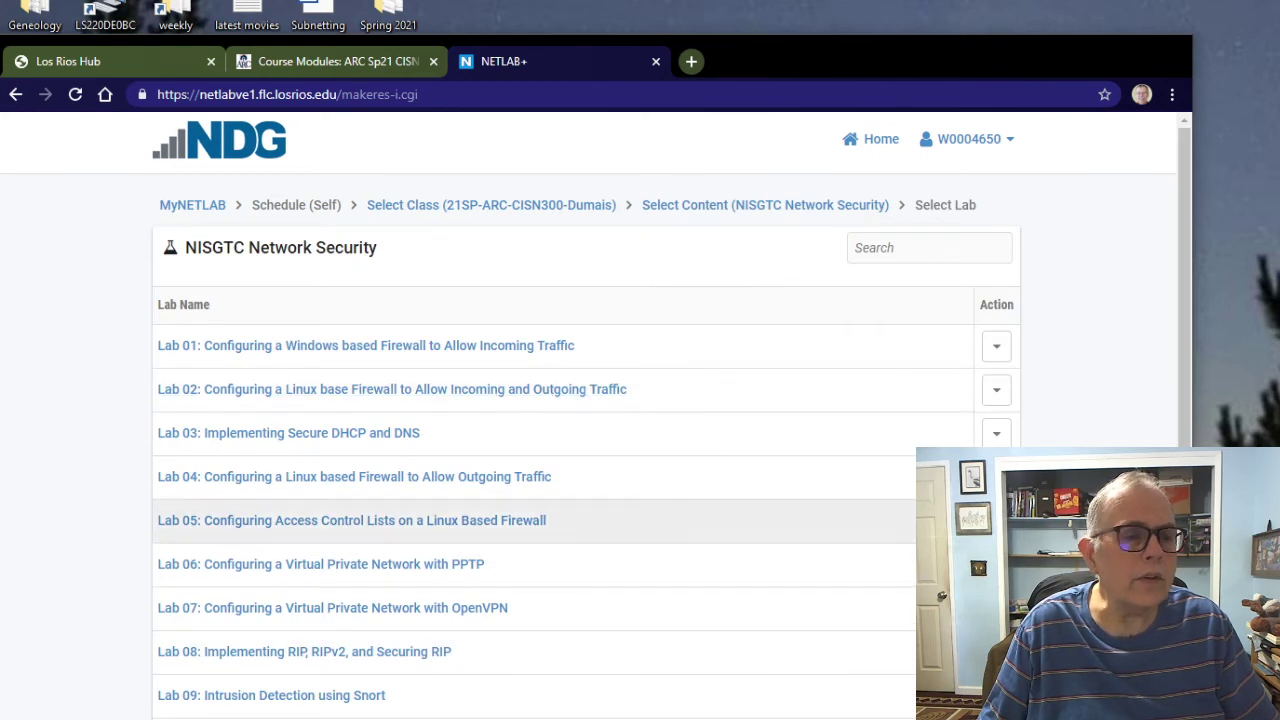
left_click(15, 94)
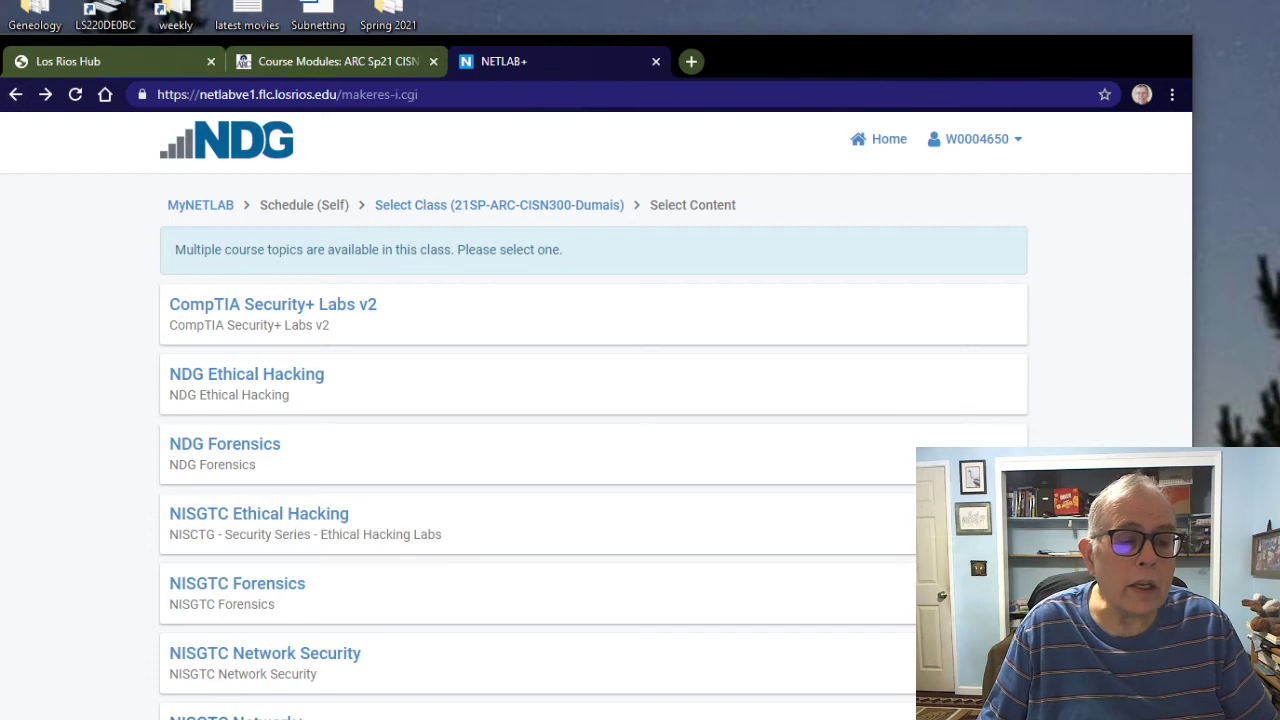
left_click(236, 712)
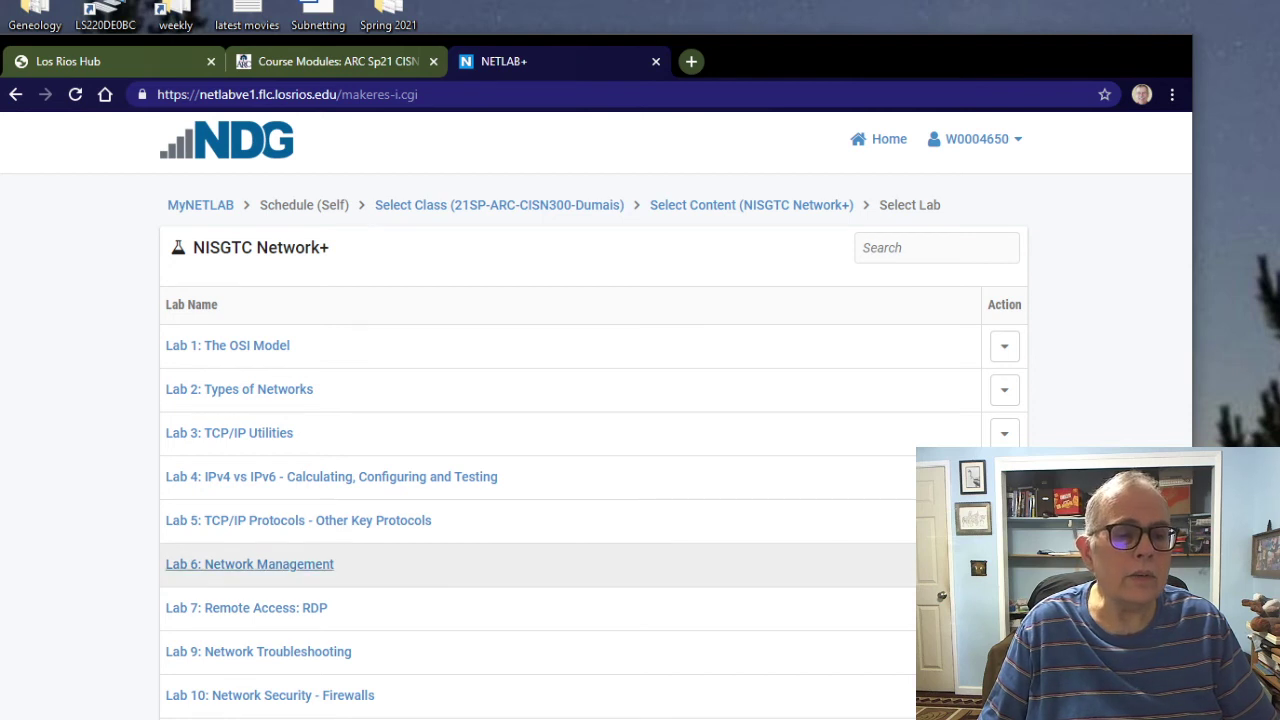
left_click(249, 564)
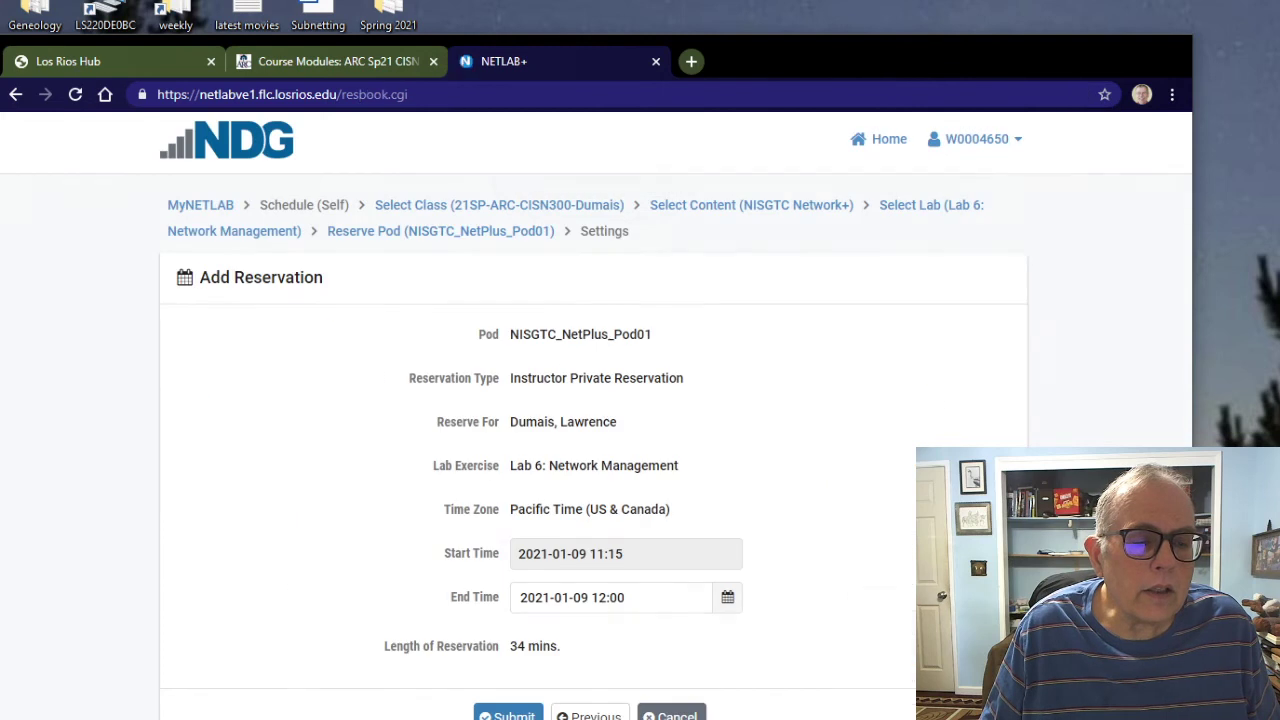
Step: Submit and confirm the Lab 6 reservation, then enter the lab session
left_click(508, 714)
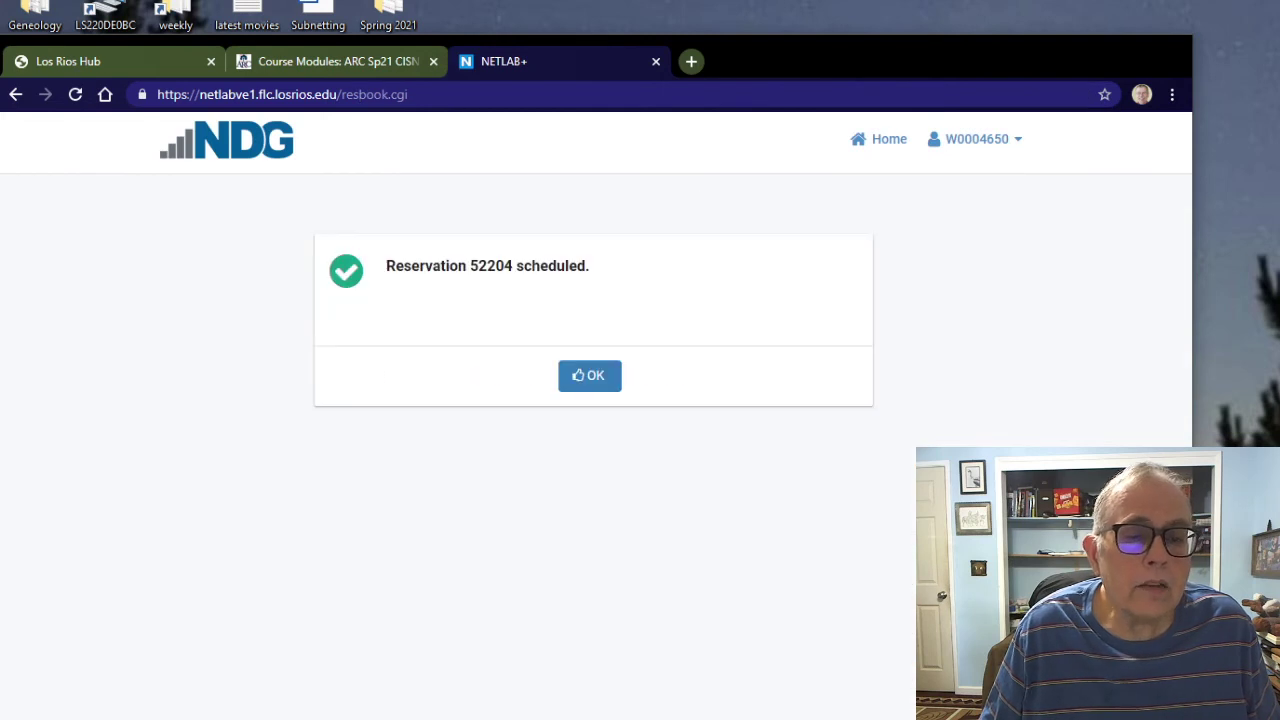
key("Return")
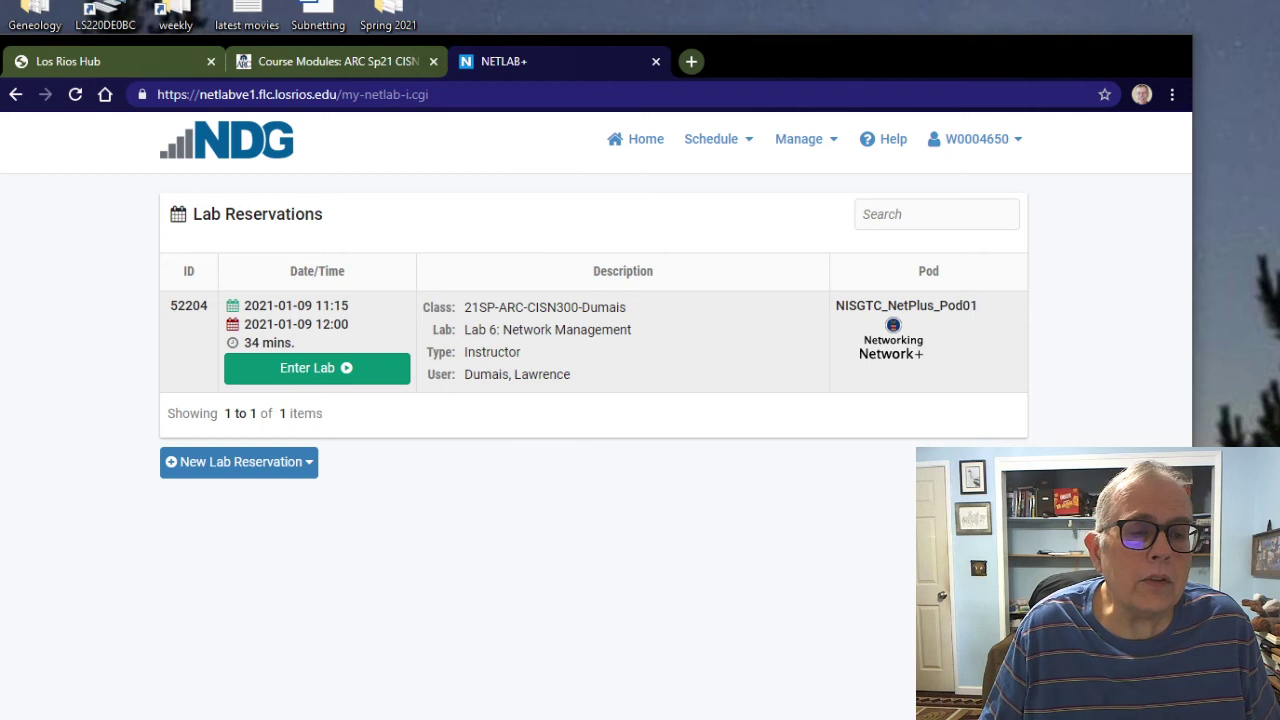
left_click(307, 368)
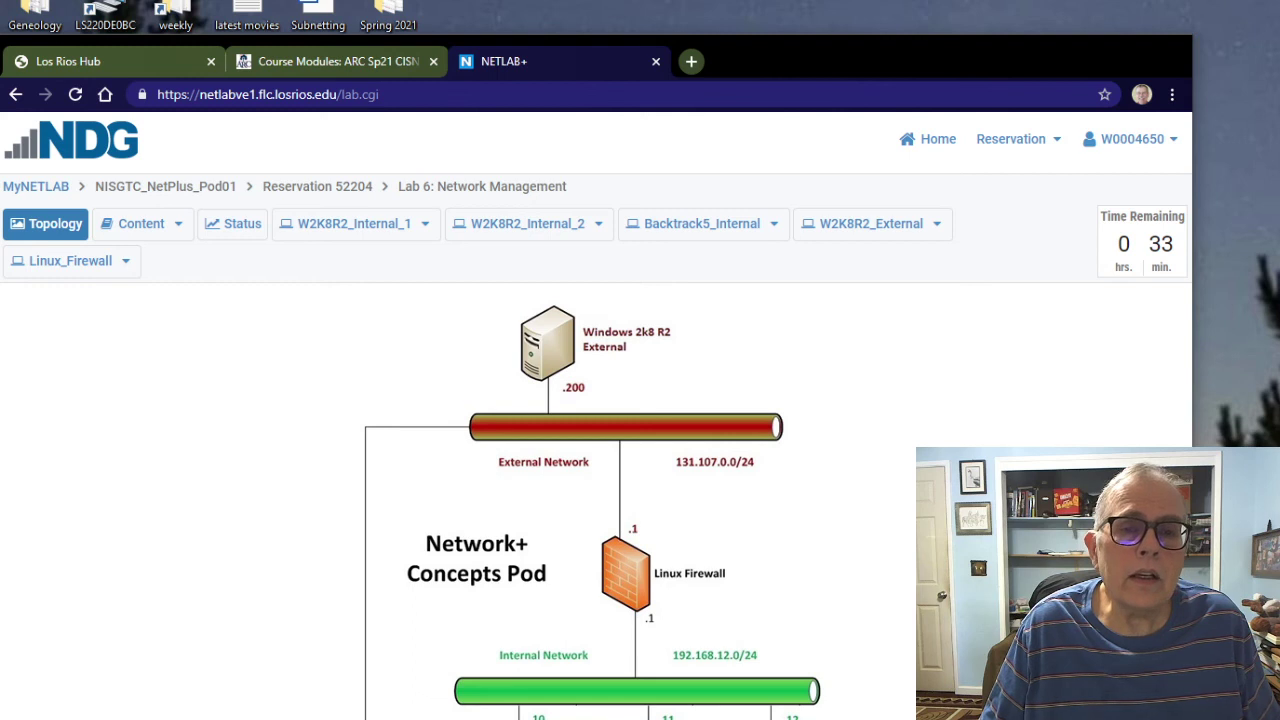
Step: Bring the Lab 6 PDF forward in Acrobat, collapse the Tools pane, and begin reading
left_click_drag(795, 42, 960, 13)
key("alt+Tab")
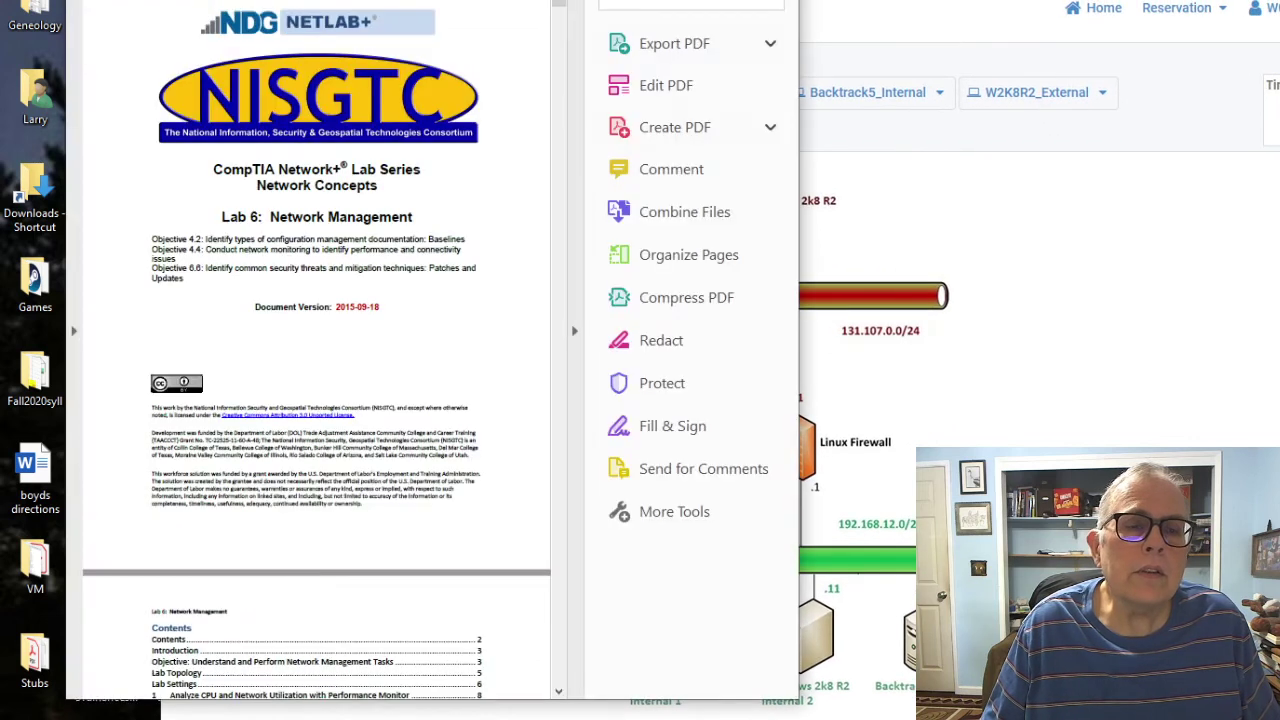
left_click(574, 330)
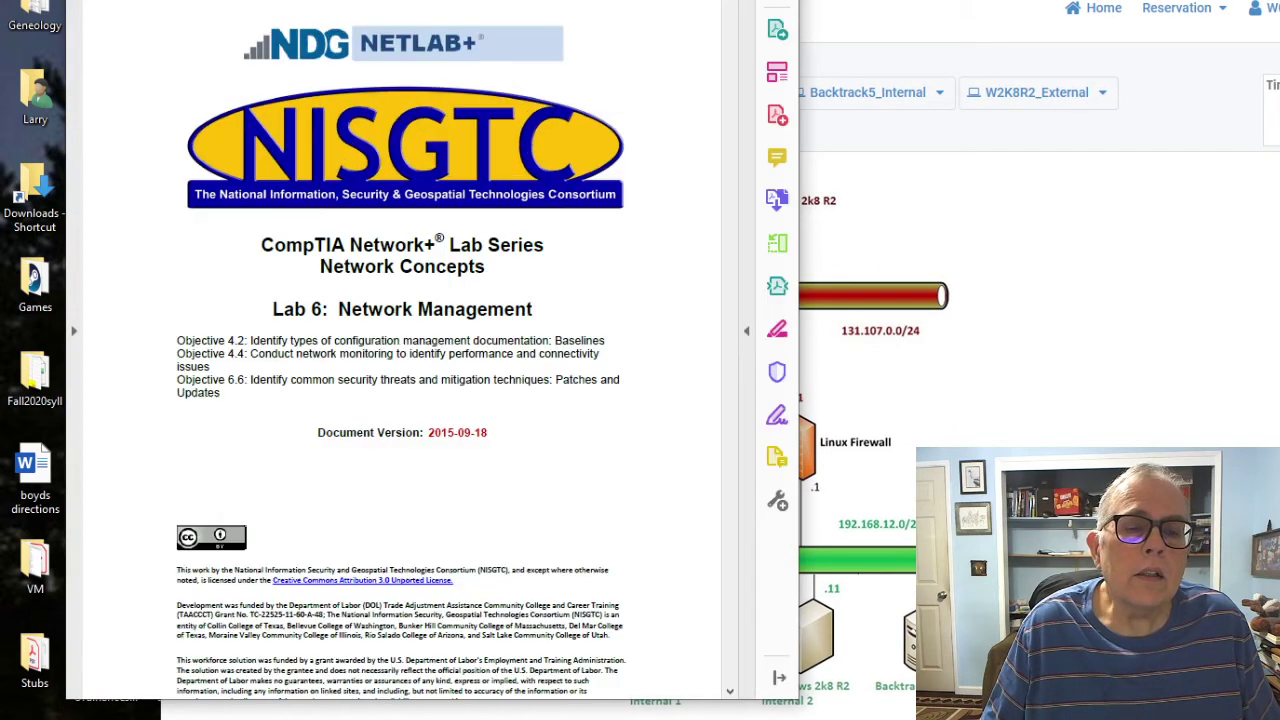
key("alt+Tab")
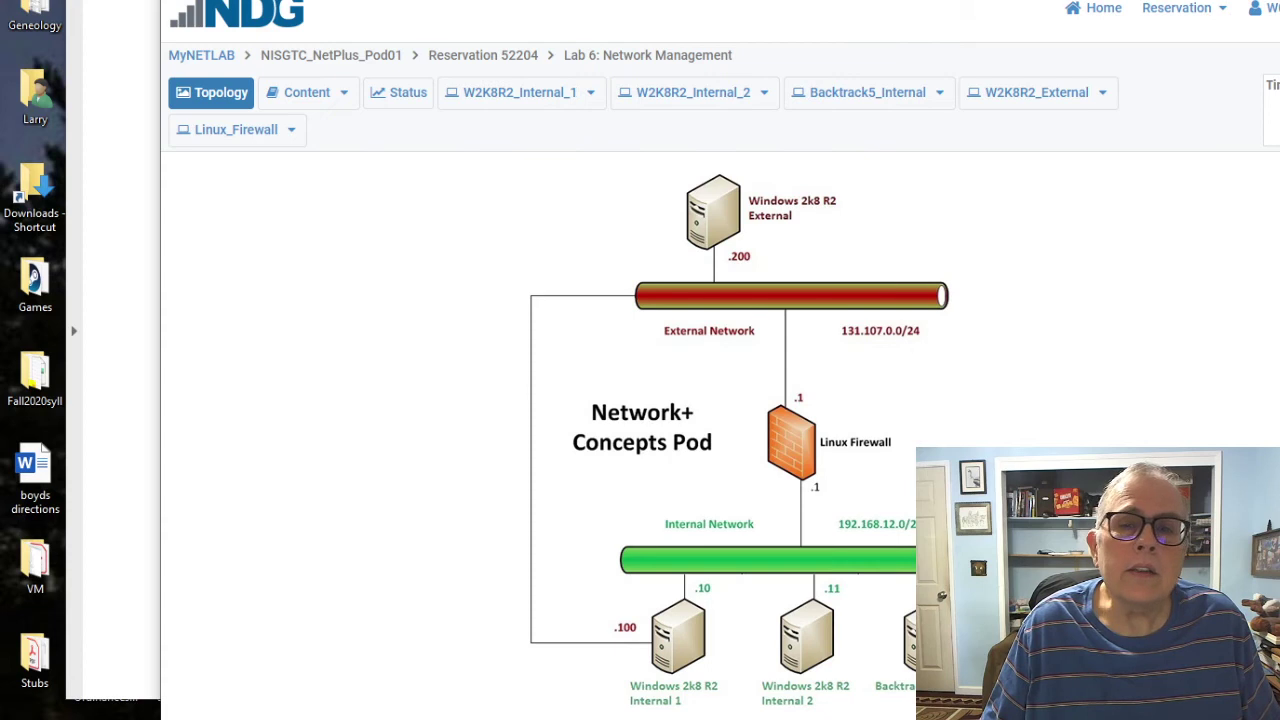
key("alt+Tab")
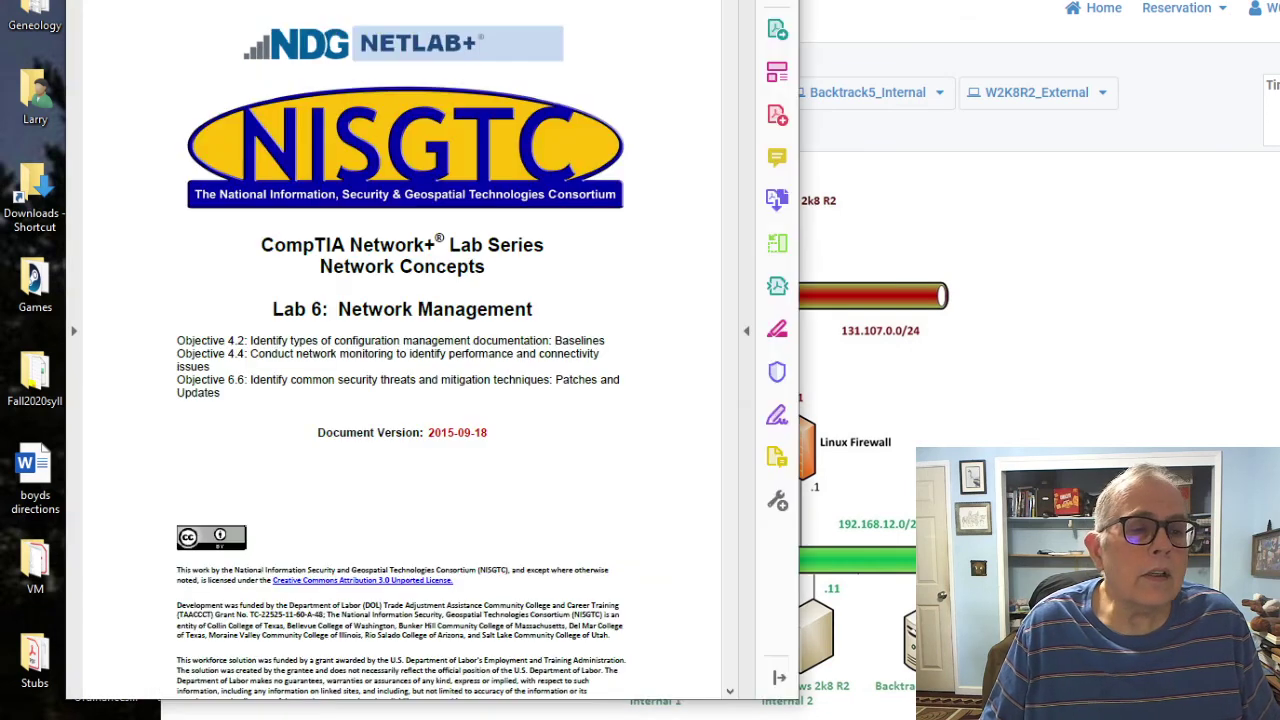
scroll(402, 349, "down", 10)
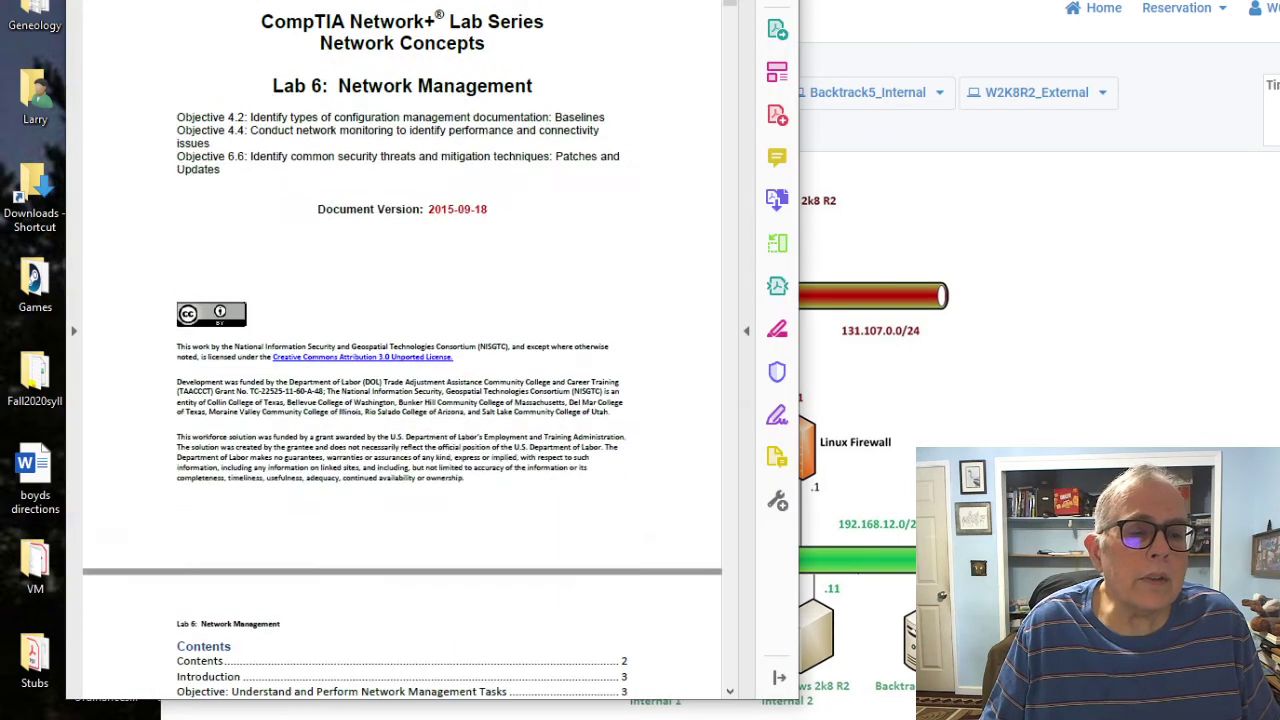
scroll(402, 349, "down", 3)
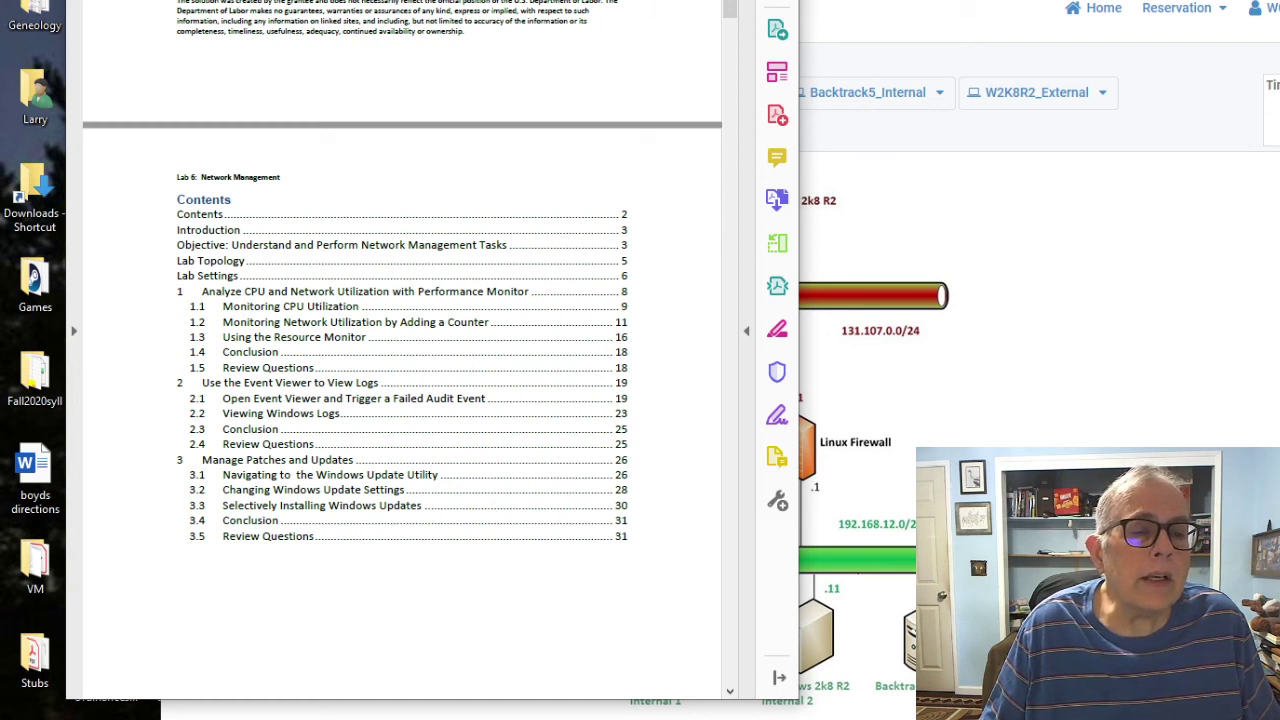
Step: Keep scrolling through the Lab 6 PDF while glancing at the lab topology
left_click(820, 330)
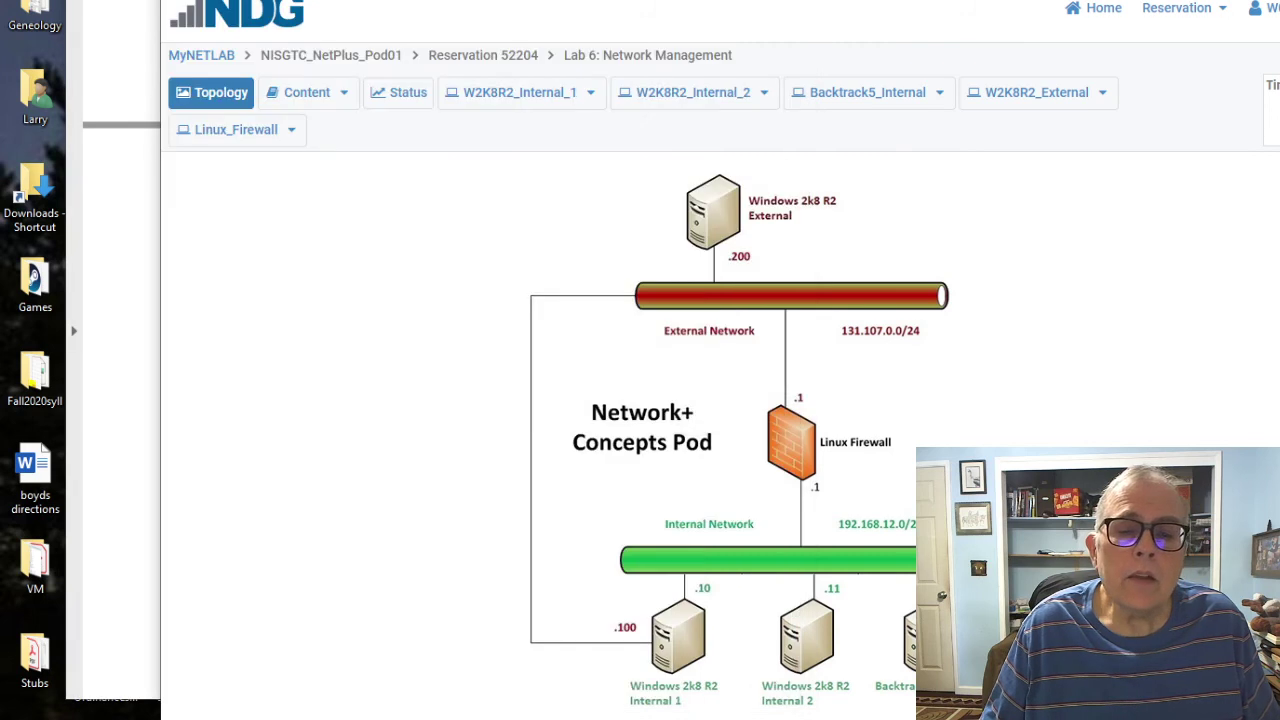
key("alt+Tab")
scroll(400, 400, "down", 8)
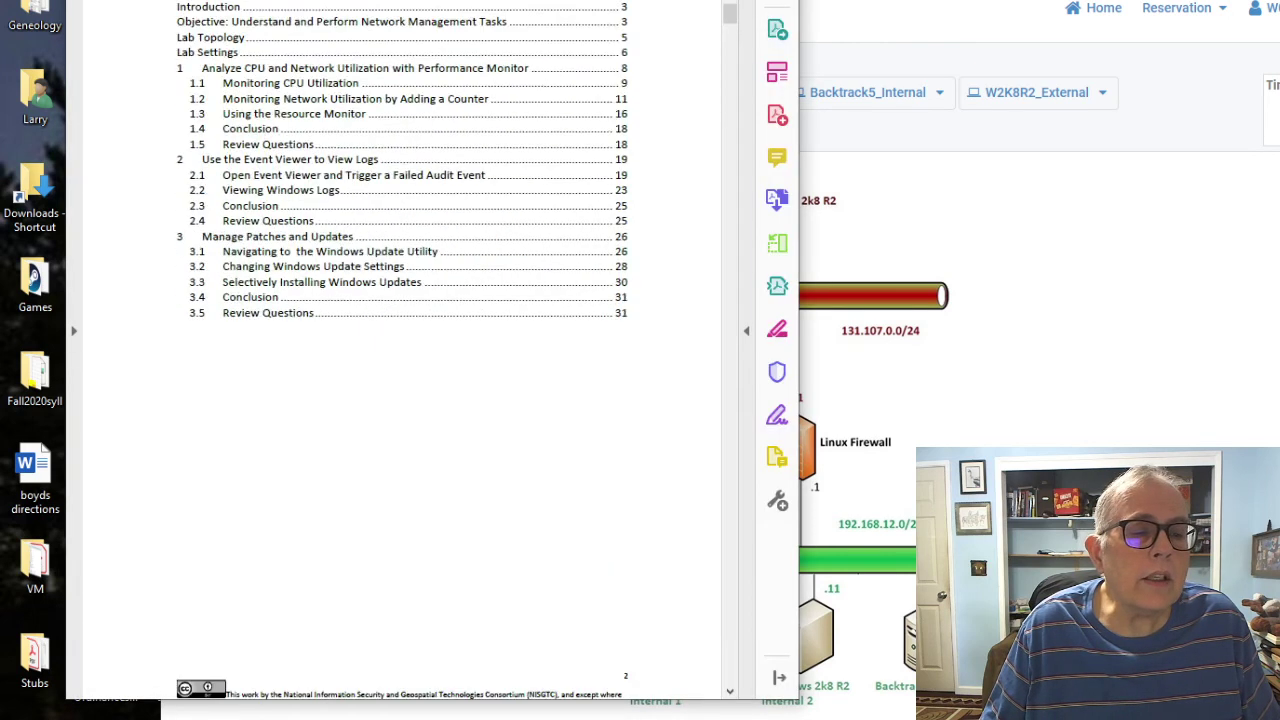
scroll(400, 400, "down", 5)
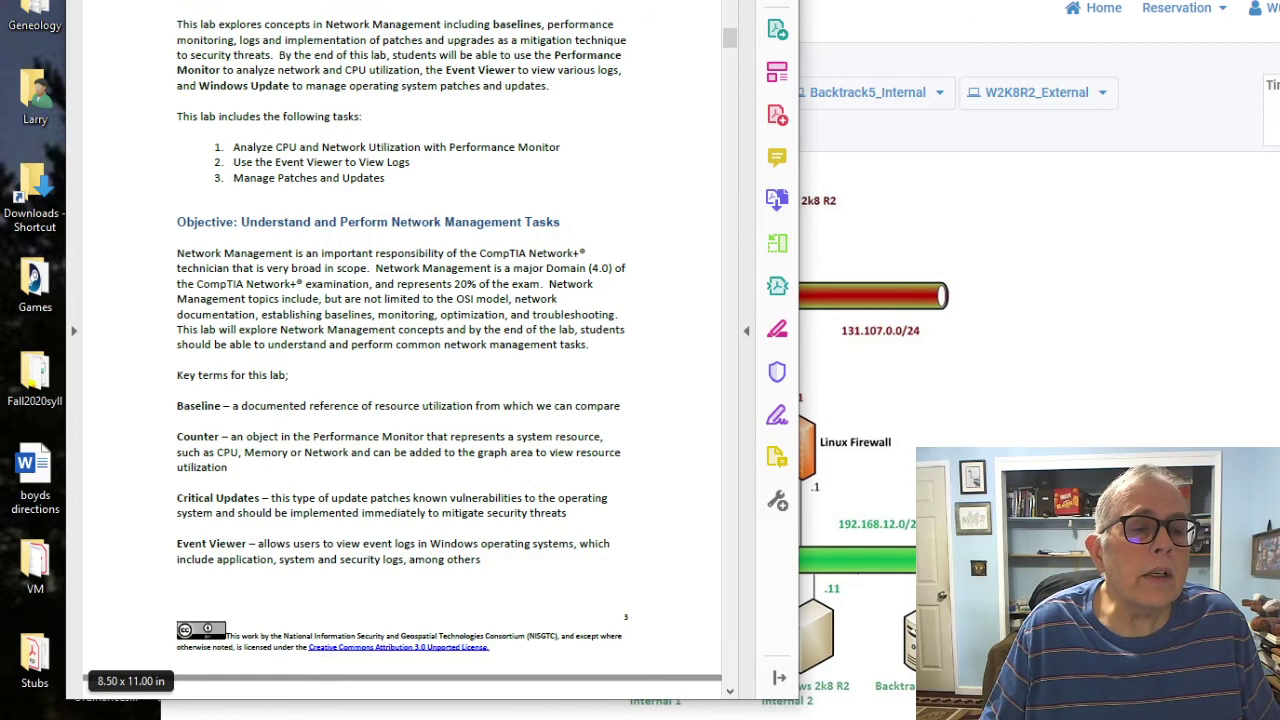
scroll(400, 400, "down", 5)
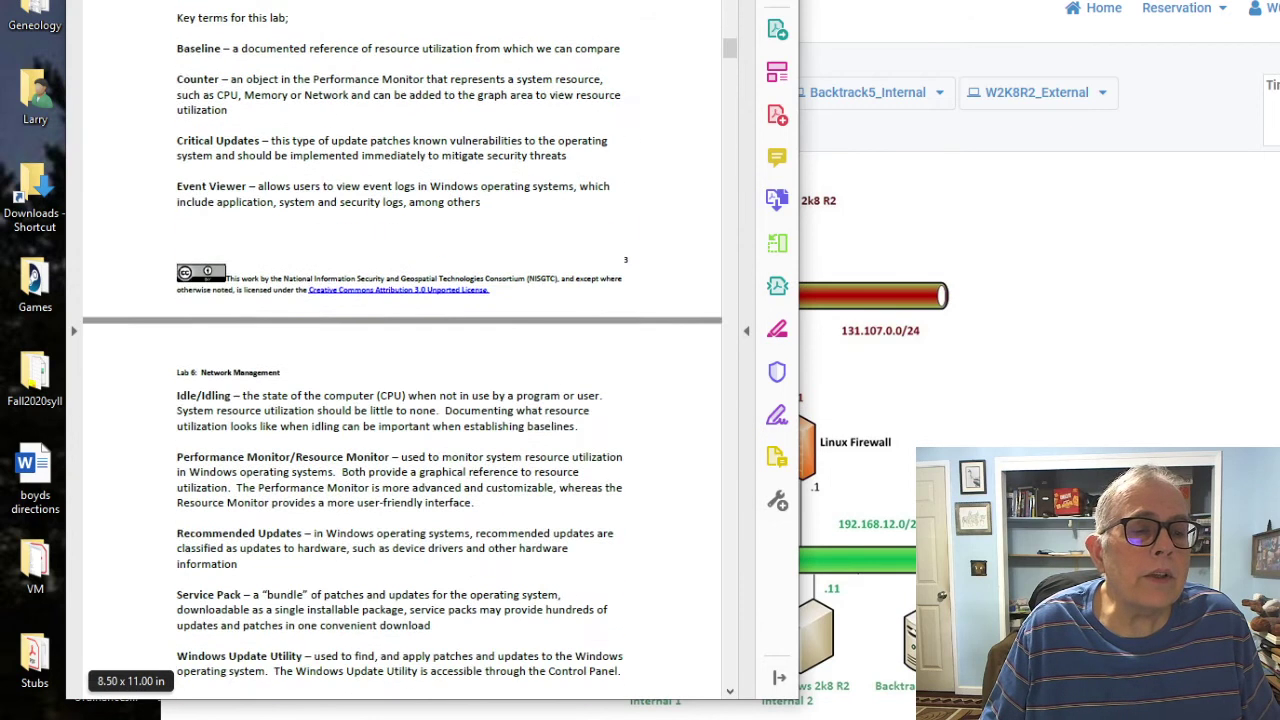
scroll(400, 350, "down", 6)
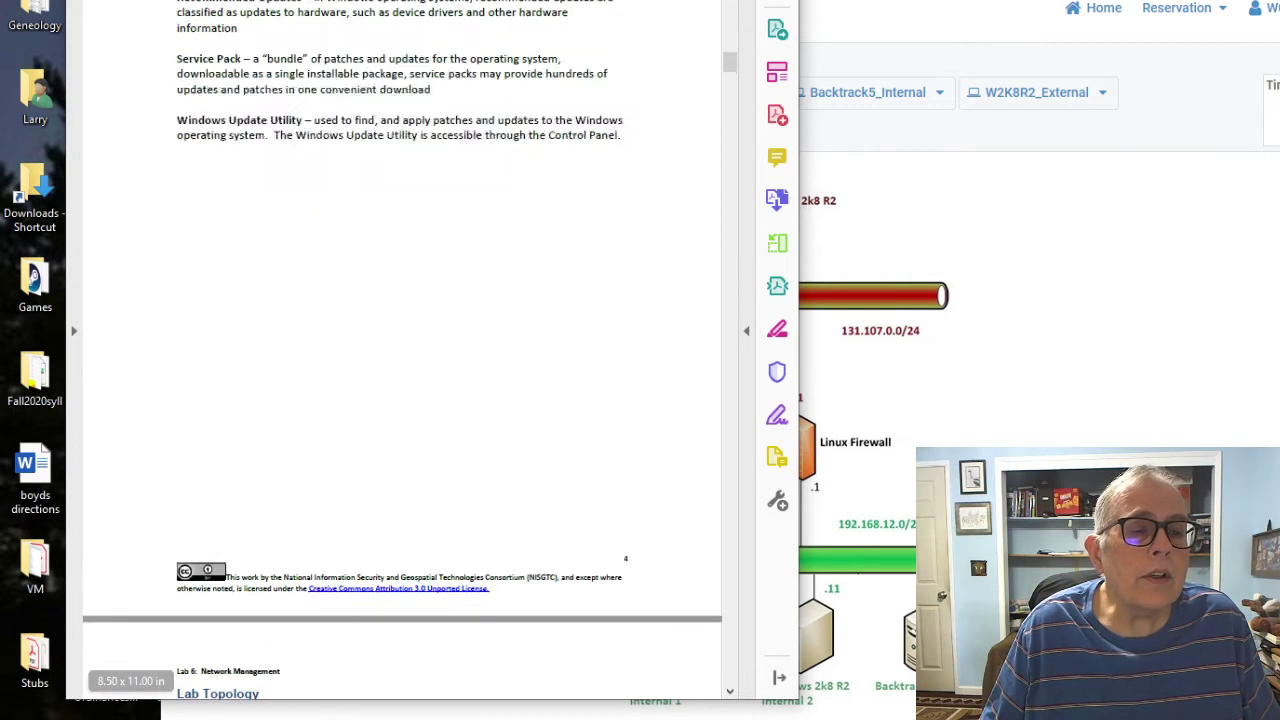
scroll(400, 350, "down", 6)
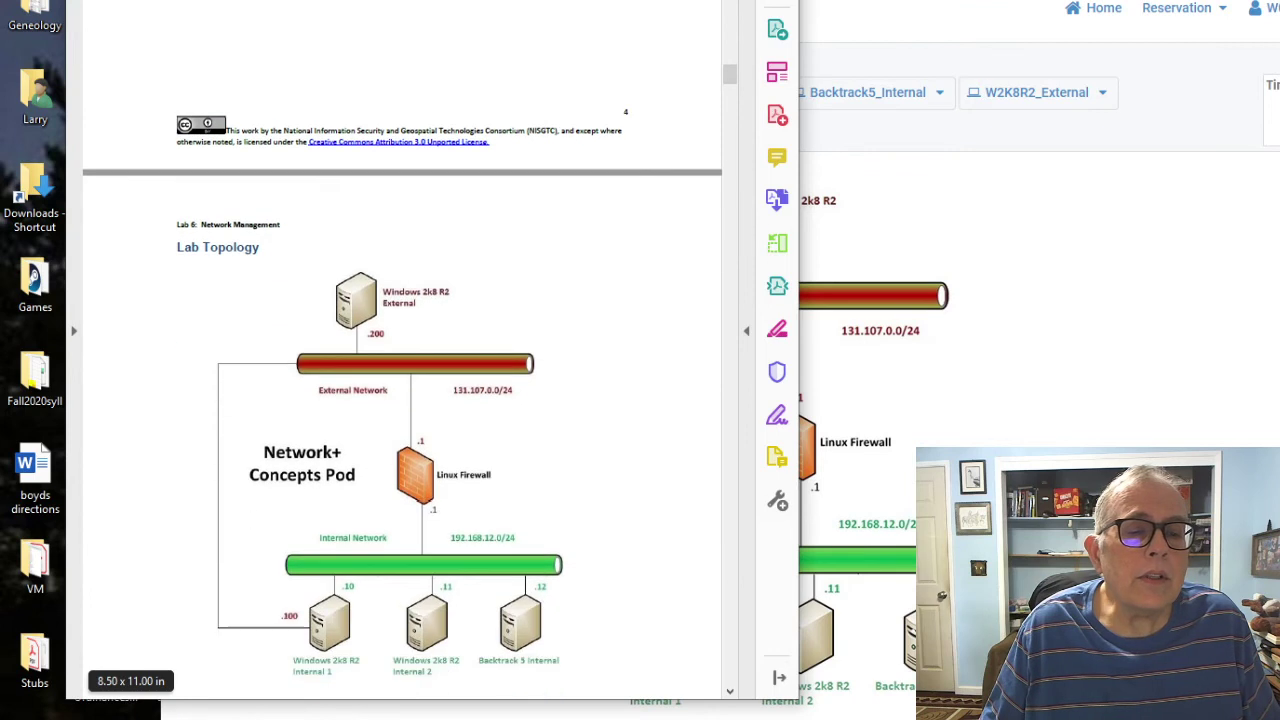
Step: Read down to the Lab Settings login steps, then return to the NETLAB+ topology page
left_click(820, 460)
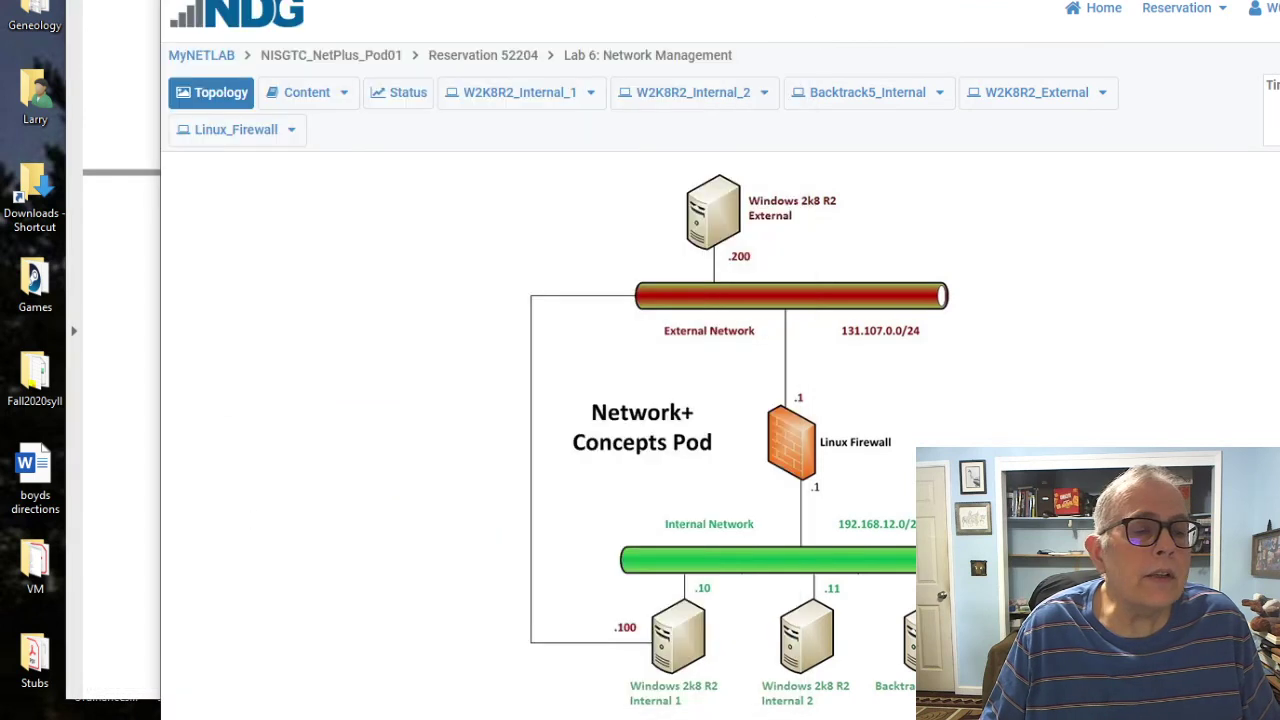
key("alt+Tab")
scroll(400, 350, "down", 6)
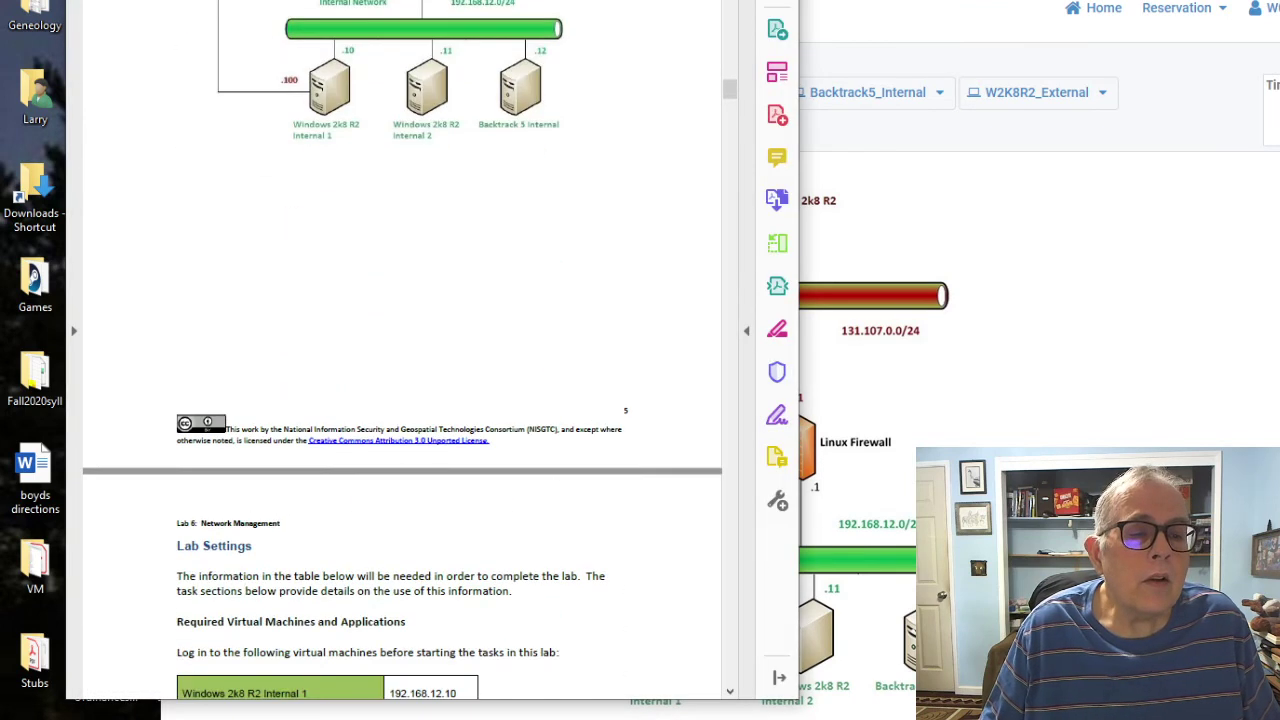
scroll(400, 350, "down", 3)
scroll(400, 350, "down", 3)
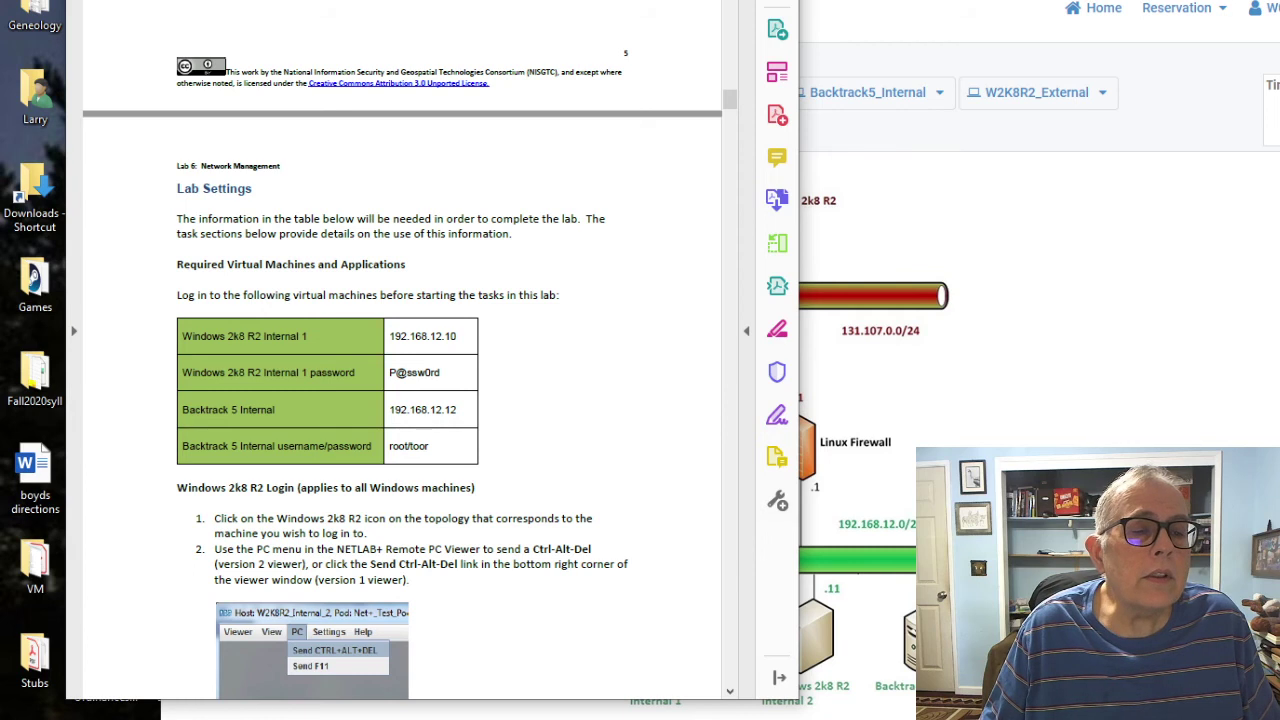
scroll(400, 350, "down", 2)
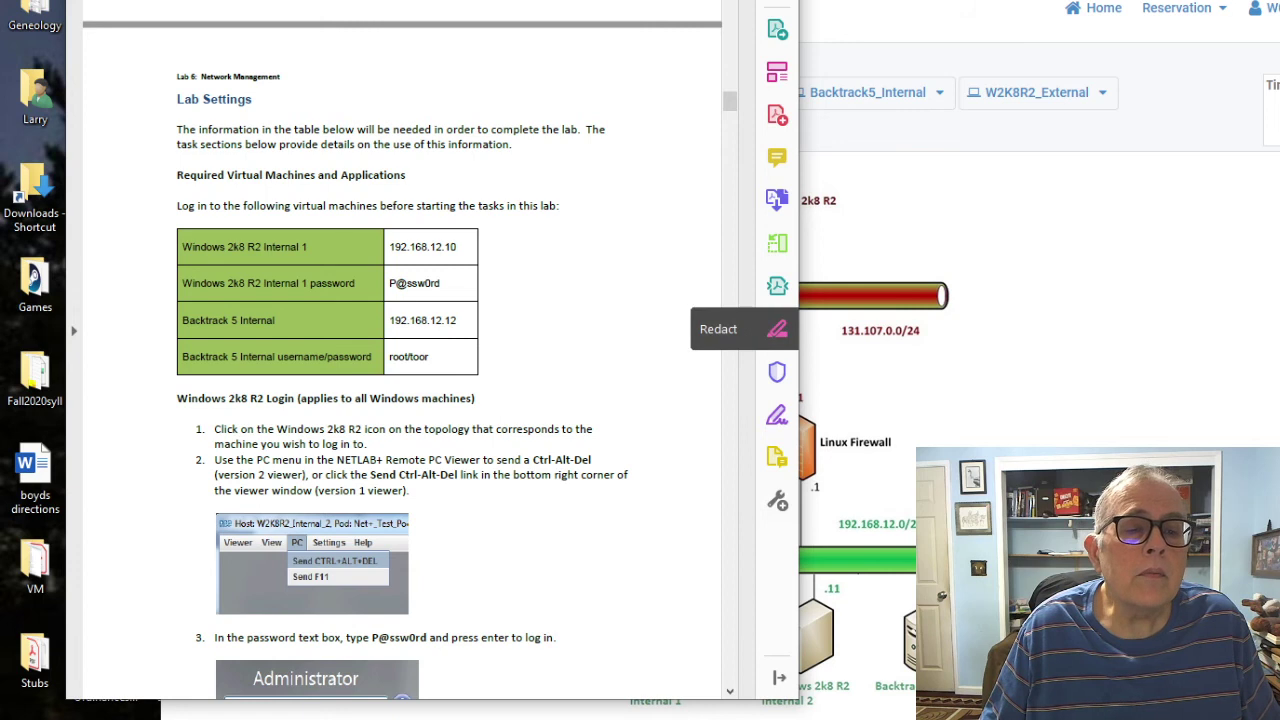
key("alt+Tab")
key("alt+Tab")
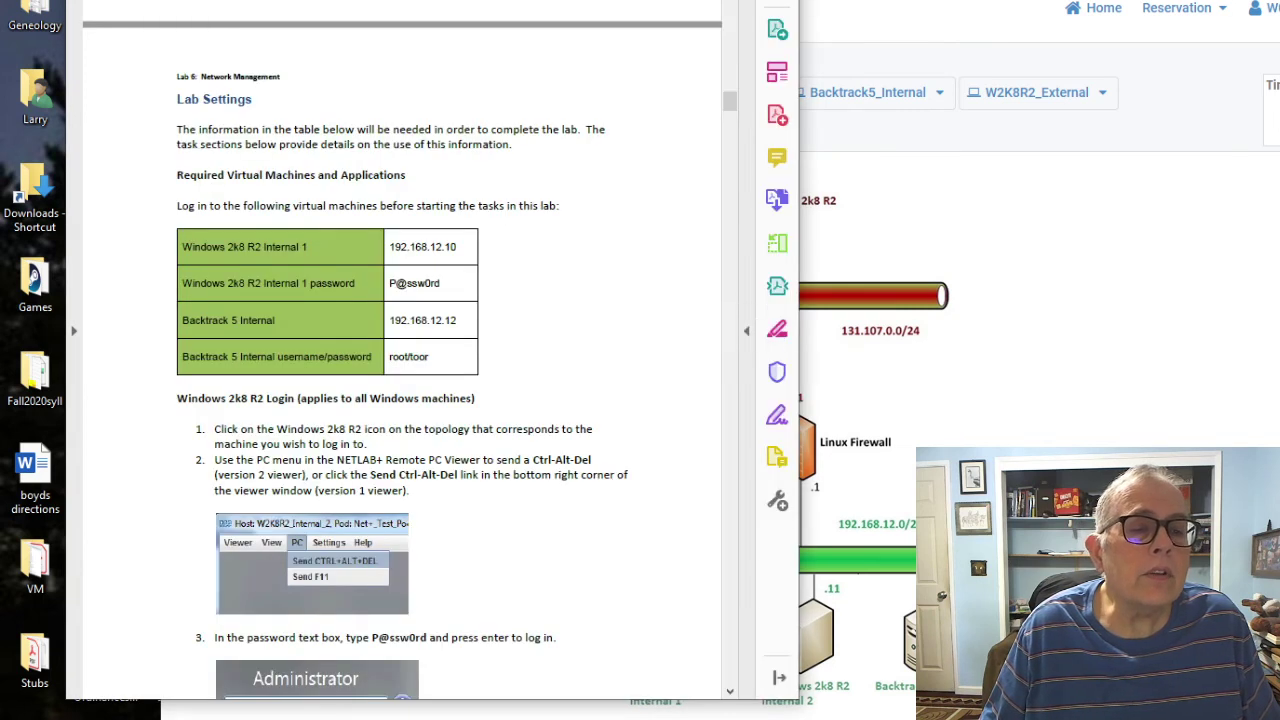
key("alt+Tab")
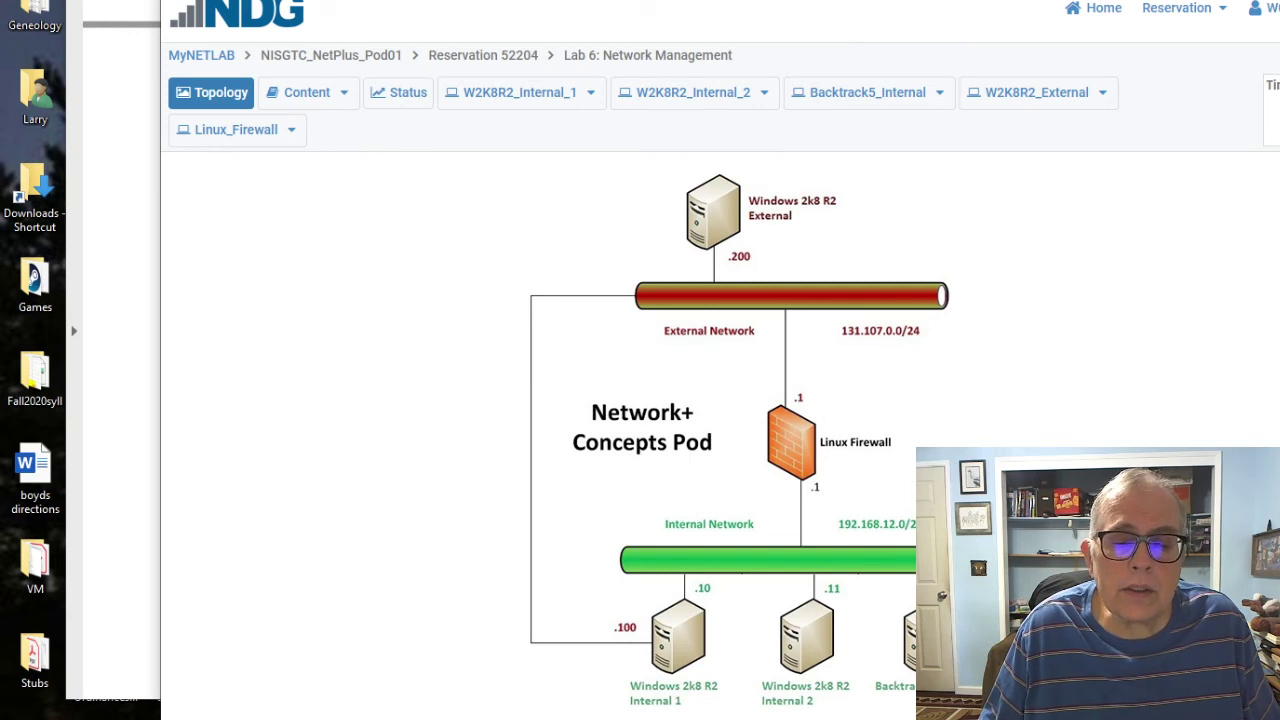
Step: Log into the W2K8R2_Internal_1 VM as Administrator via Send CTRL+ALT+DEL and its password
left_click(519, 92)
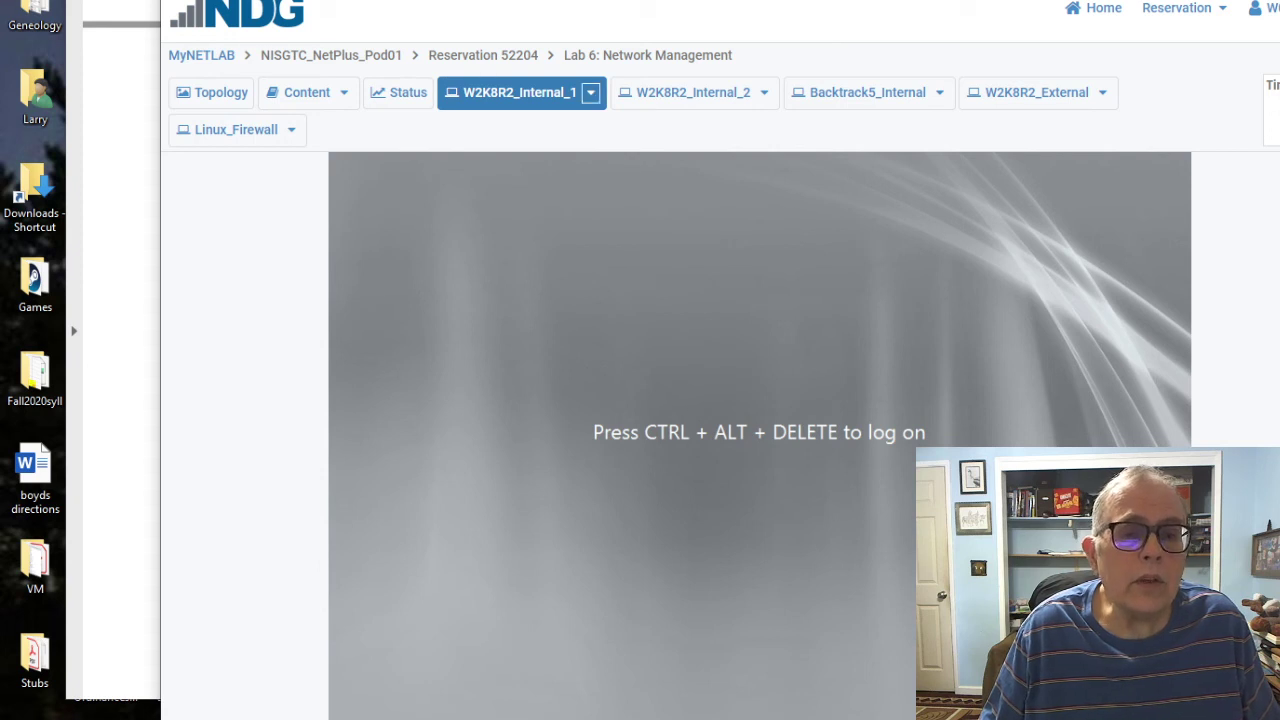
left_click(591, 92)
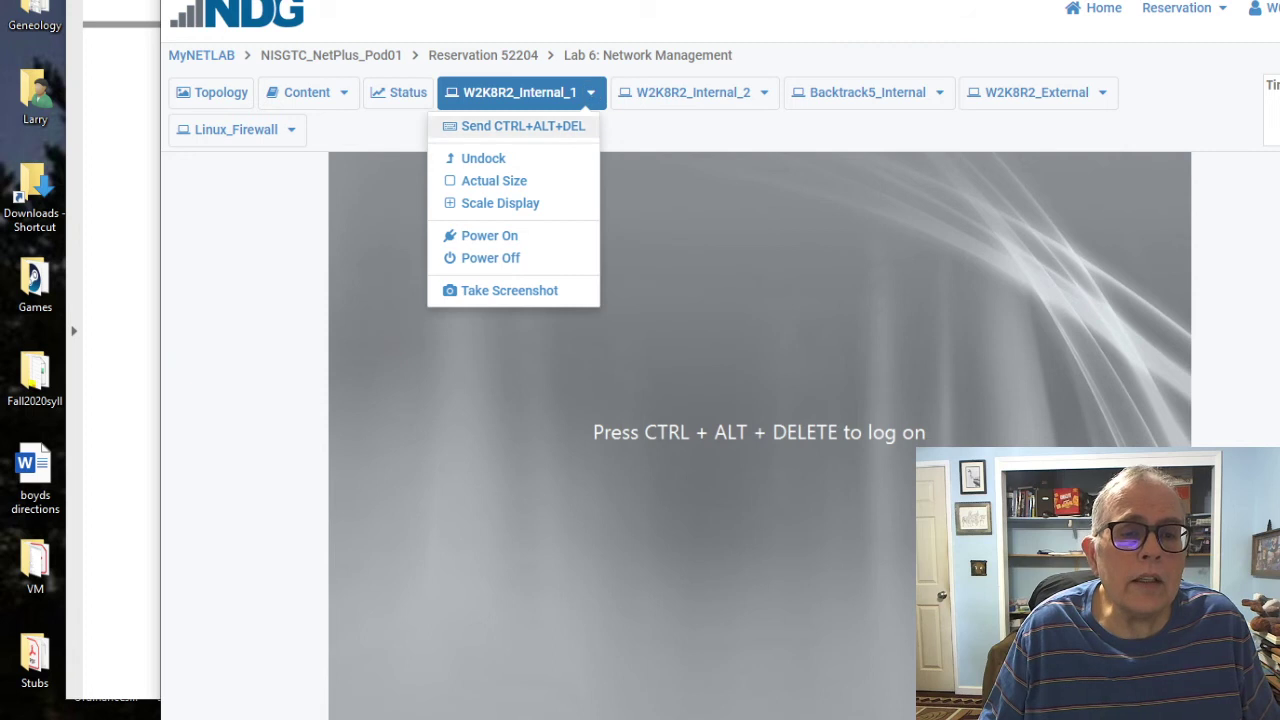
left_click(523, 126)
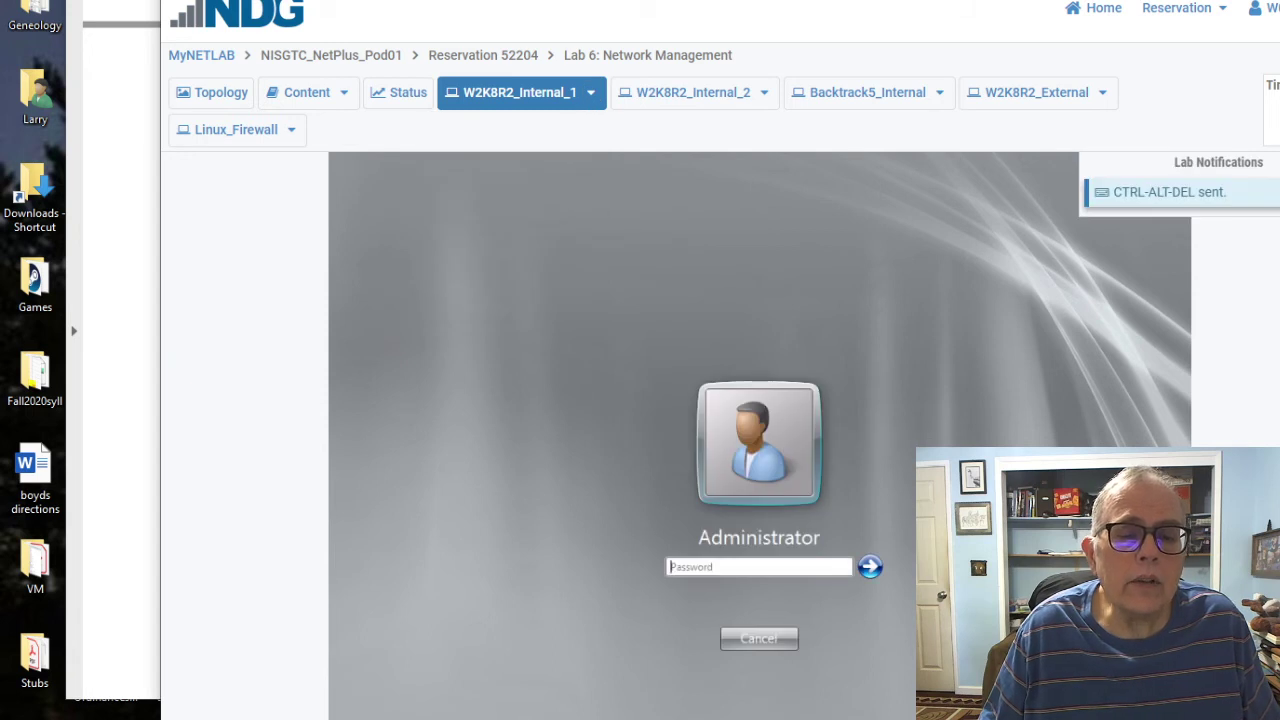
type("Pa$$w")
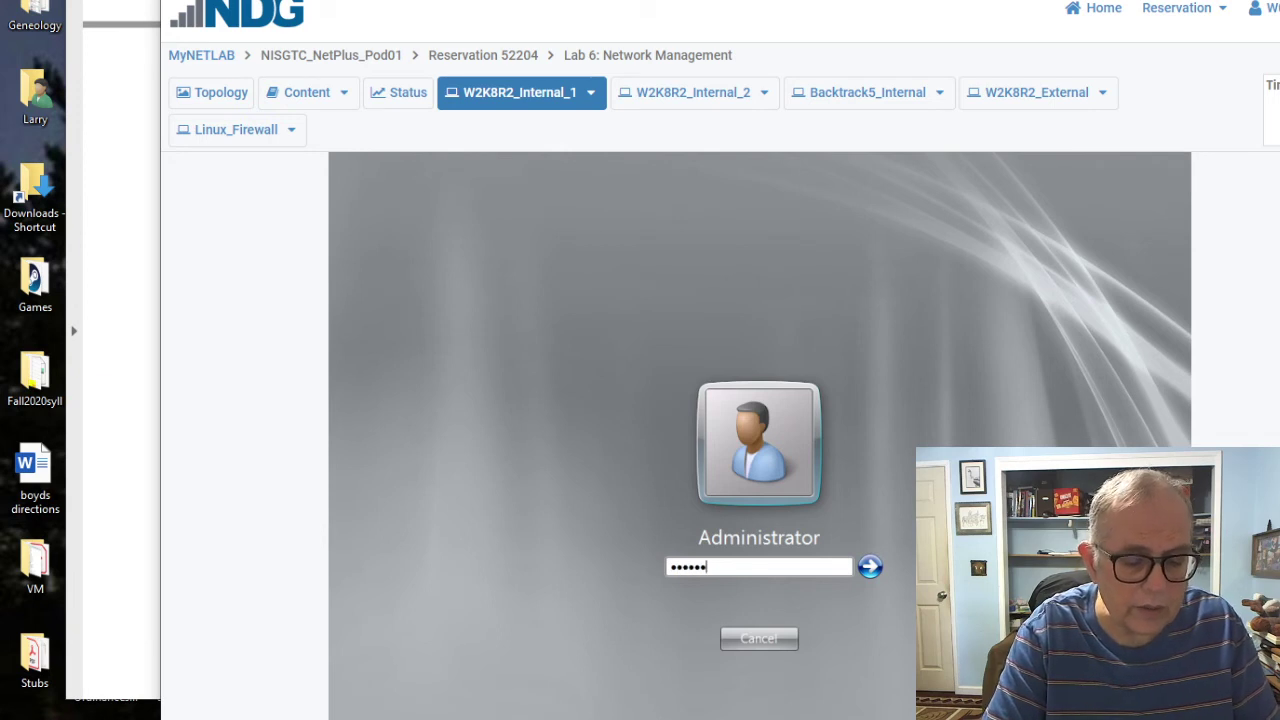
type("0rd")
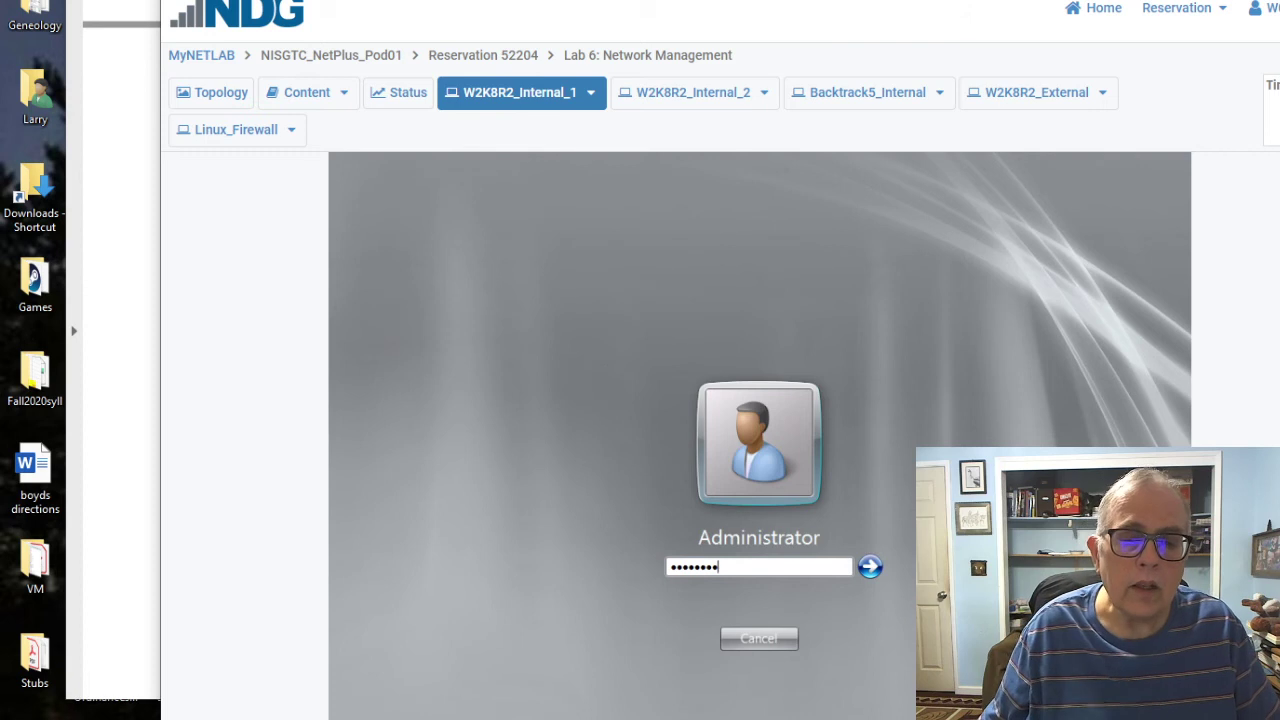
key("Return")
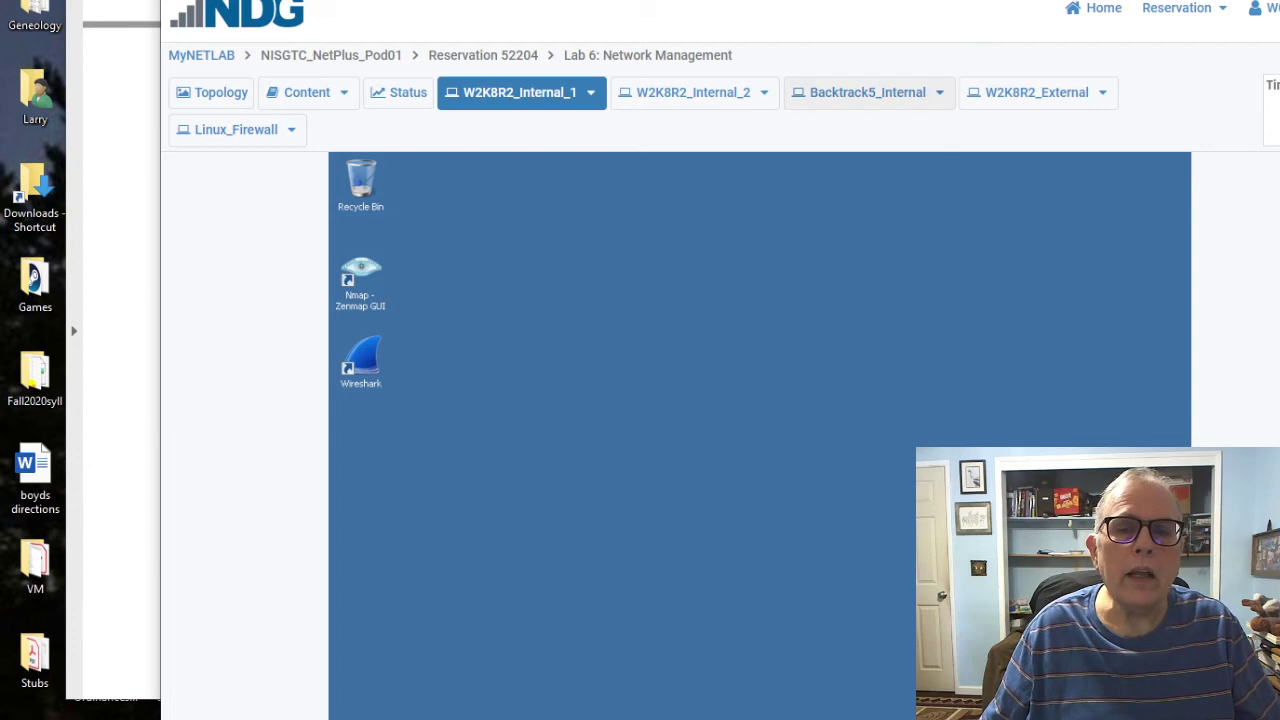
Step: Send CTRL+ALT+DEL to Backtrack5_Internal and log in at its console as root with the password
left_click(939, 92)
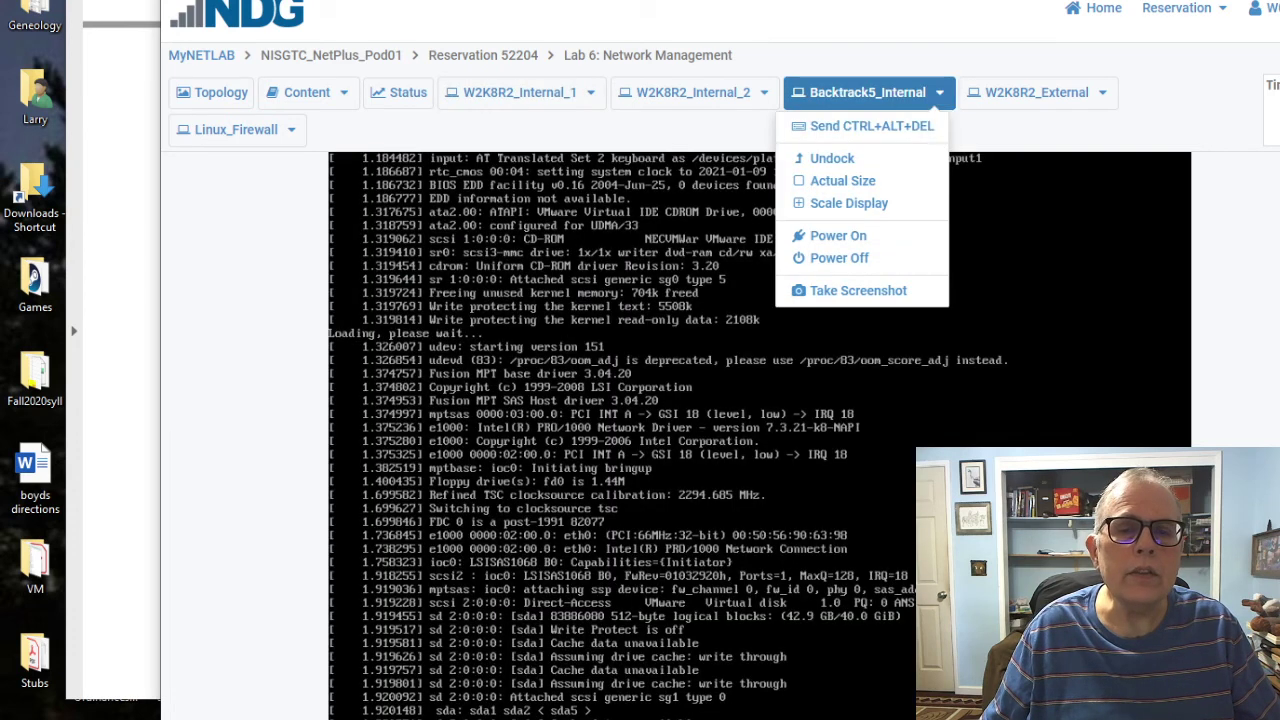
left_click(871, 126)
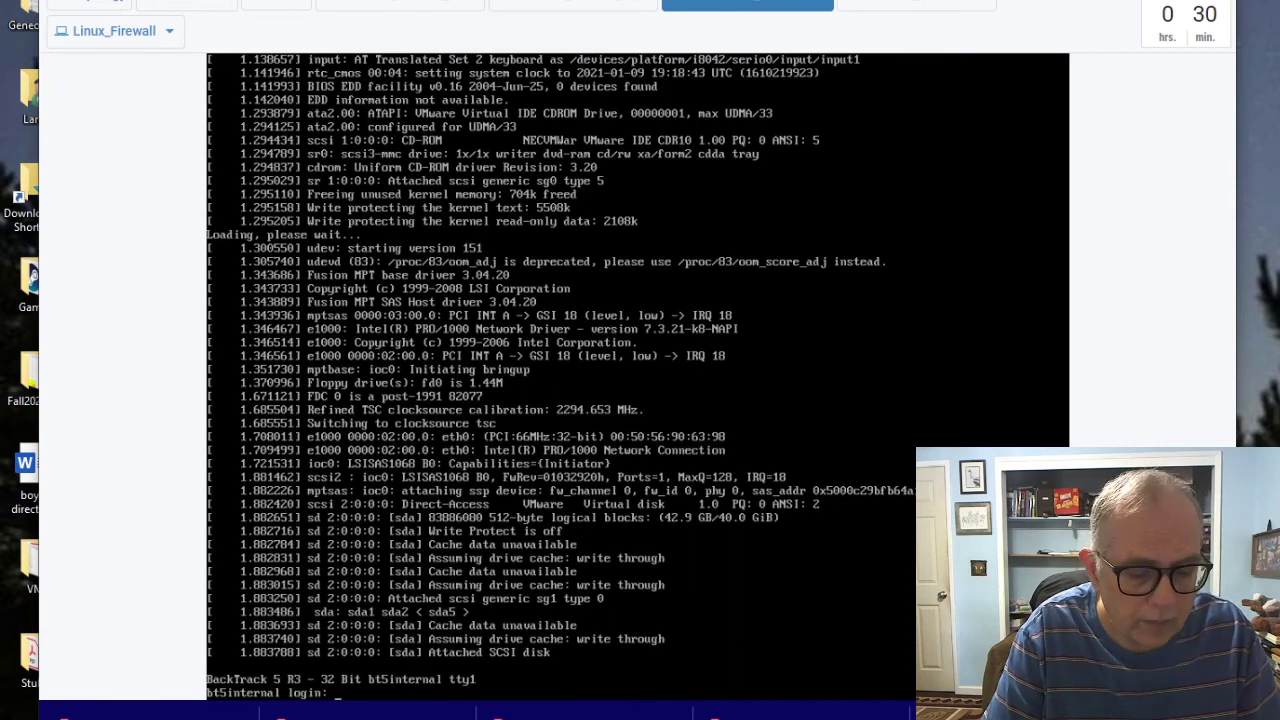
type("root")
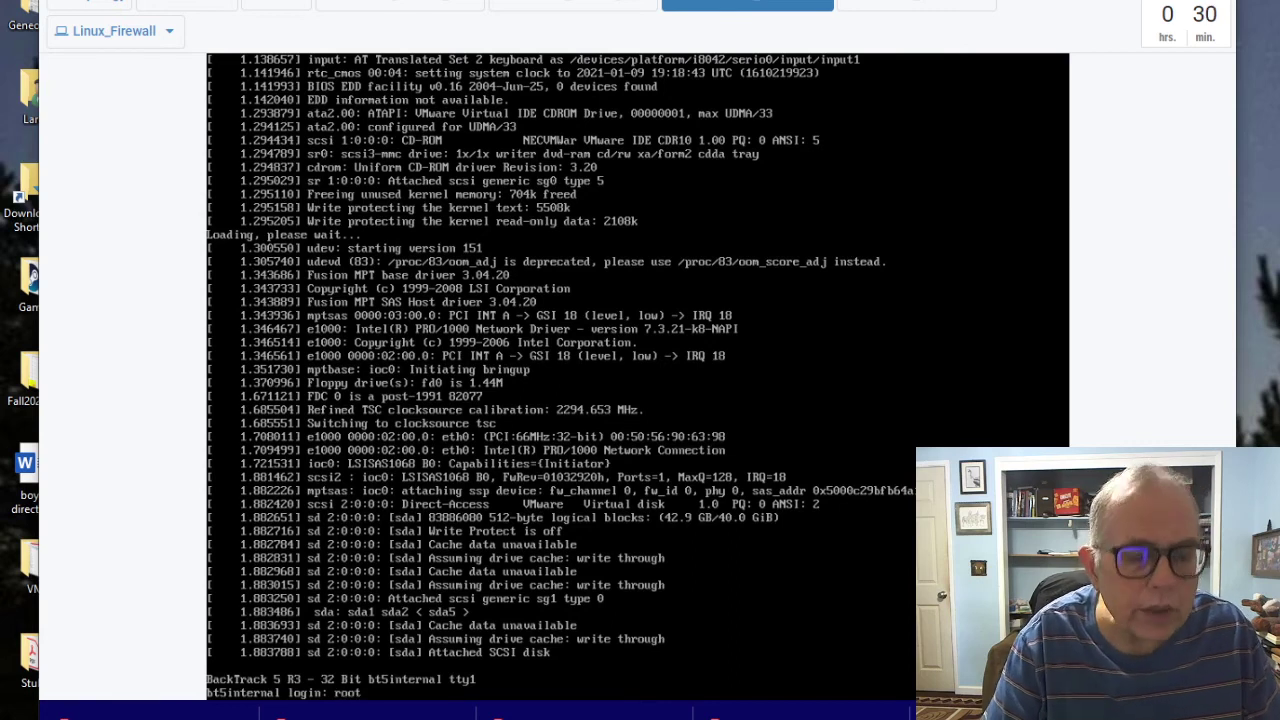
key("Return")
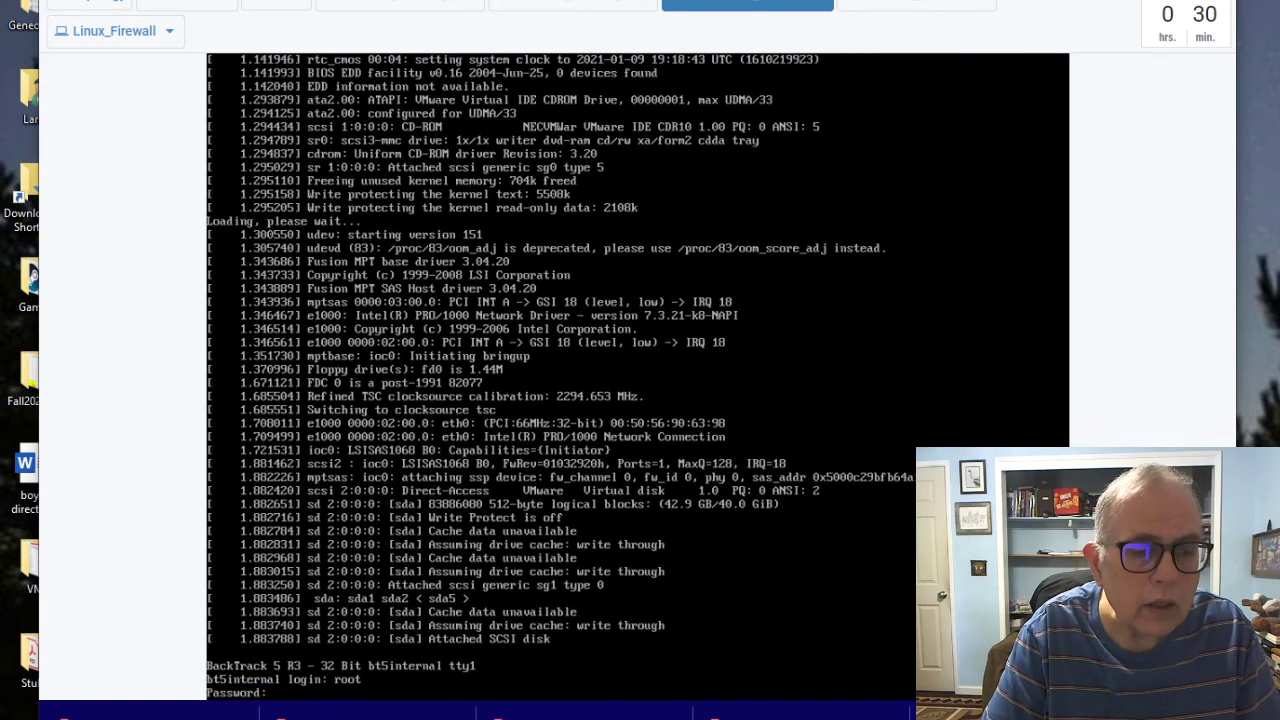
key("Return")
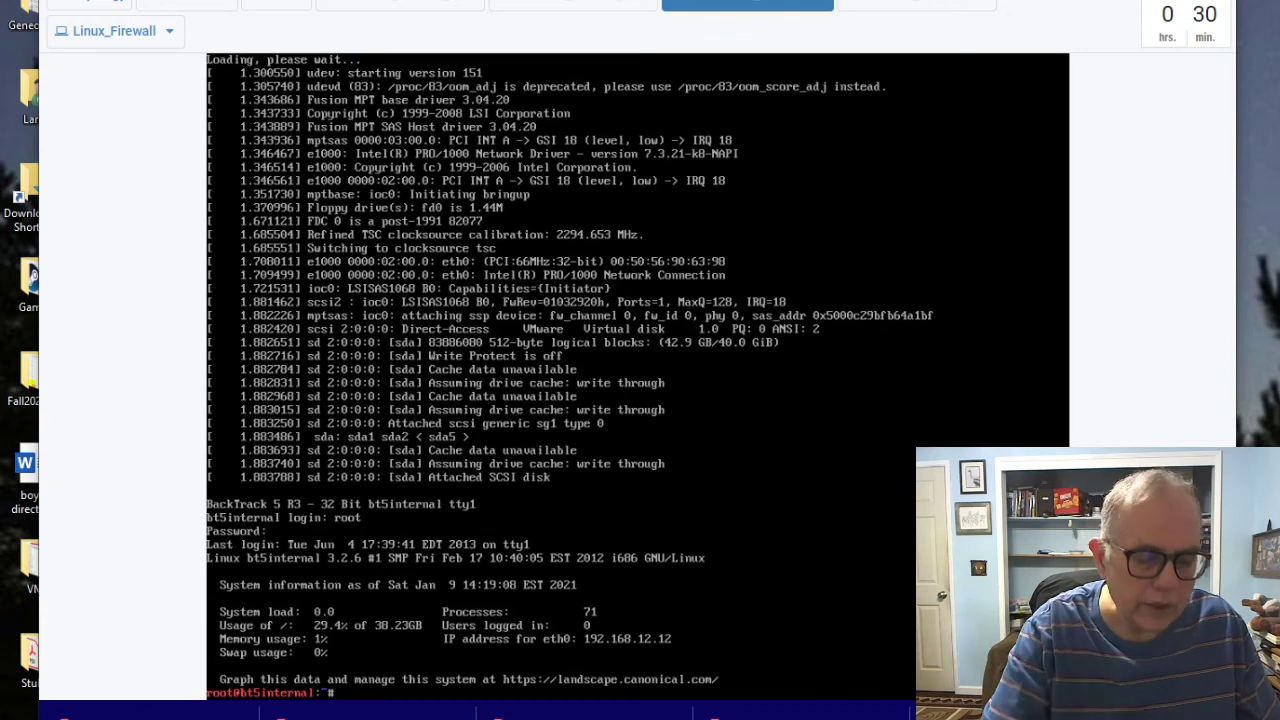
Step: Start the BackTrack graphical desktop with startx and open a terminal window
type("startx")
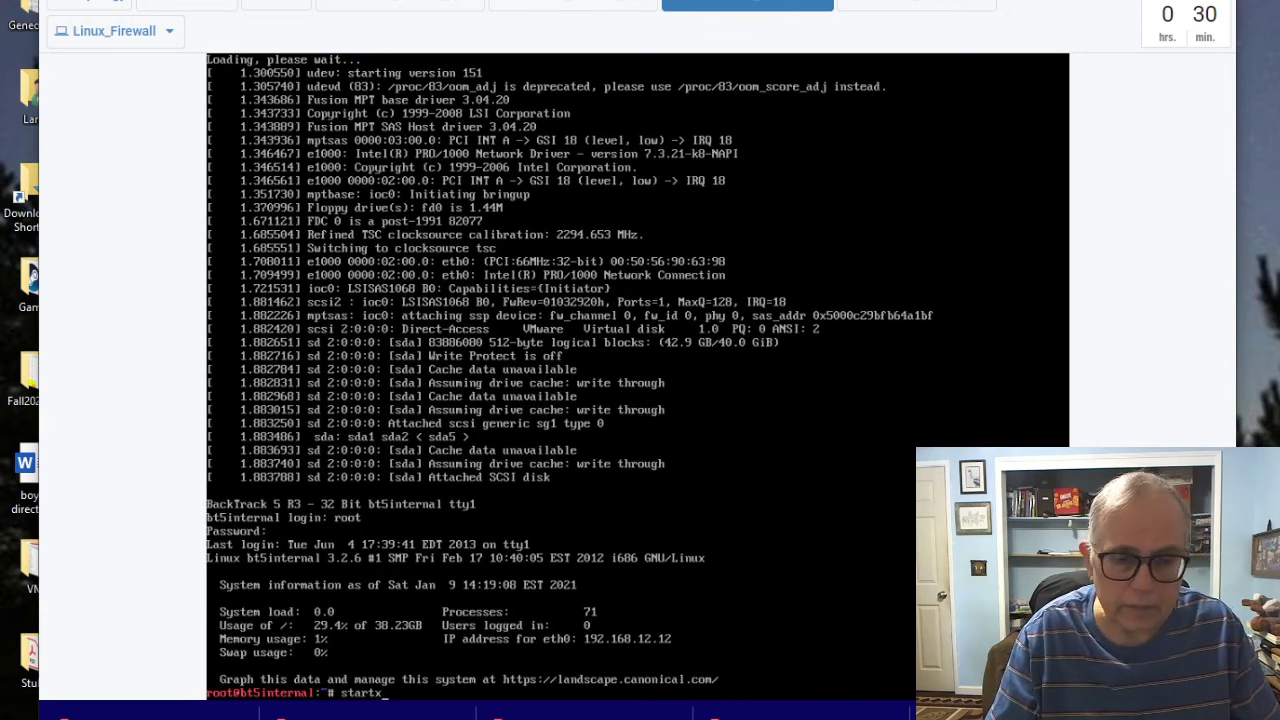
key("Return")
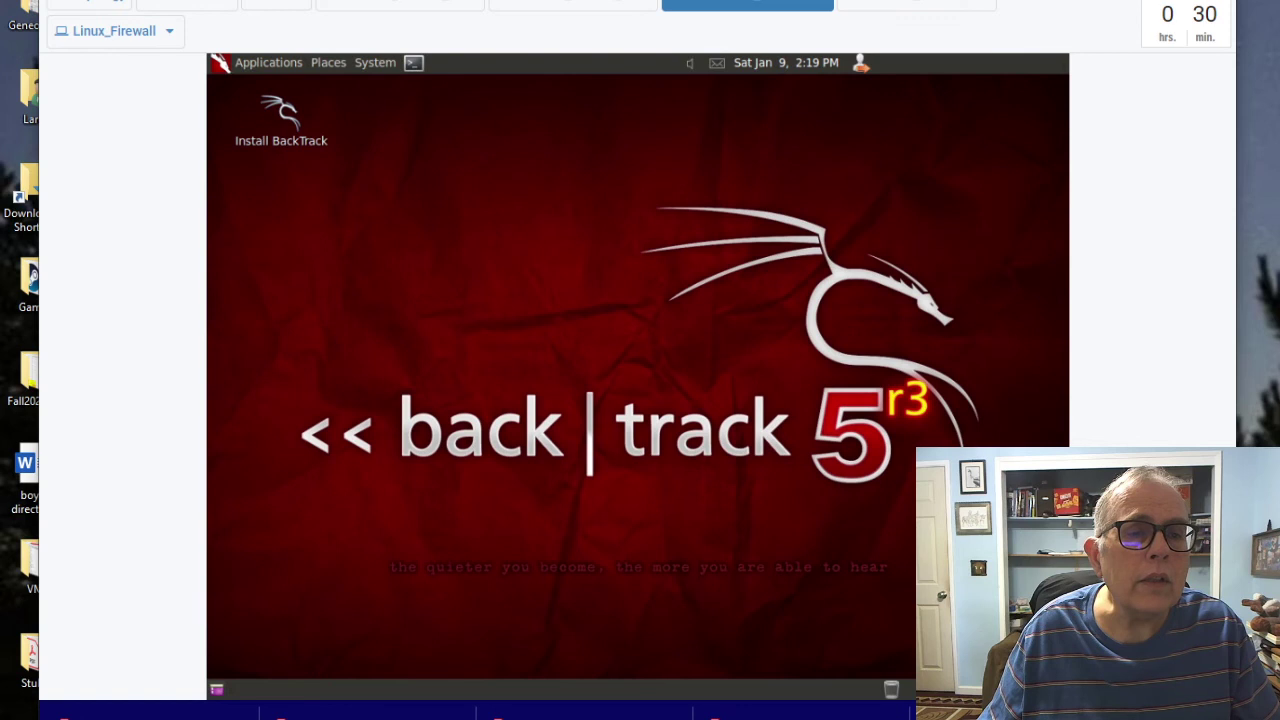
left_click(413, 63)
left_click_drag(600, 155, 516, 146)
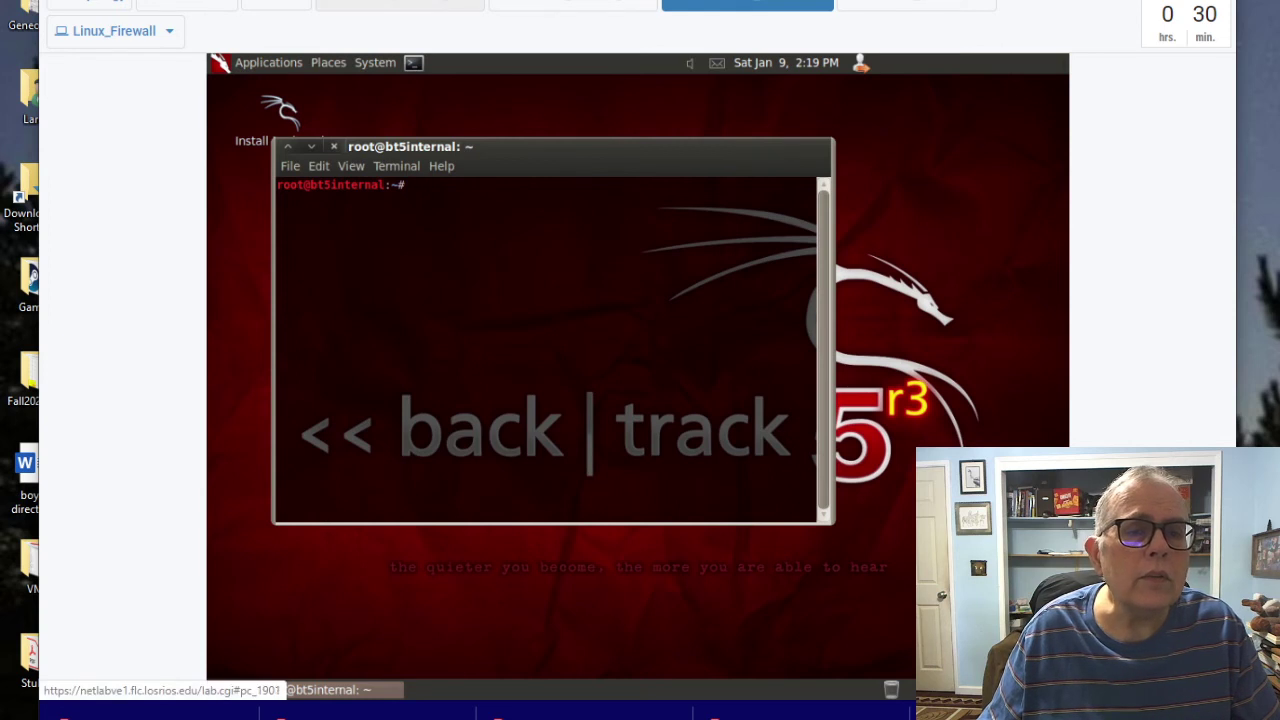
Step: Switch the NETLAB+ view to the W2K8R2_Internal_1 Windows desktop
left_click(400, 5)
left_click(747, 5)
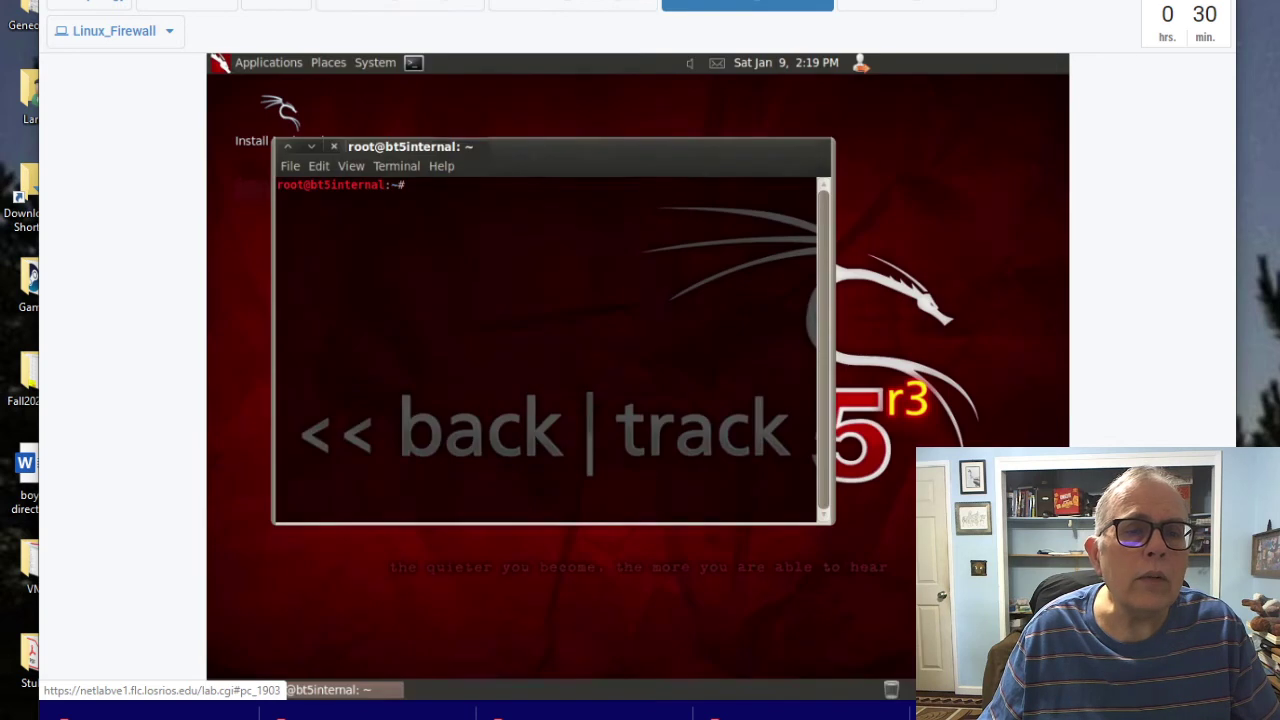
left_click(400, 5)
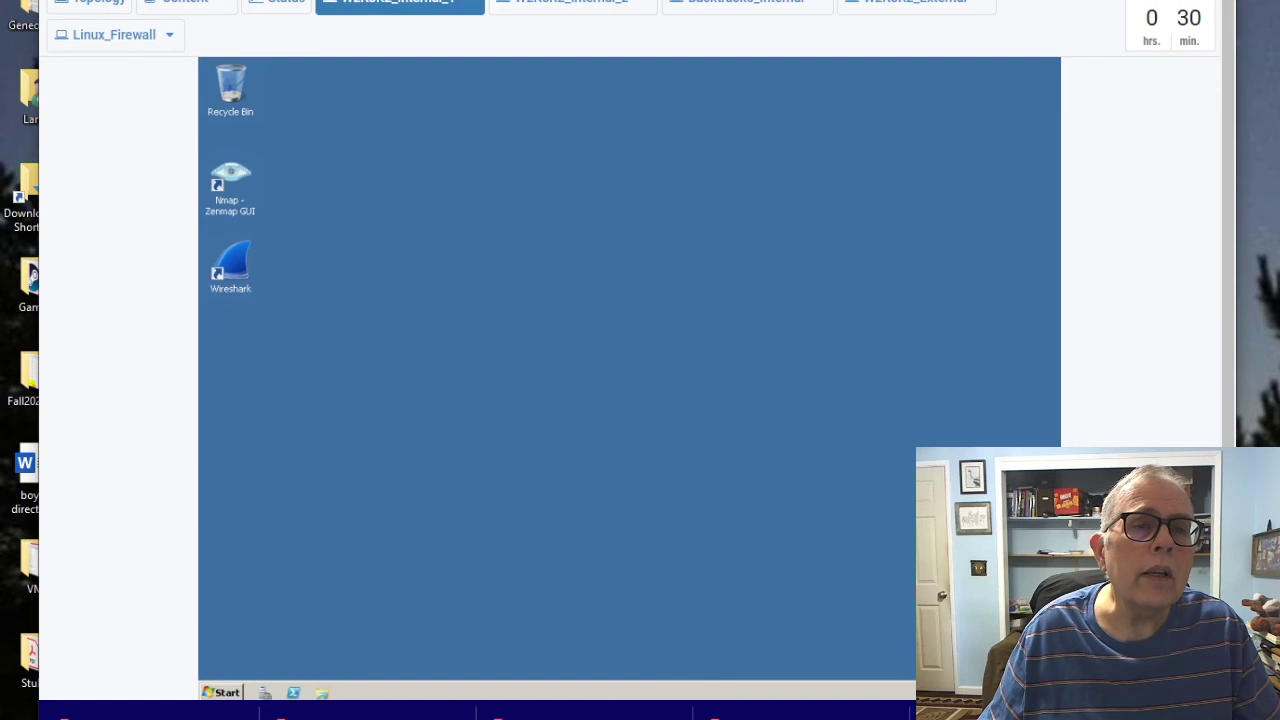
Step: Shift the lab window right, find the Lab 6 PDF's Performance Monitor task, and return to the VM
left_click_drag(400, 5, 664, 23)
left_click(130, 660)
scroll(400, 350, "down", 10)
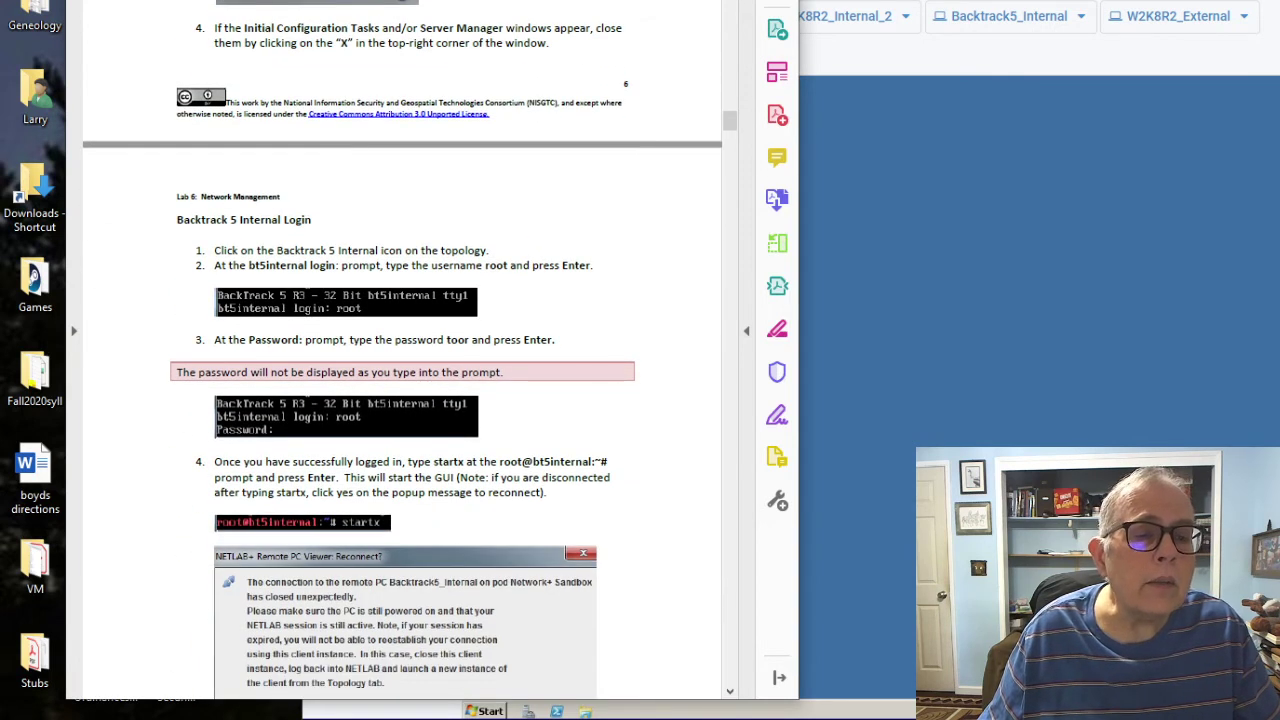
scroll(400, 350, "down", 3)
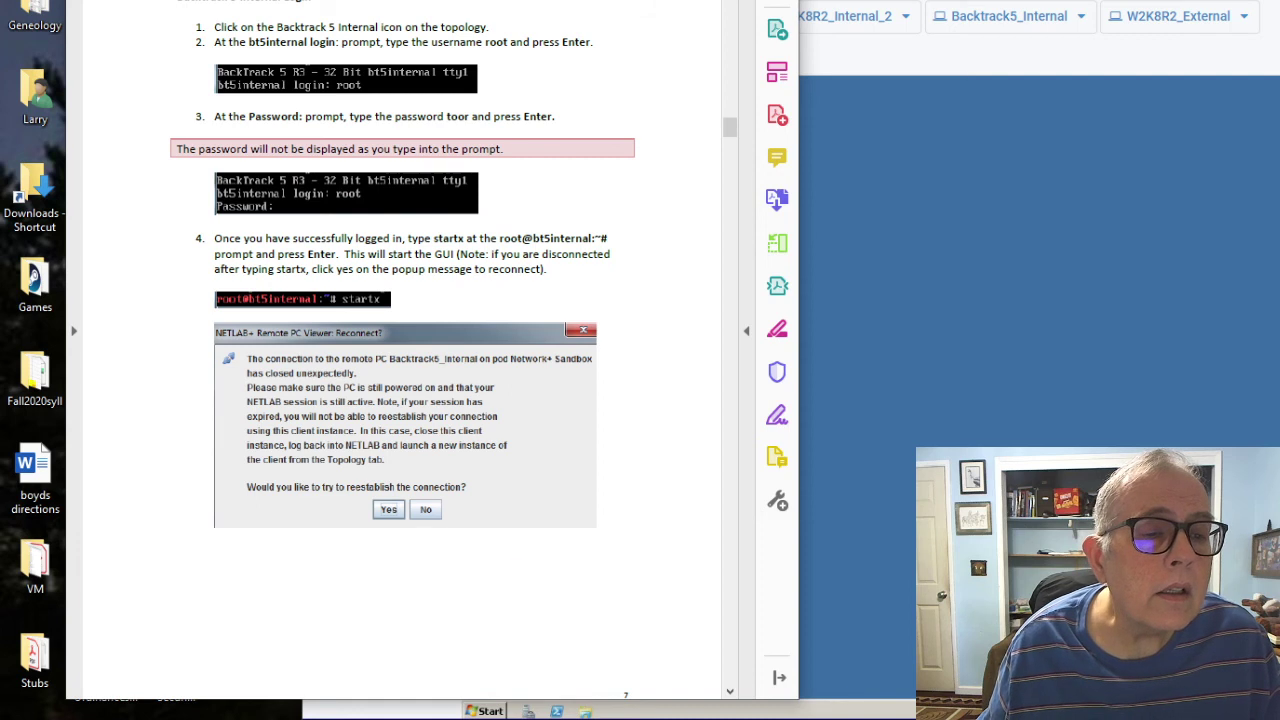
scroll(400, 350, "down", 5)
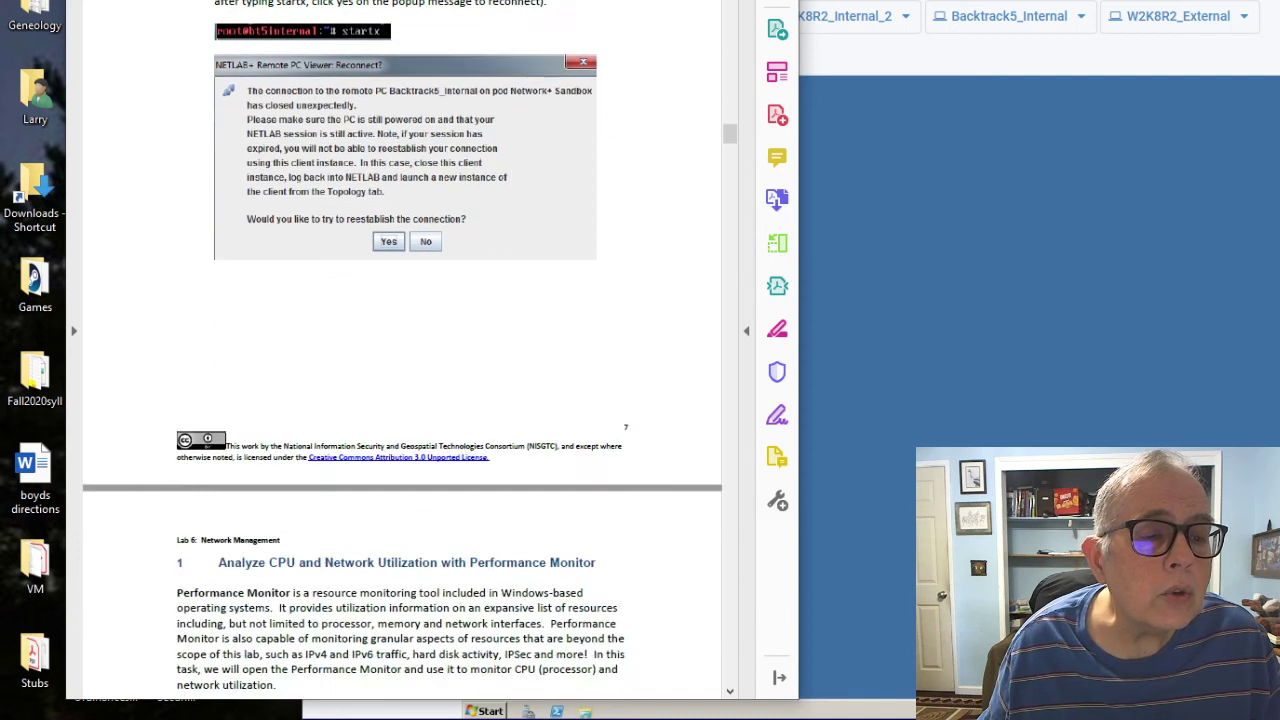
scroll(400, 350, "down", 2)
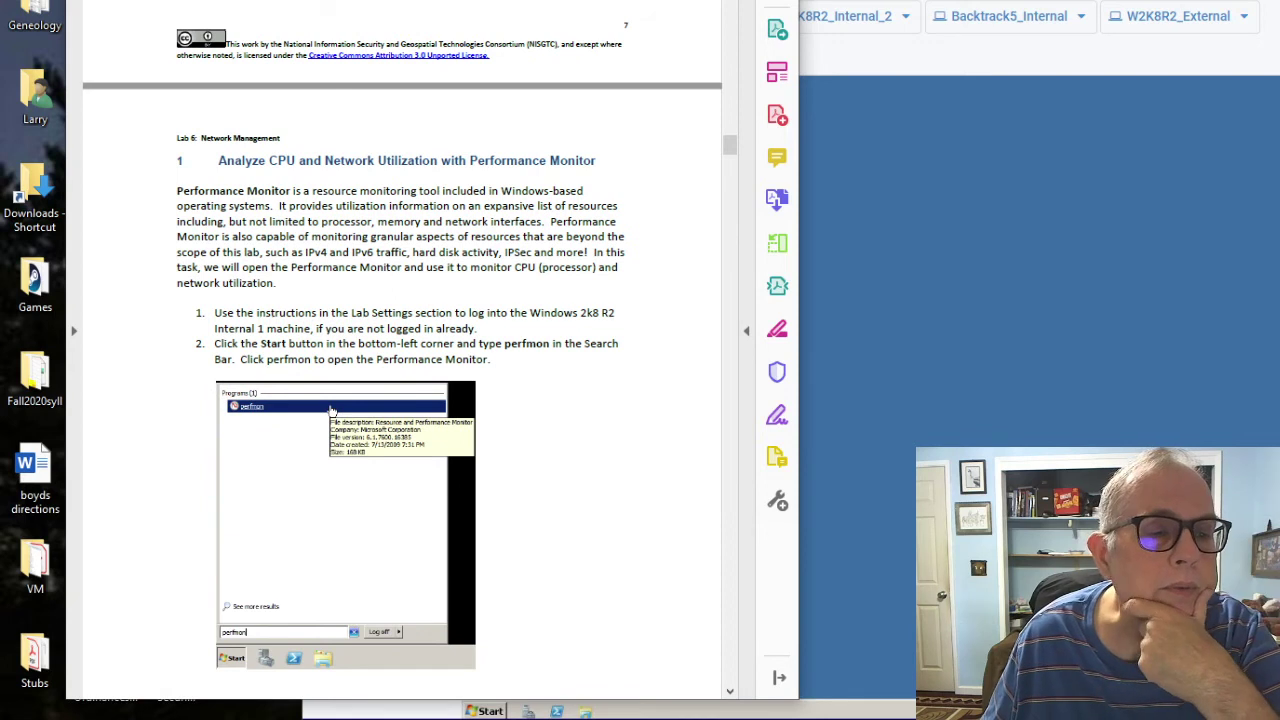
scroll(402, 383, "down", 8)
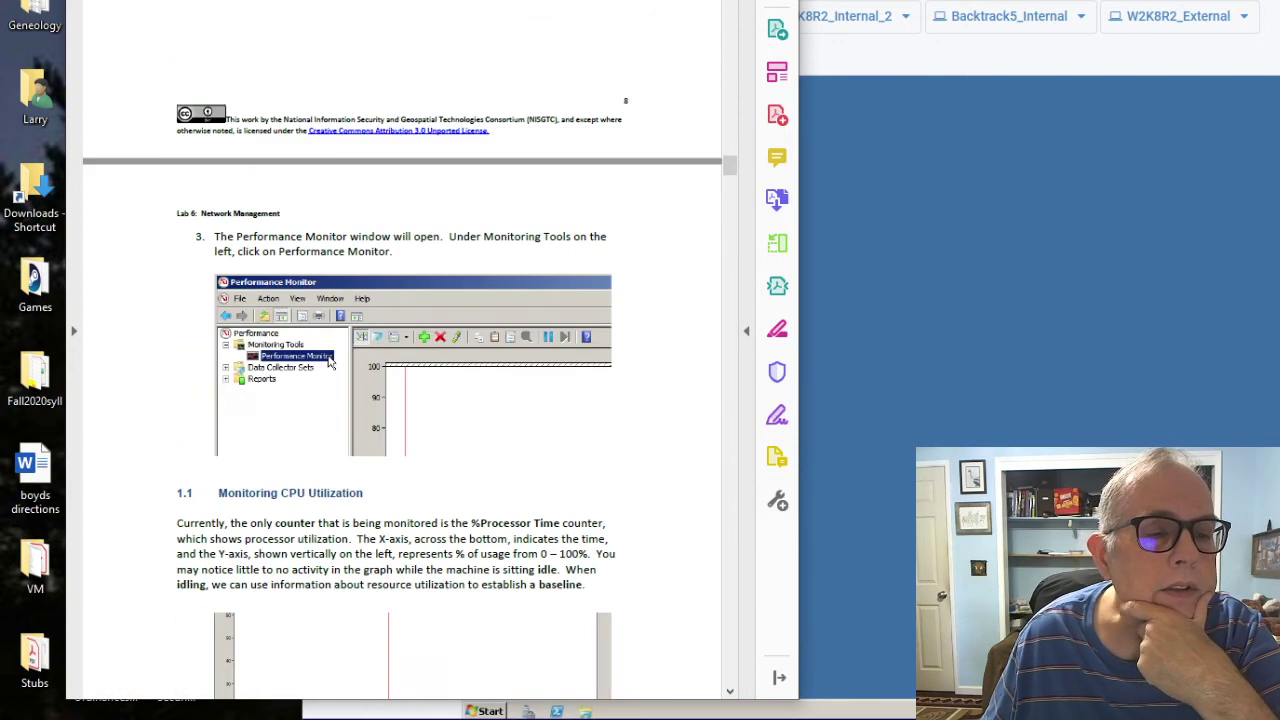
scroll(402, 383, "down", 1)
scroll(402, 383, "up", 3)
scroll(402, 383, "up", 5)
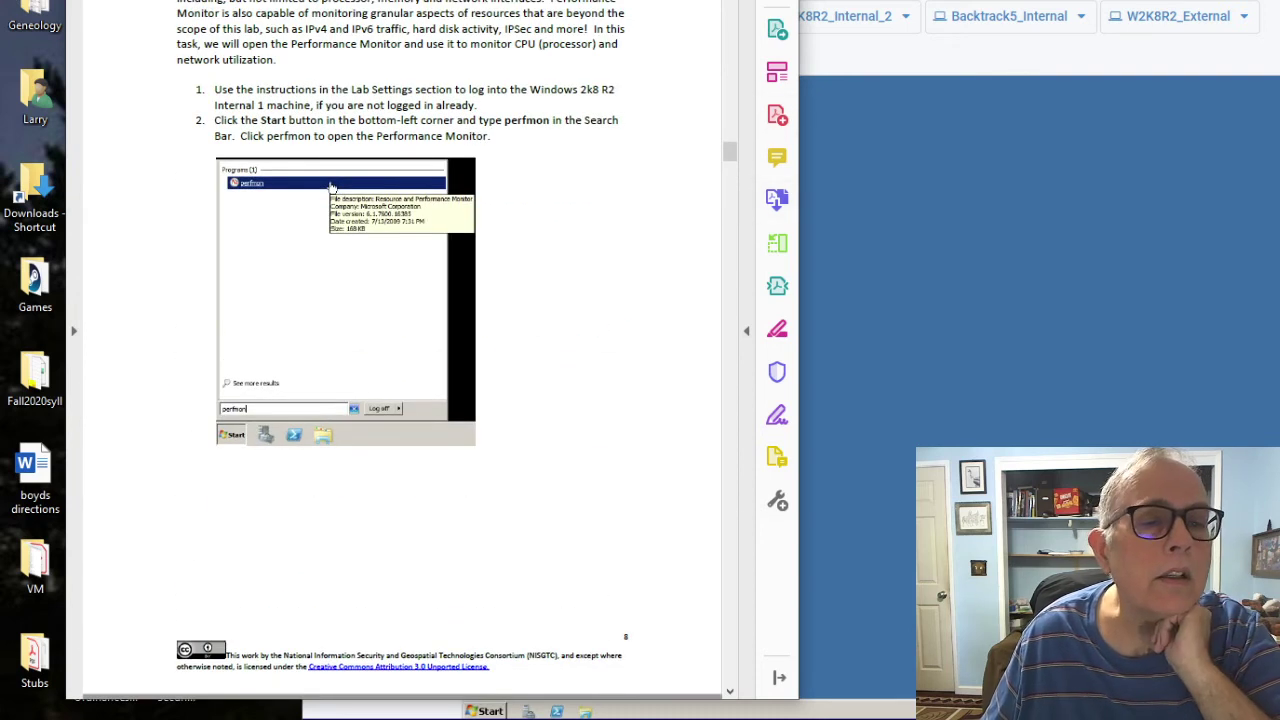
key("alt+Tab")
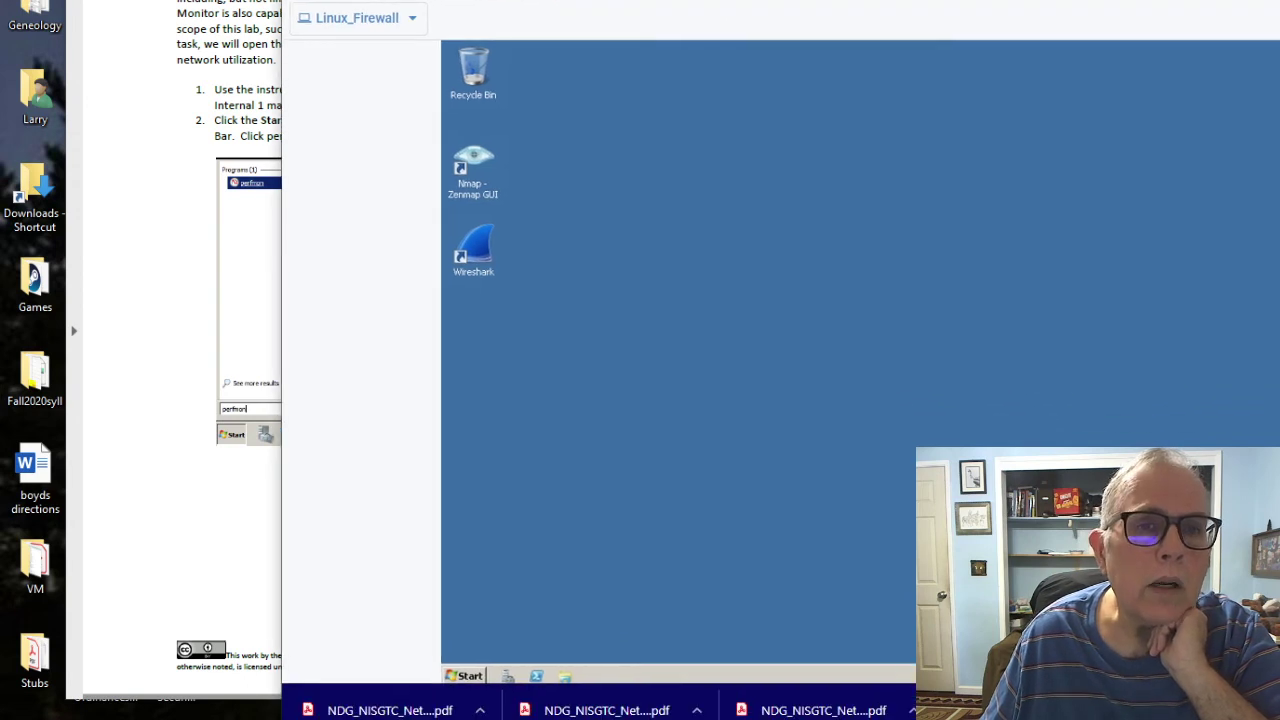
Step: Launch Performance Monitor on the VM by searching 'perf' in the Start menu
left_click(465, 676)
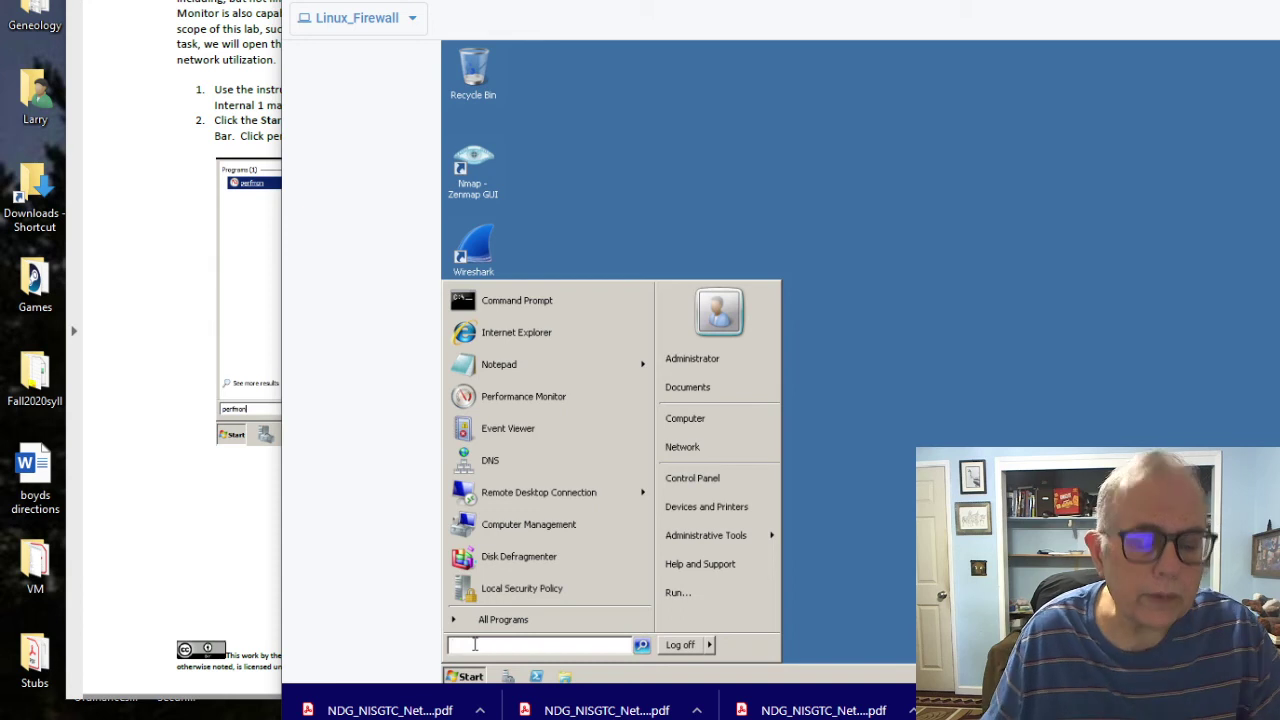
type("perf")
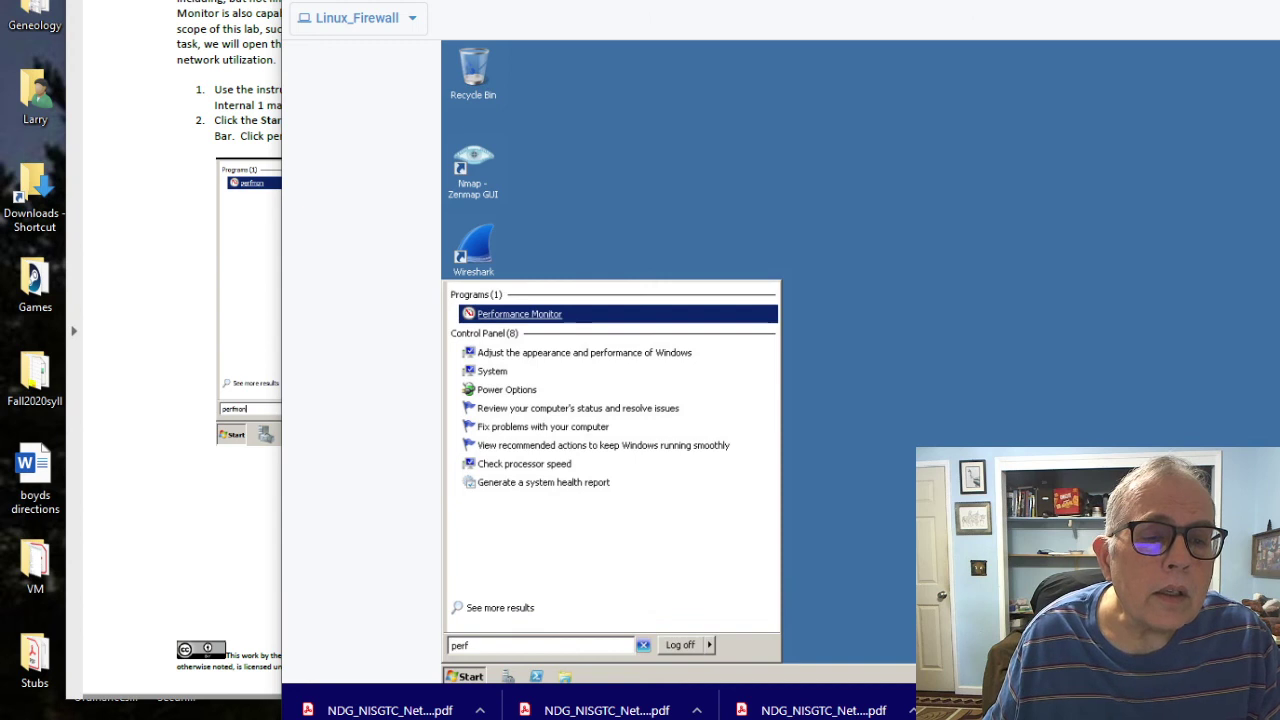
key("Return")
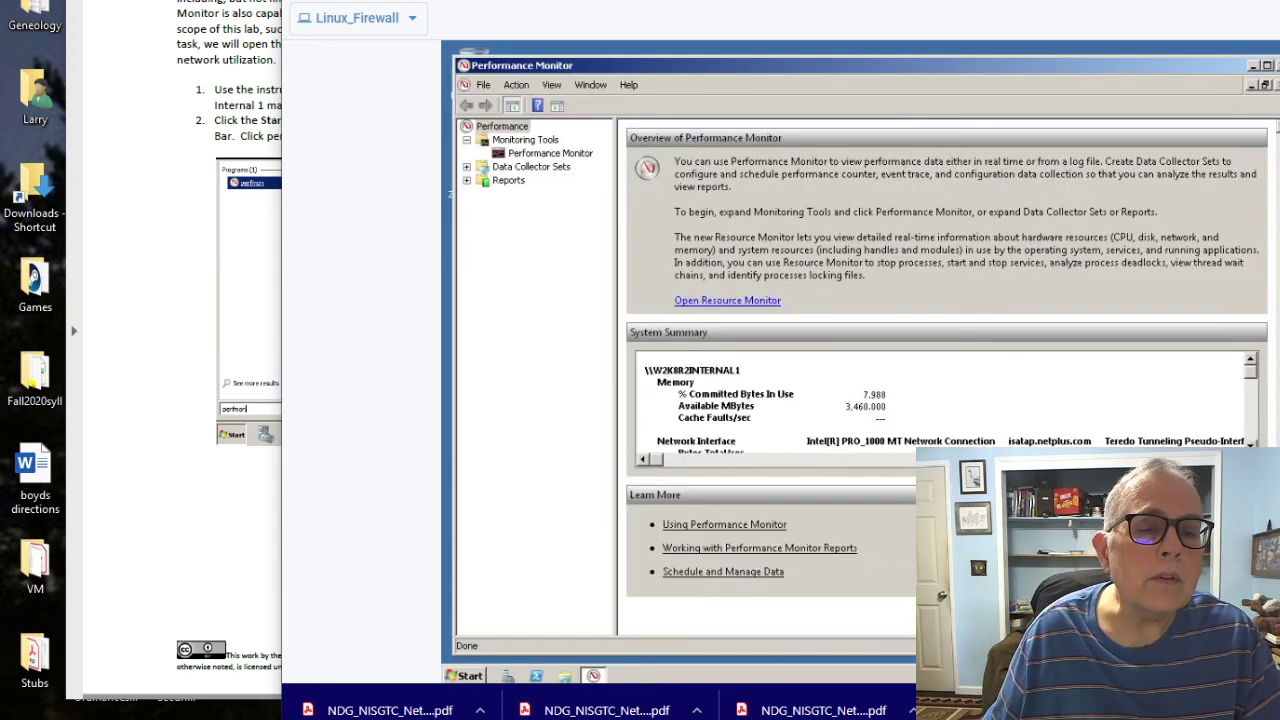
Step: Check the next step in the lab guide, then return to the VM window
key("alt+Tab")
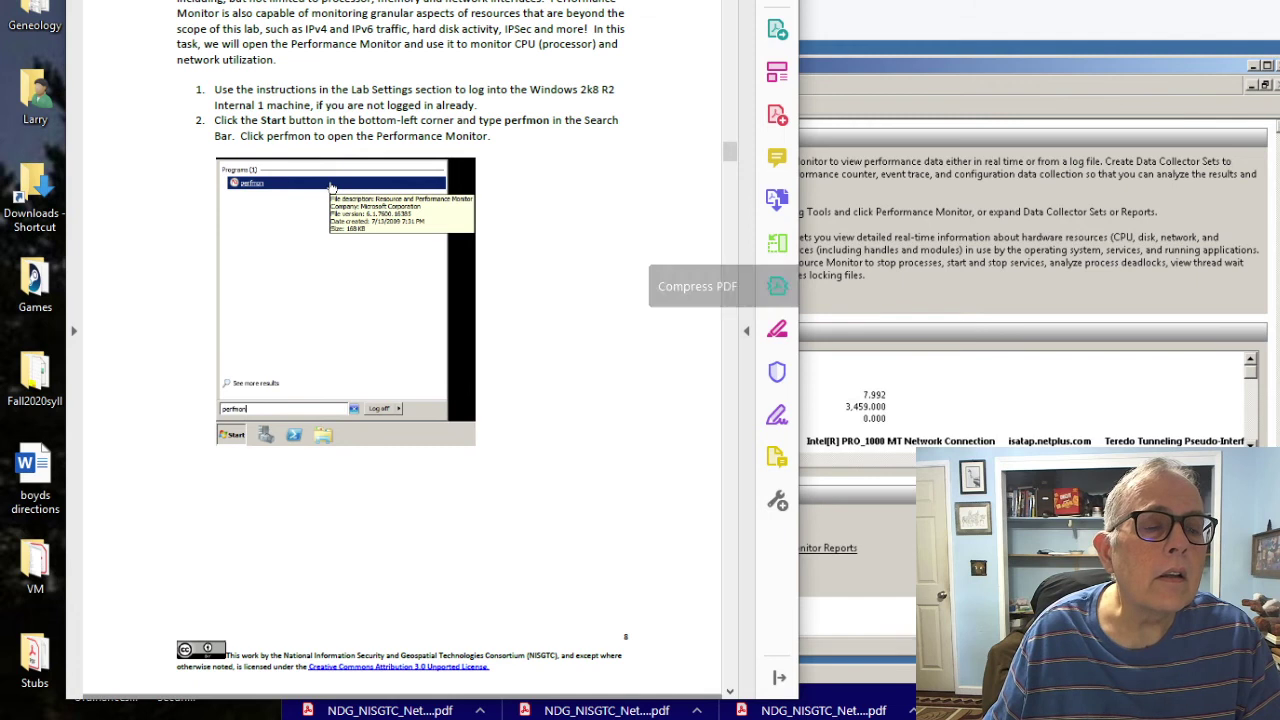
scroll(400, 350, "down", 8)
scroll(400, 350, "down", 1)
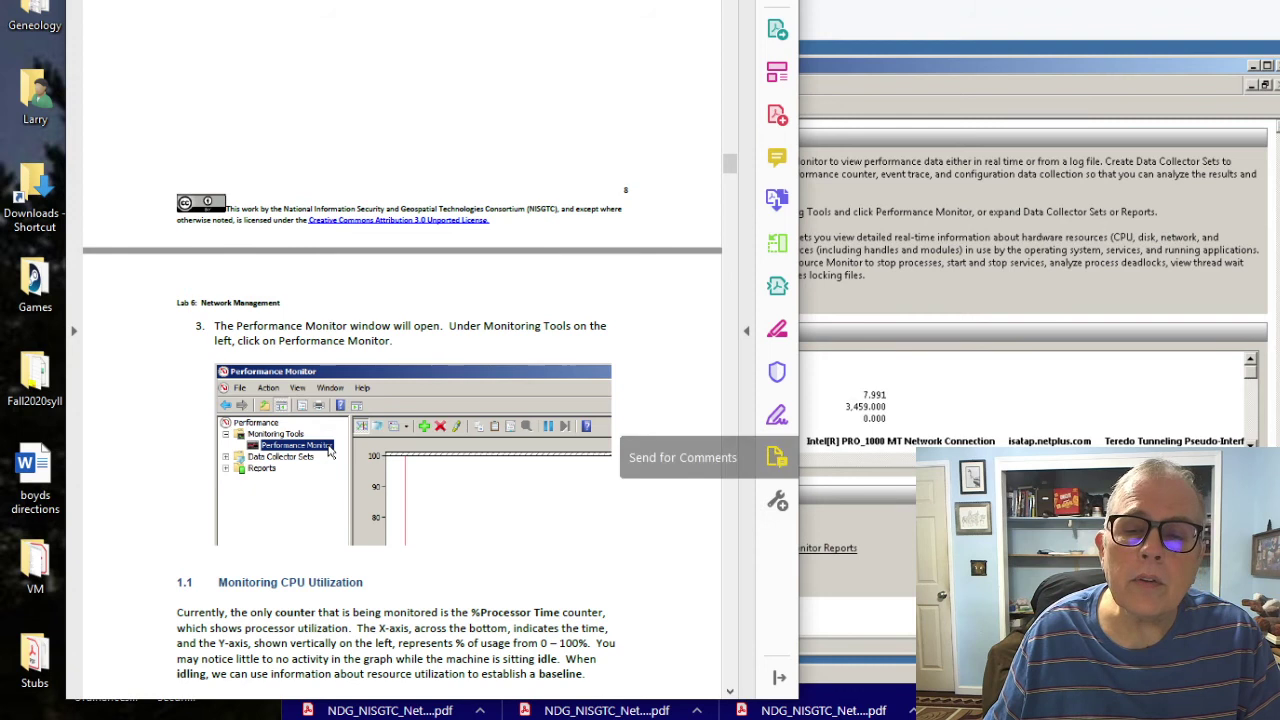
left_click(850, 450)
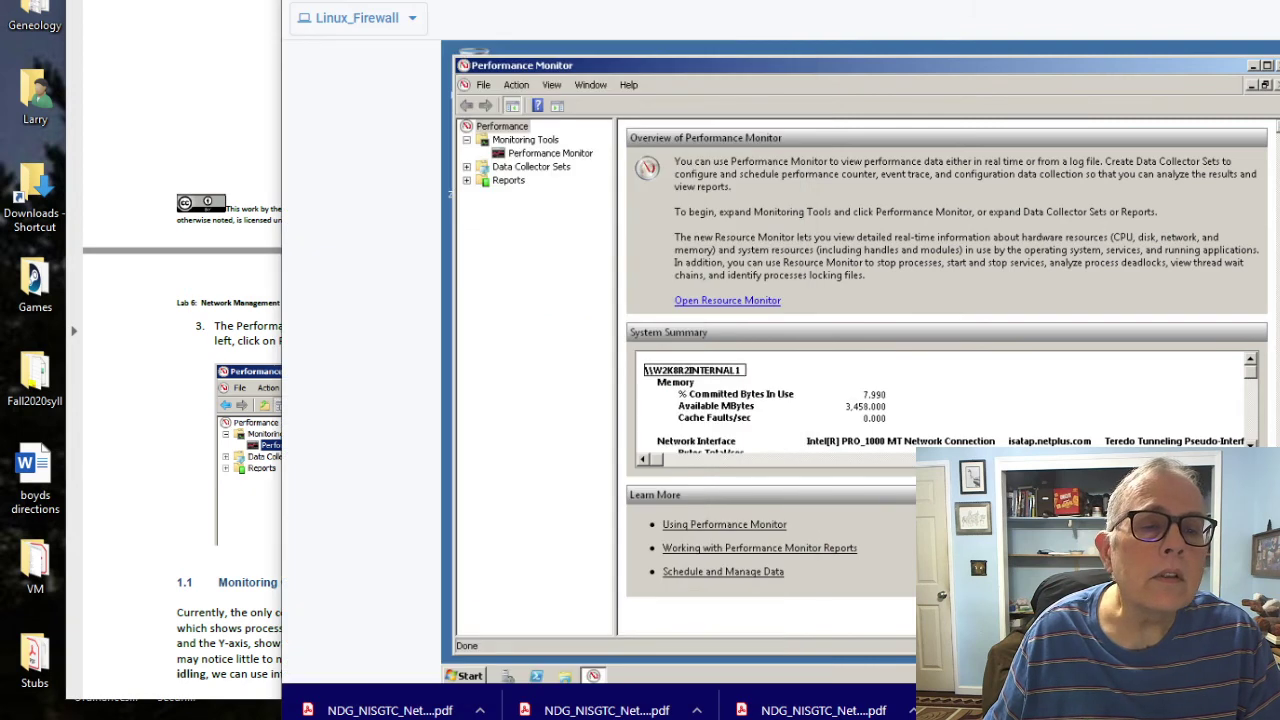
Step: Show Performance Monitor's live % Processor Time graph and check the lab guide
left_click(550, 153)
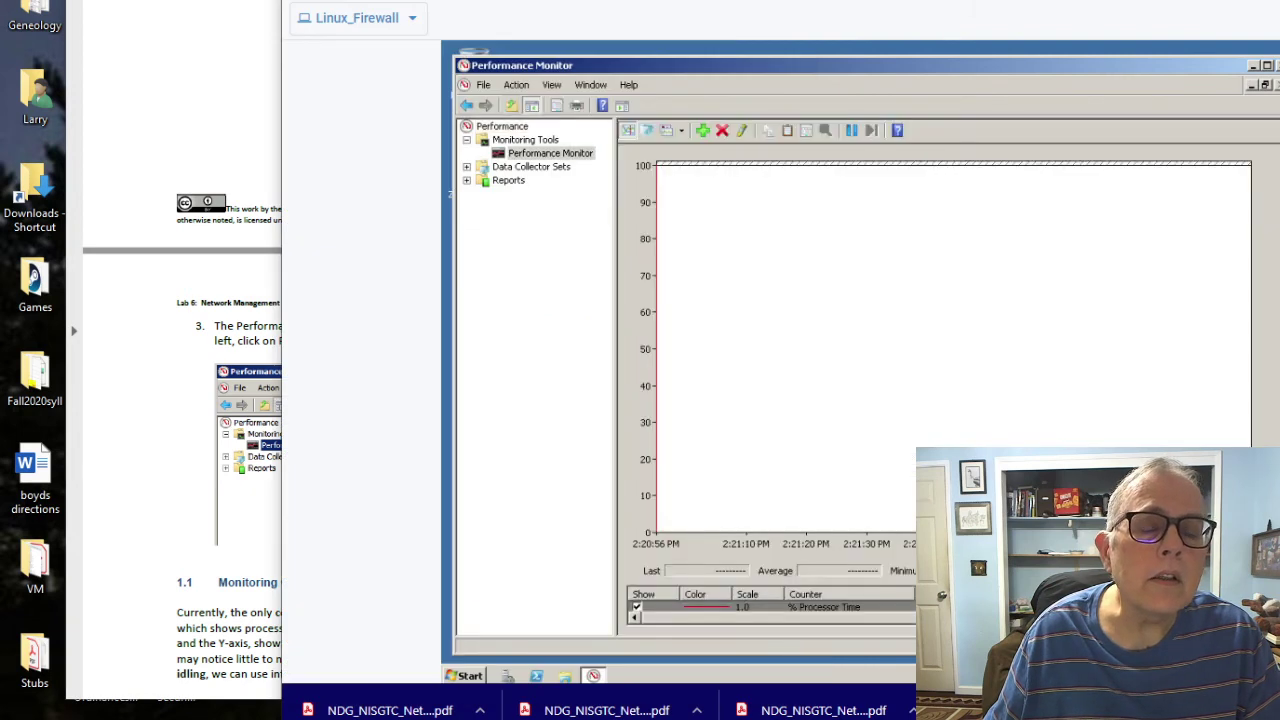
key("alt+Tab")
scroll(400, 360, "down", 4)
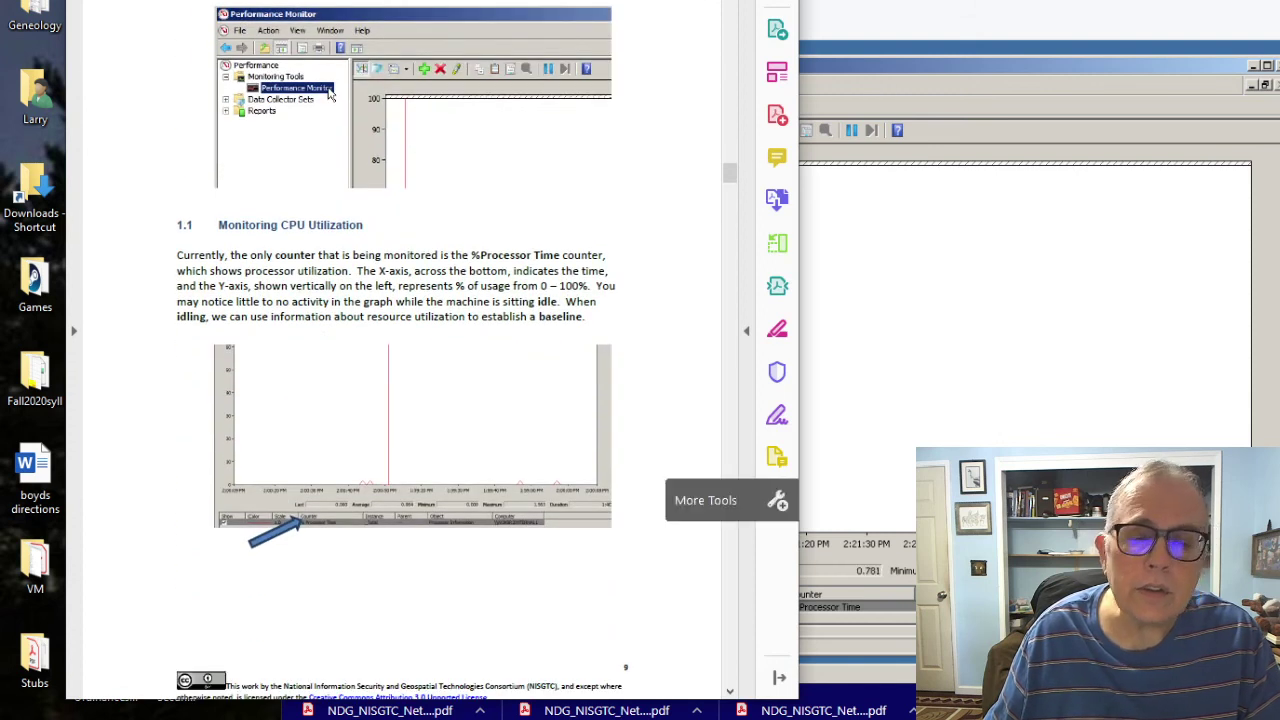
left_click(850, 480)
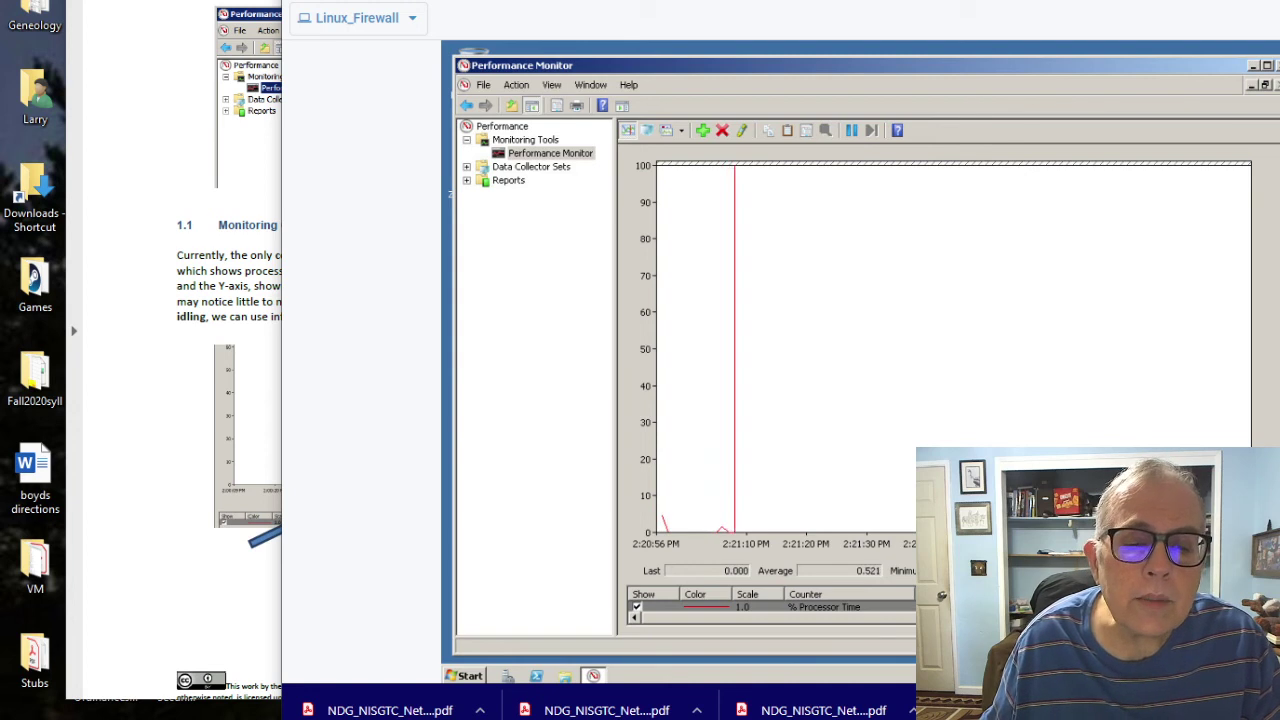
Step: Read further in the lab guide, then return to the VM's performance graph
left_click(120, 662)
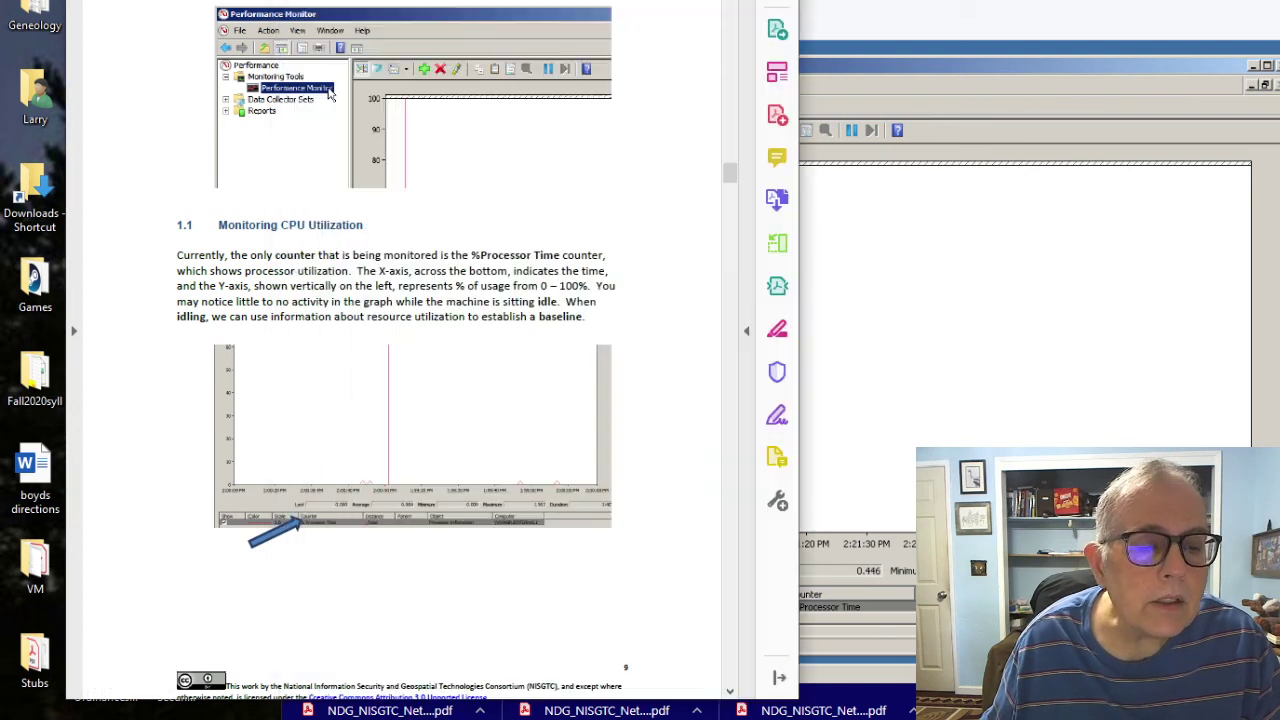
scroll(329, 92, "down", 8)
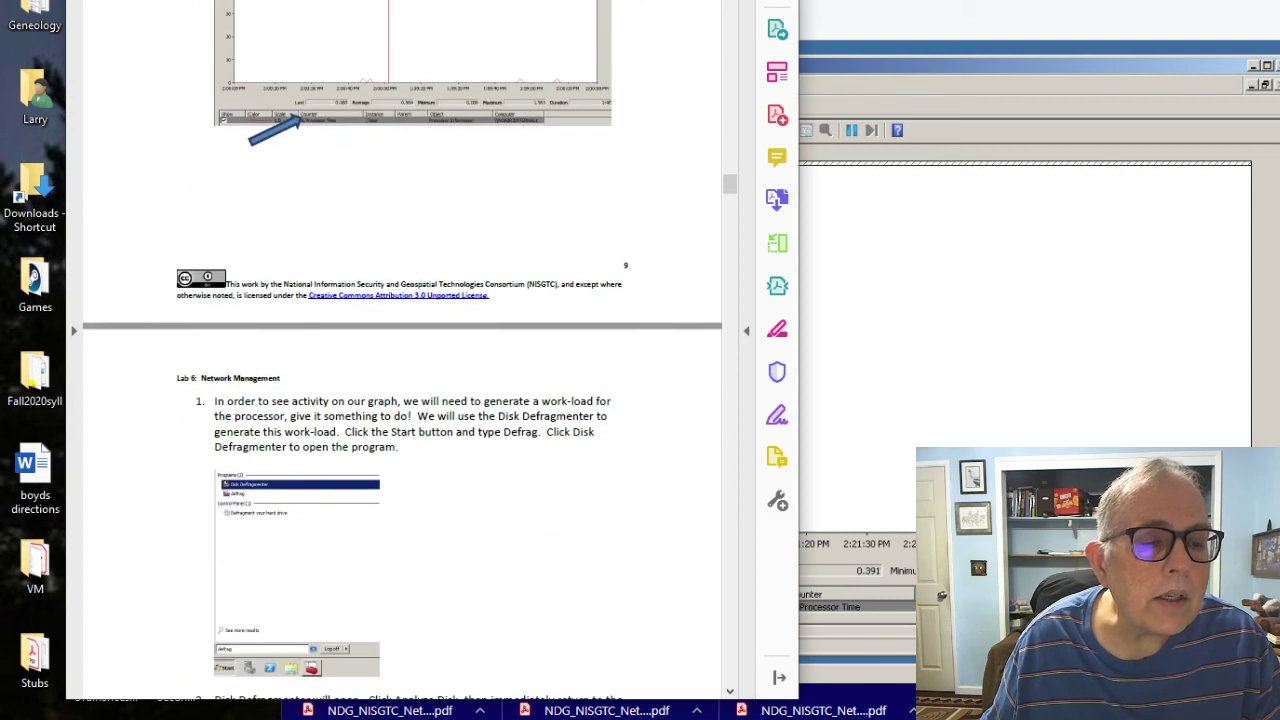
scroll(403, 367, "down", 1)
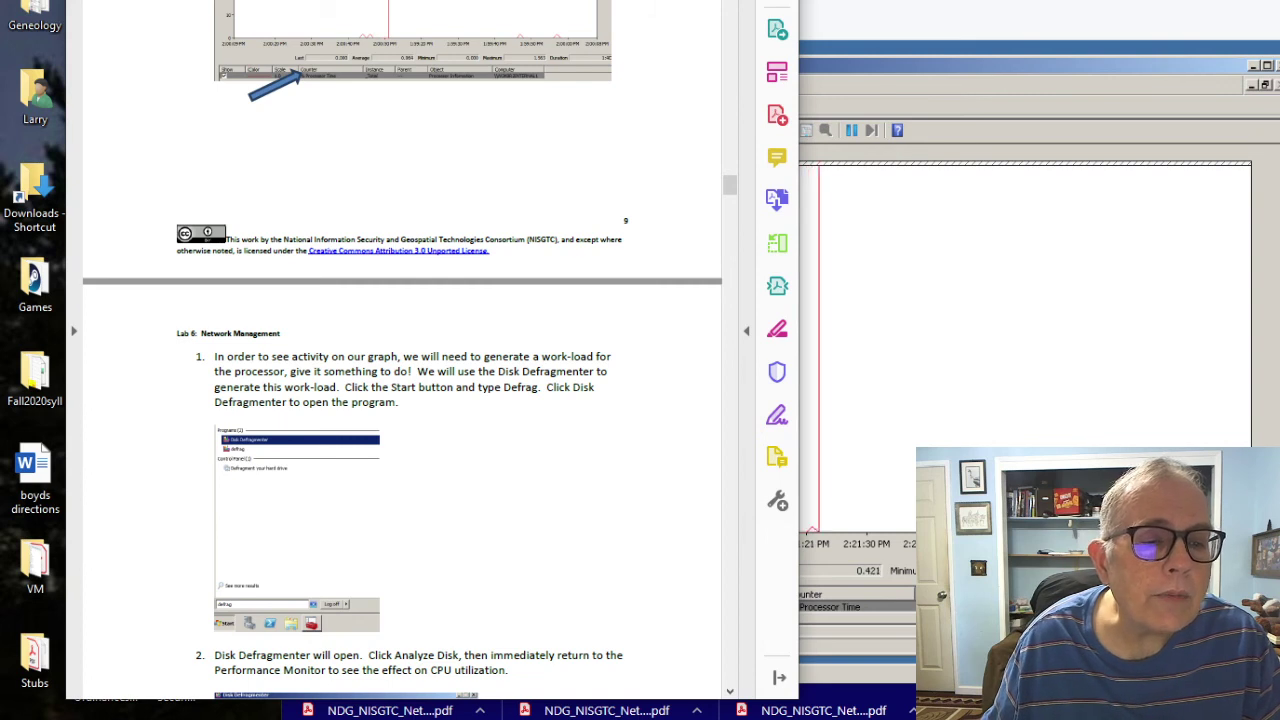
scroll(400, 350, "down", 5)
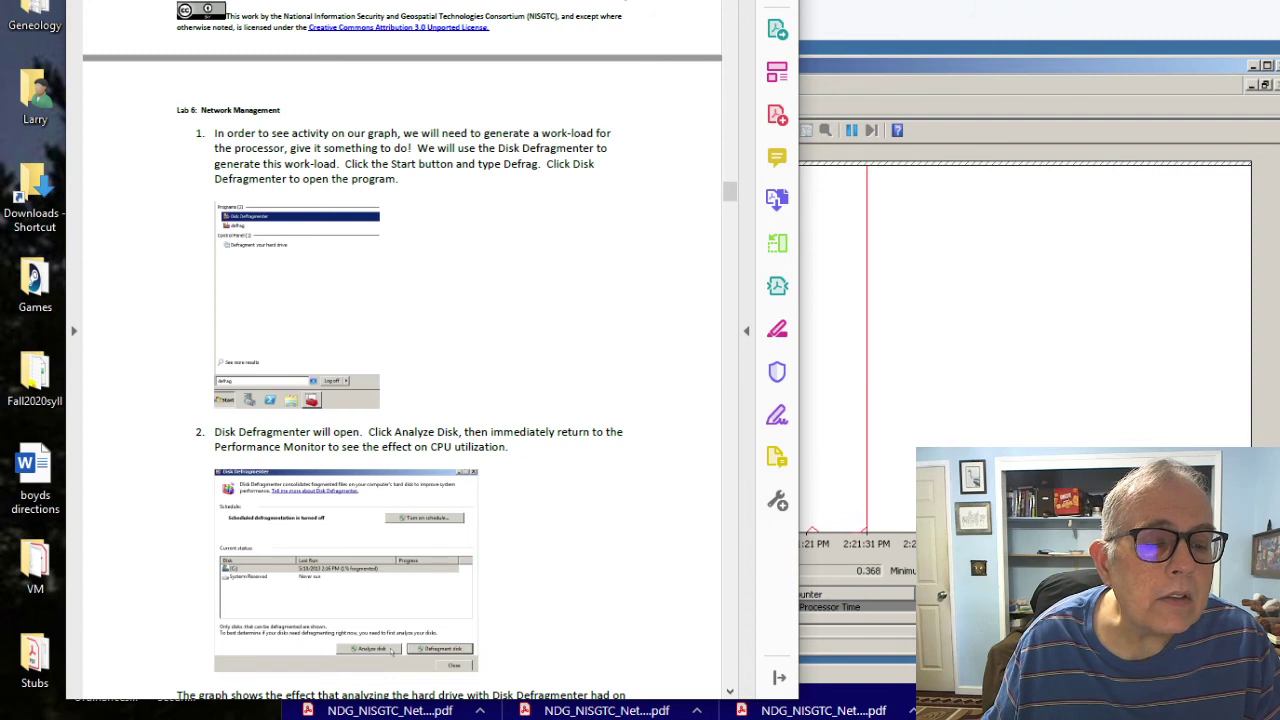
left_click(840, 450)
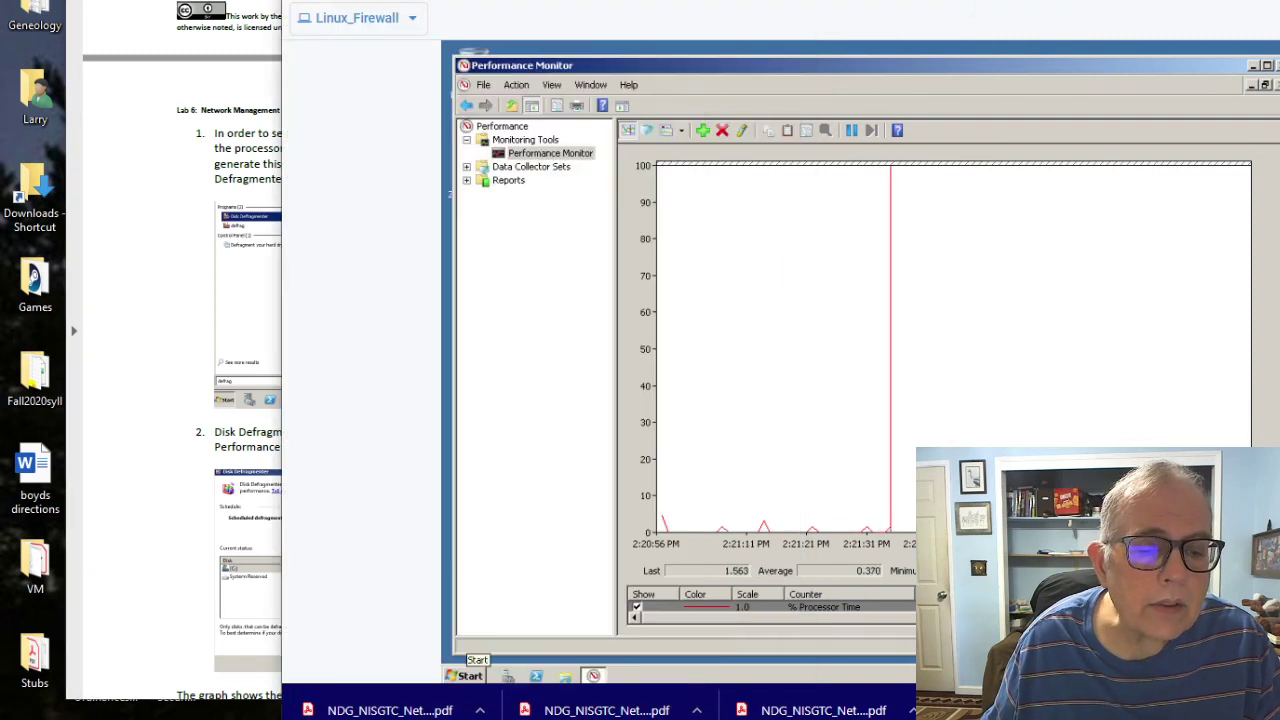
Step: Open Control Panel's System and Security settings, then close that window
left_click(468, 675)
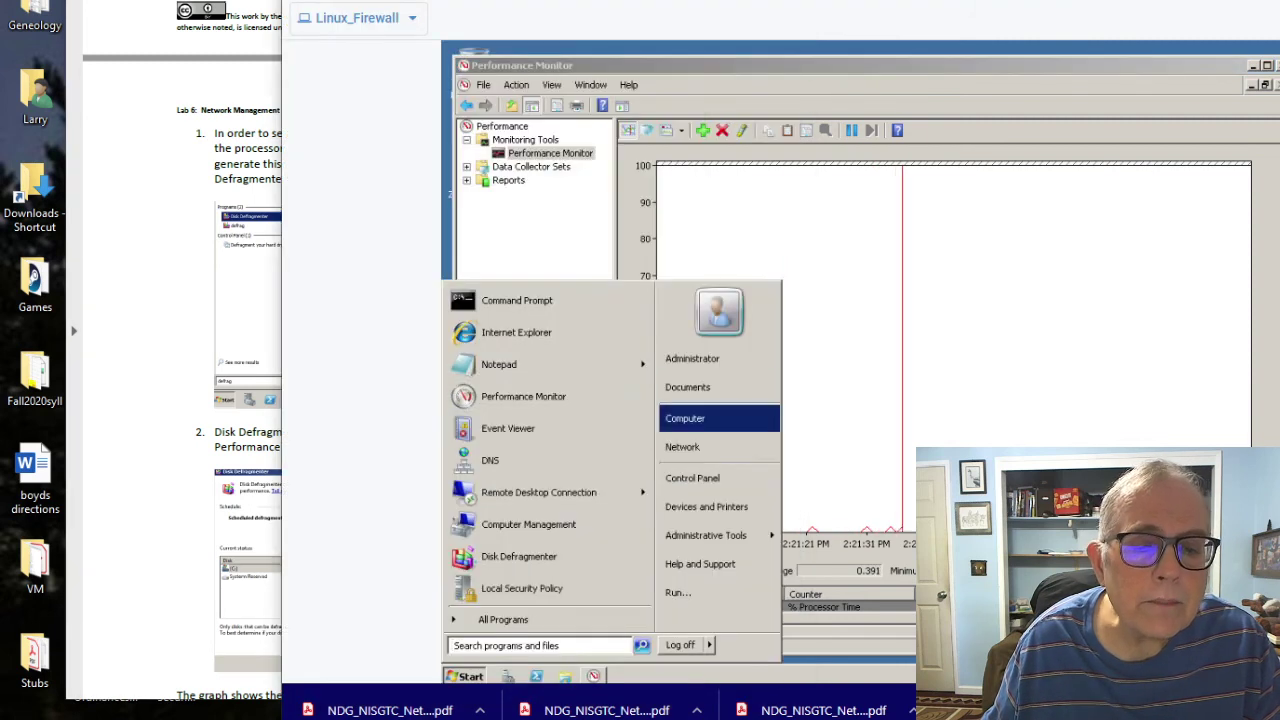
left_click(692, 478)
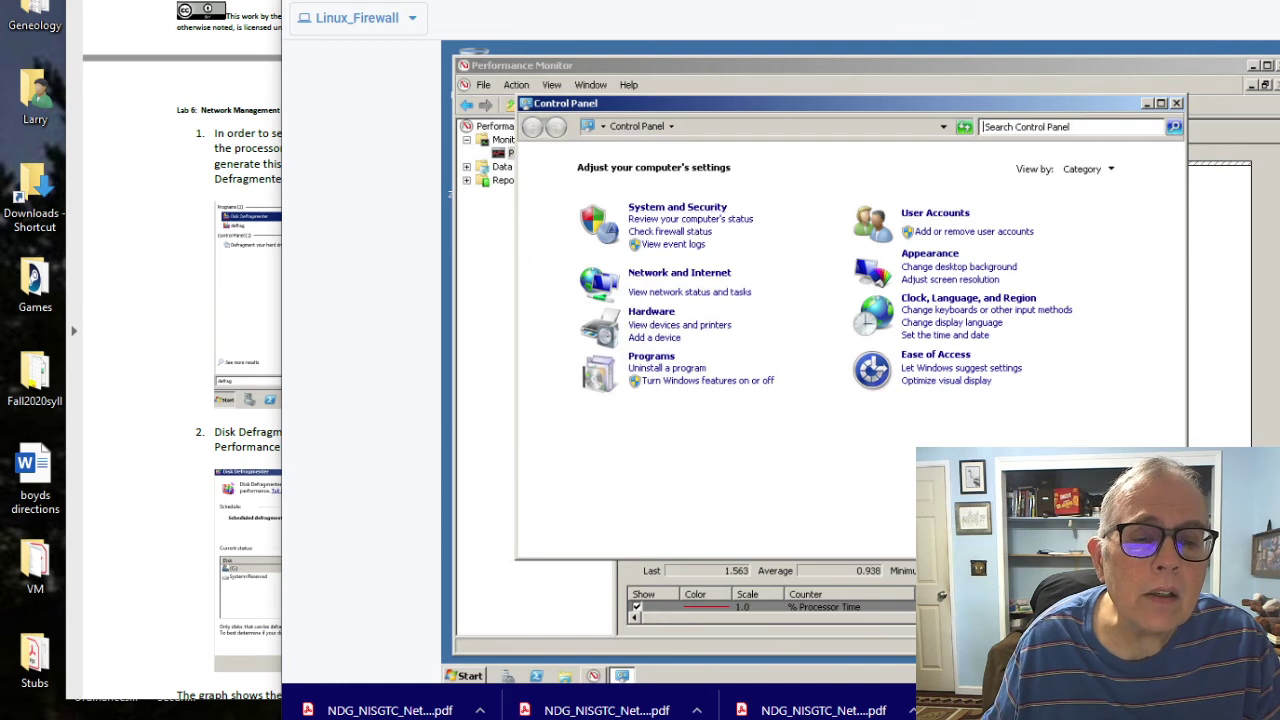
left_click(677, 207)
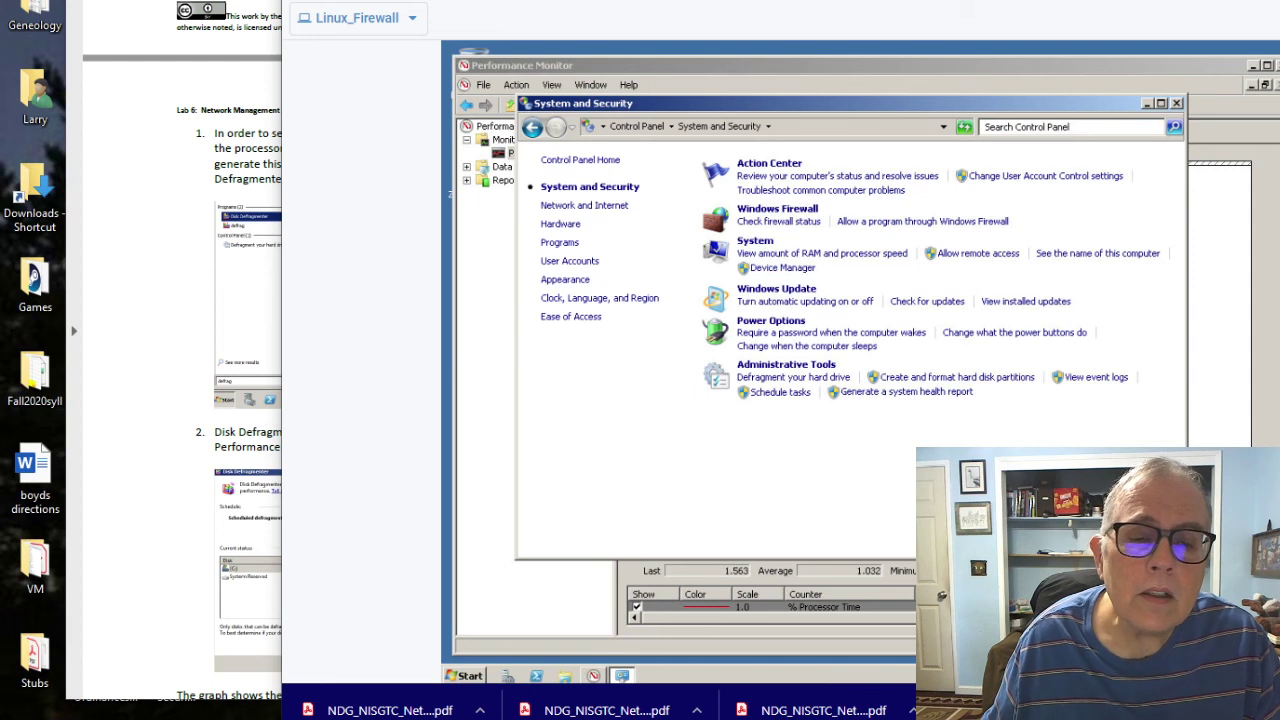
key("alt+F4")
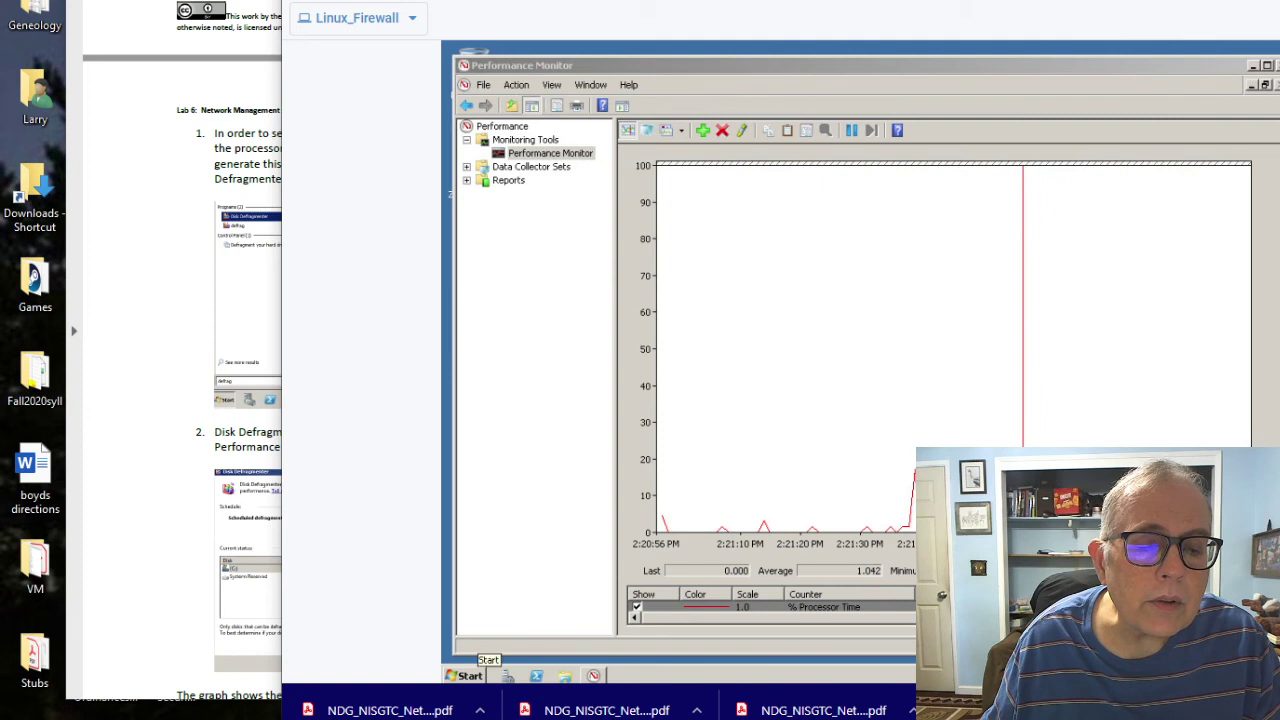
Step: Launch Disk Defragmenter by searching 'disk' in the Start menu
left_click(465, 676)
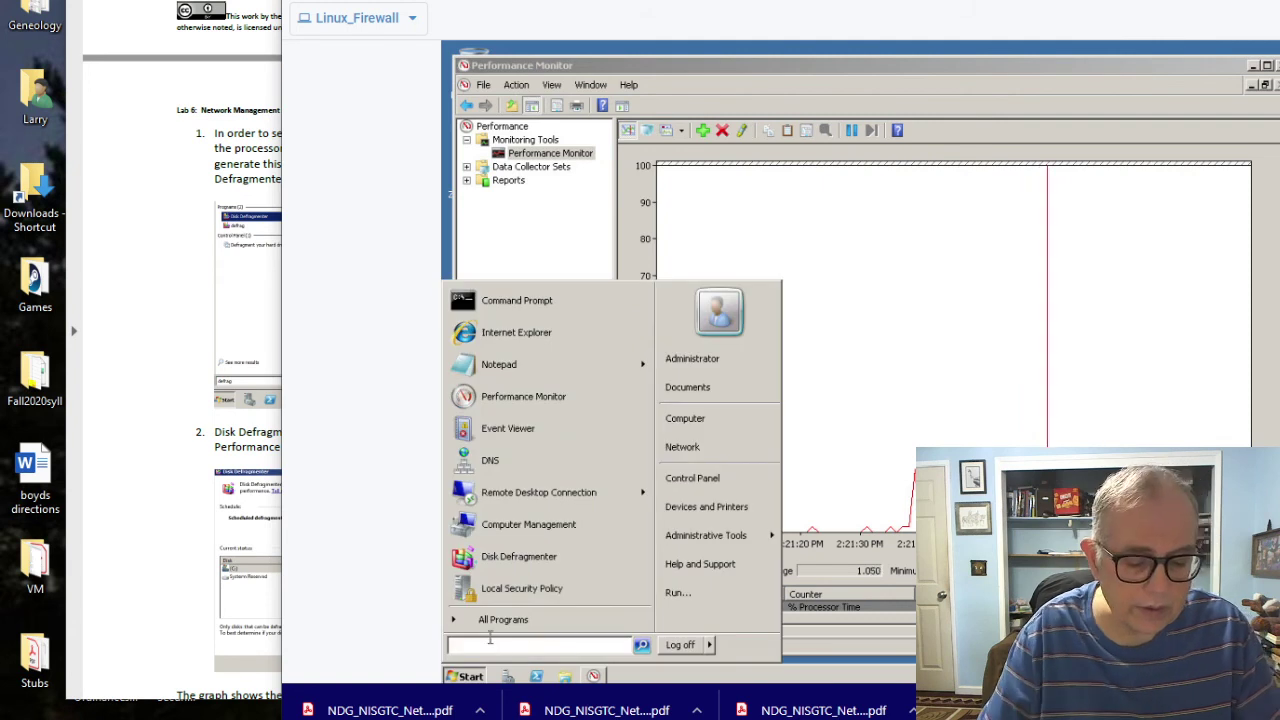
type("disk")
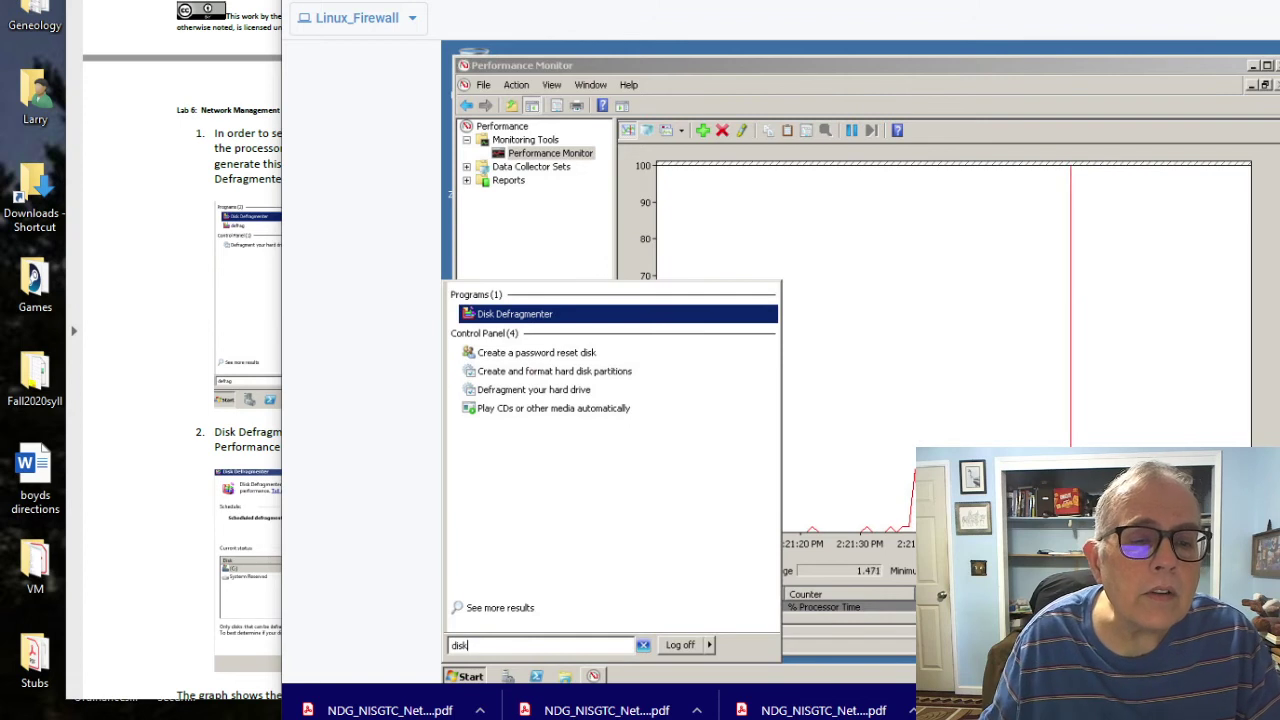
key("Return")
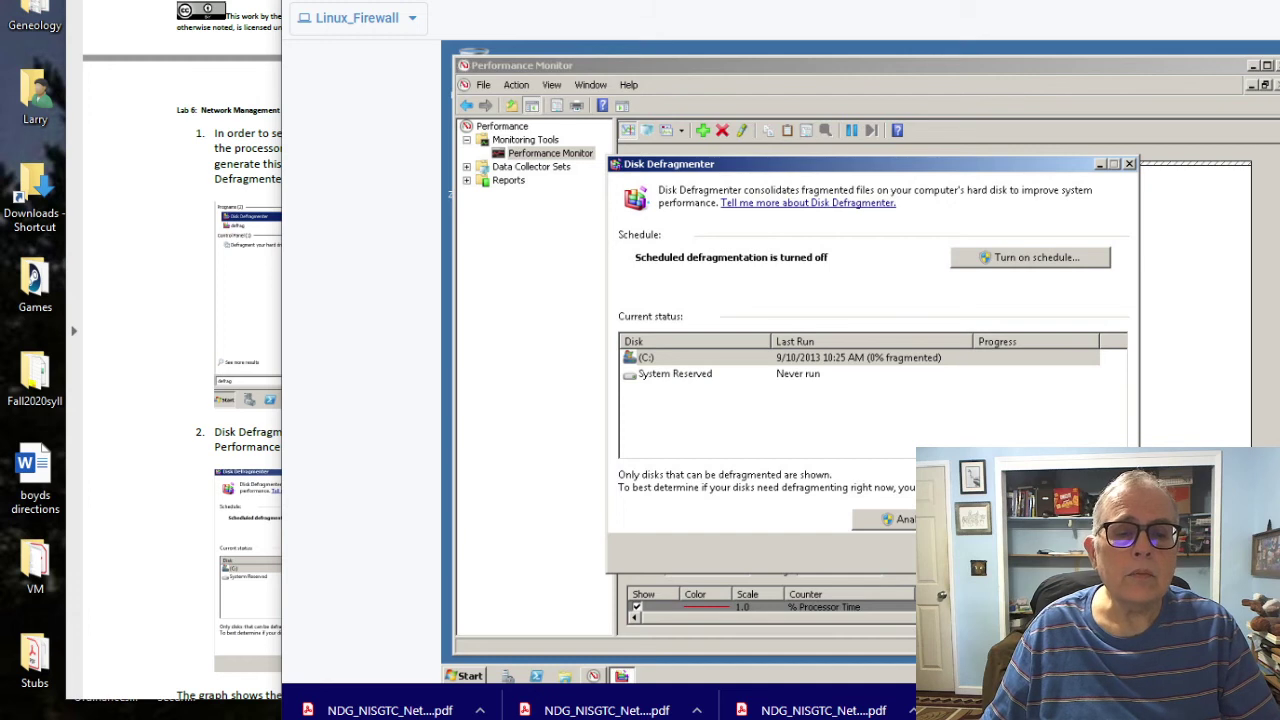
Step: Check the lab guide, then select drive C: in Disk Defragmenter
key("alt+Tab")
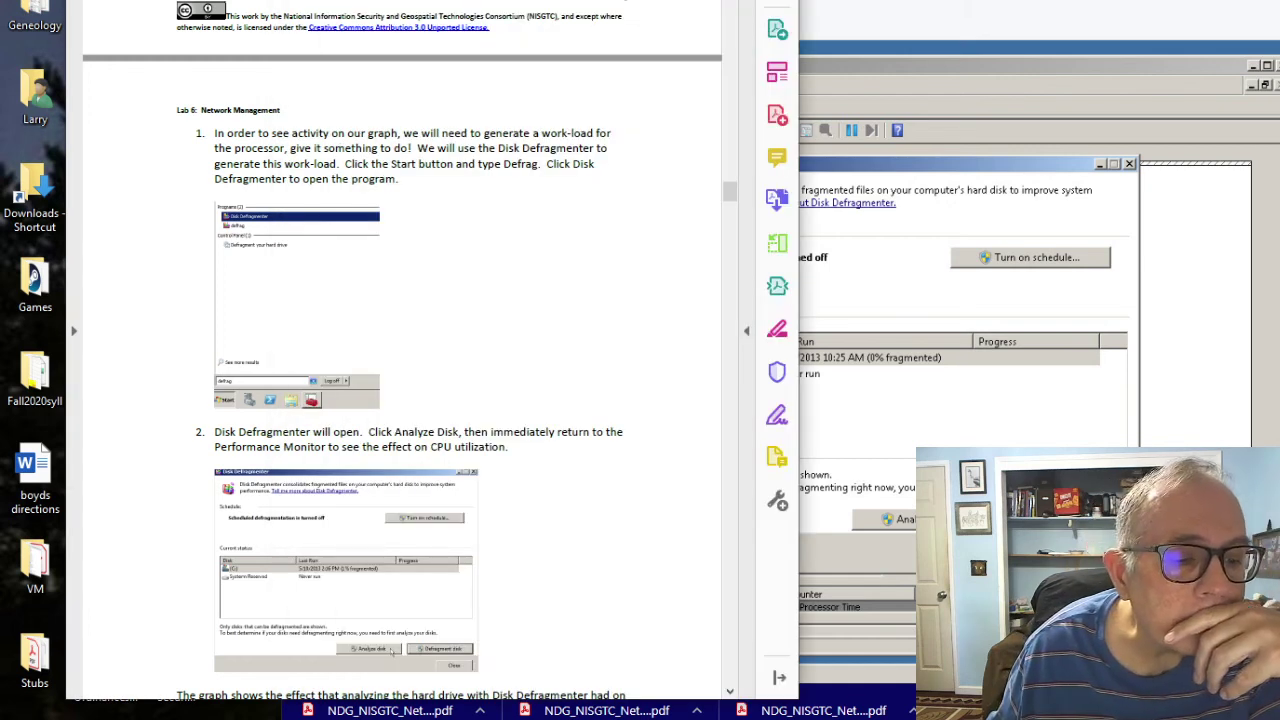
scroll(402, 350, "down", 3)
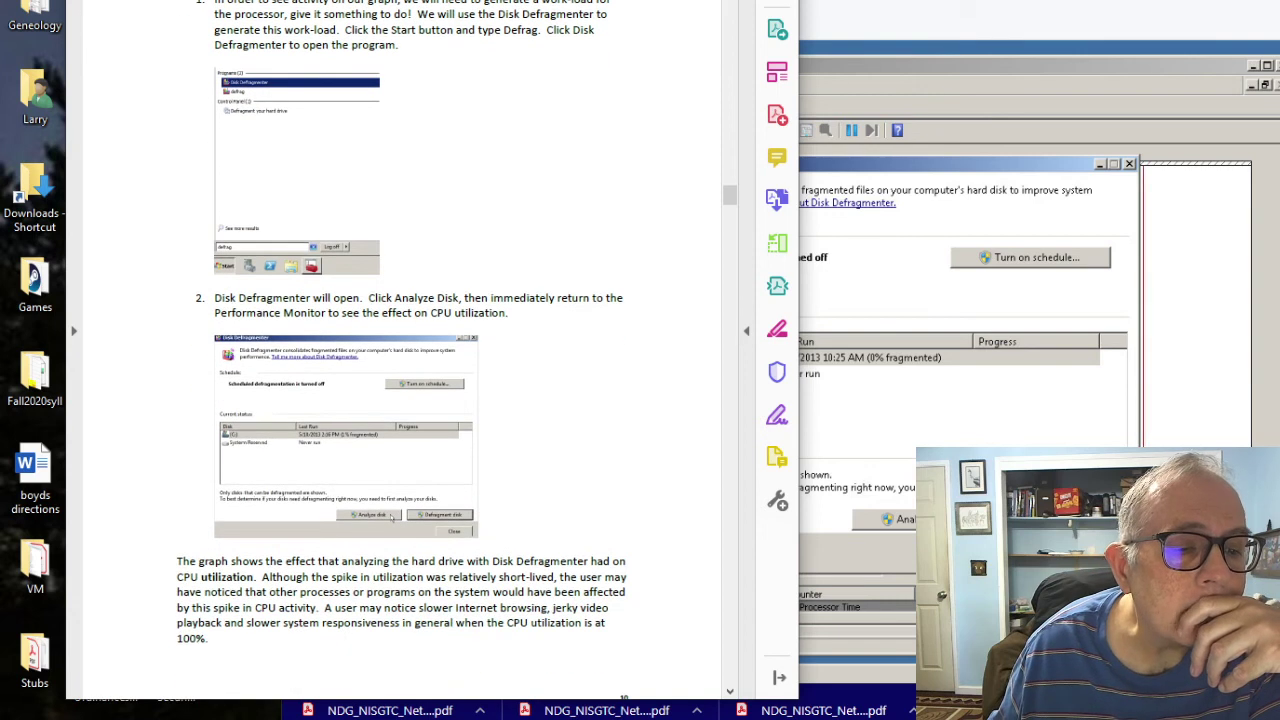
key("alt+Tab")
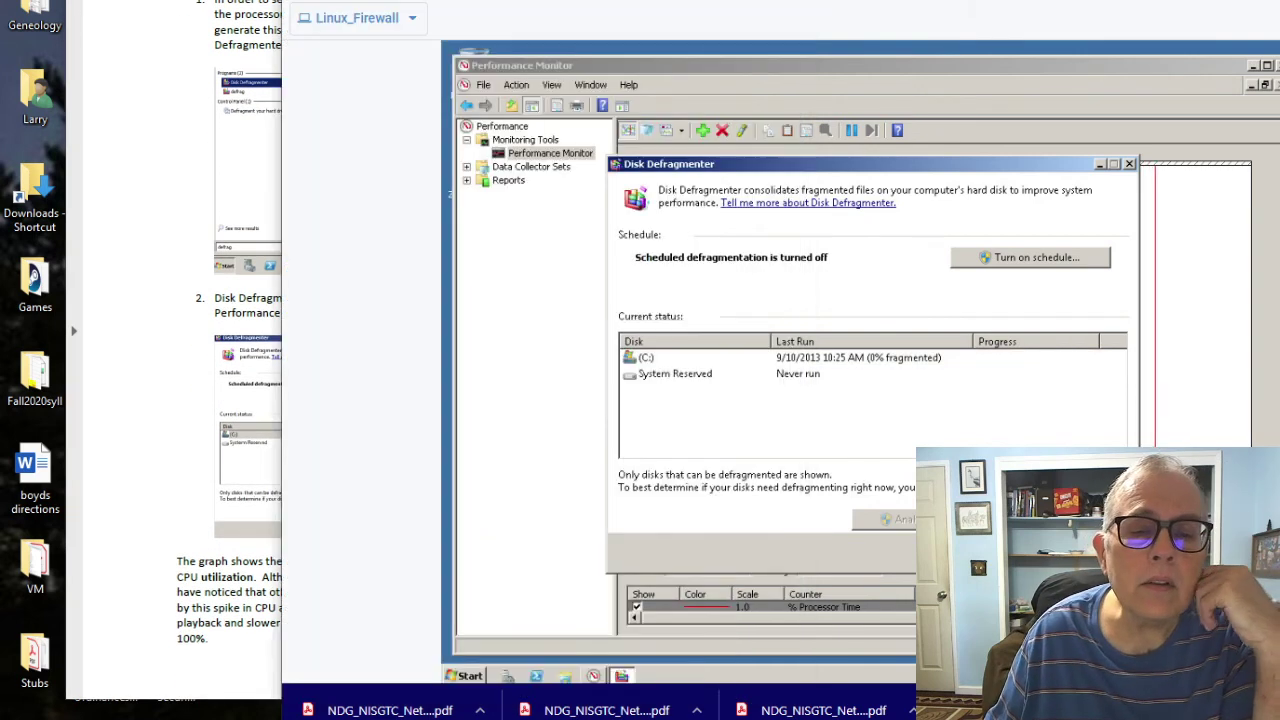
left_click(646, 357)
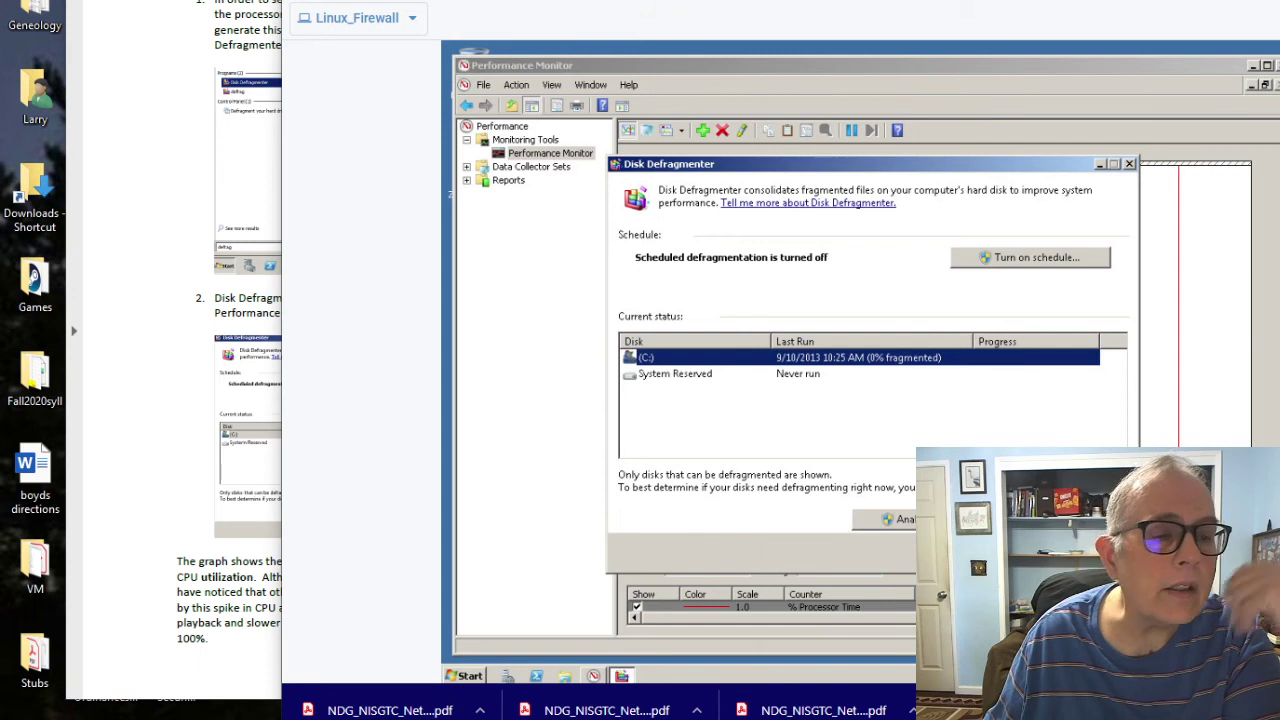
Step: Read the next instruction, then analyze drive C: for fragmentation
key("alt+Tab")
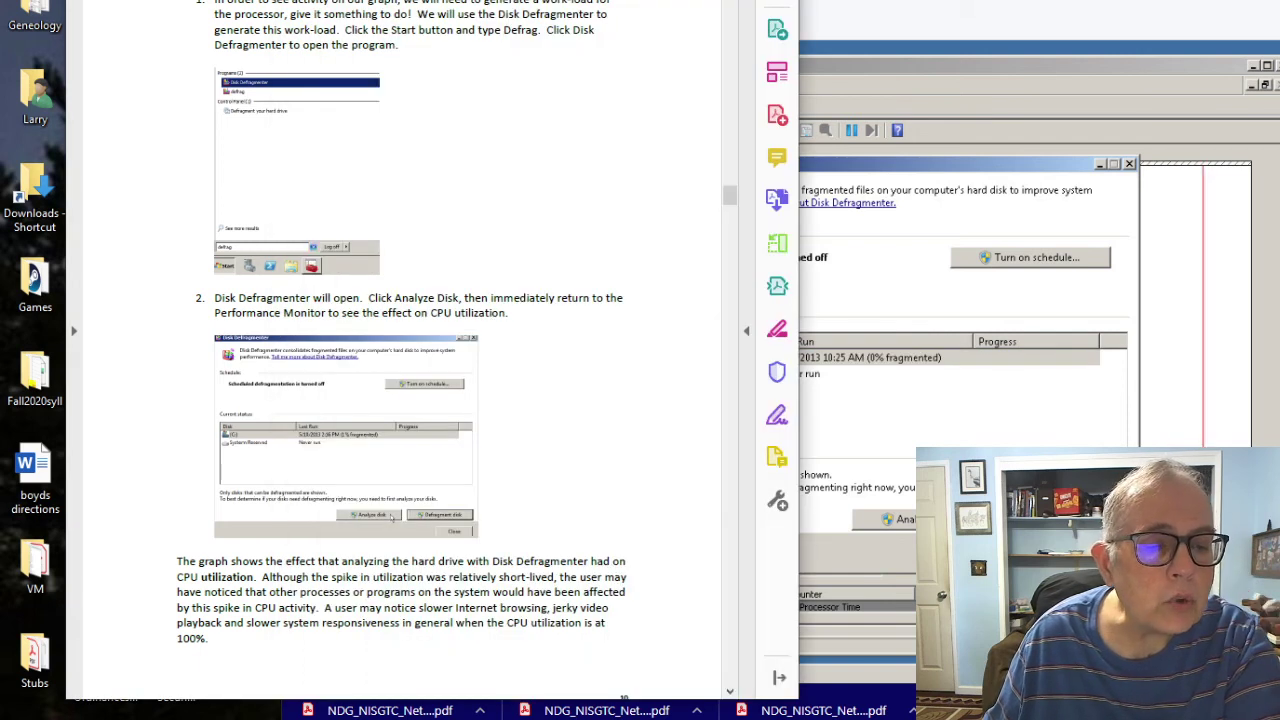
scroll(400, 350, "down", 10)
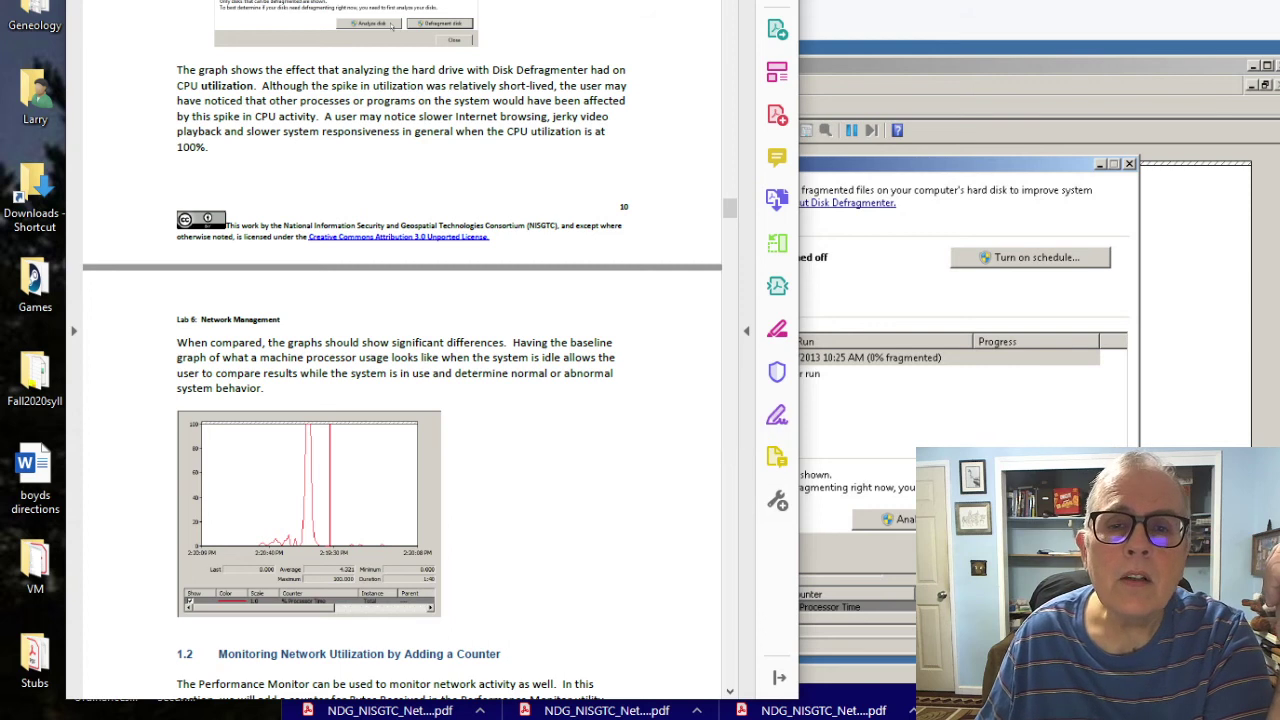
key("alt+Tab")
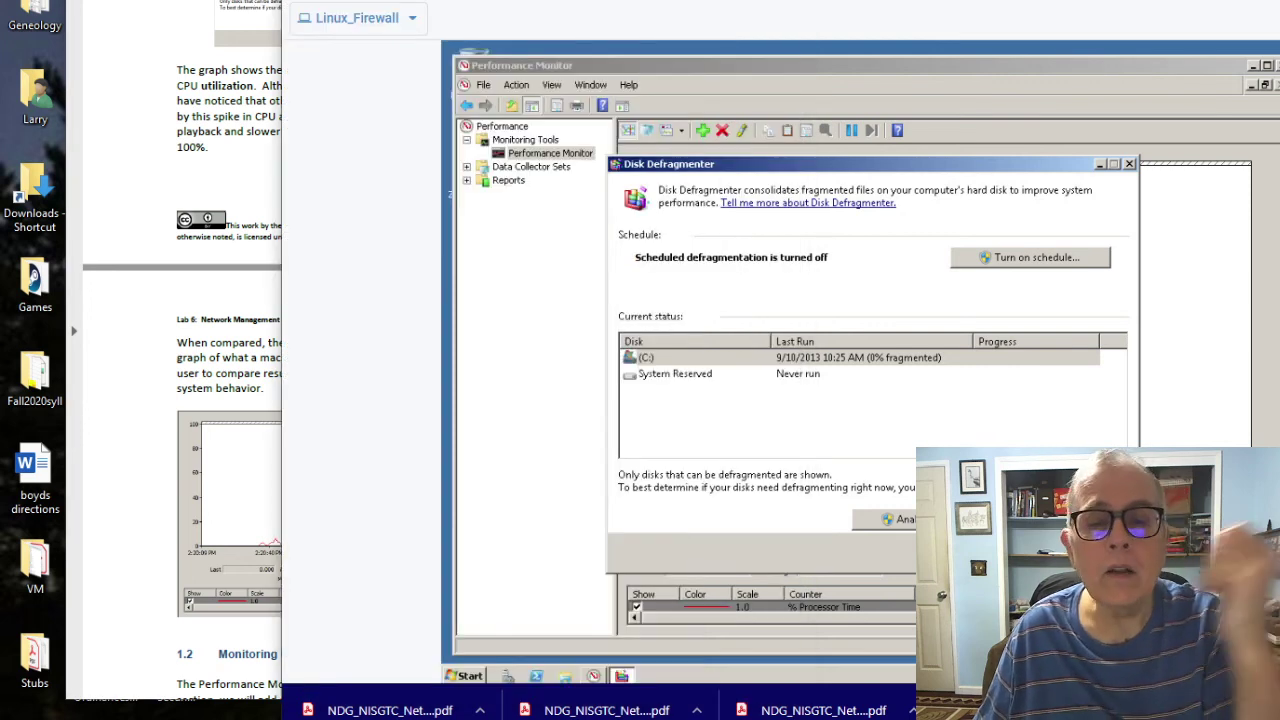
left_click(890, 519)
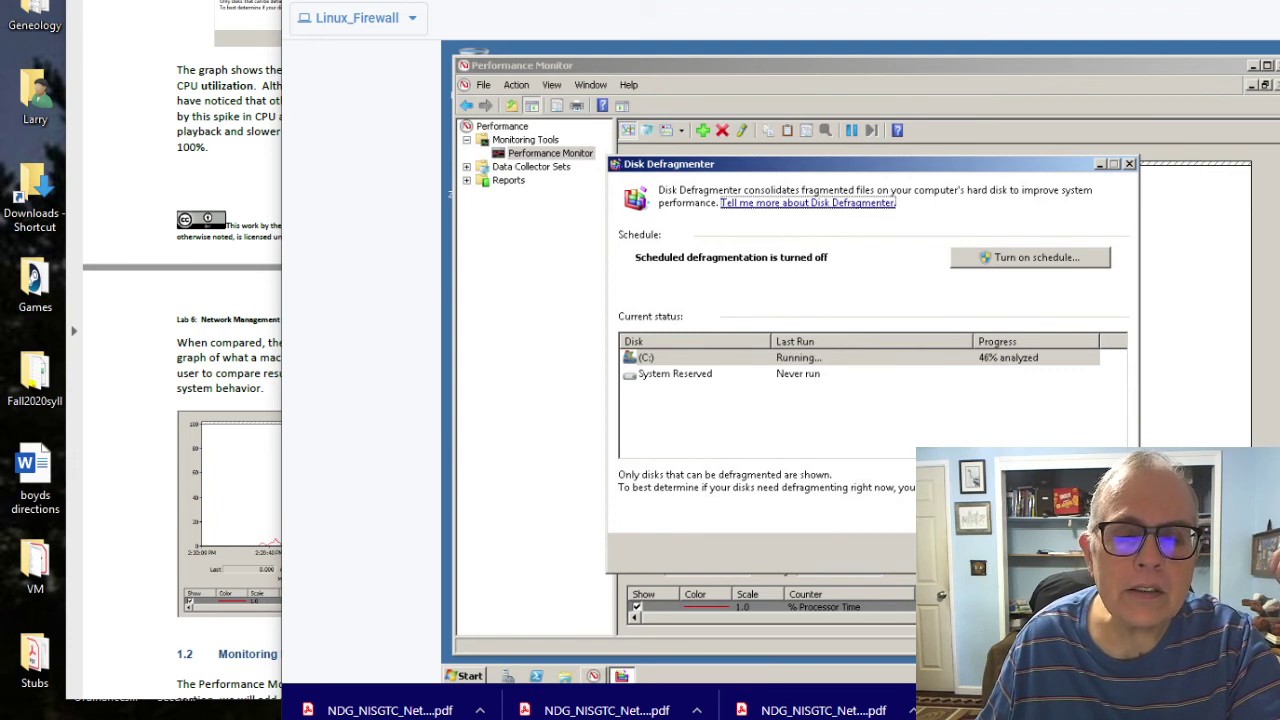
Step: View the CPU spike near 94%, then scroll the guide to the flood-ping steps
key("alt+Tab")
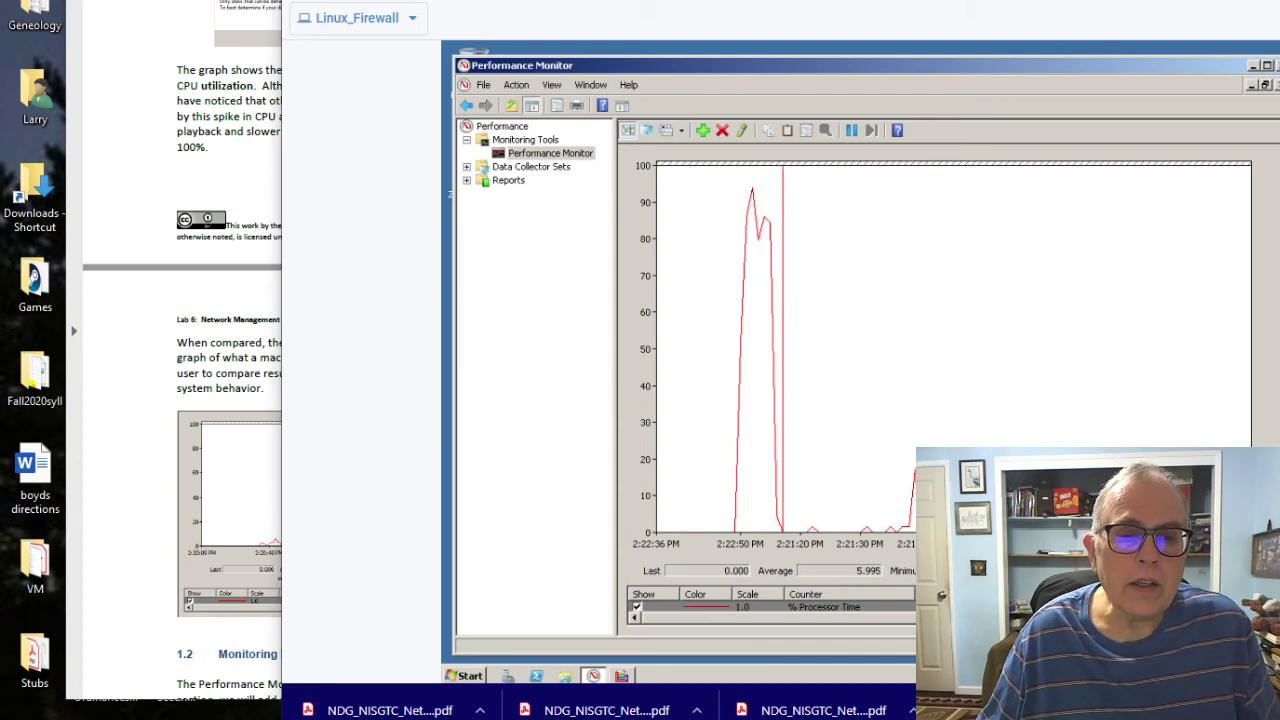
key("alt+Tab")
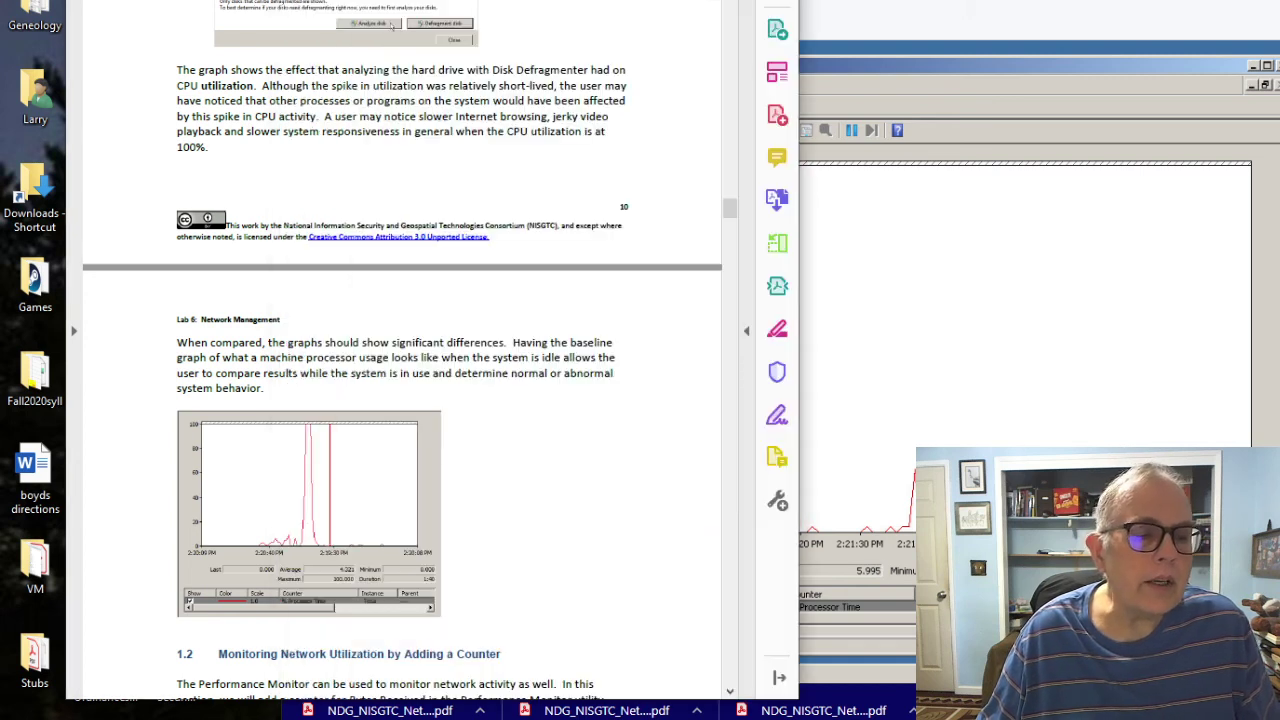
scroll(400, 350, "down", 5)
scroll(400, 350, "down", 15)
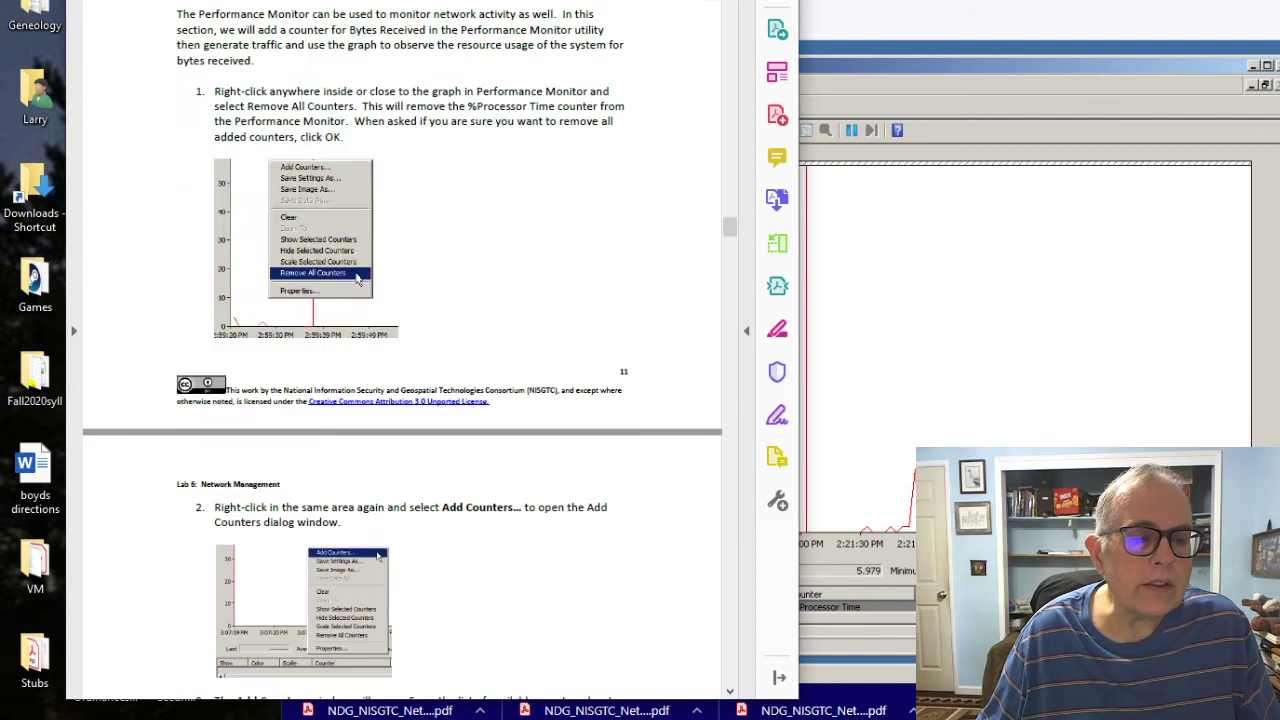
scroll(400, 350, "down", 13)
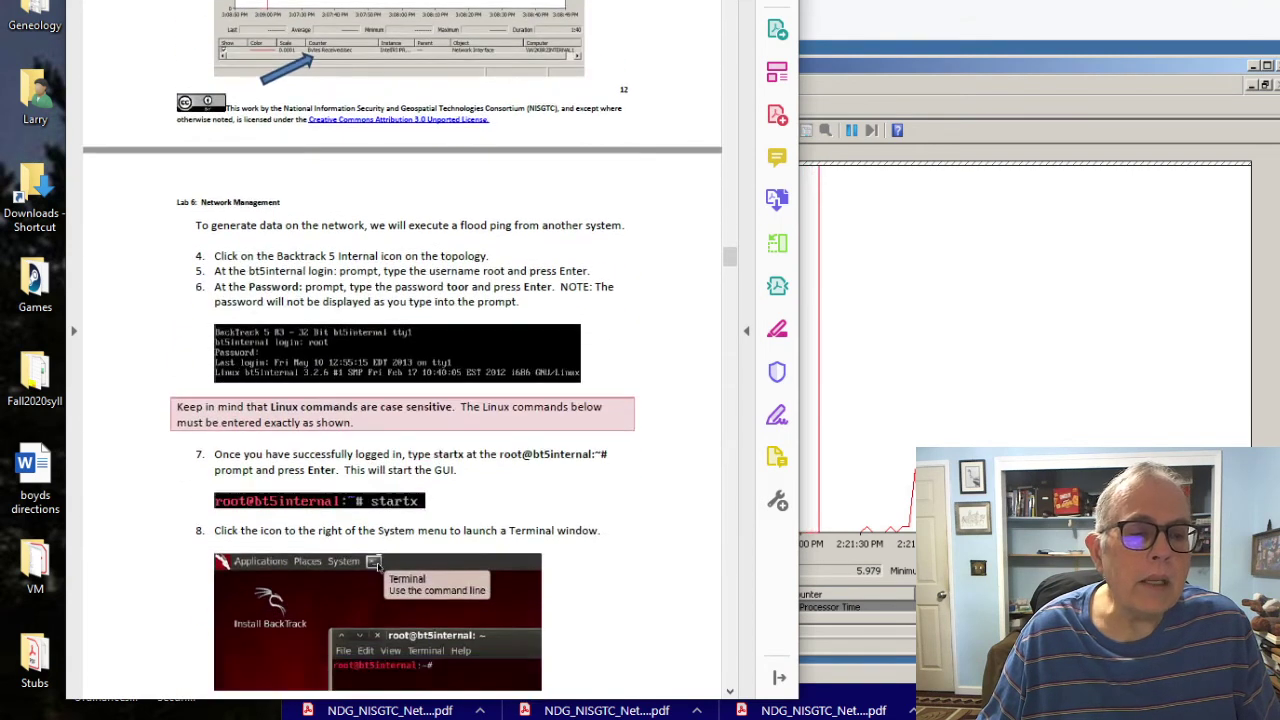
Step: Scroll the PDF onward, minimize Acrobat to reveal Performance Monitor, and open then close Task Manager
scroll(400, 350, "down", 12)
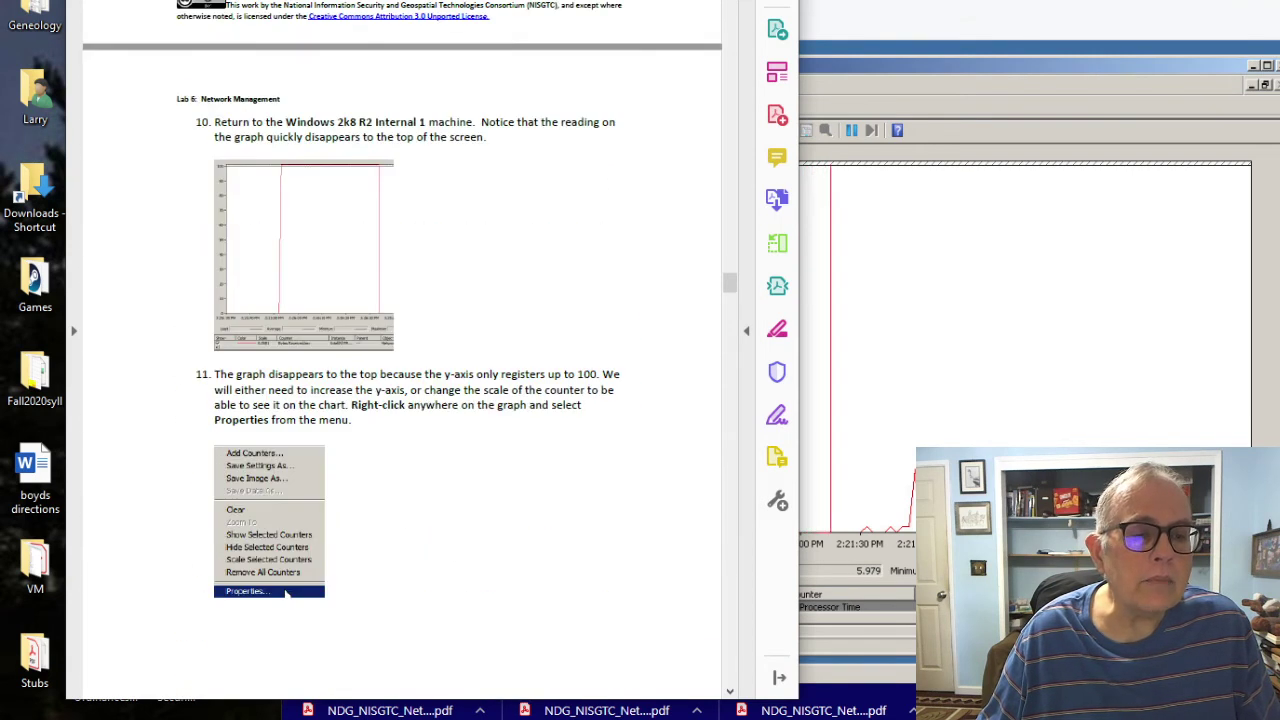
scroll(400, 350, "down", 1)
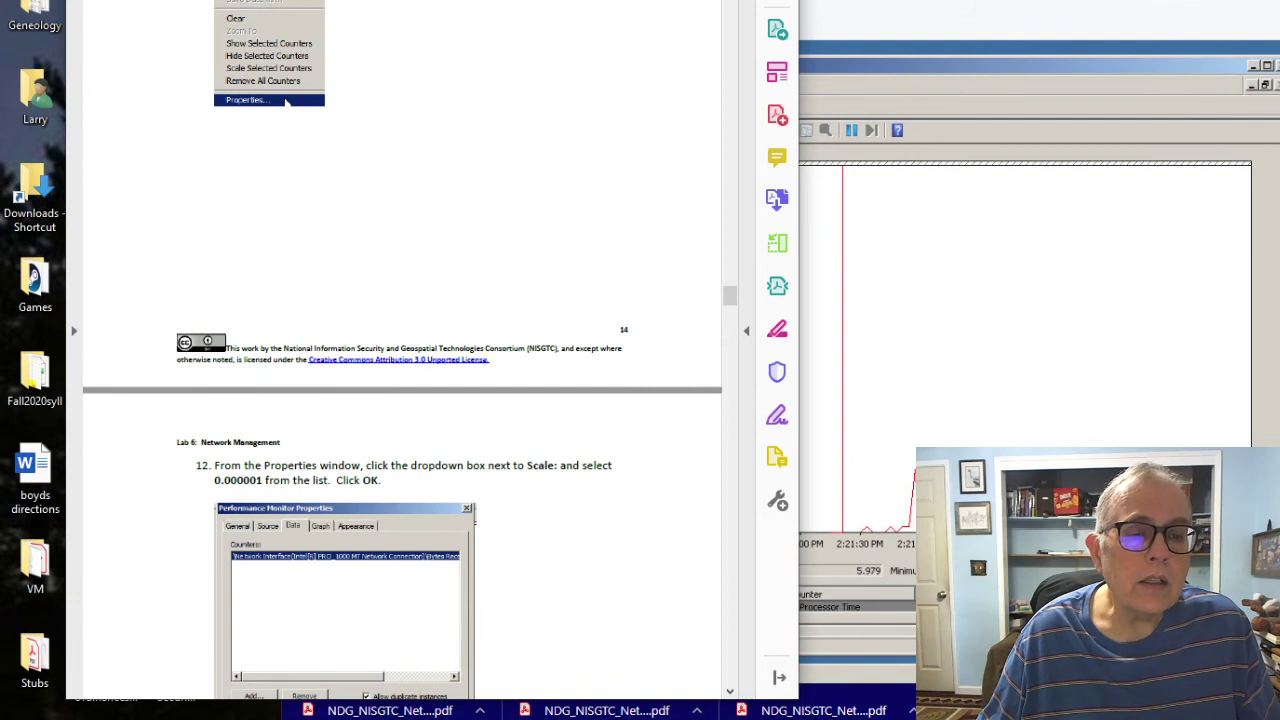
key("super+Down")
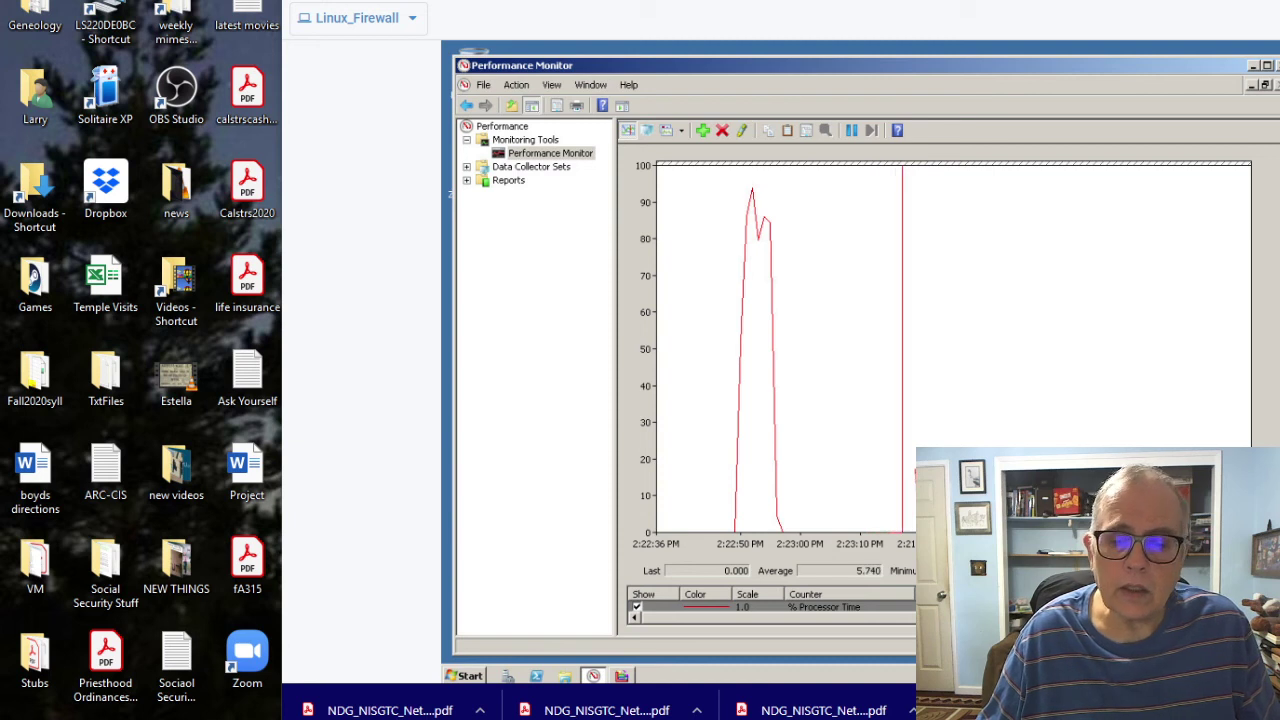
key("ctrl+shift+Escape")
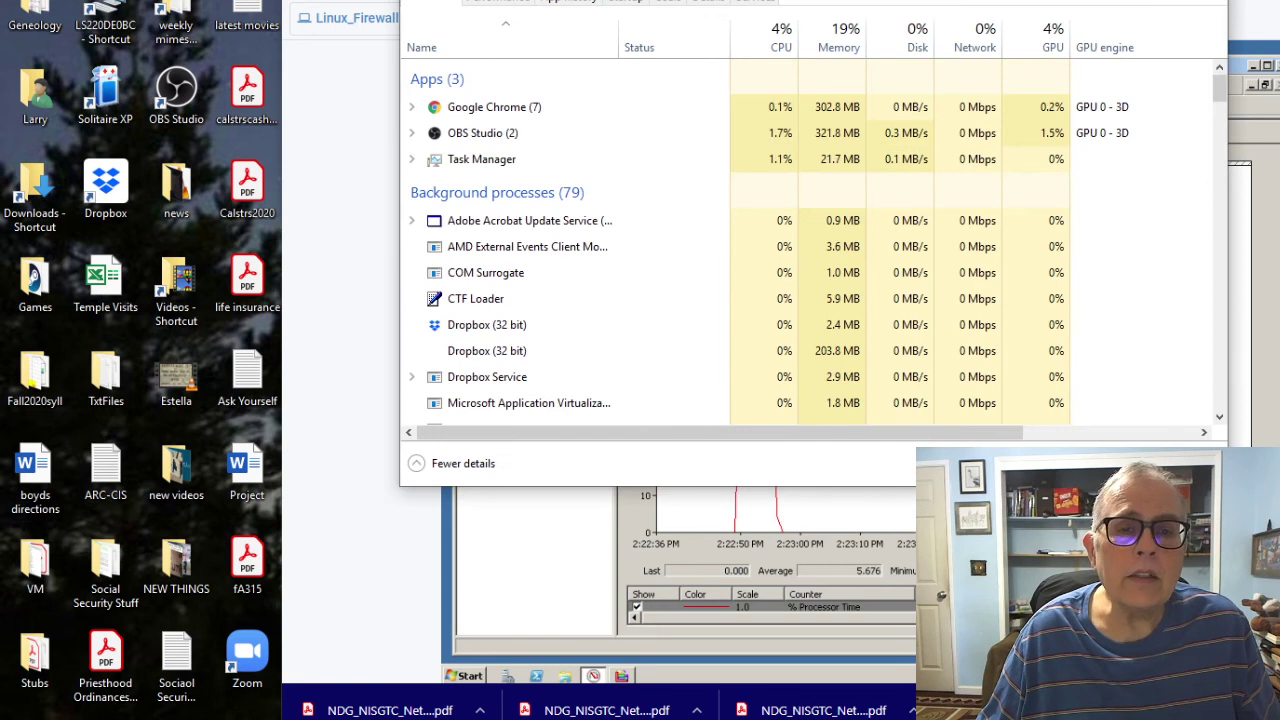
key("alt+F4")
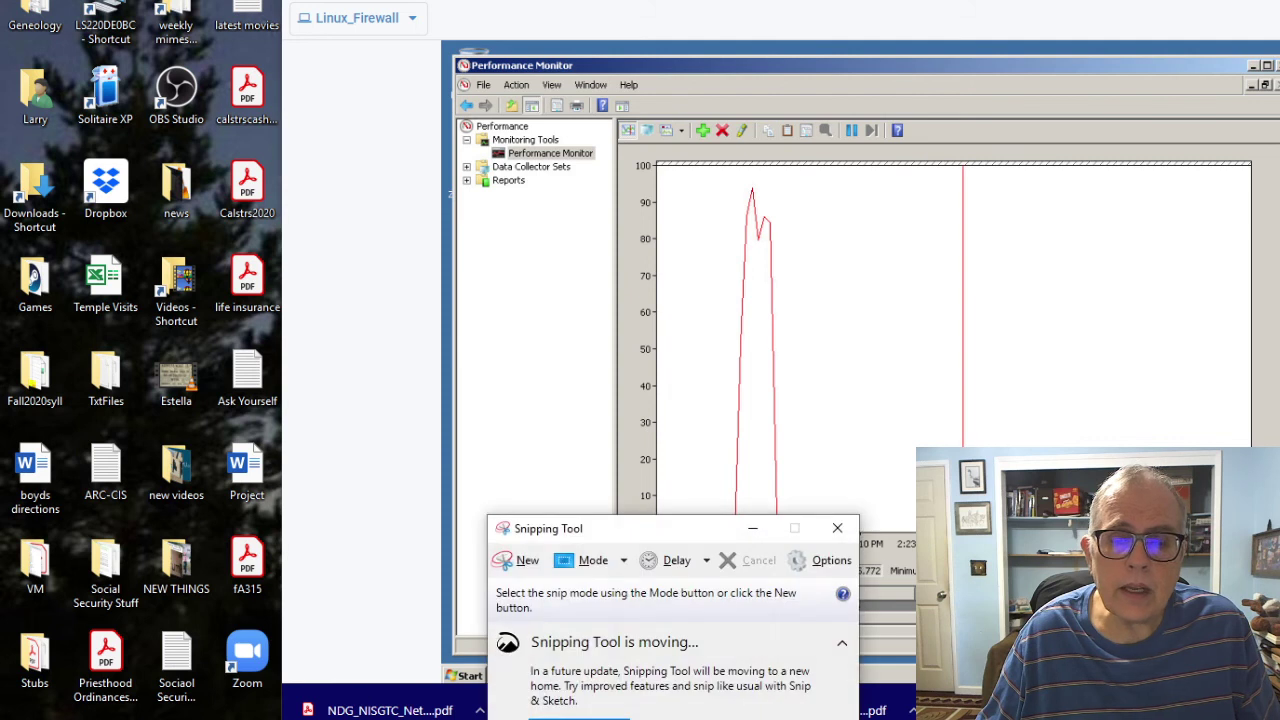
Step: Snip the Performance Monitor window and save it to the Desktop as JPEG 'lab6netlab'
left_click(520, 560)
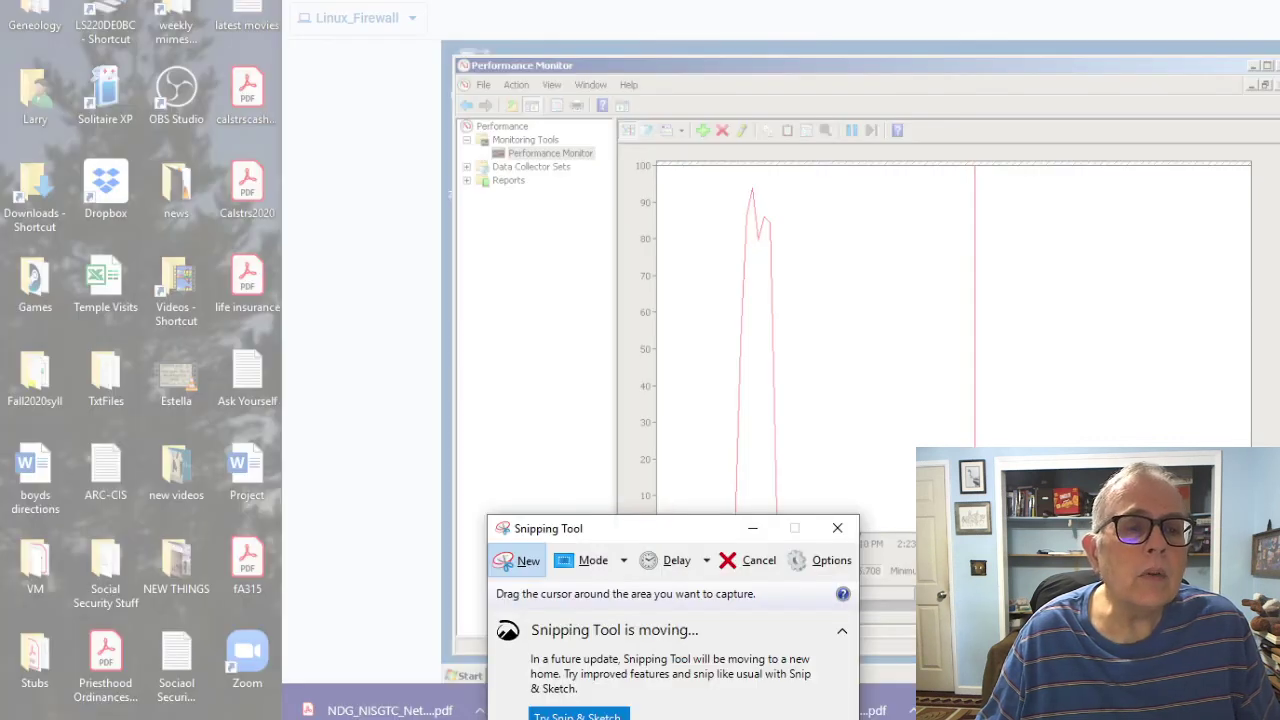
left_click_drag(364, 32, 1279, 624)
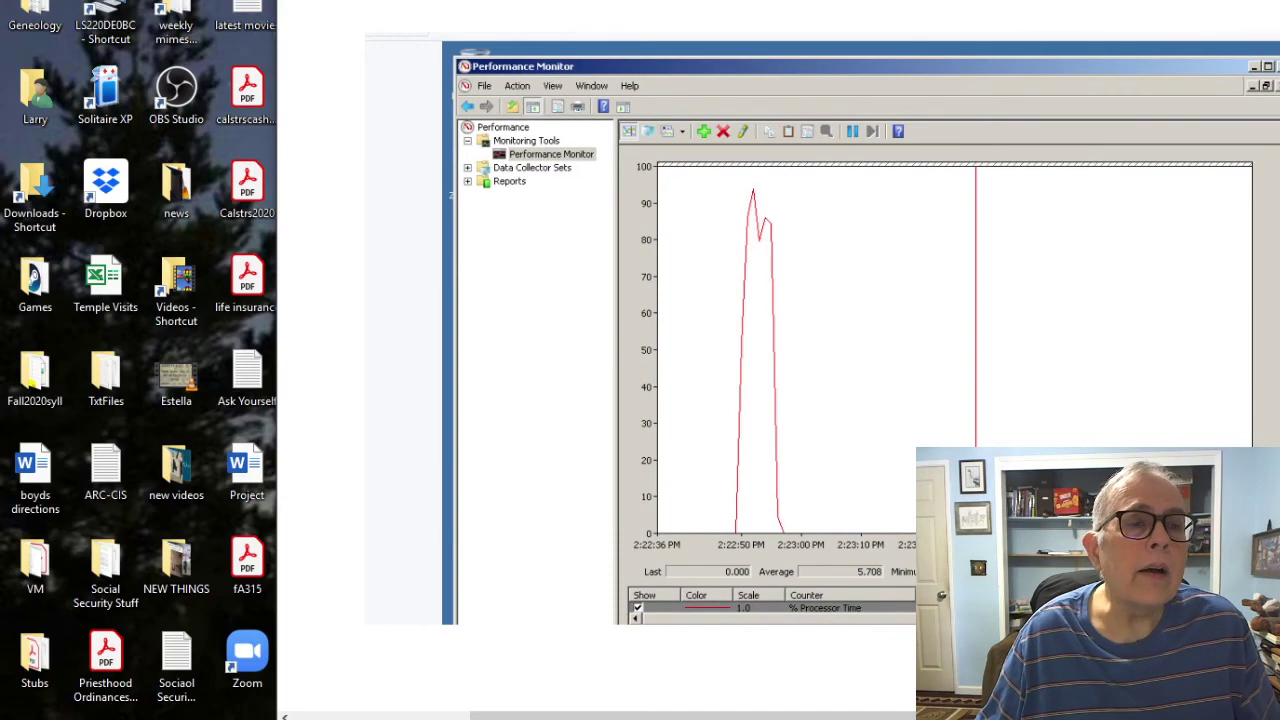
key("alt+f")
key("a")
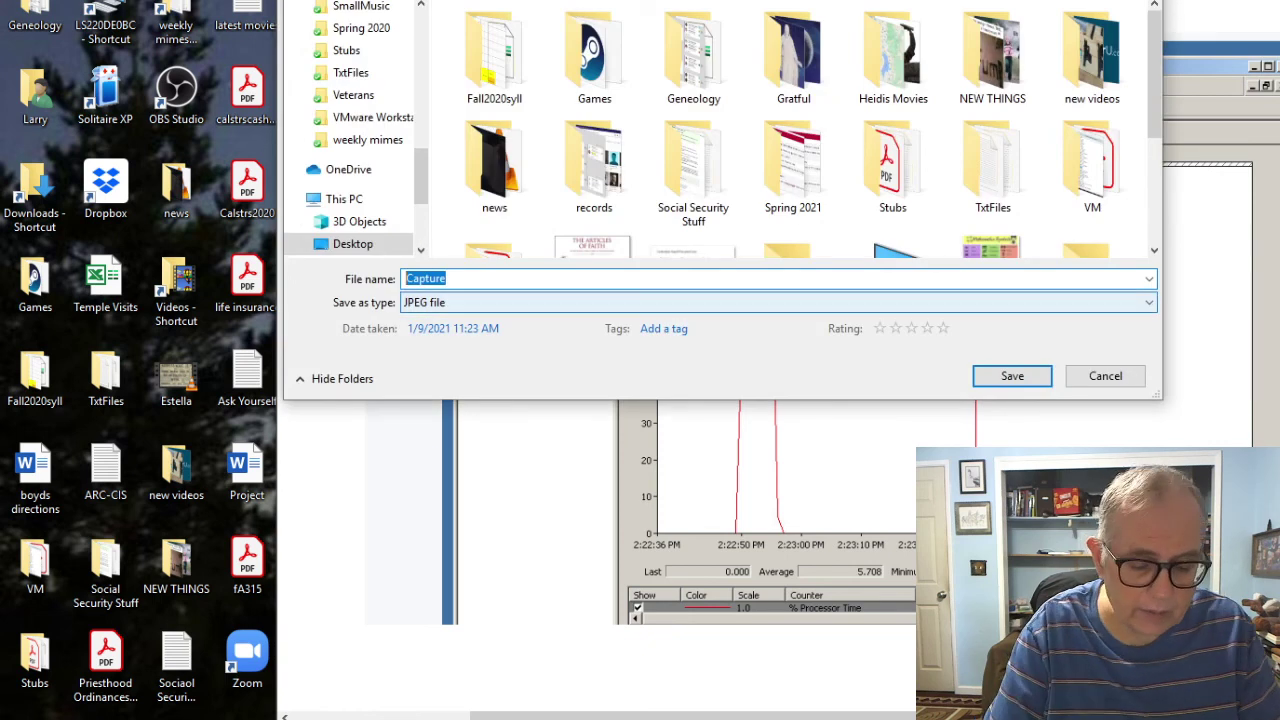
type("lab")
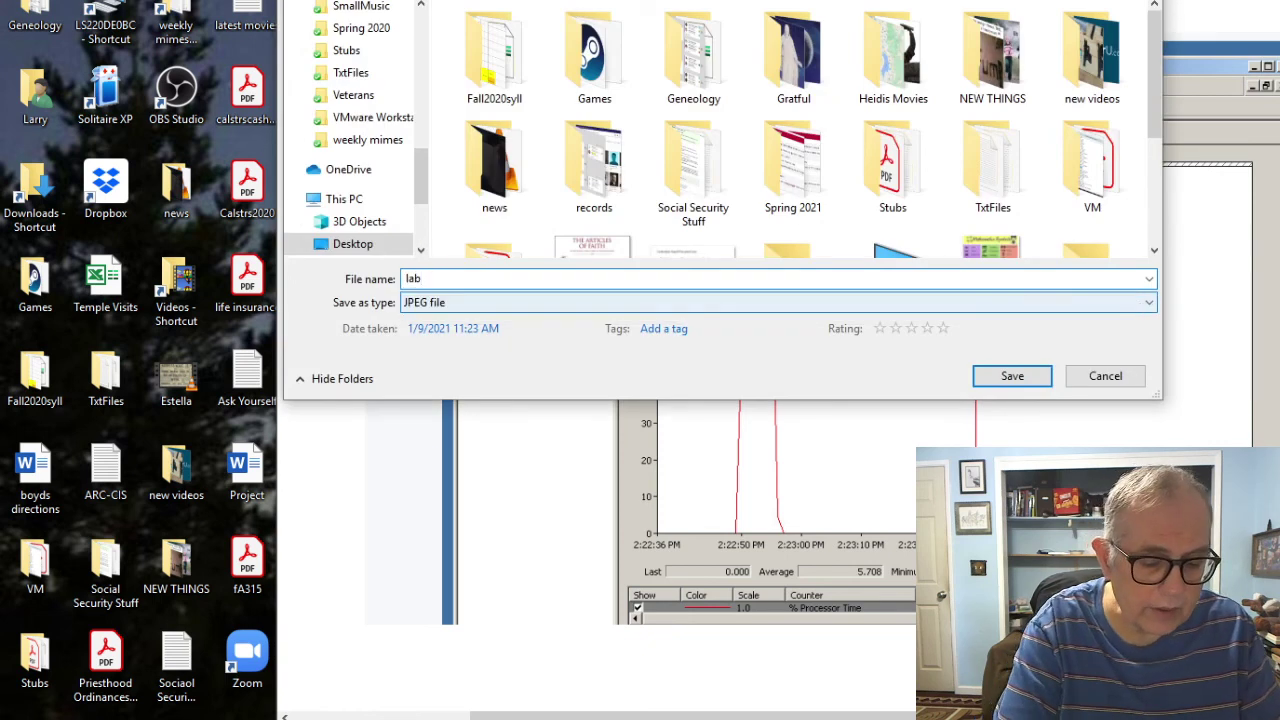
type("6net")
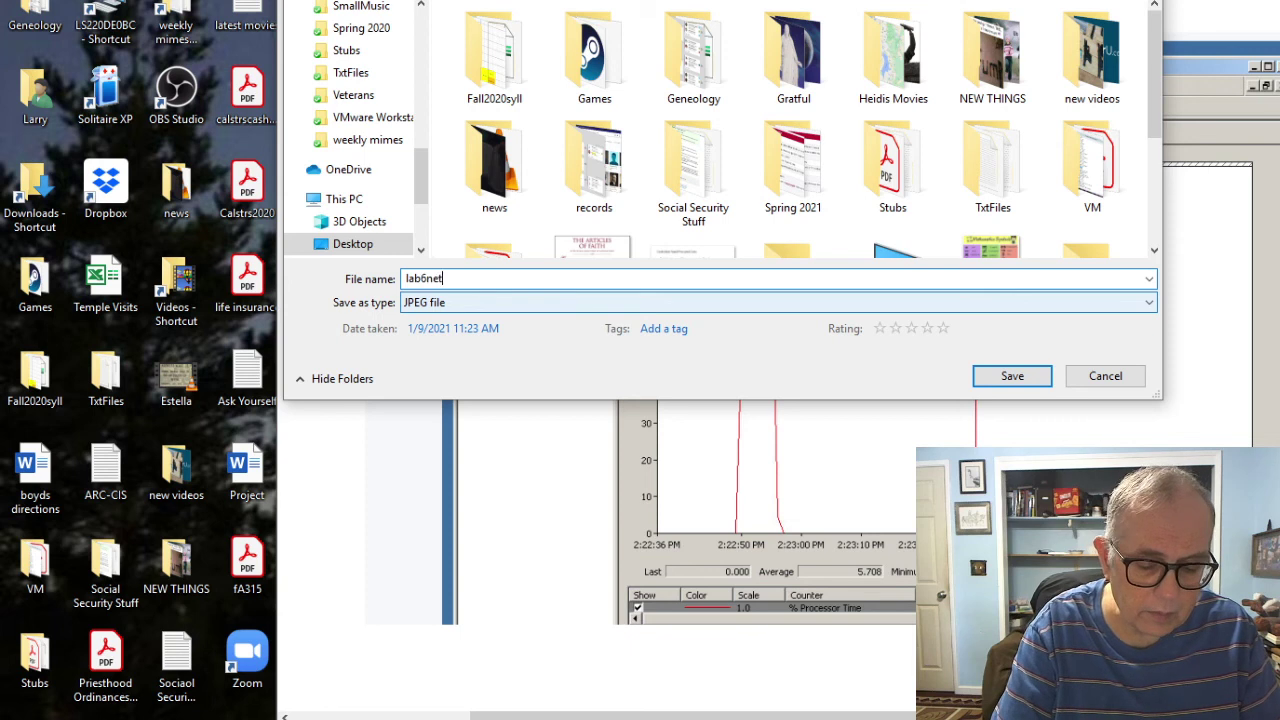
type("lab")
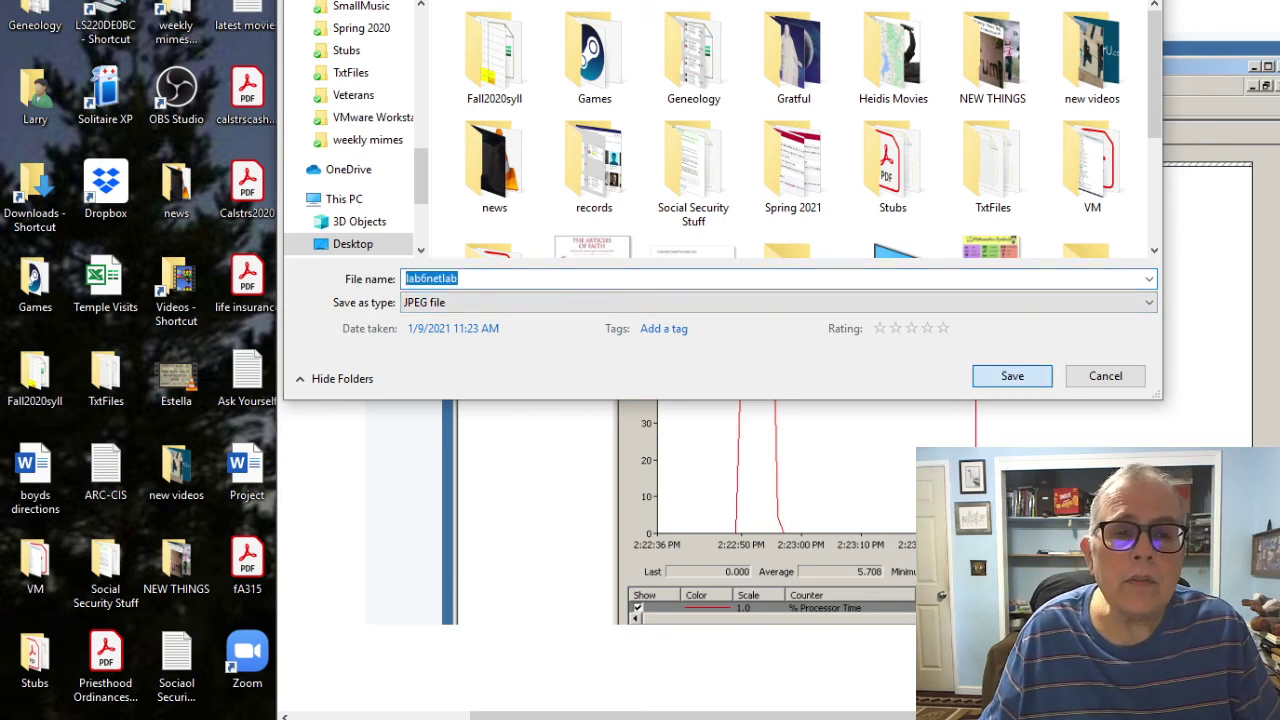
key("Return")
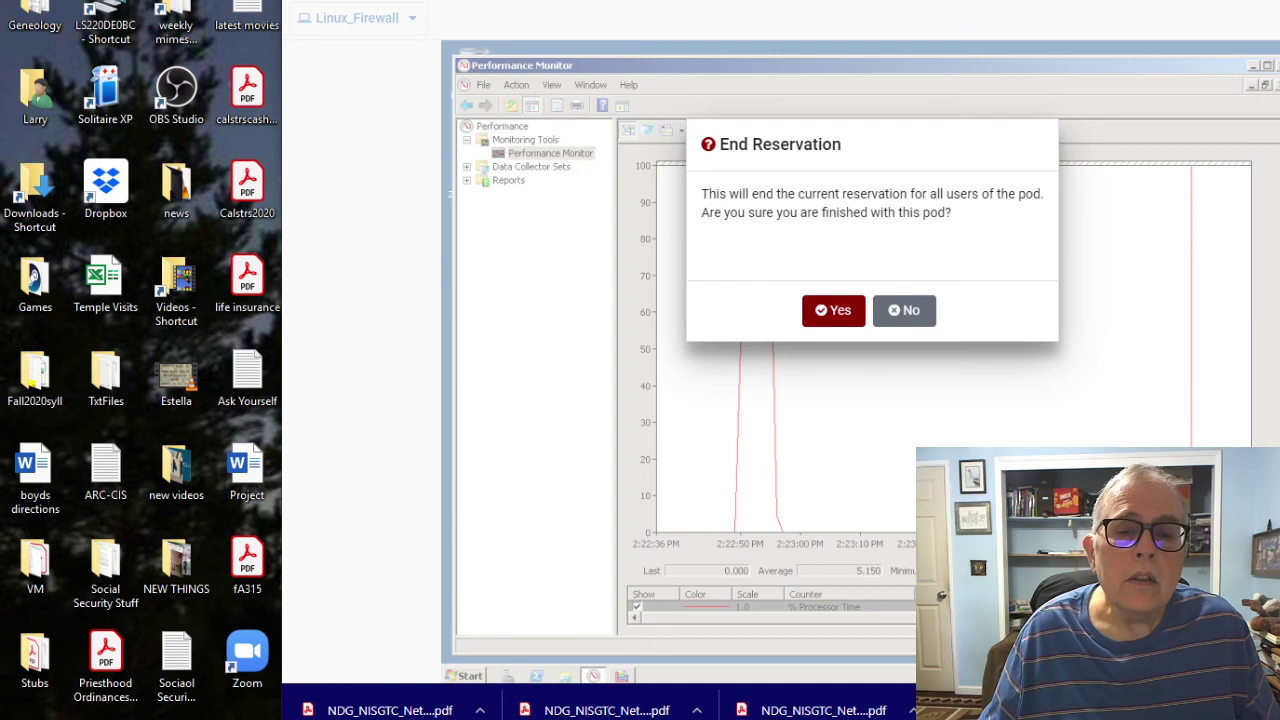
Step: End the NETLAB+ pod reservation, dismiss the notice, and log out of the account
key("Return")
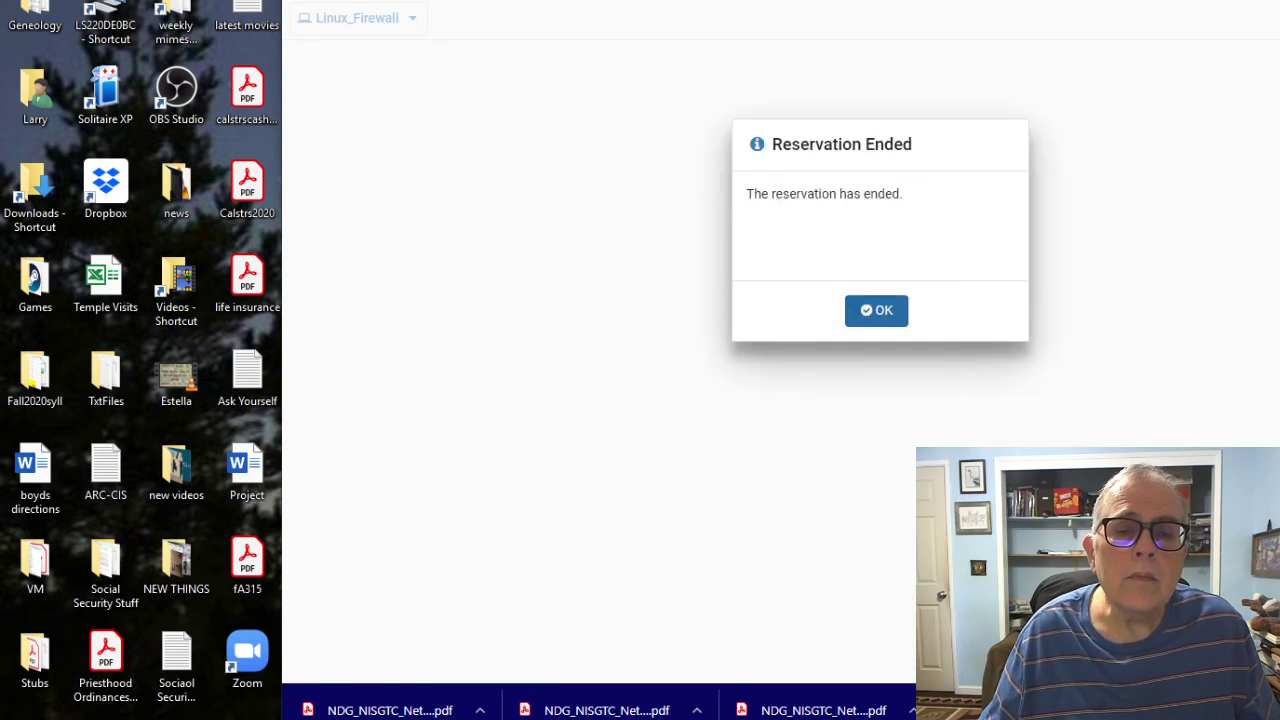
key("Return")
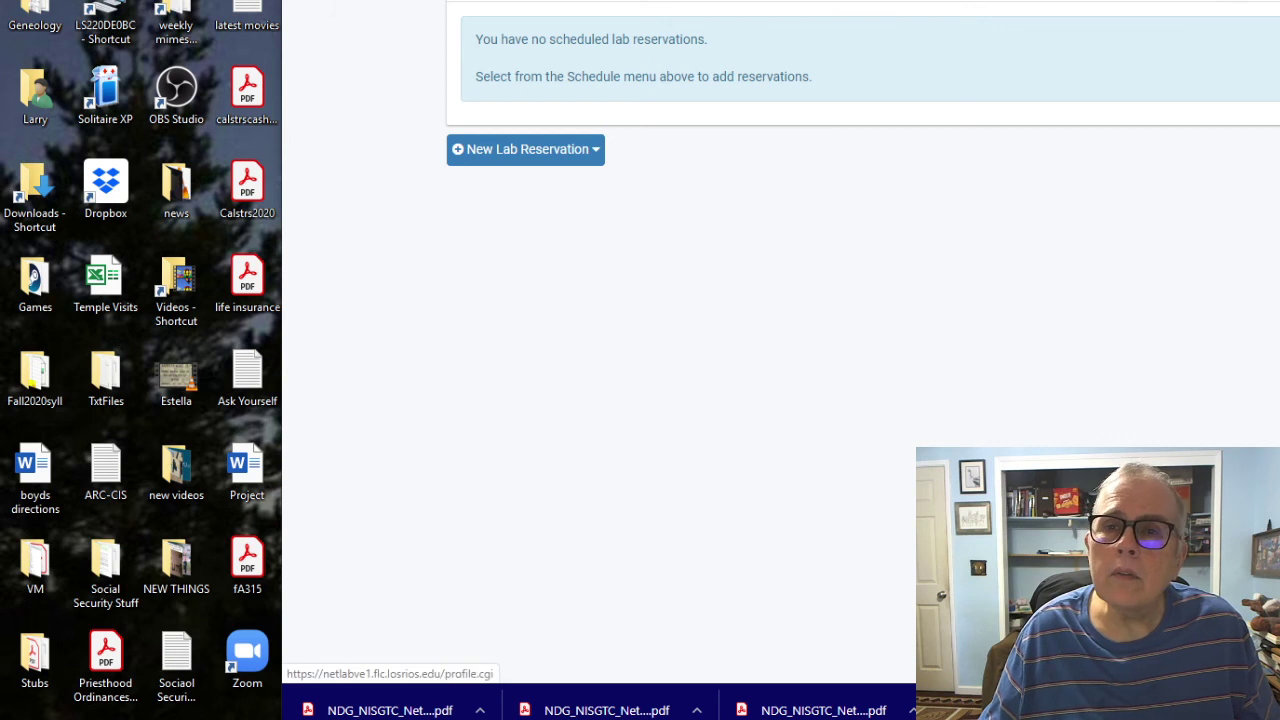
left_click_drag(1240, 0, 1006, 110)
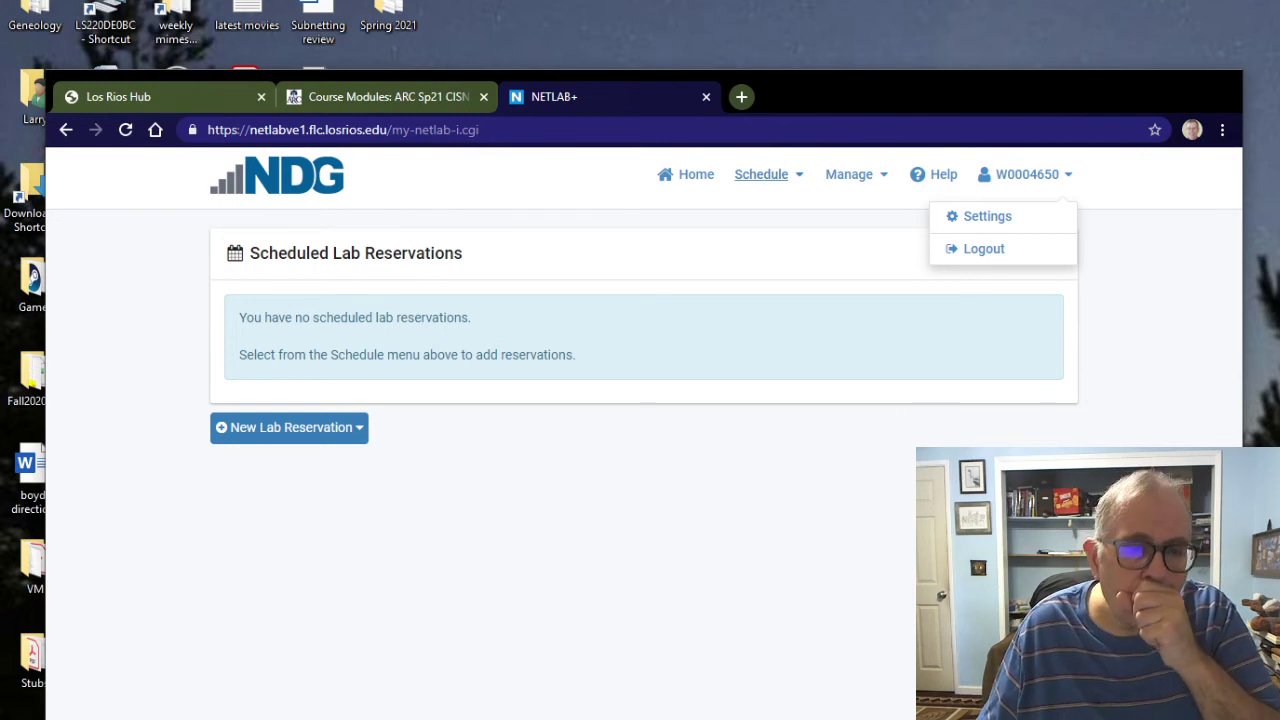
key("Escape")
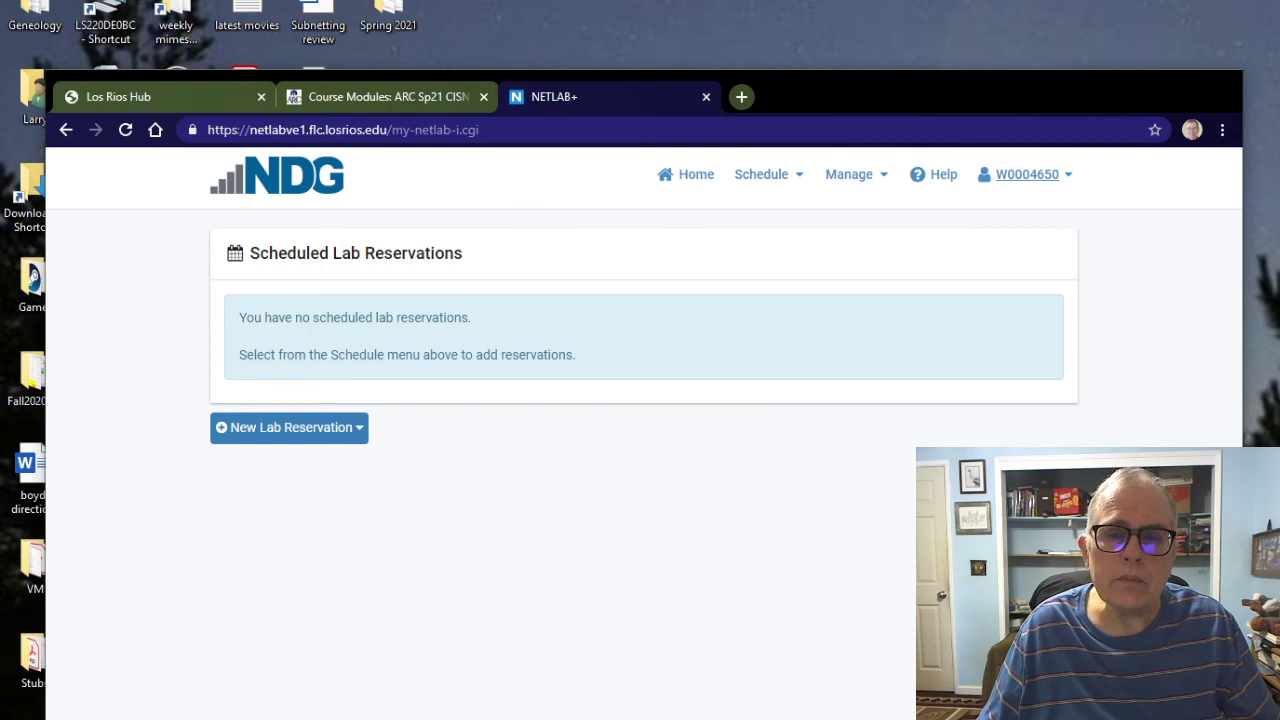
left_click(1027, 174)
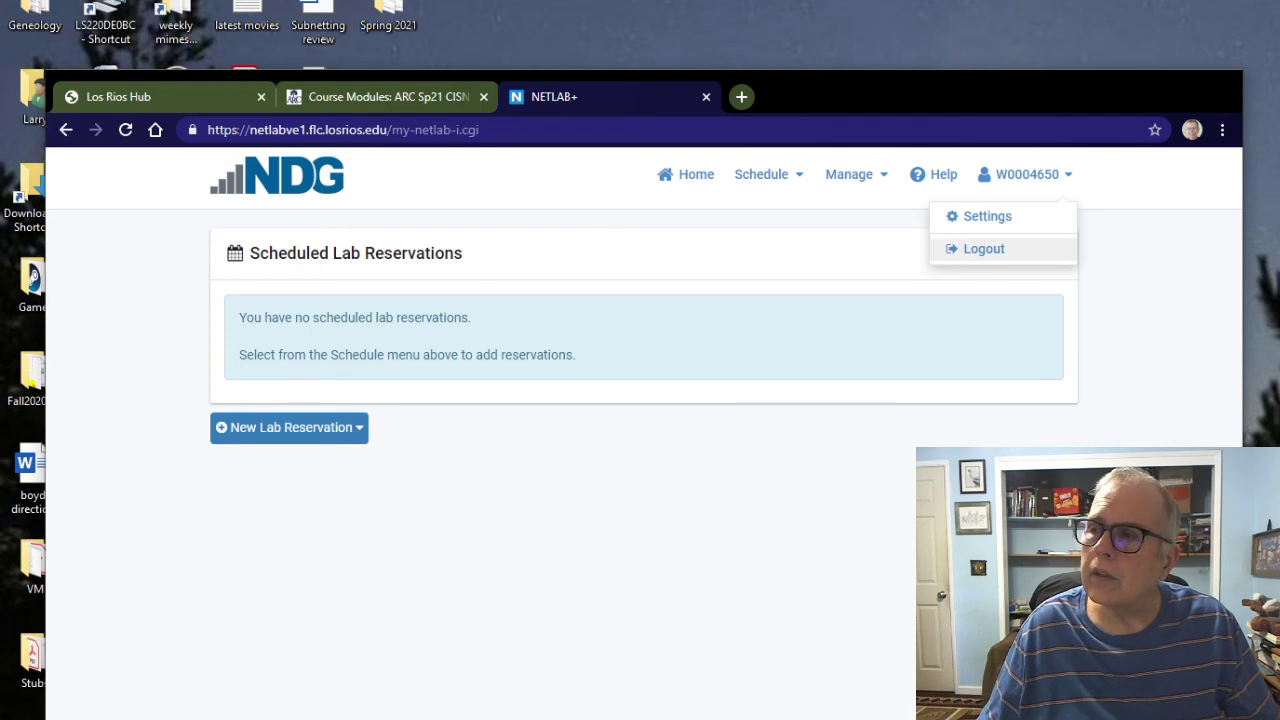
left_click(984, 248)
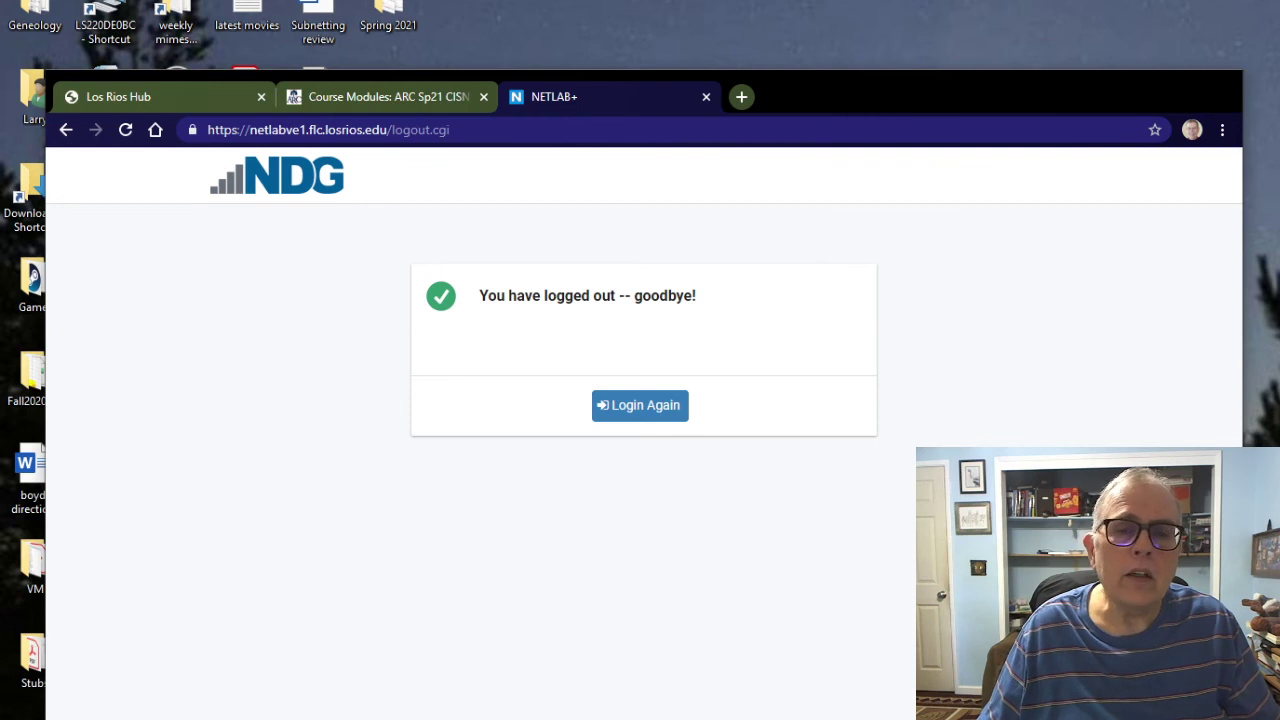
Step: Review Canvas Course Modules through Week 2 and Week 3, then drag Chrome down to reveal VMware Player
left_click(390, 96)
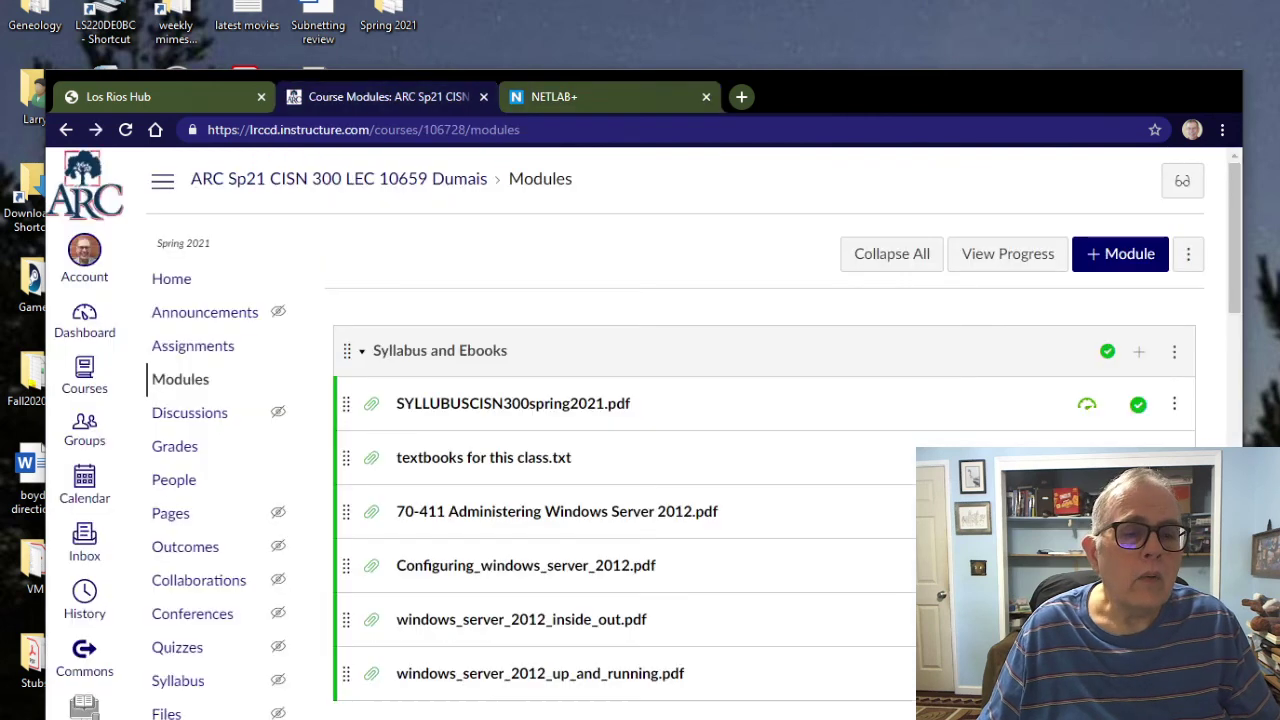
scroll(690, 430, "down", 15)
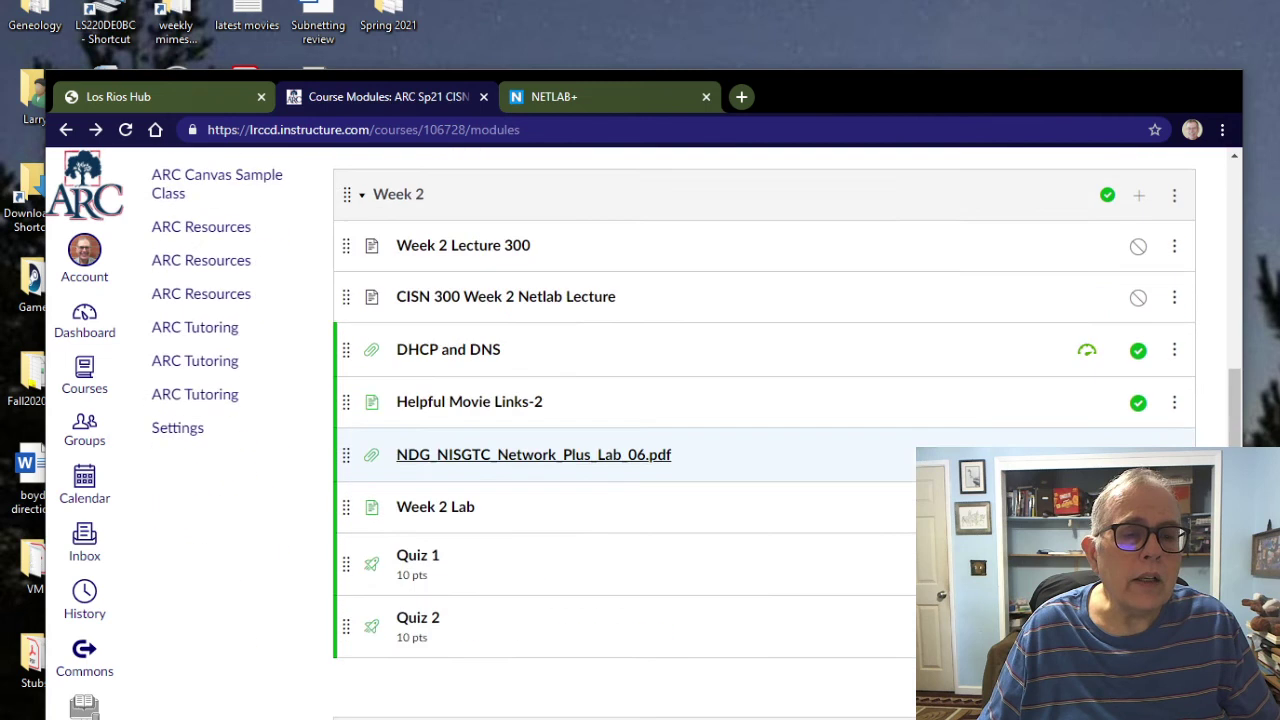
scroll(533, 460, "down", 2)
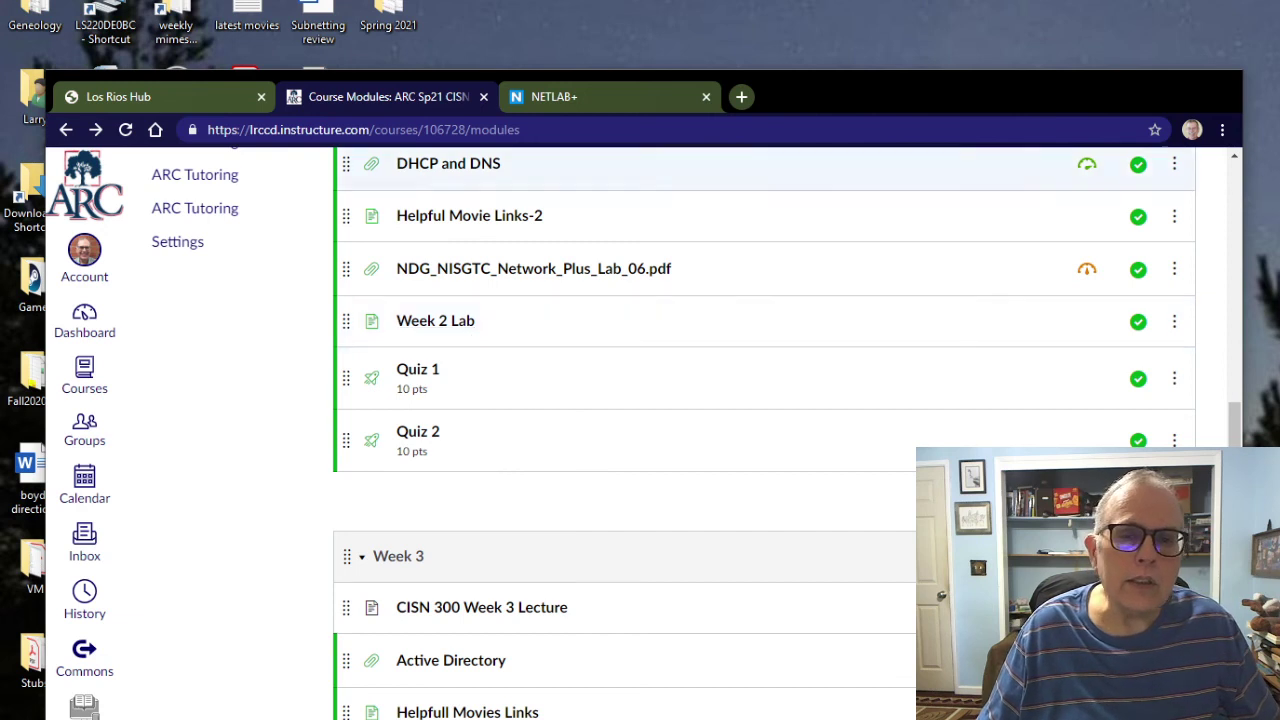
left_click_drag(930, 91, 940, 697)
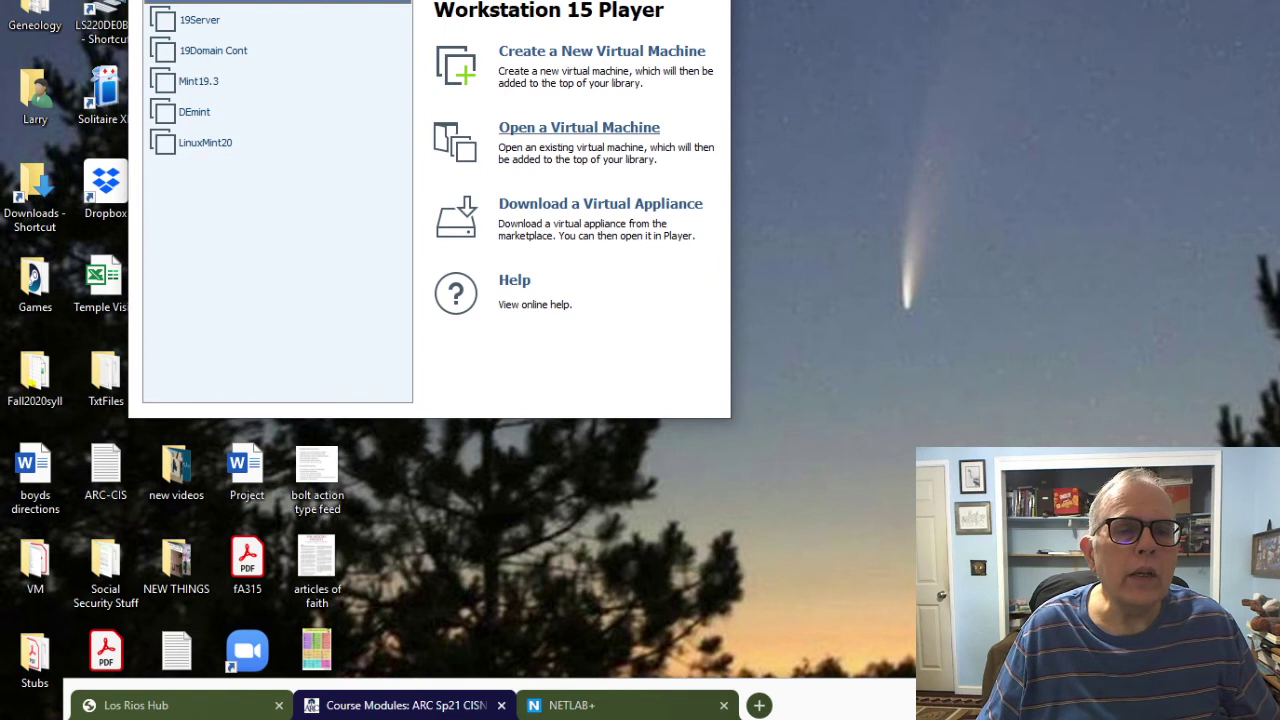
Step: Open the Windows Server 2019 virtual machine file from the 19Server folder
left_click(579, 127)
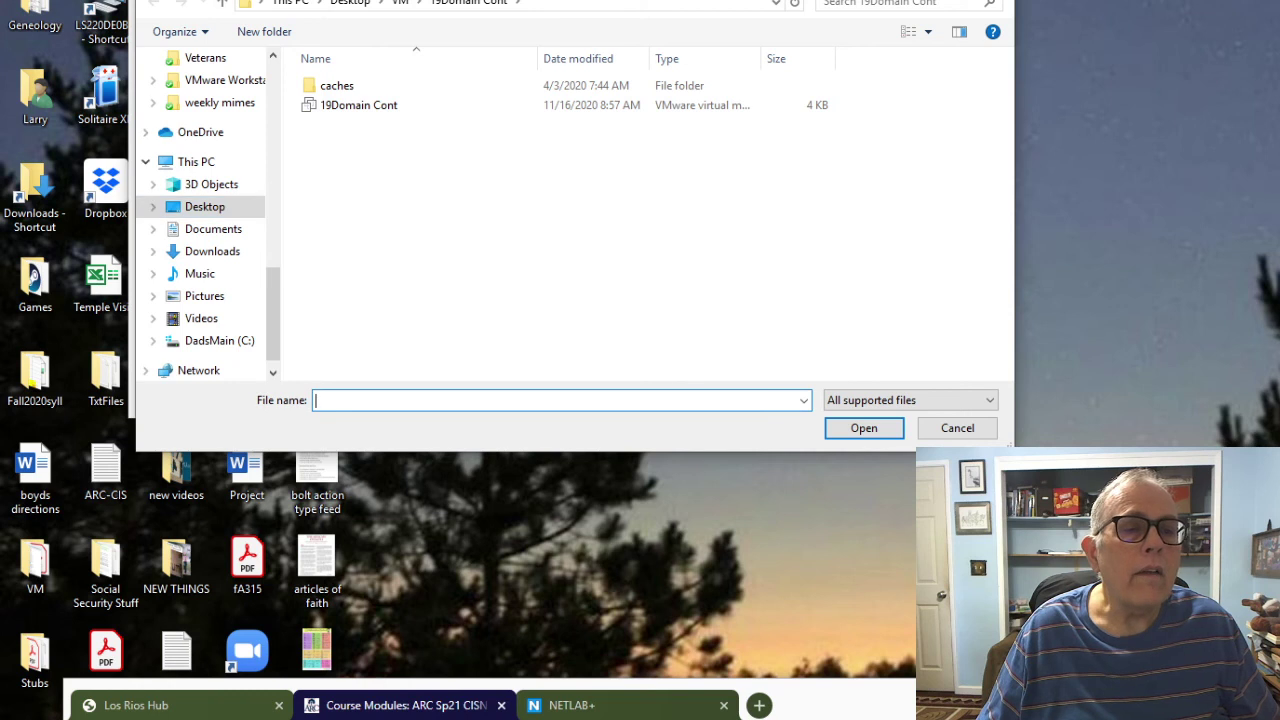
left_click(222, 3)
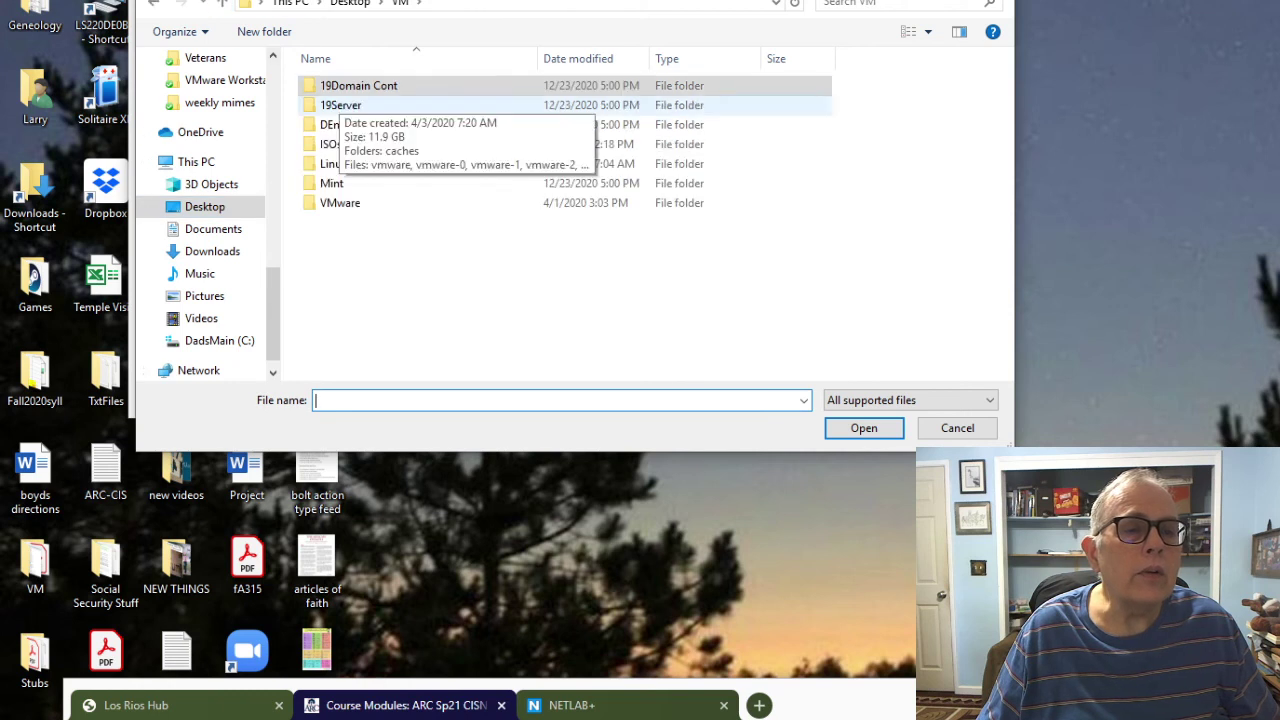
left_click(340, 105)
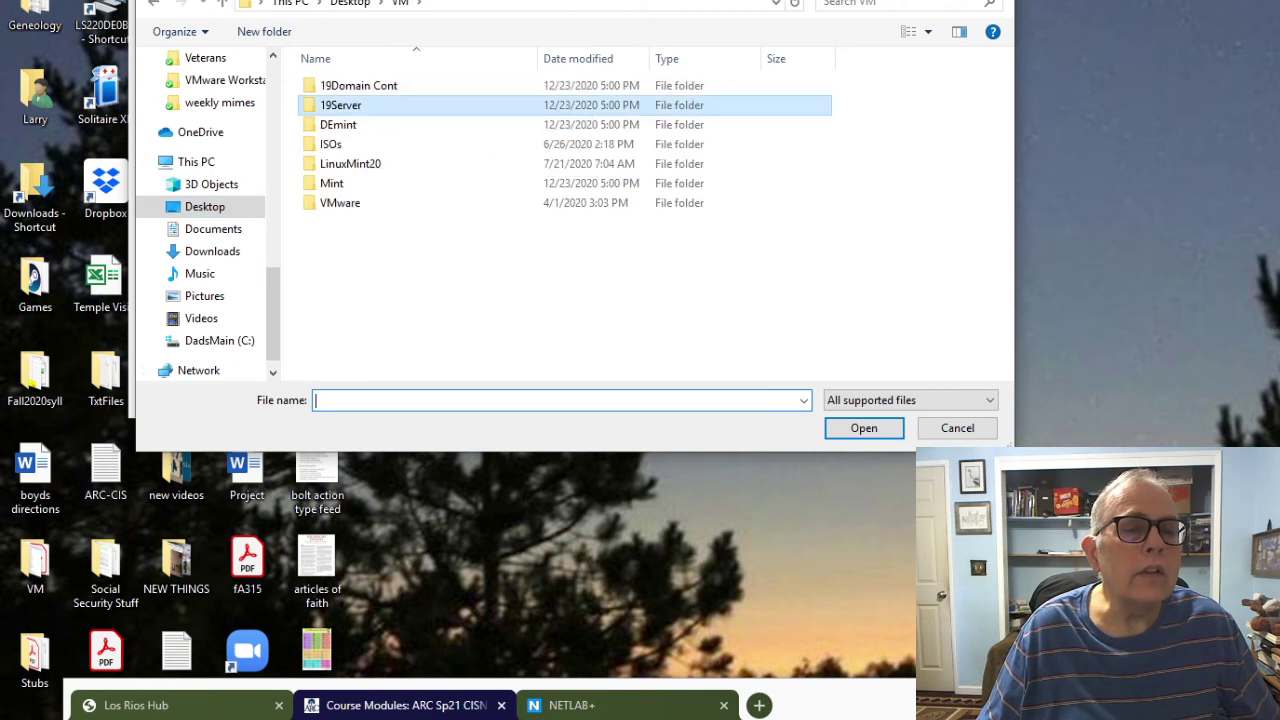
double_click(340, 105)
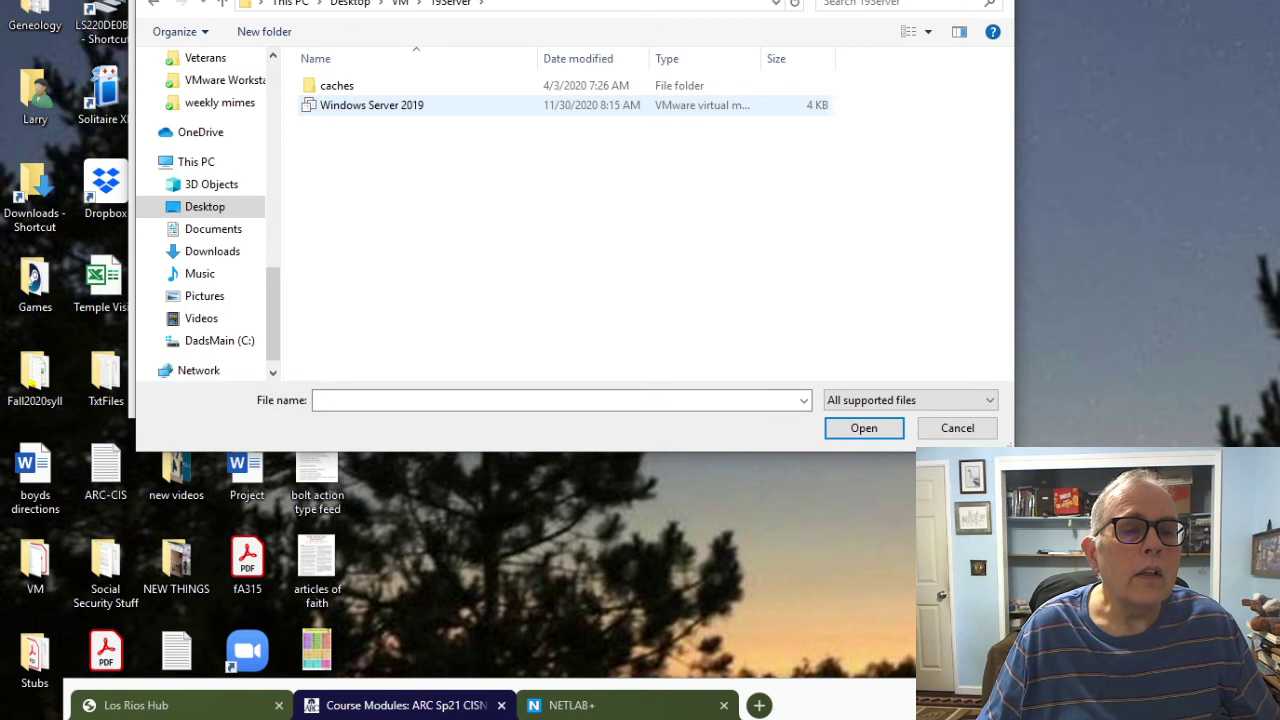
double_click(340, 105)
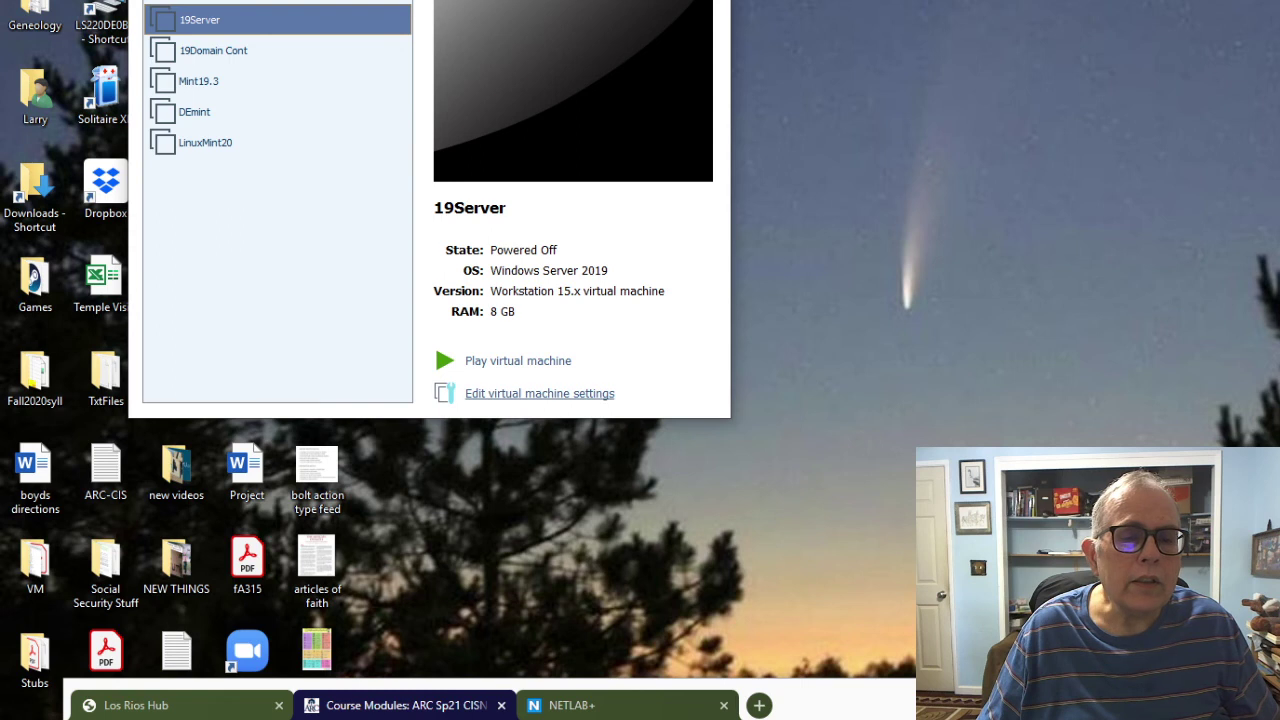
Step: Review 19Server's memory, processor and hard disk settings, then power the machine on
left_click(539, 393)
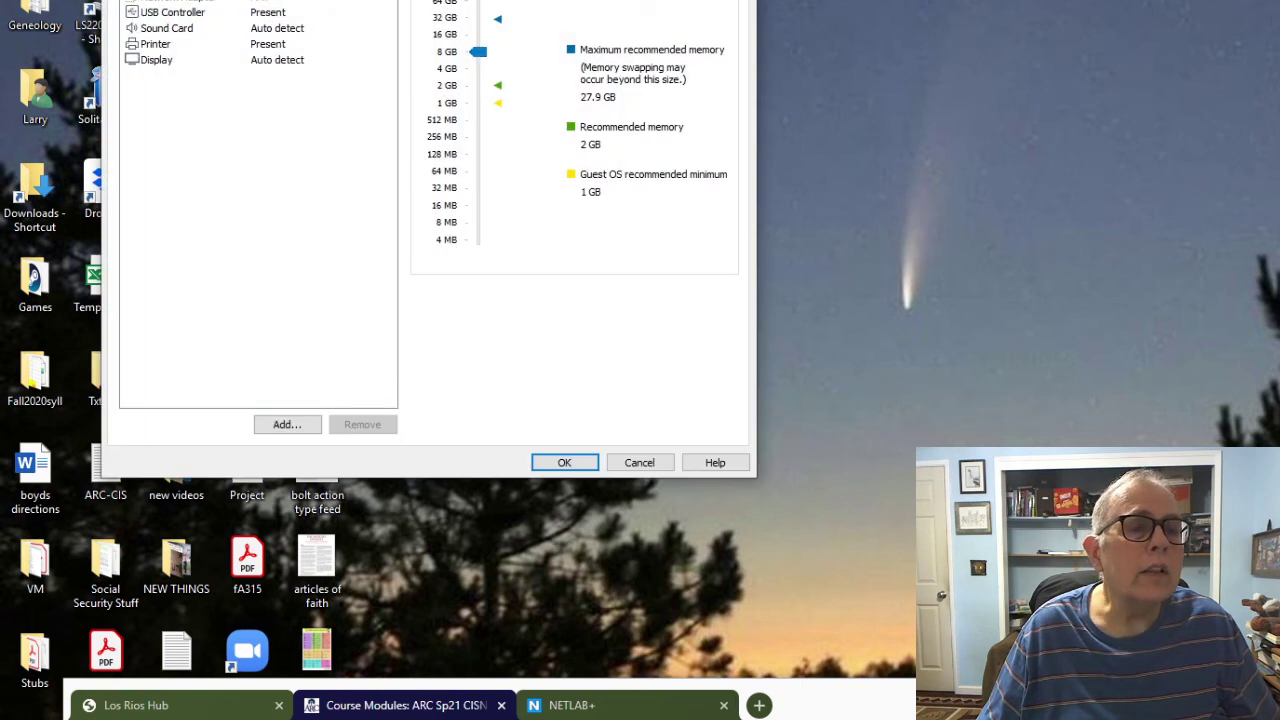
key("Down")
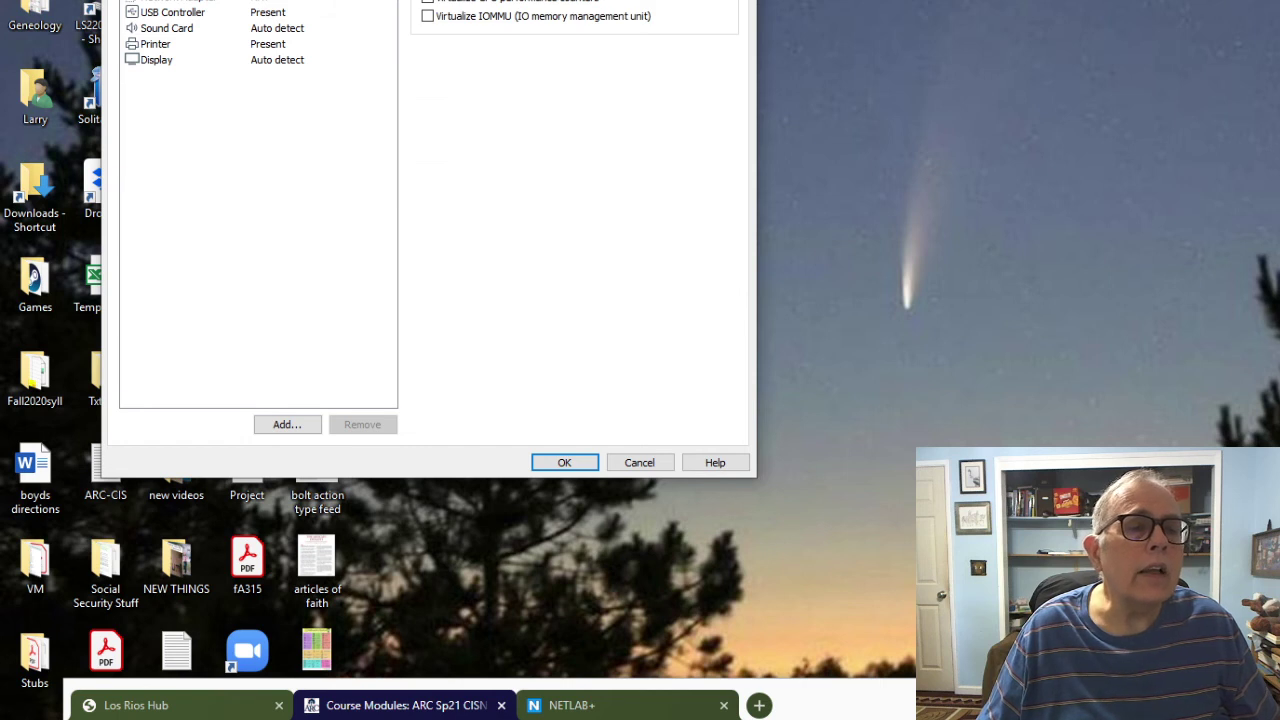
key("Down")
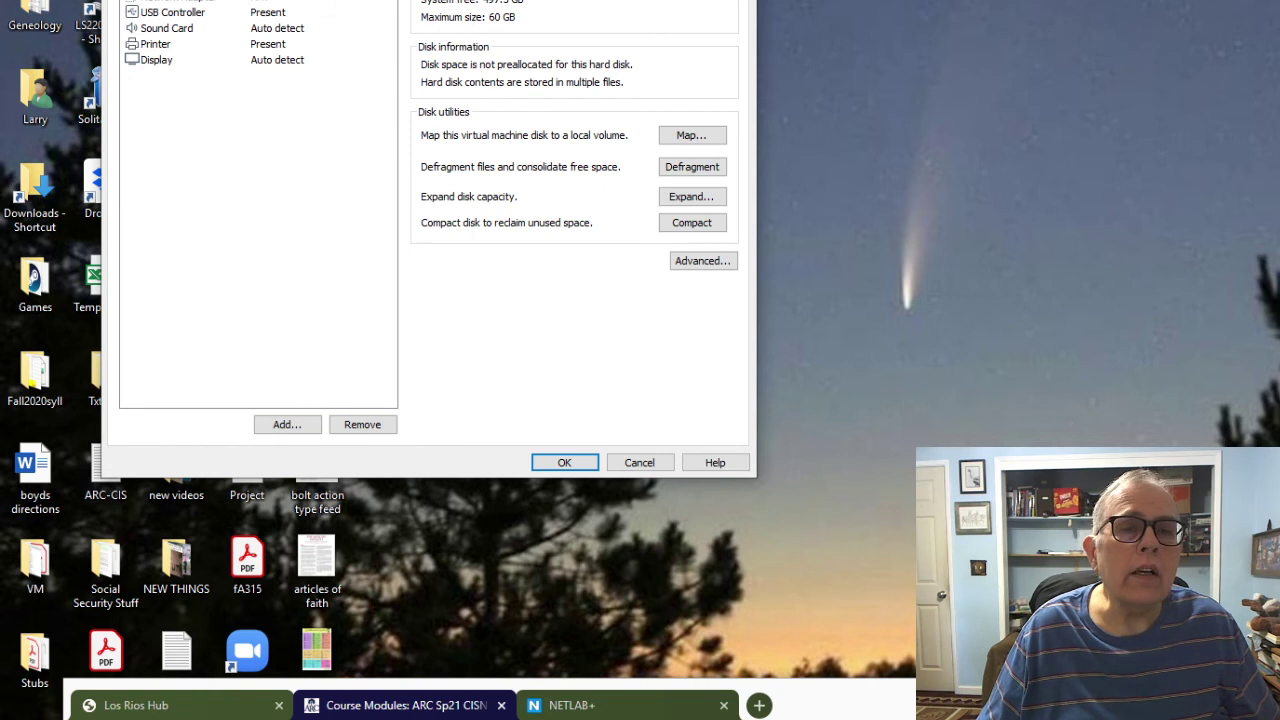
key("Escape")
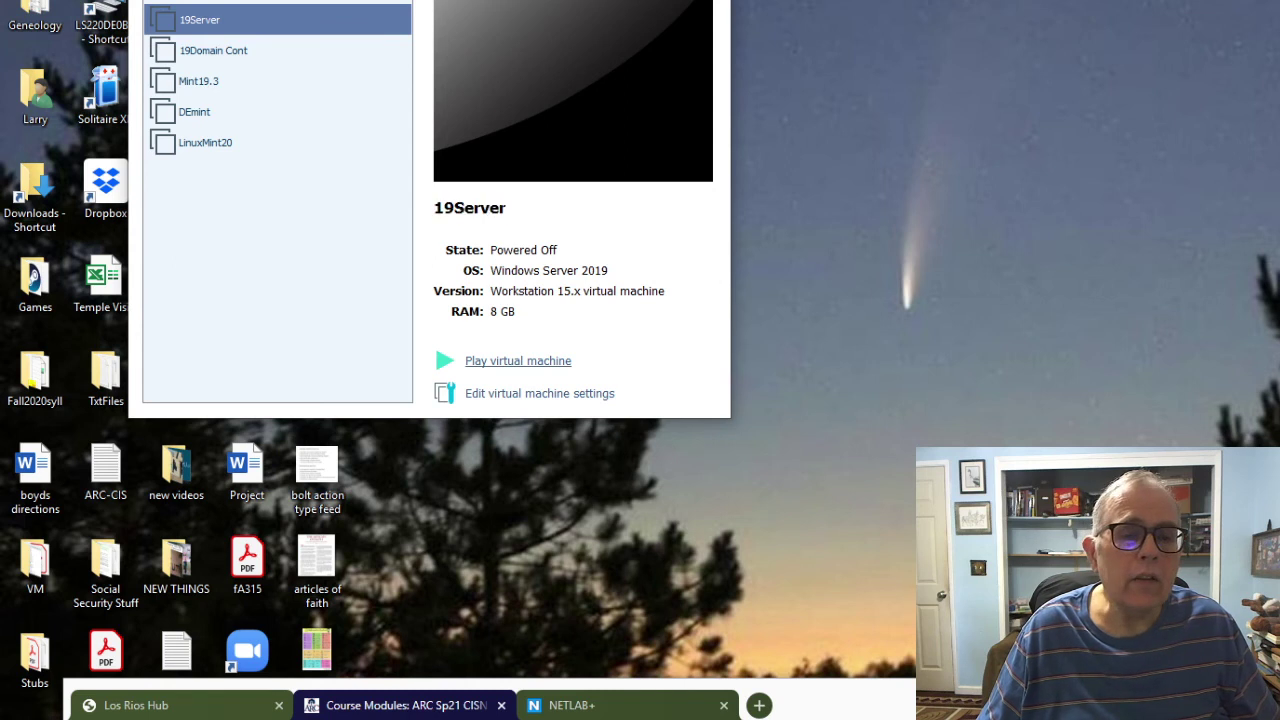
left_click(518, 361)
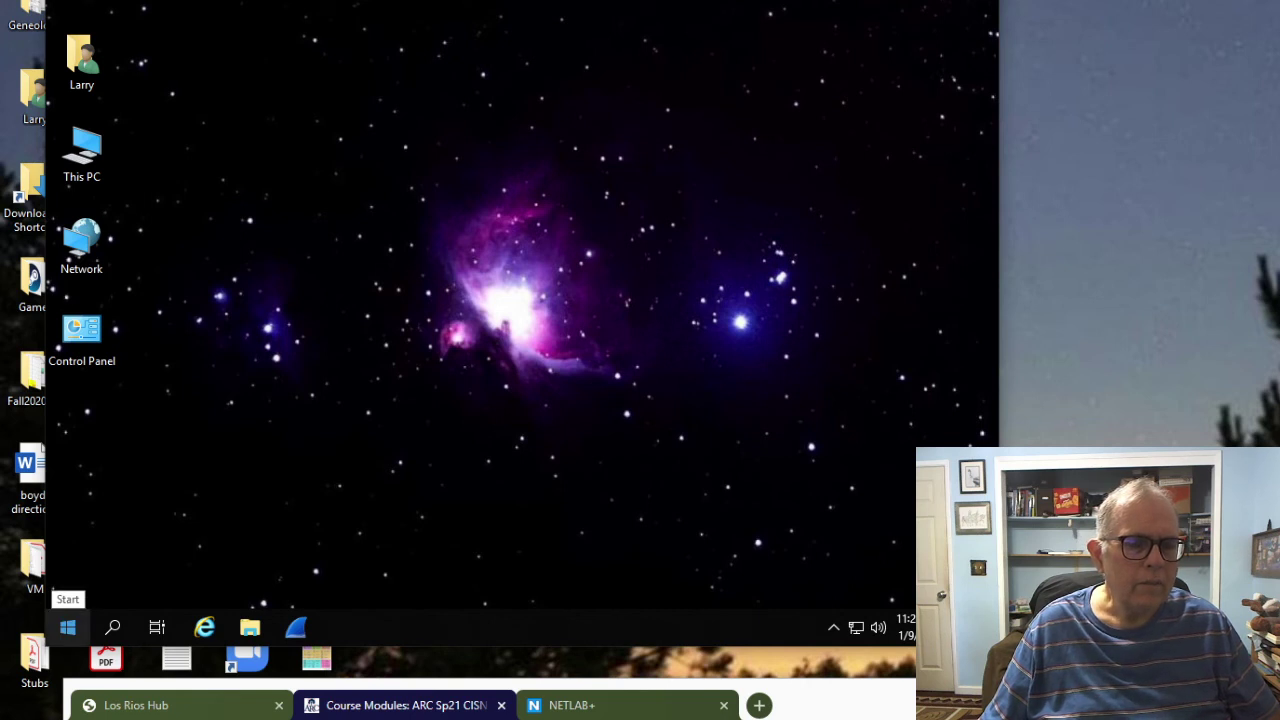
Step: Launch Server Manager from the guest's Start menu
left_click(68, 627)
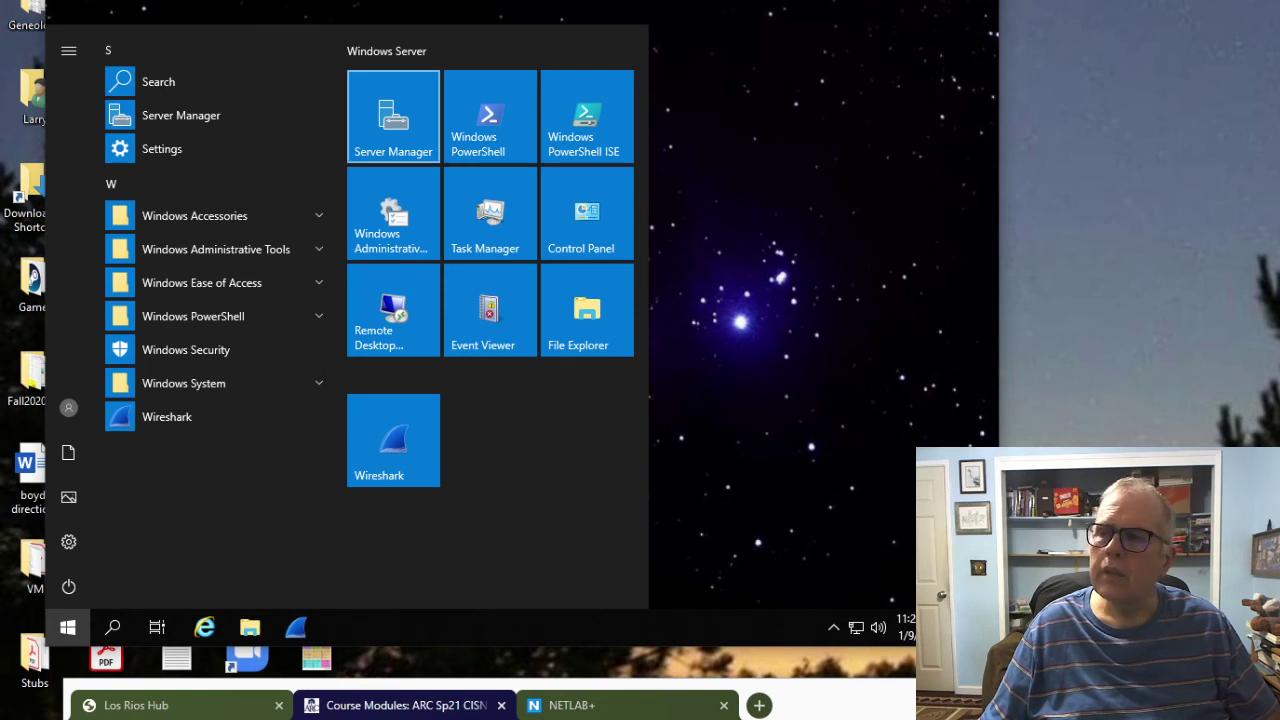
left_click(393, 115)
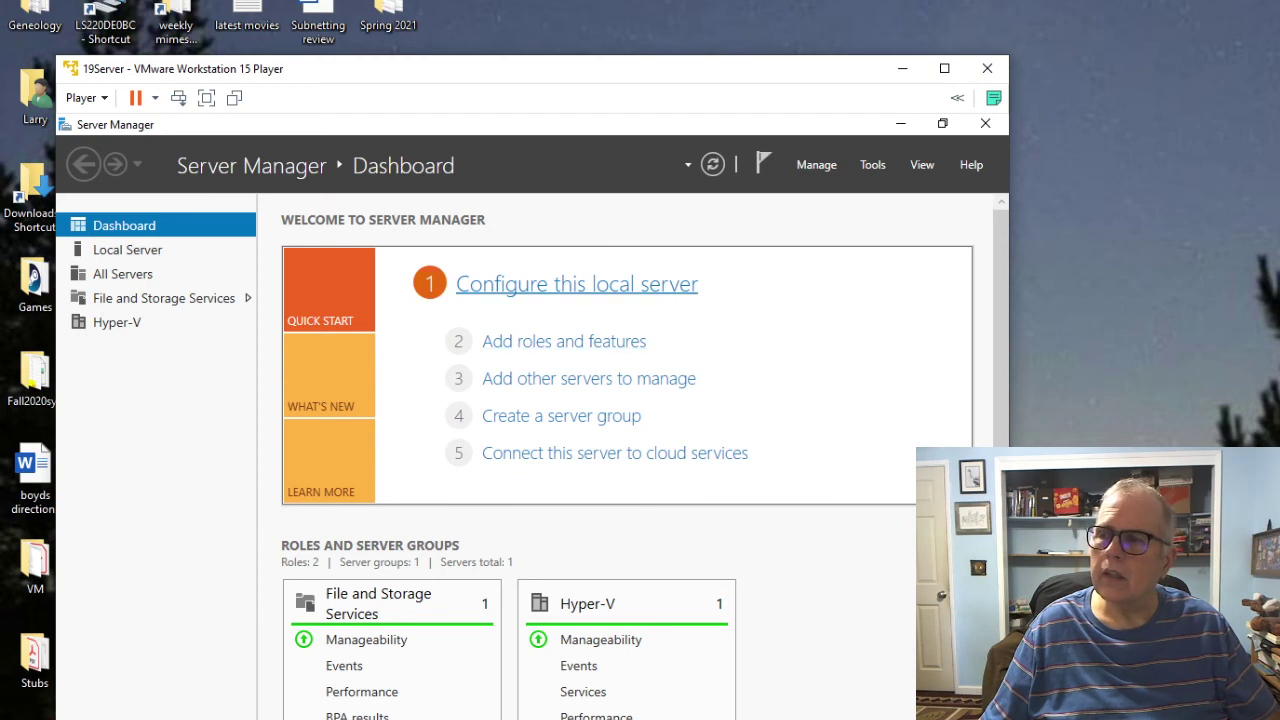
Step: Start Add Roles and Features and select DHCP Server and DNS Server with their management tools
left_click(564, 341)
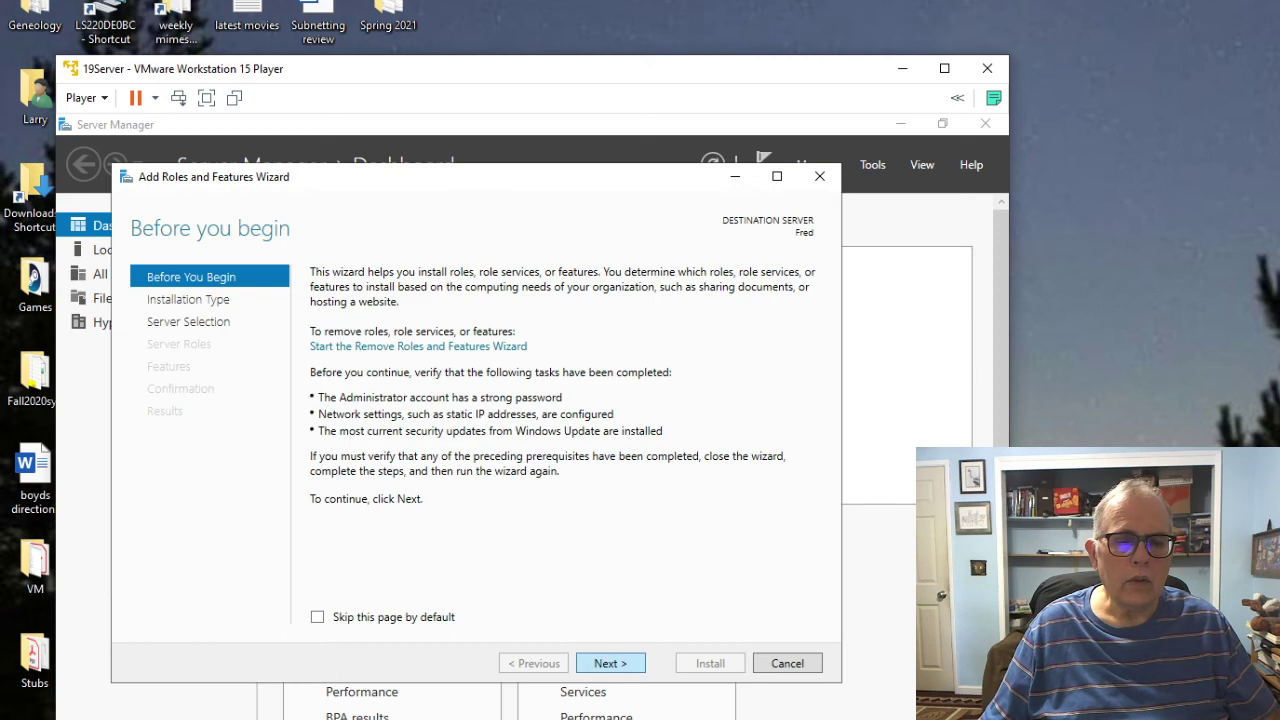
key("Return")
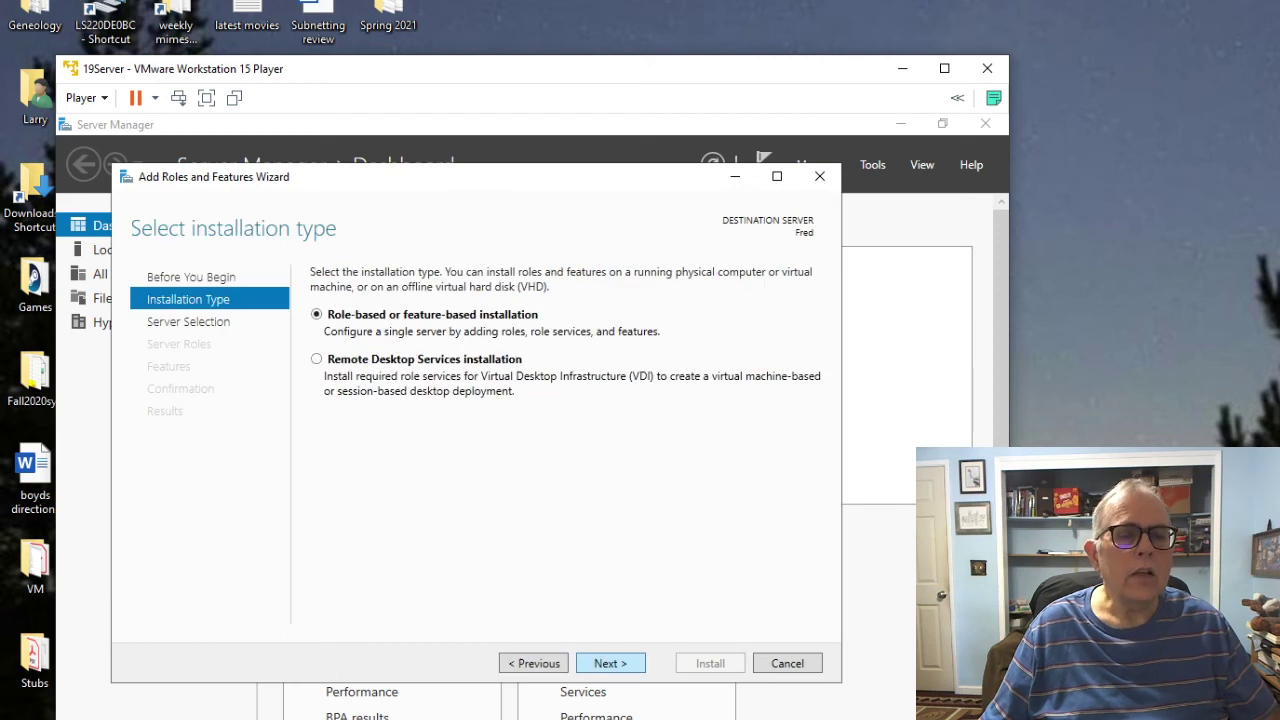
key("Return")
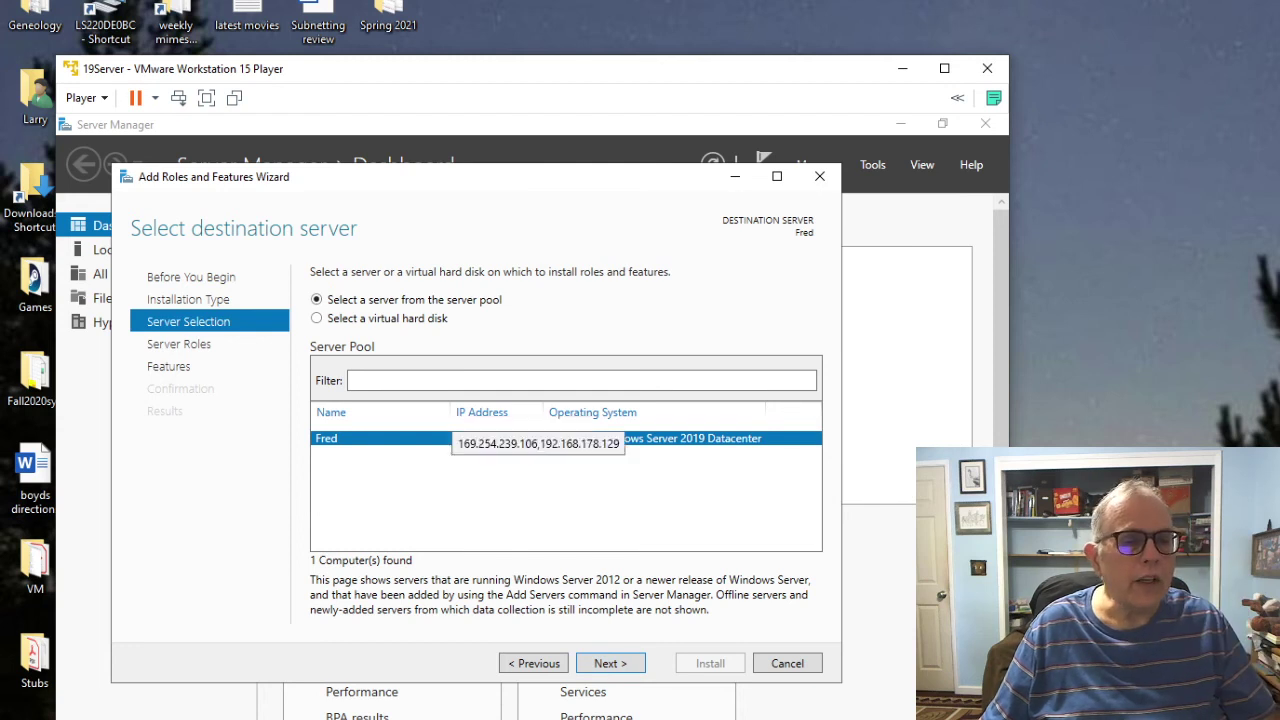
left_click(610, 663)
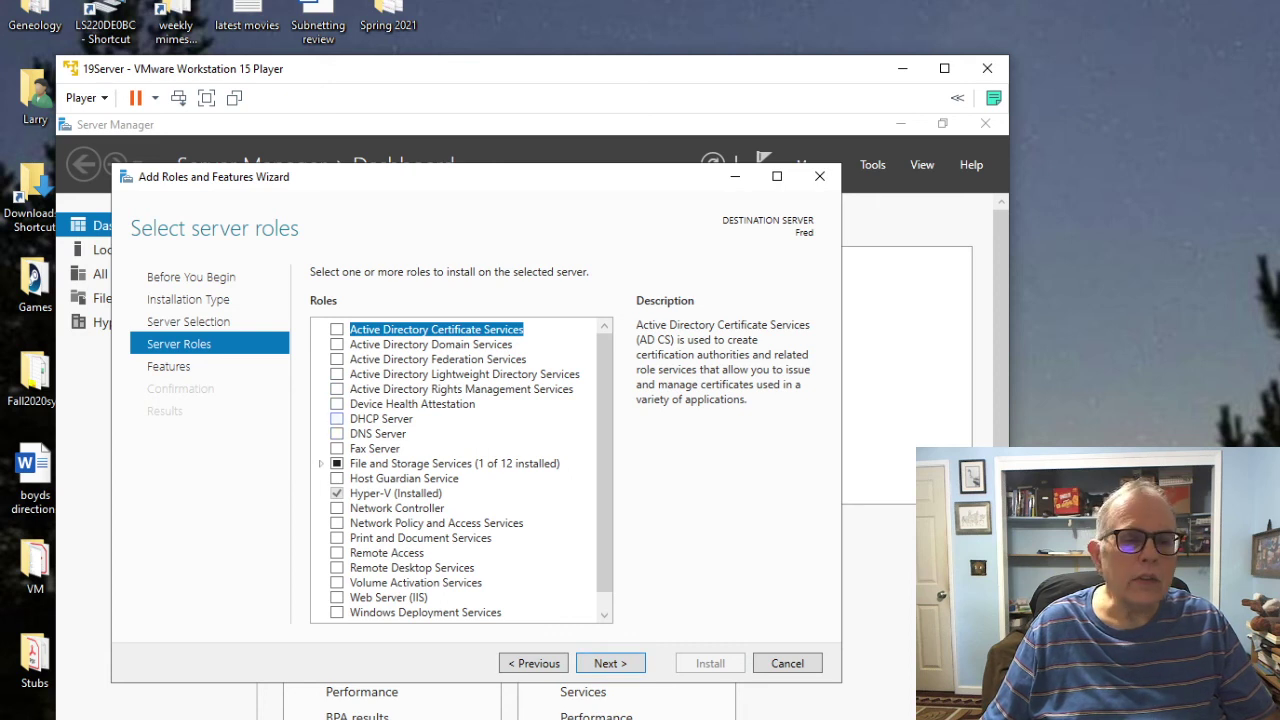
left_click(337, 418)
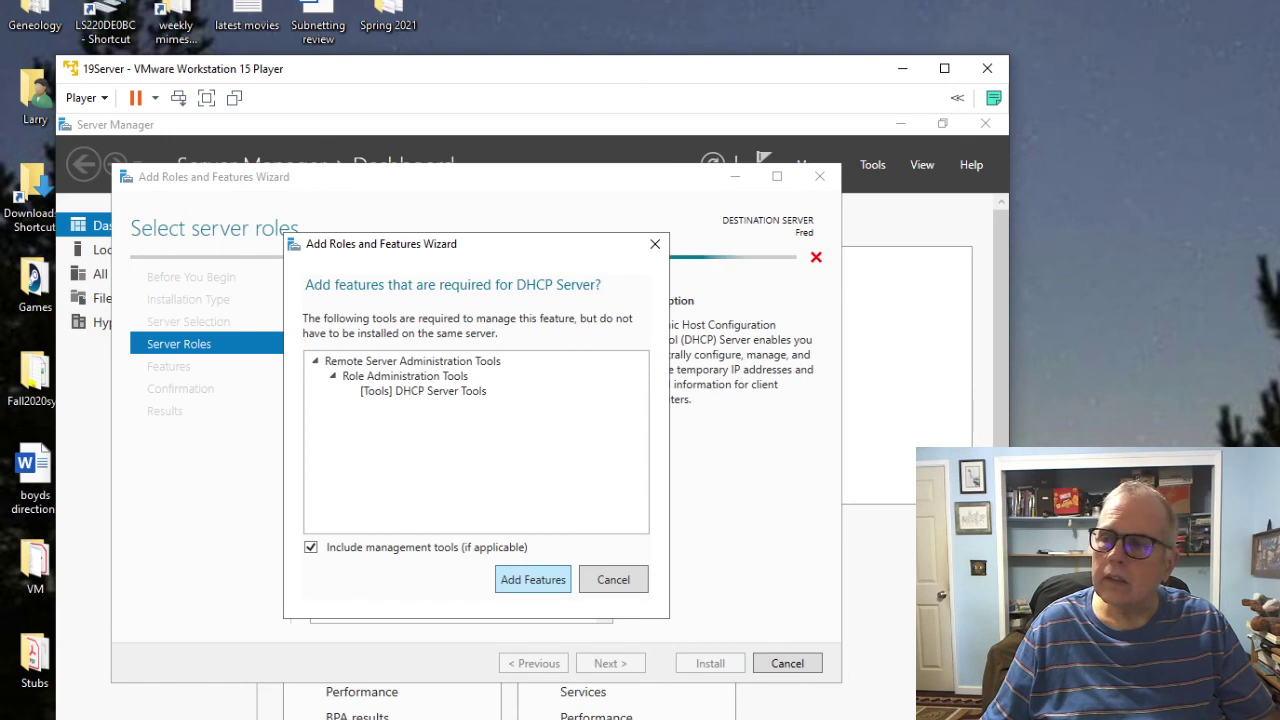
key("Return")
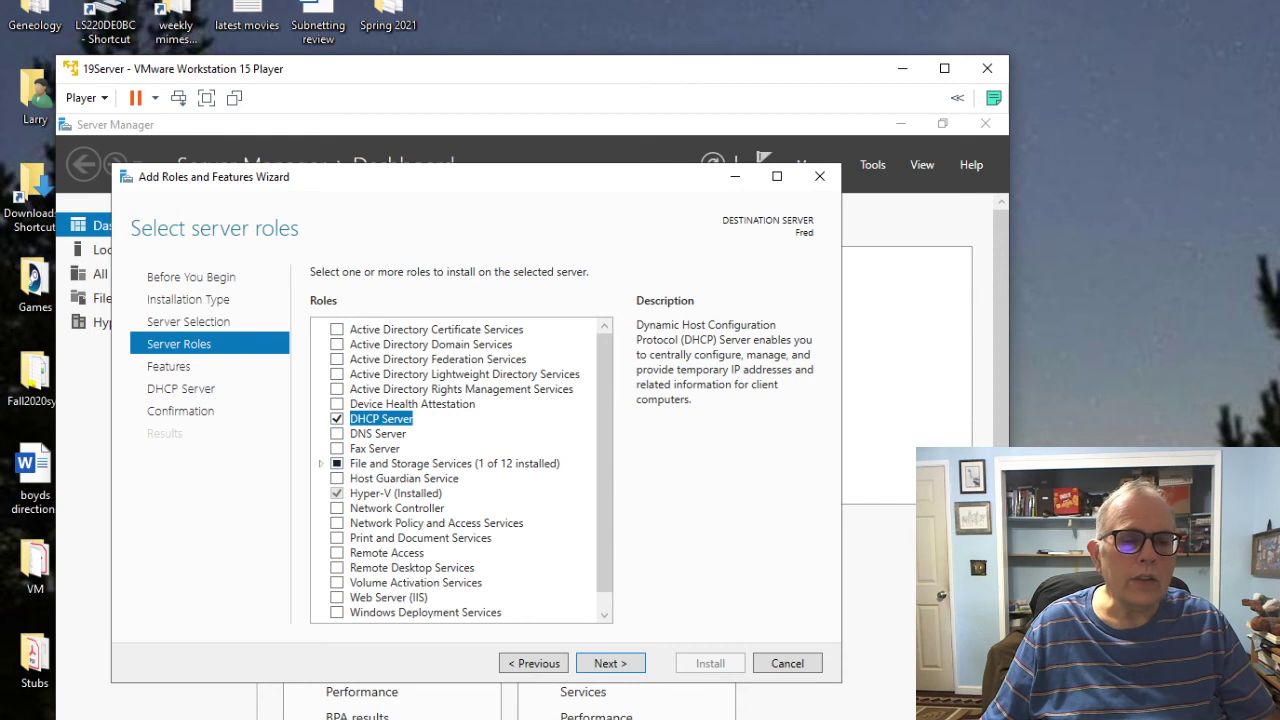
left_click(337, 433)
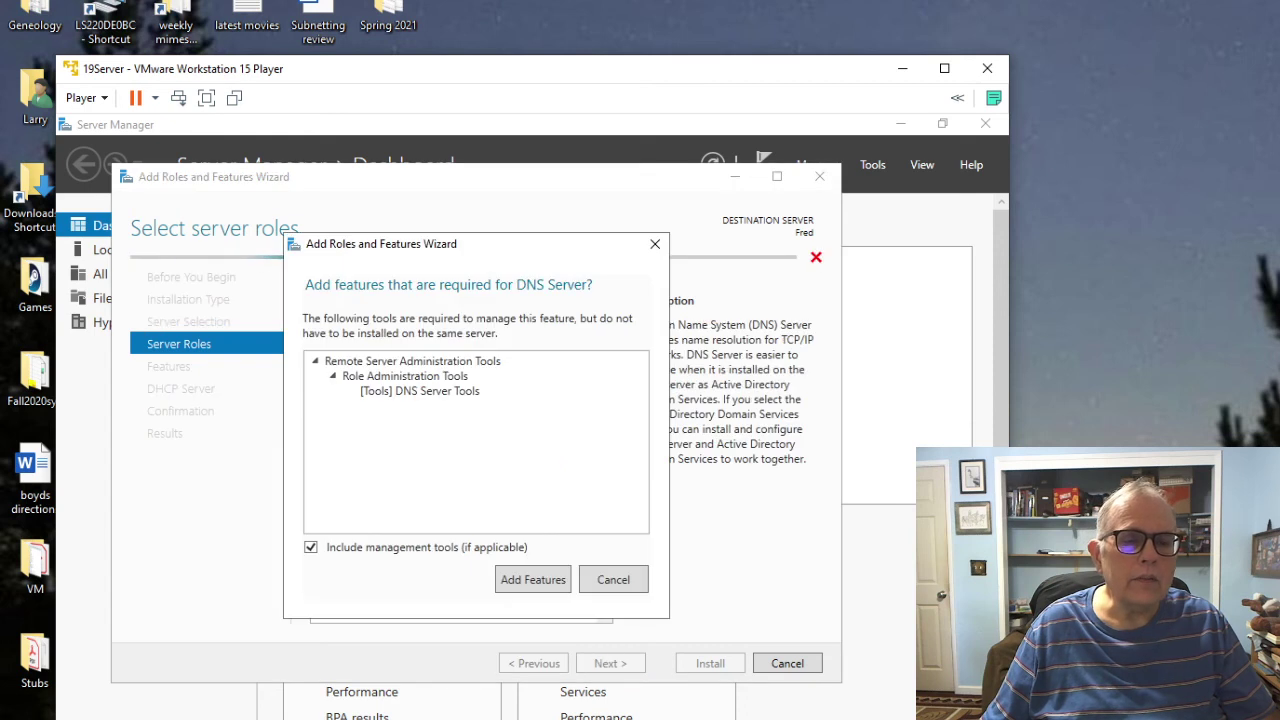
key("Return")
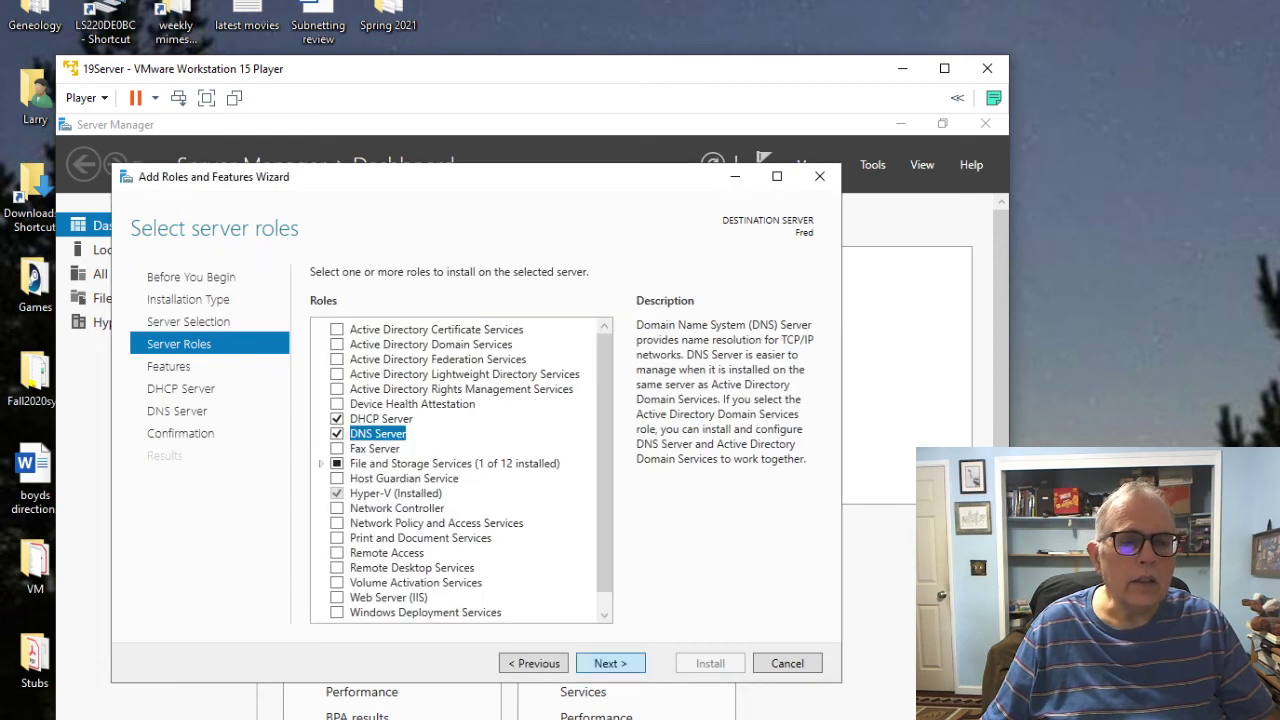
Step: Continue past the features and role notes pages, install both roles, and close the wizard
left_click(610, 663)
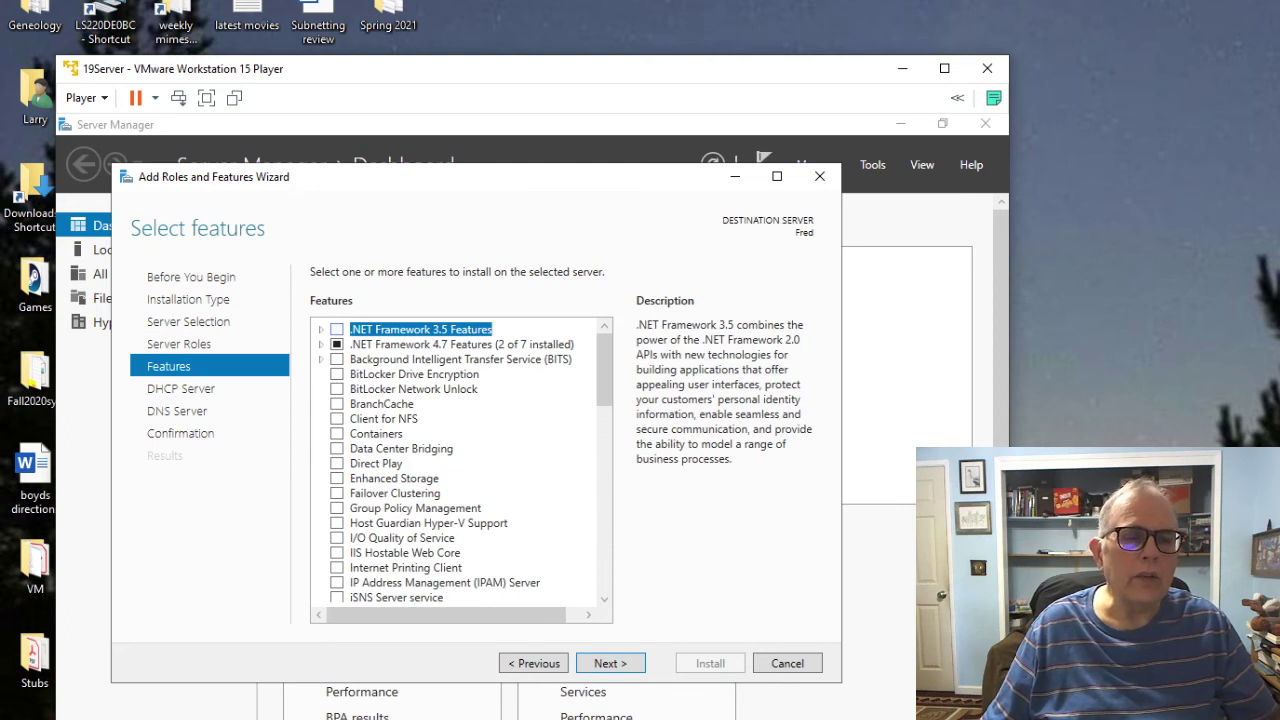
left_click(610, 663)
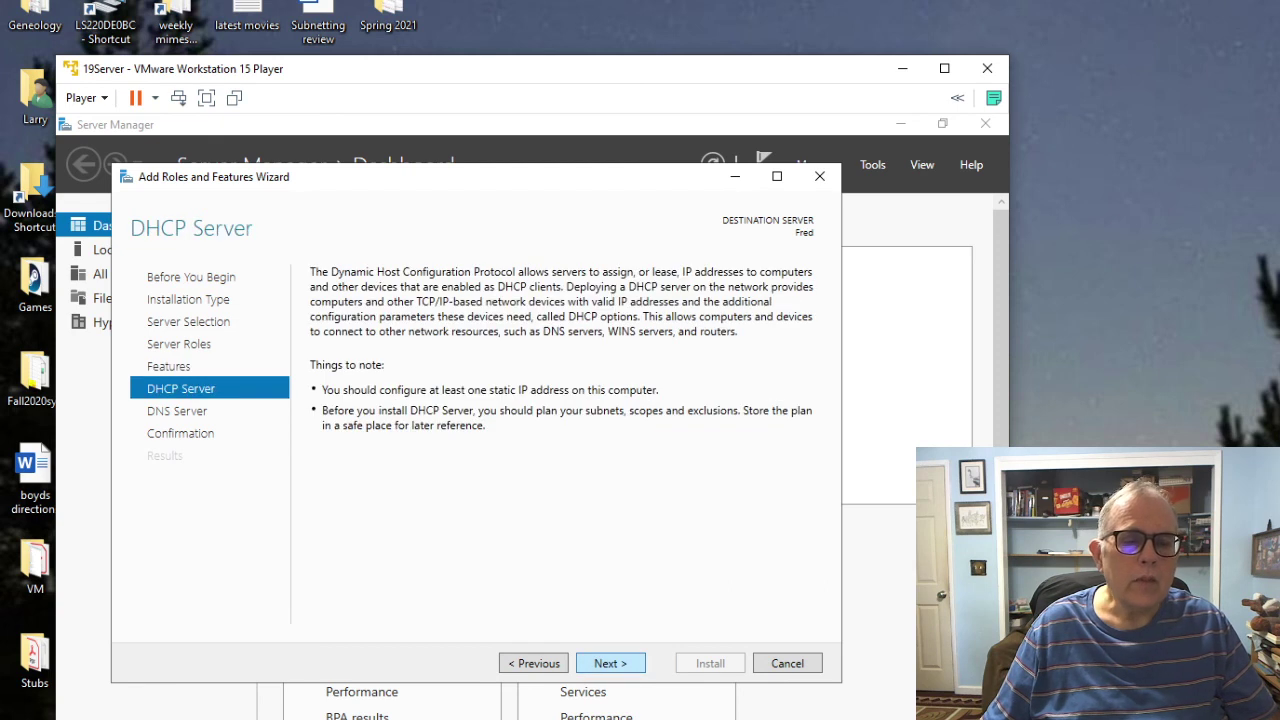
left_click(610, 663)
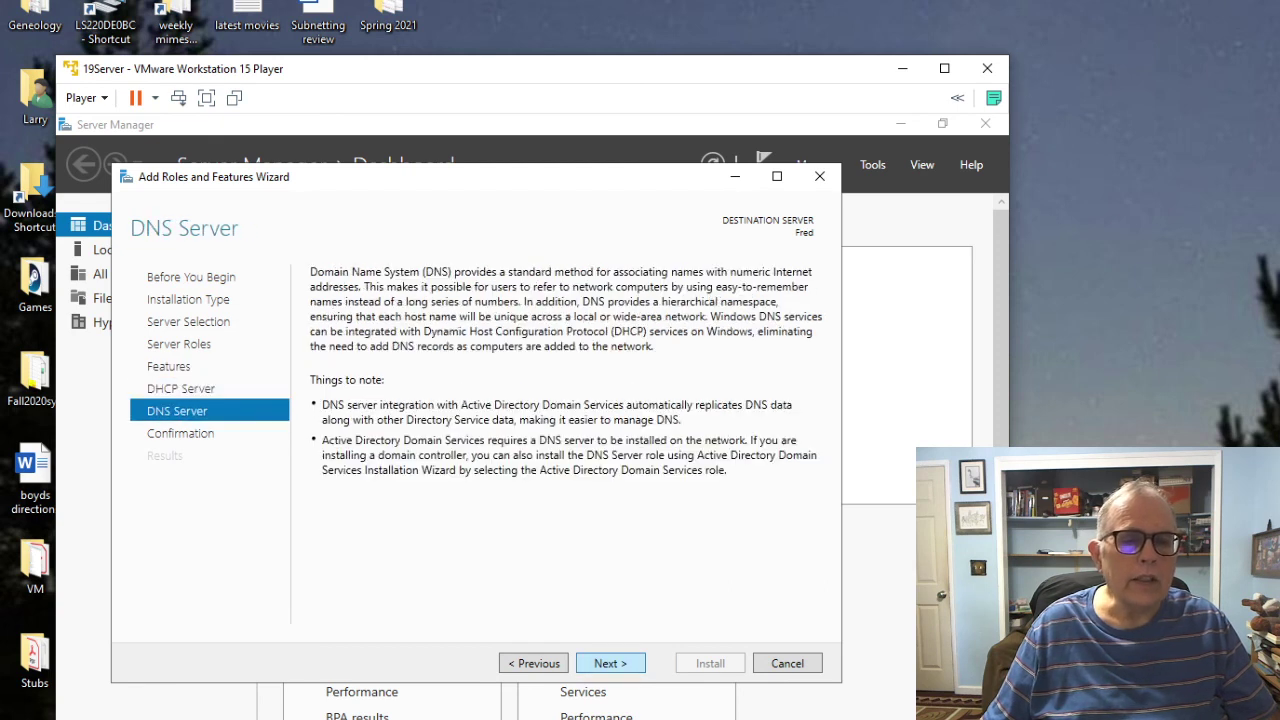
left_click(610, 663)
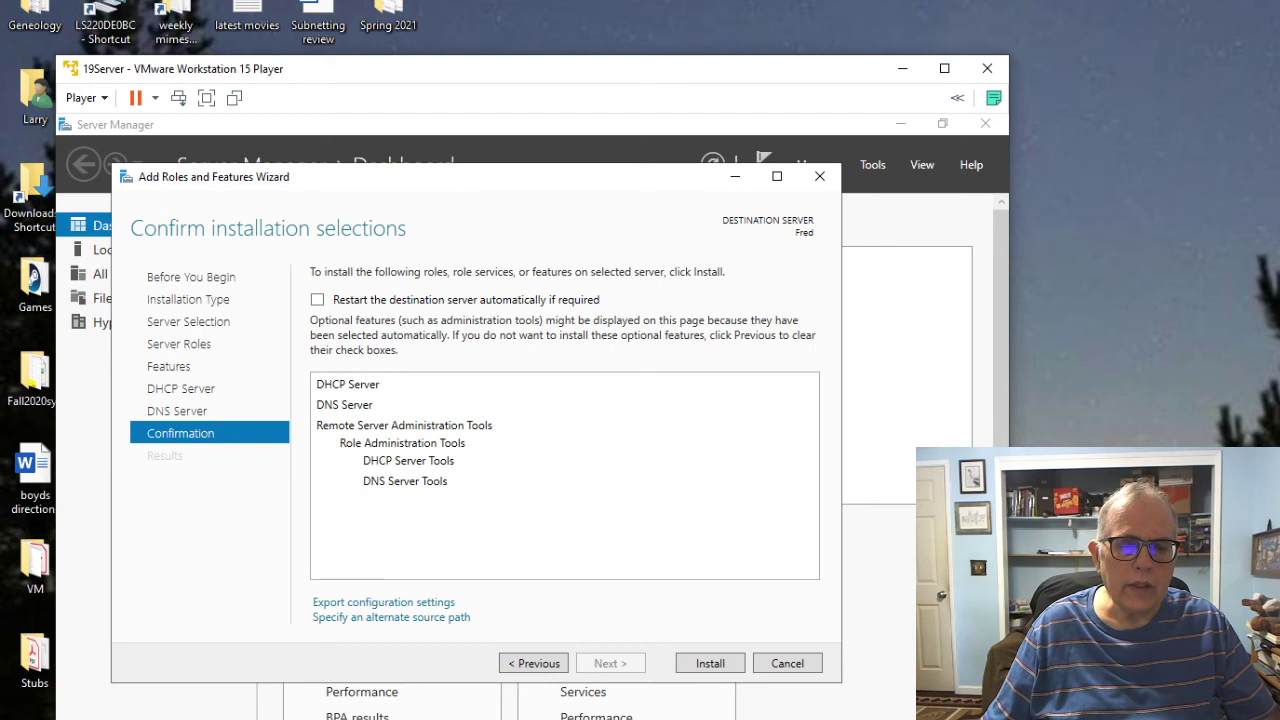
left_click(710, 663)
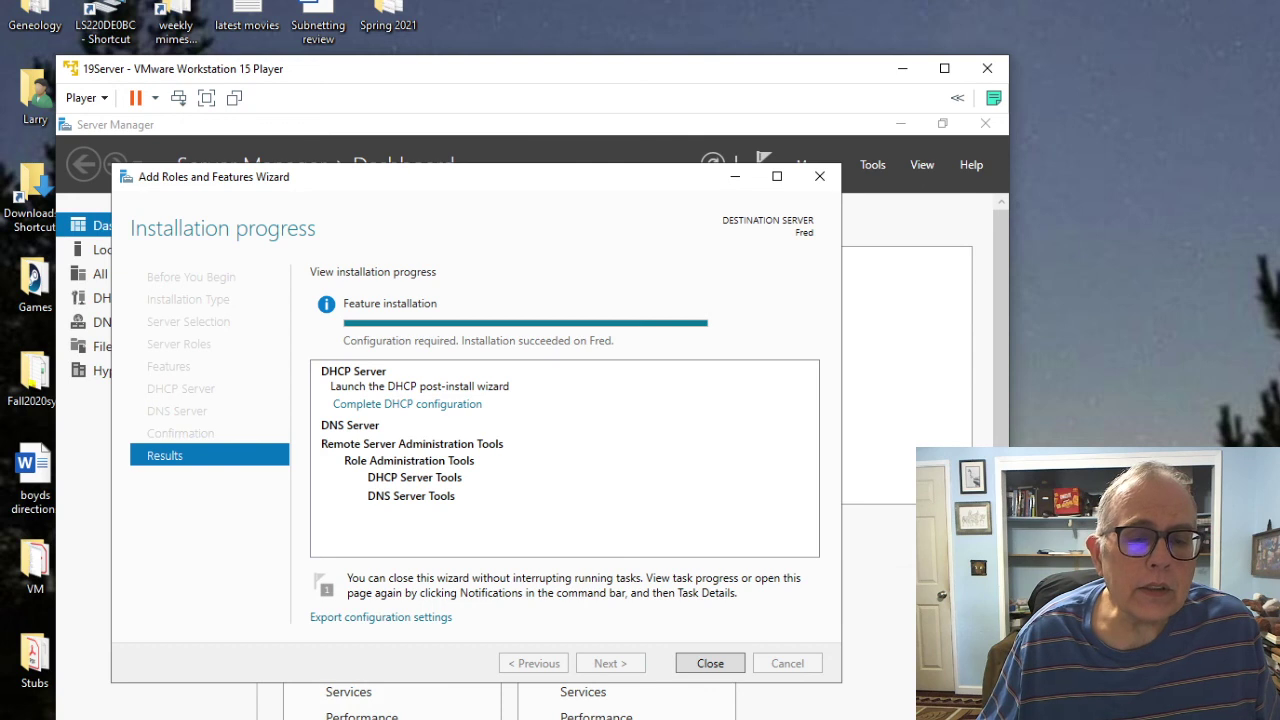
key("Return")
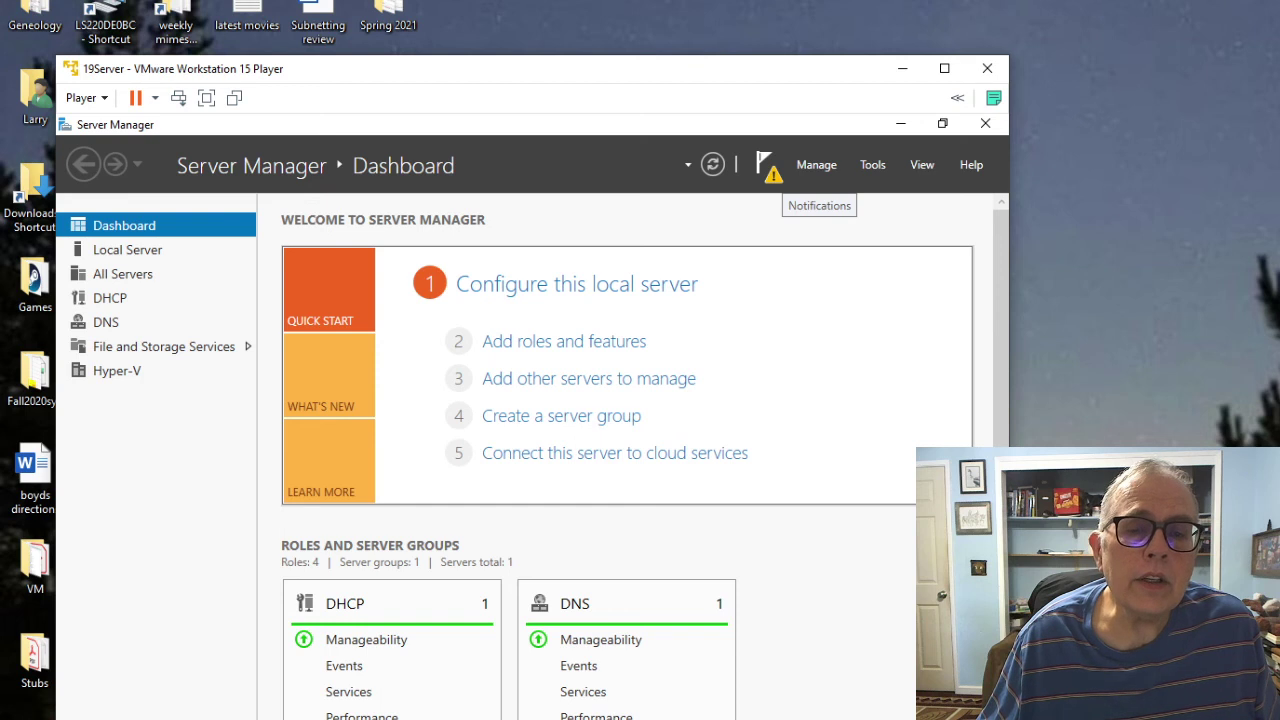
Step: Complete the DHCP post-install configuration from Notifications, committing the DHCP security groups
left_click(766, 166)
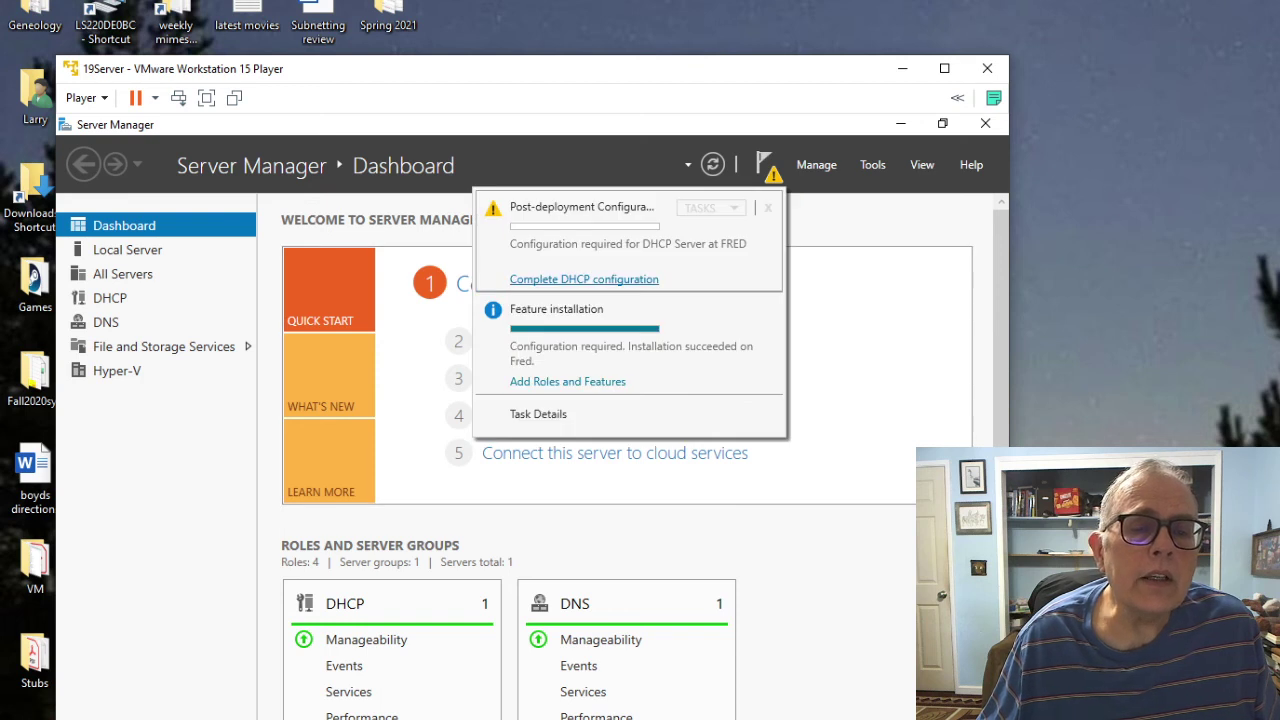
left_click(584, 279)
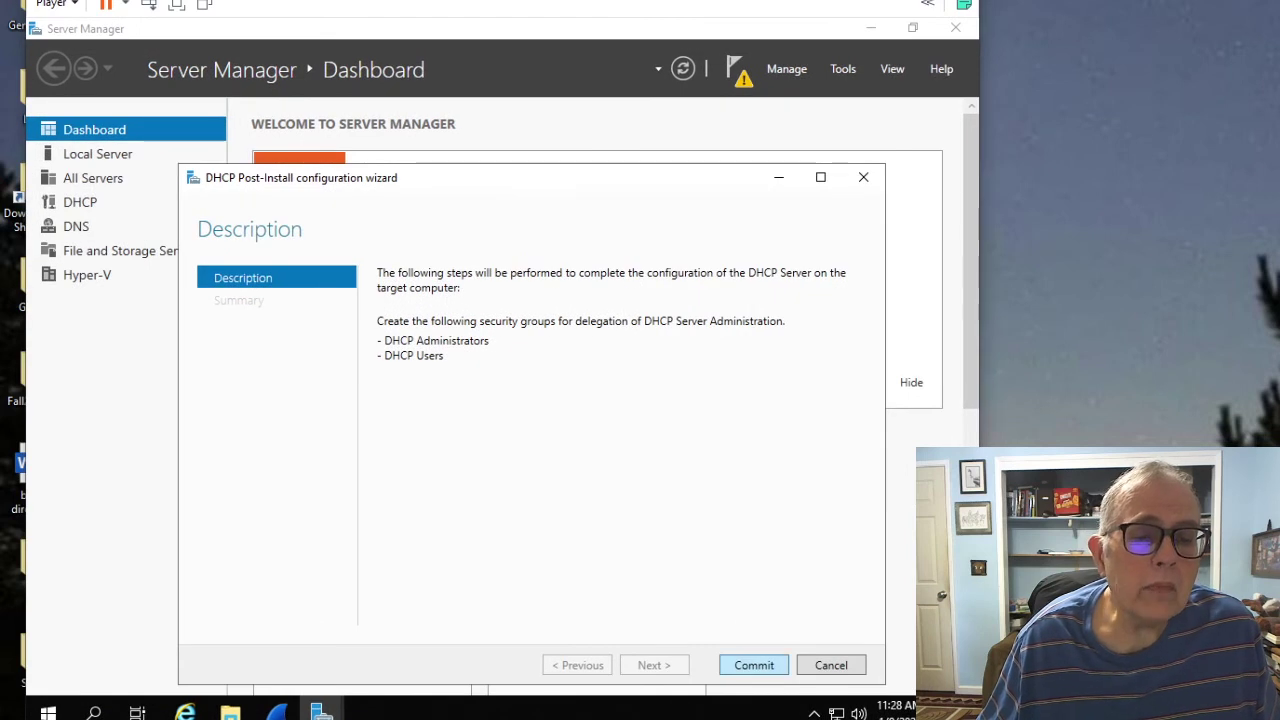
key("Return")
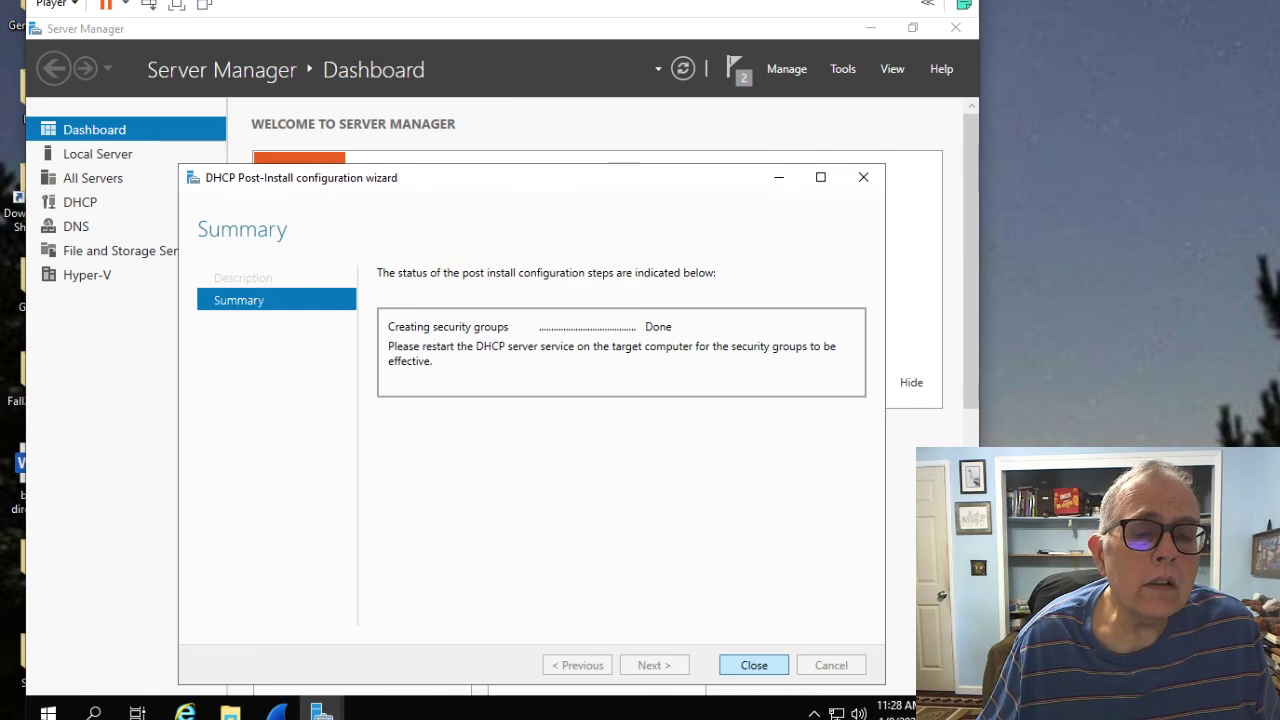
left_click(754, 665)
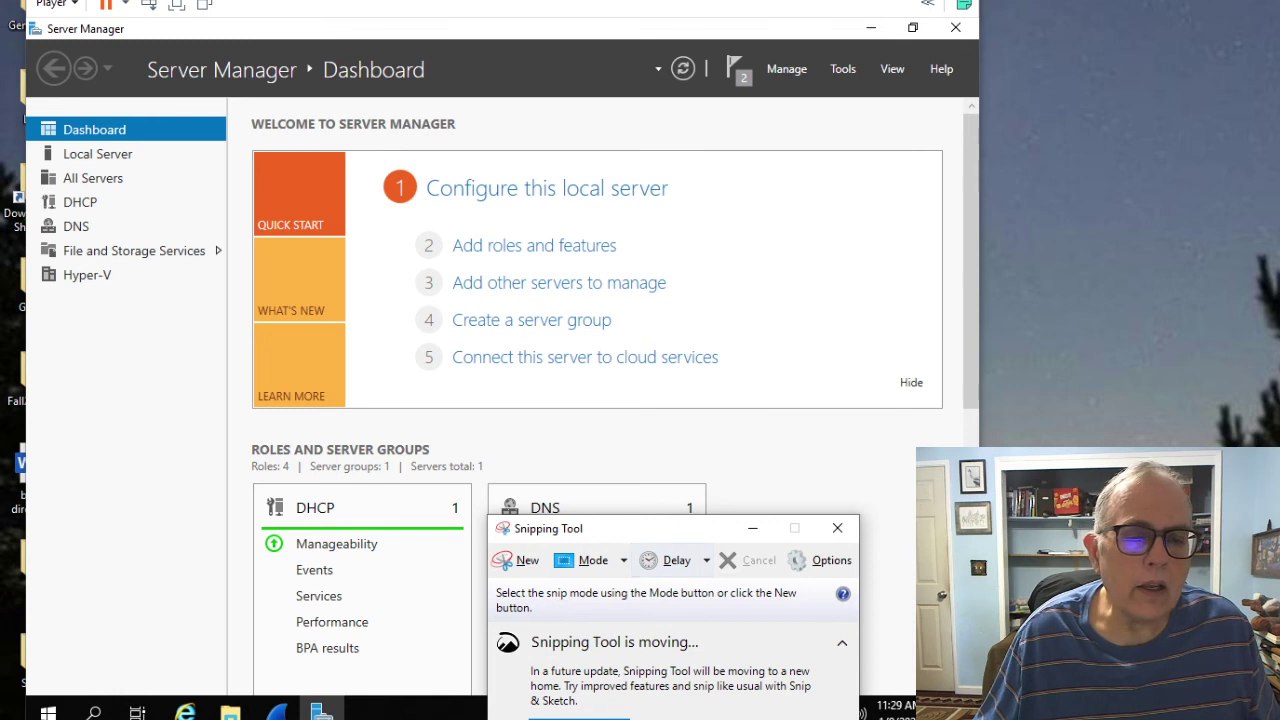
Step: Snip the top of the Server Manager Dashboard and save it as JPEG lab1a
left_click(502, 562)
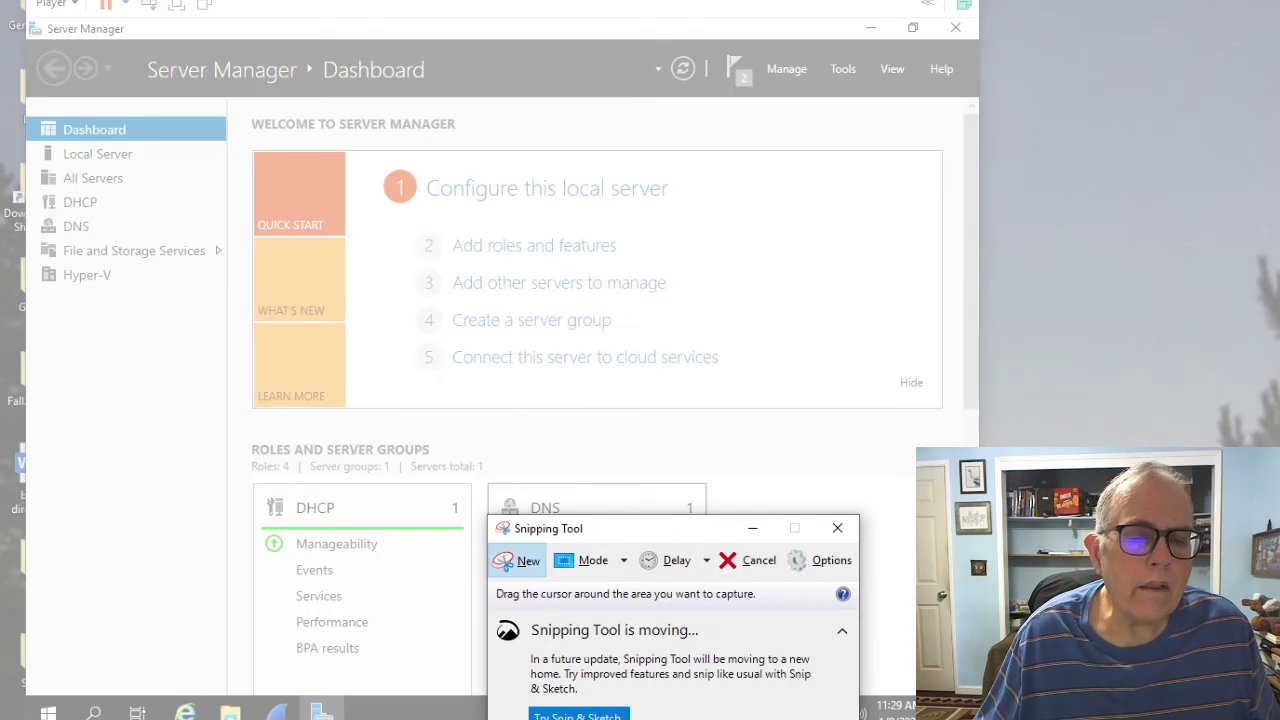
left_click_drag(18, 48, 773, 438)
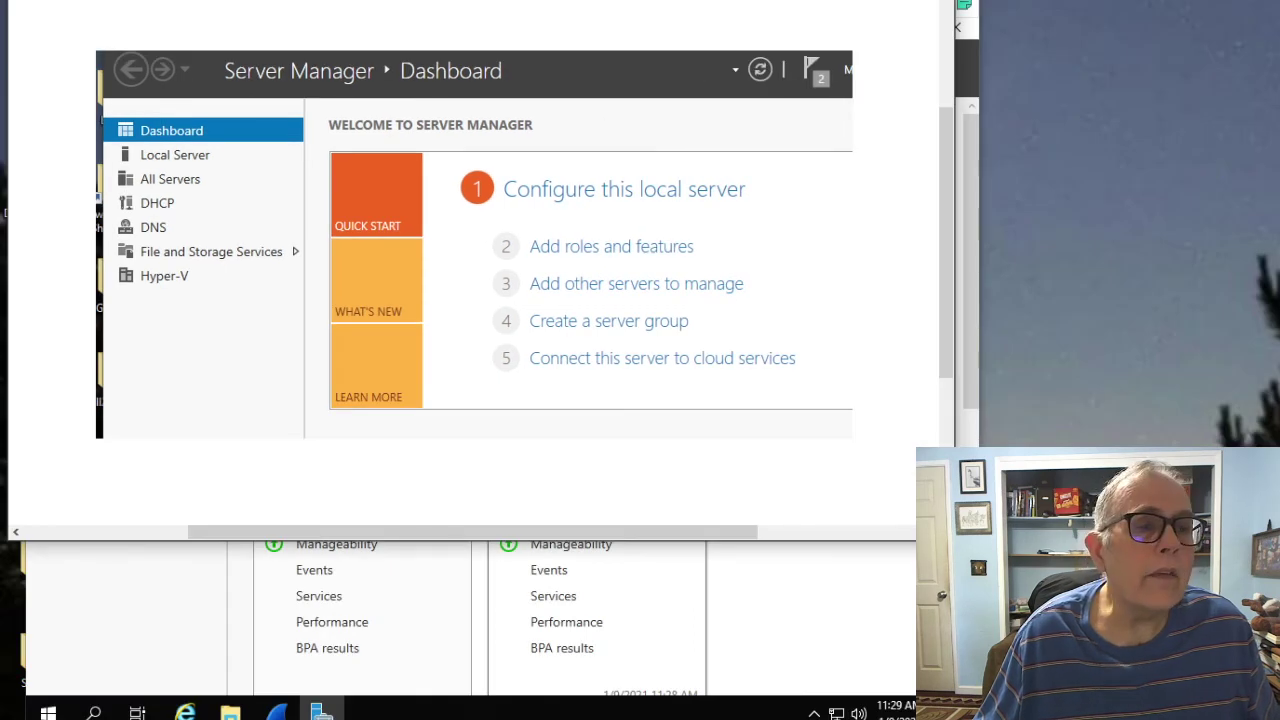
key("alt+f")
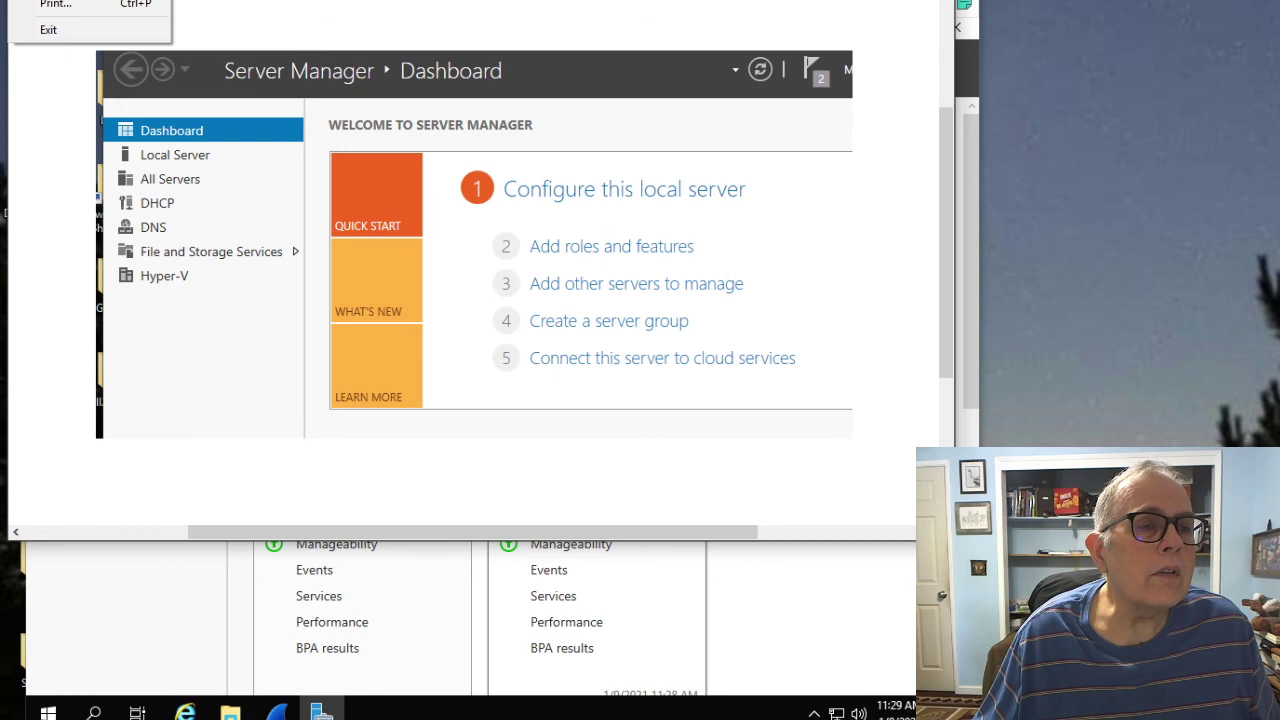
key("a")
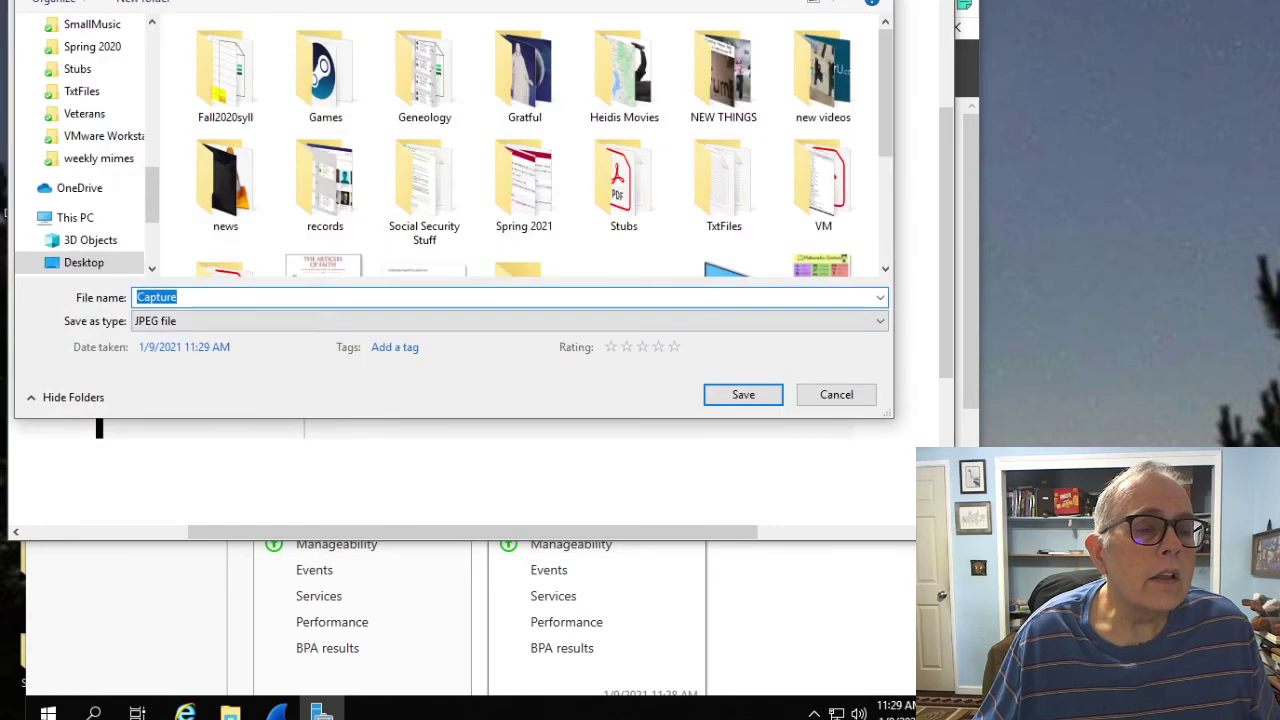
type("lab1")
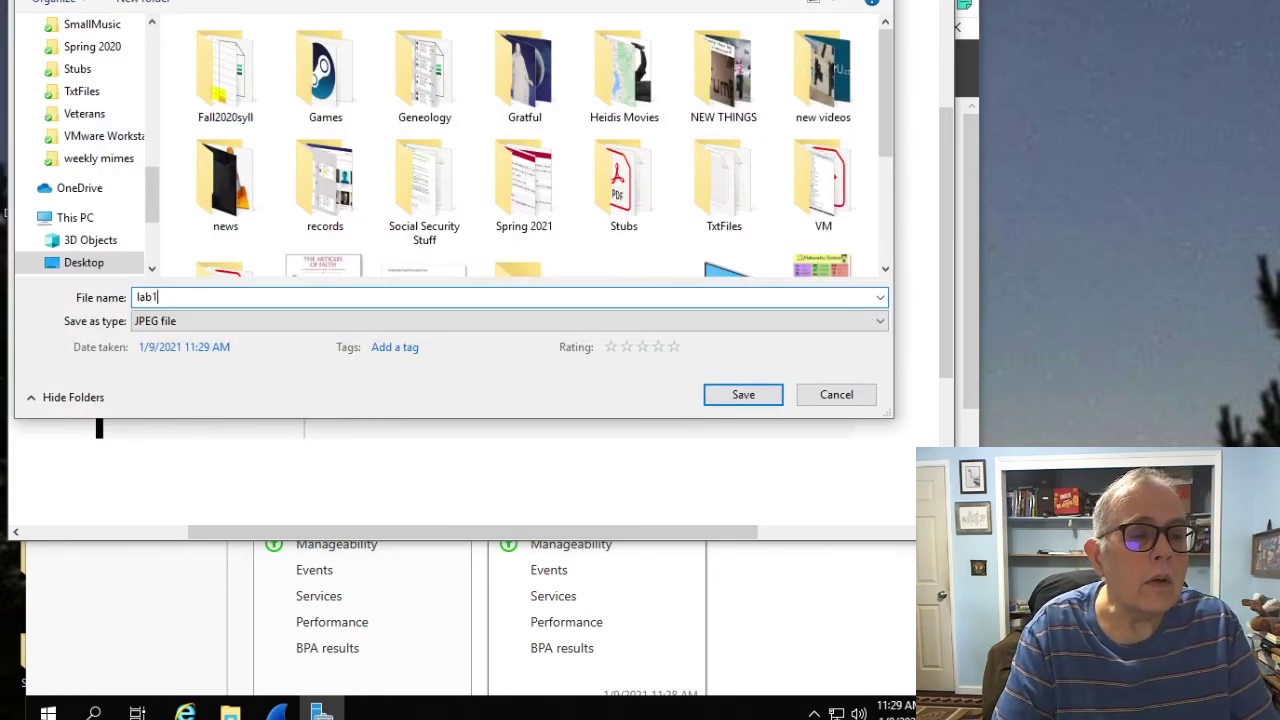
type("a")
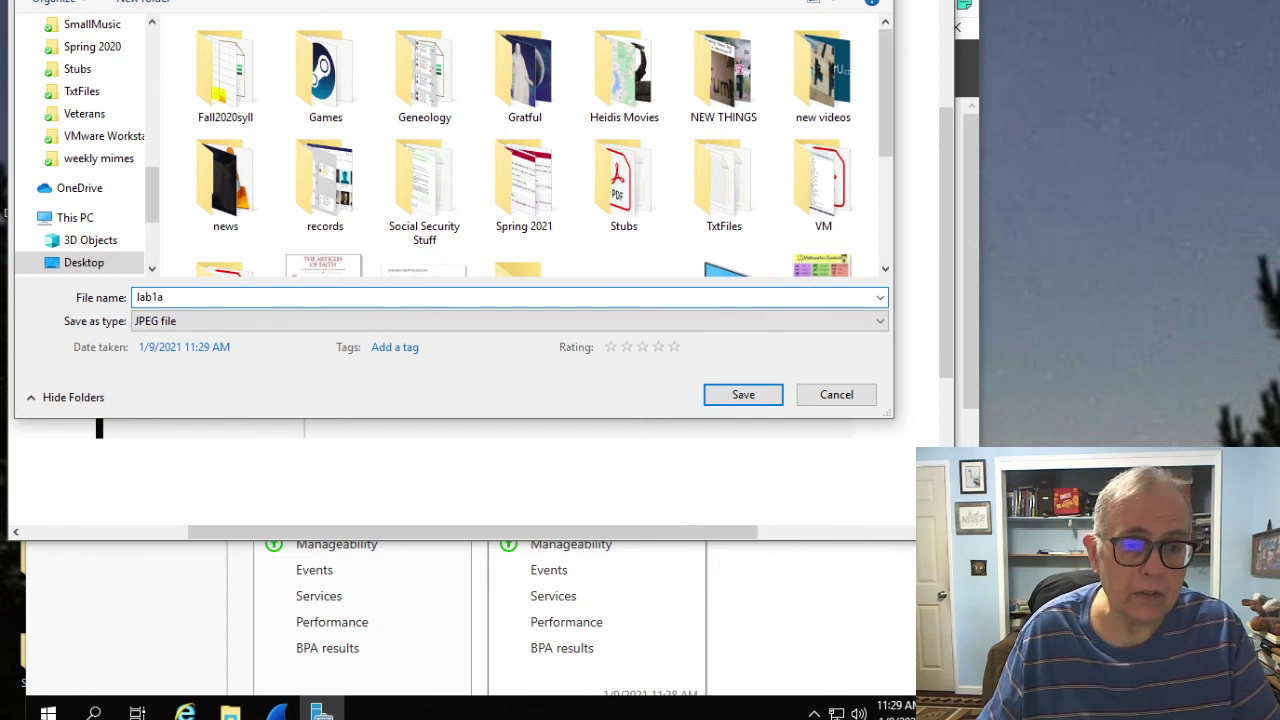
key("Return")
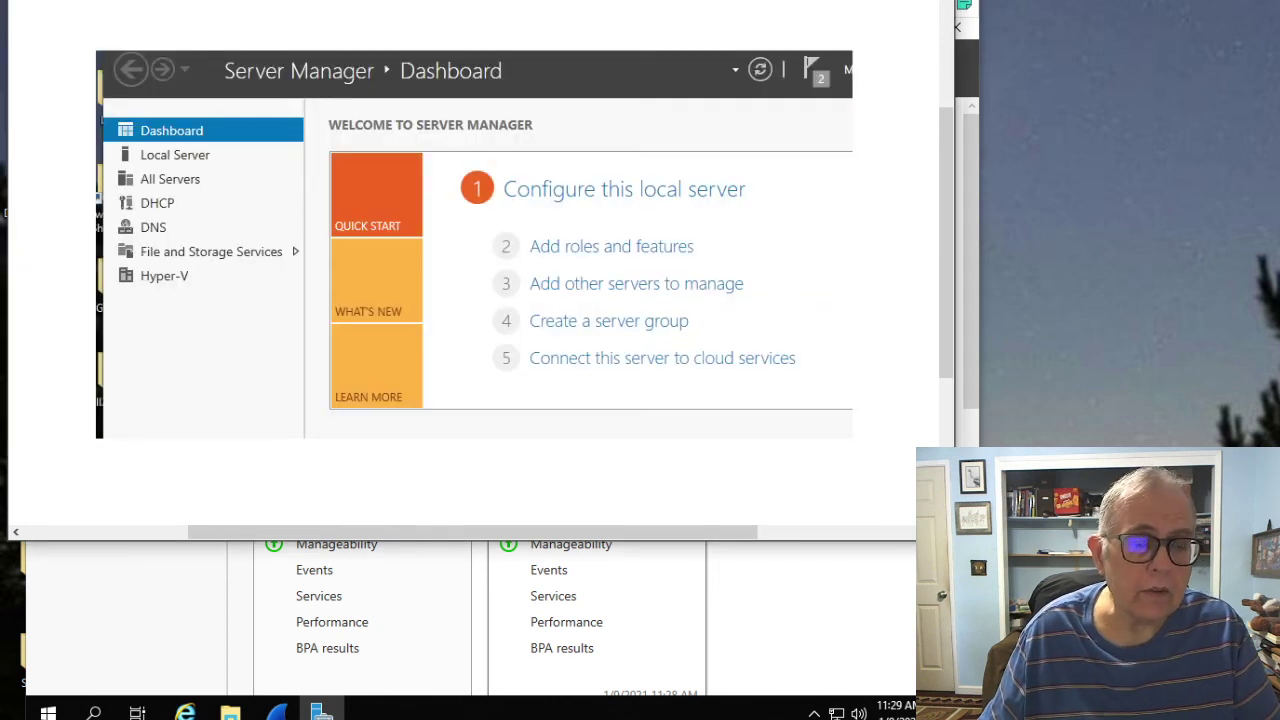
key("alt+F4")
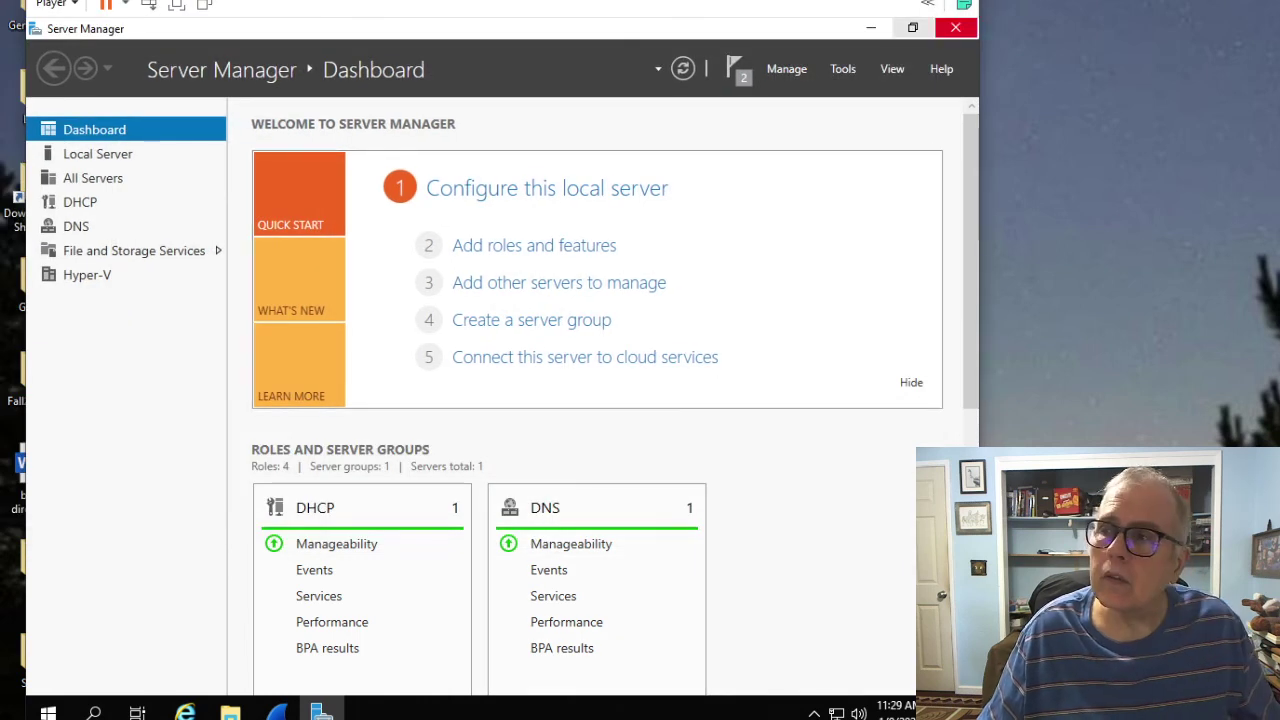
Step: Close Server Manager, then close the Network window after dismissing its discovery error
left_click(955, 27)
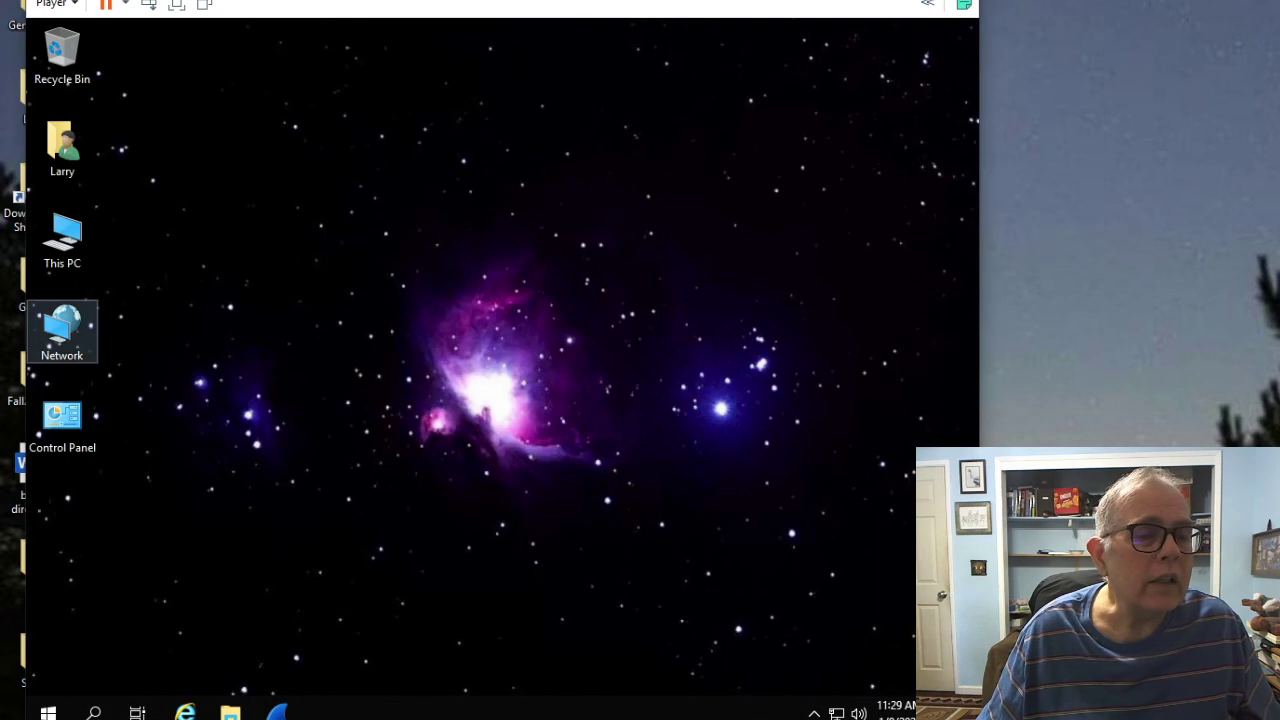
double_click(62, 328)
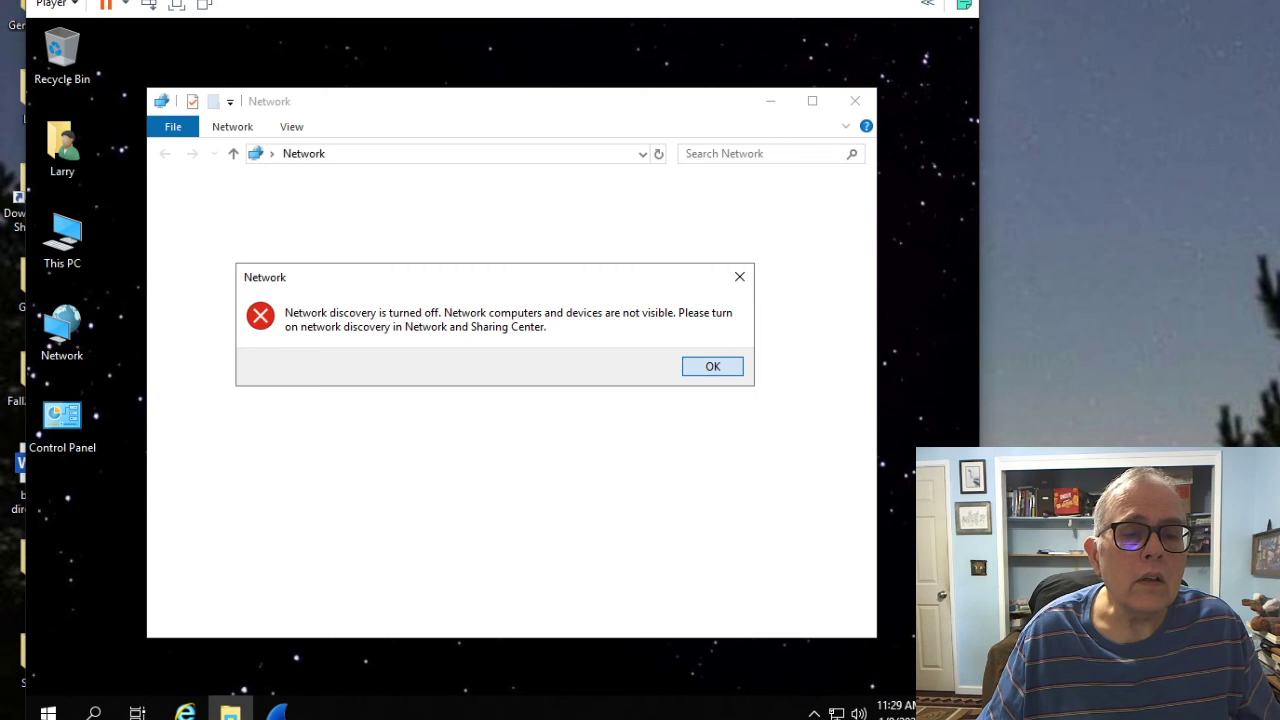
left_click(712, 366)
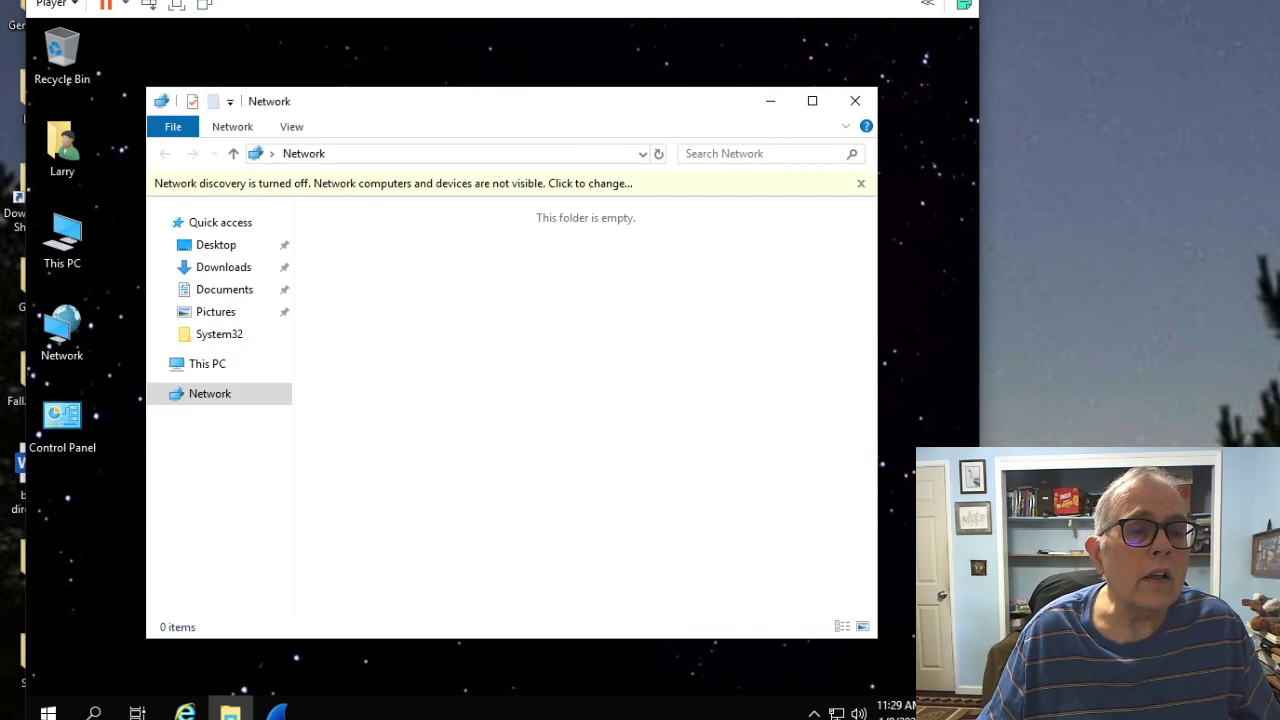
left_click(855, 101)
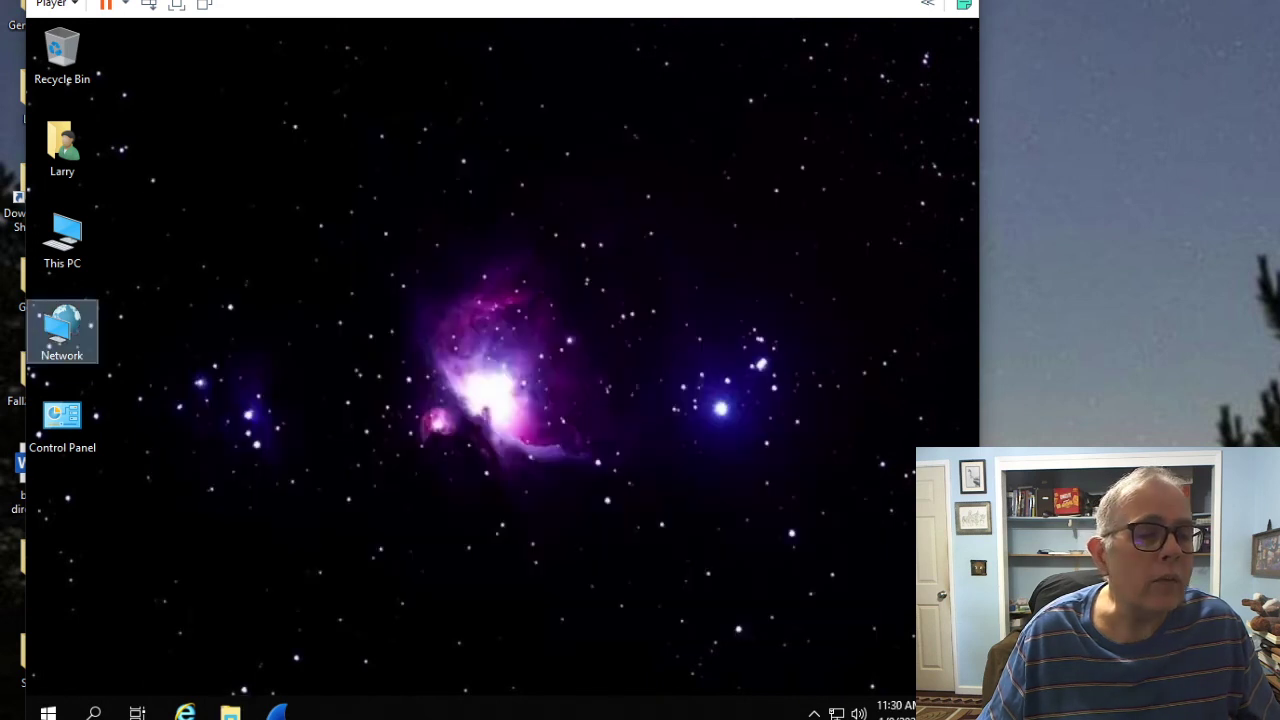
Step: Go through Control Panel's Network and Sharing Center to the adapter list
double_click(62, 418)
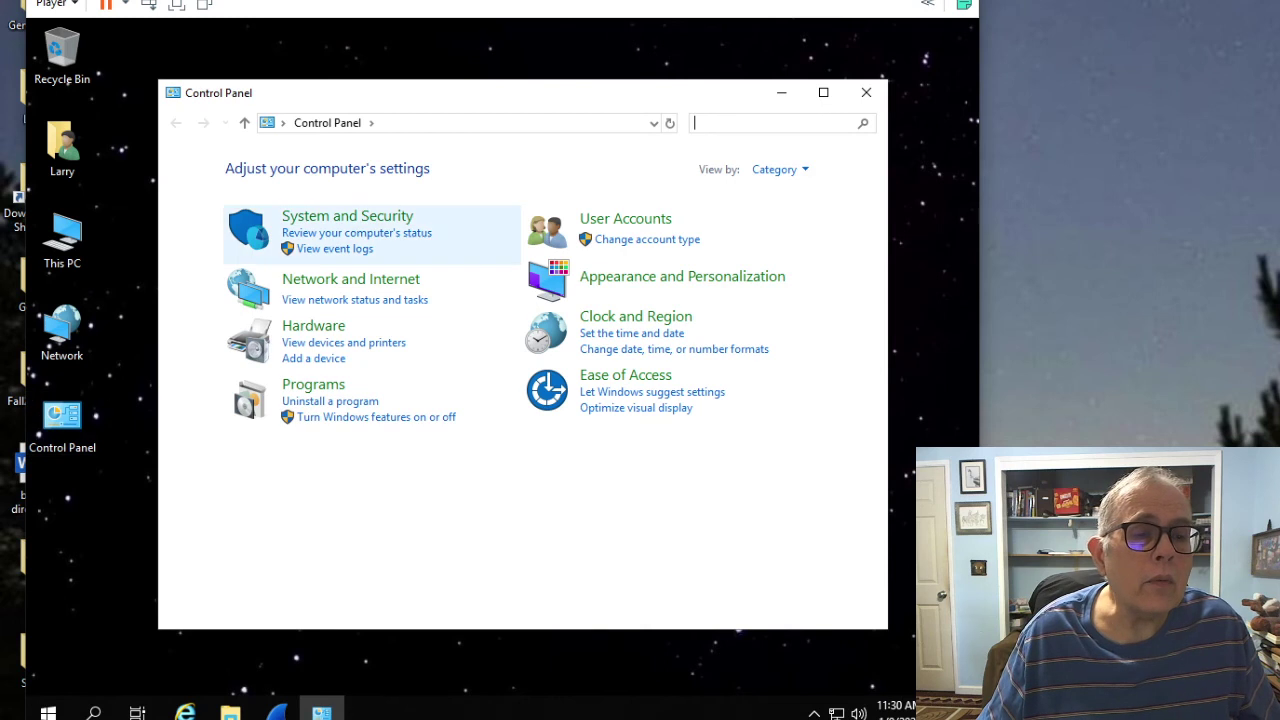
left_click(350, 279)
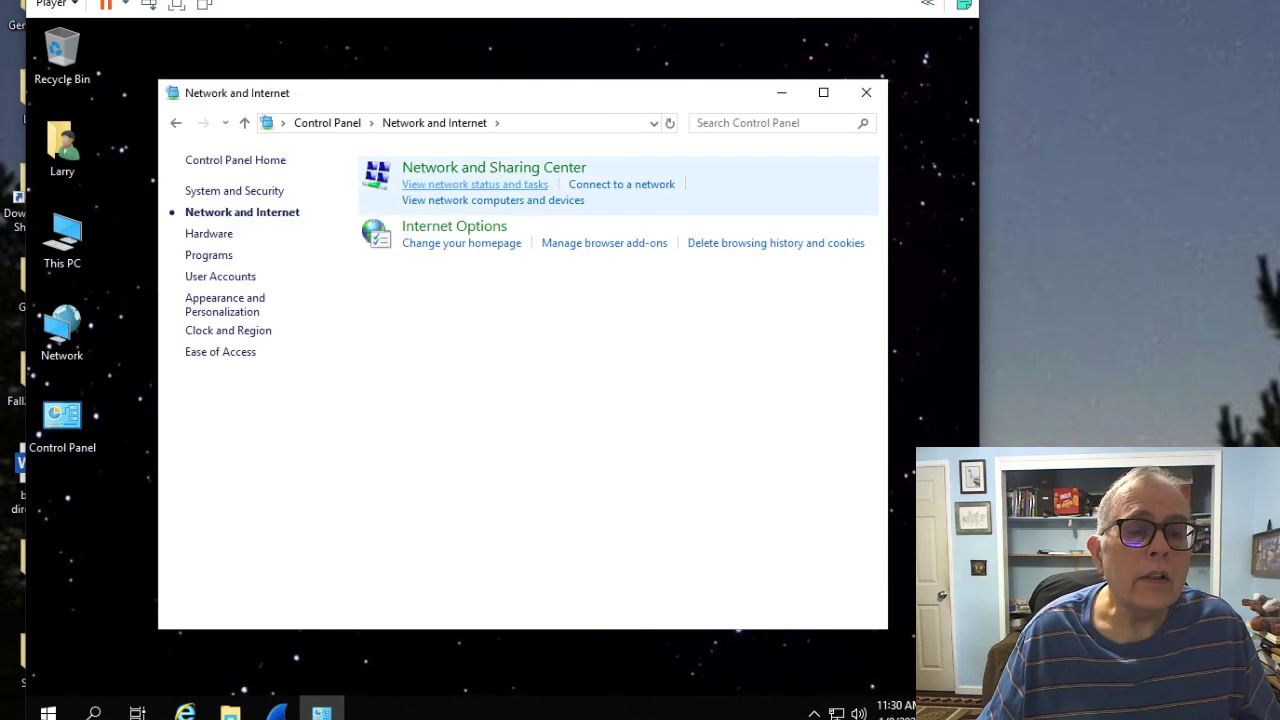
left_click(494, 167)
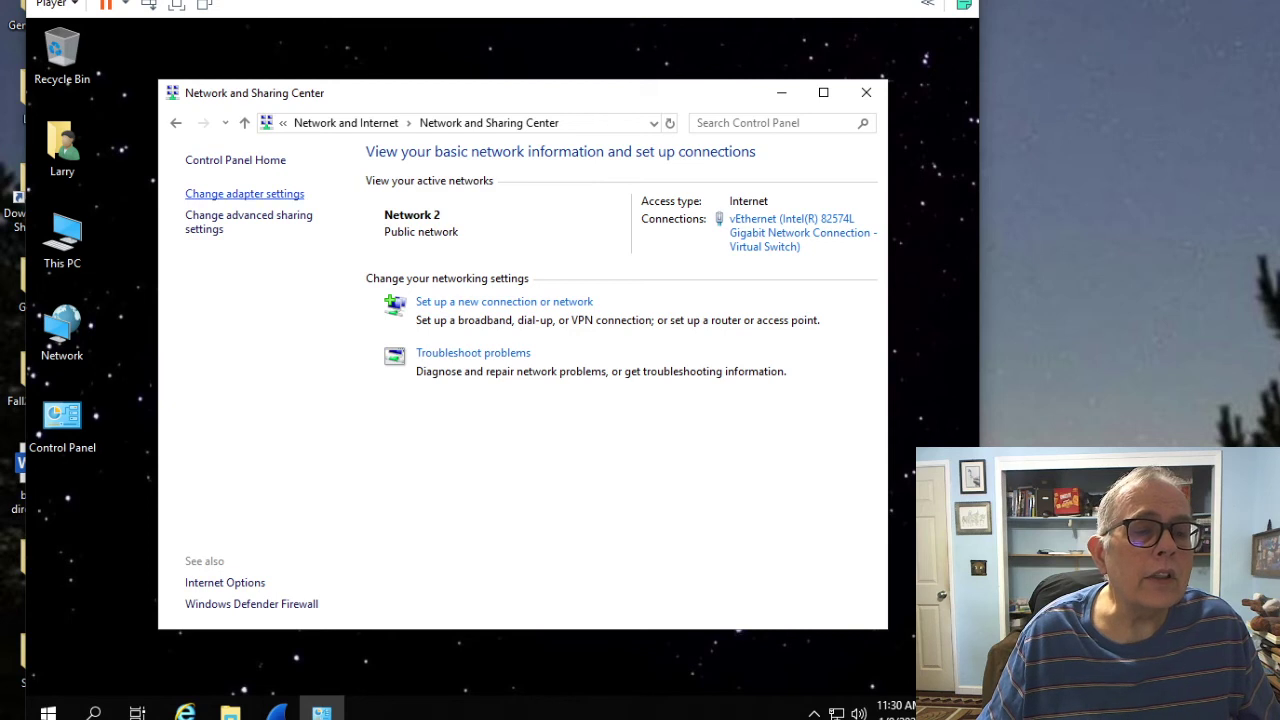
left_click(244, 193)
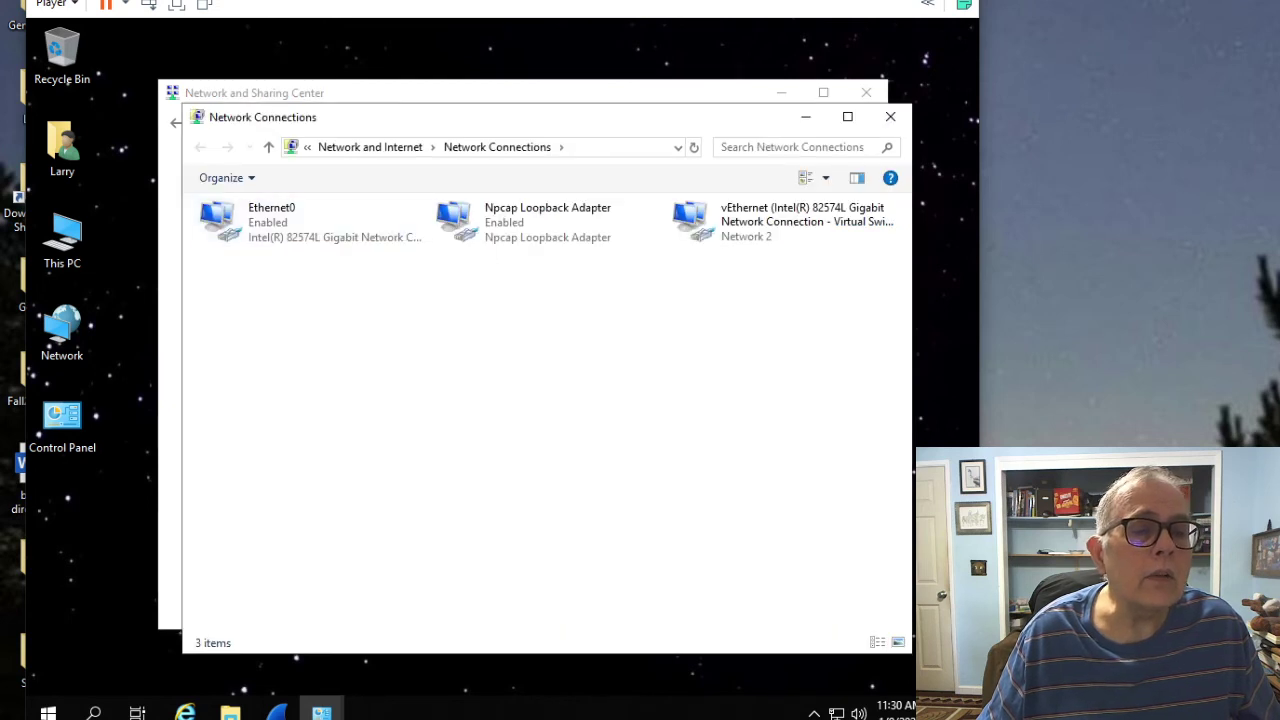
right_click(263, 231)
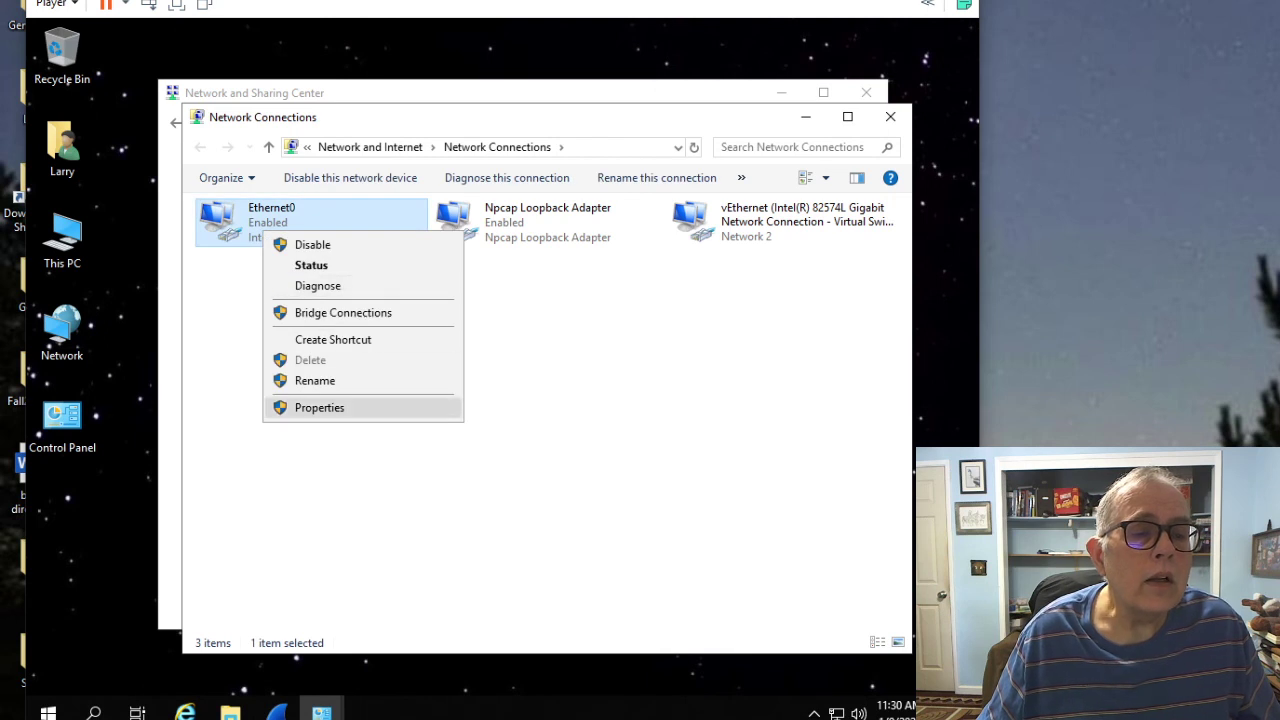
left_click(319, 407)
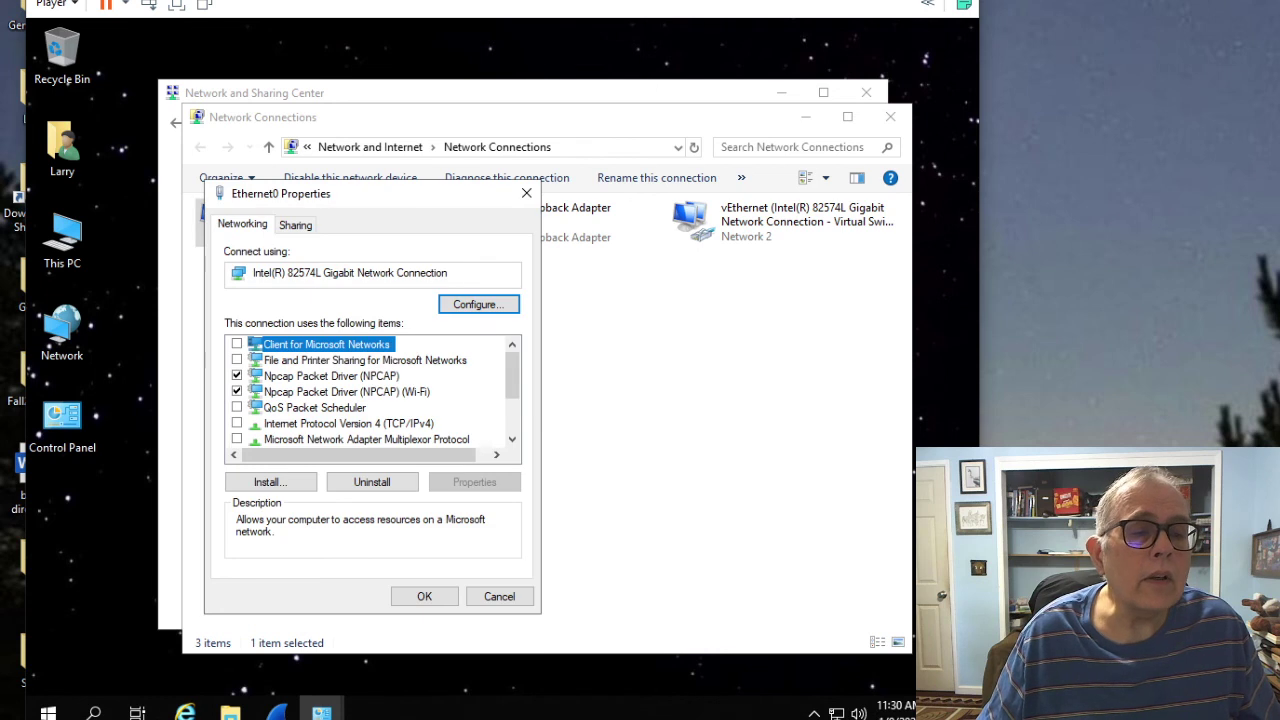
left_click(348, 423)
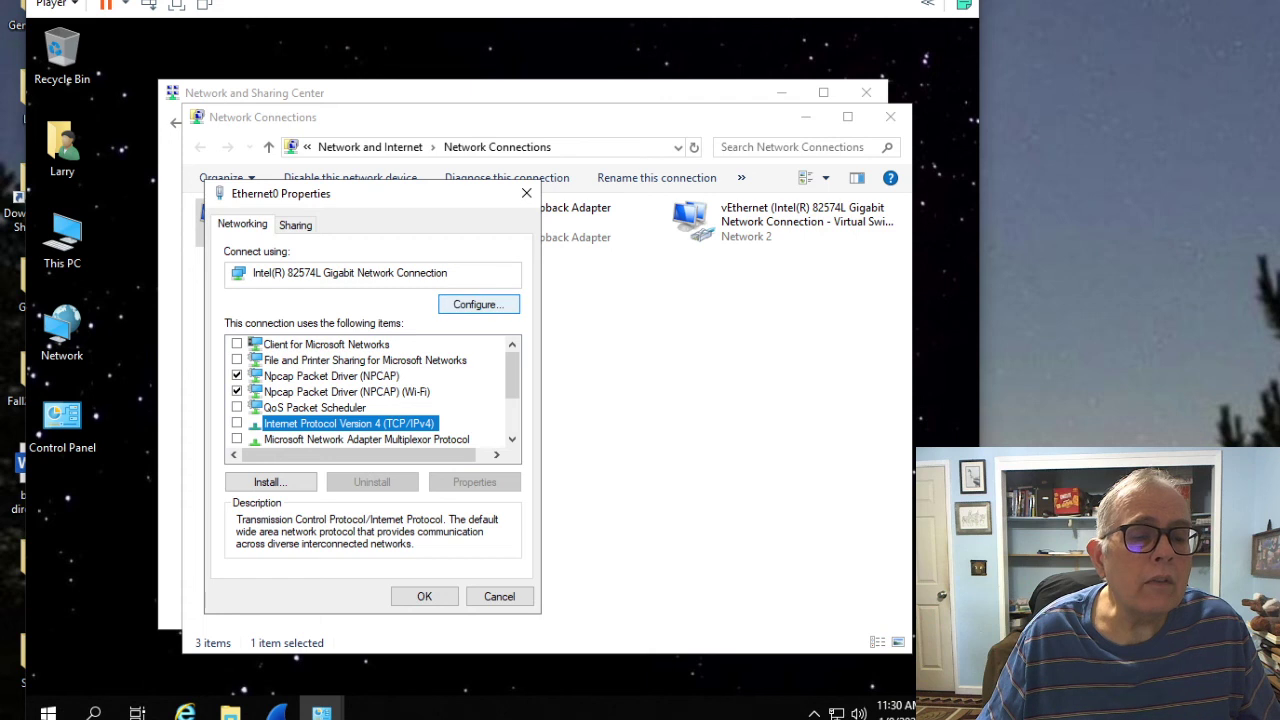
left_click(478, 304)
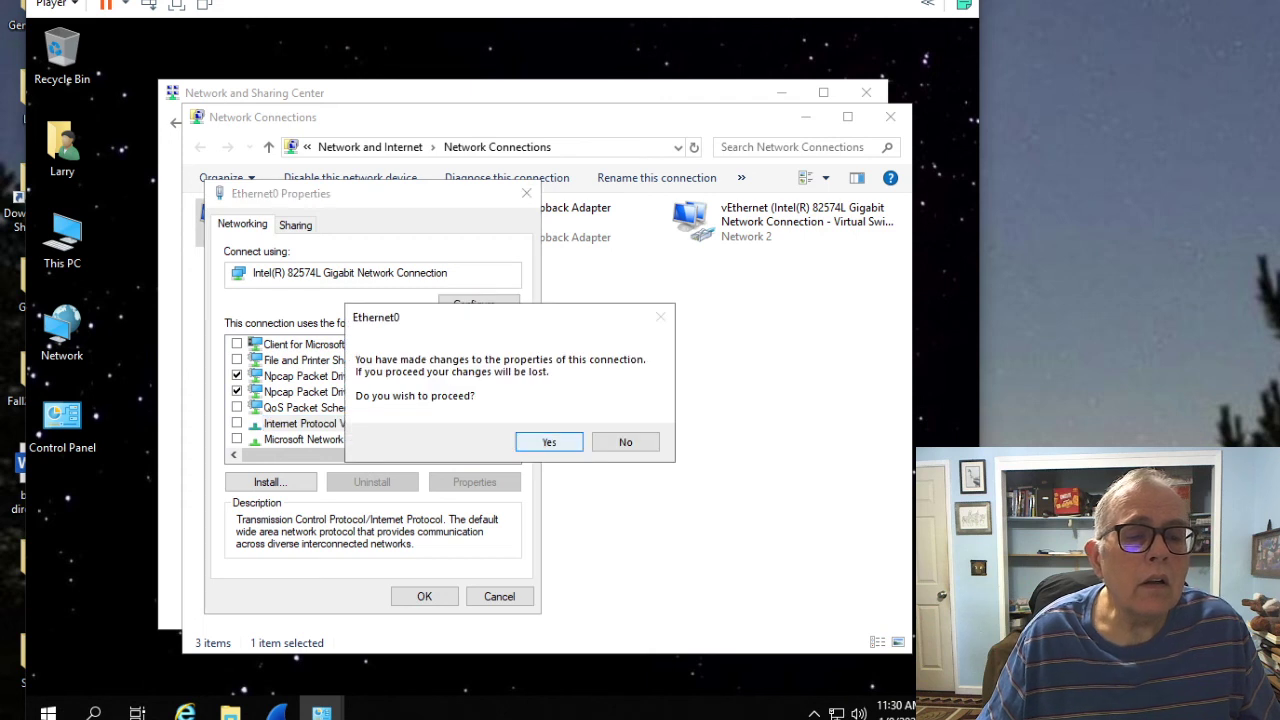
key("Tab")
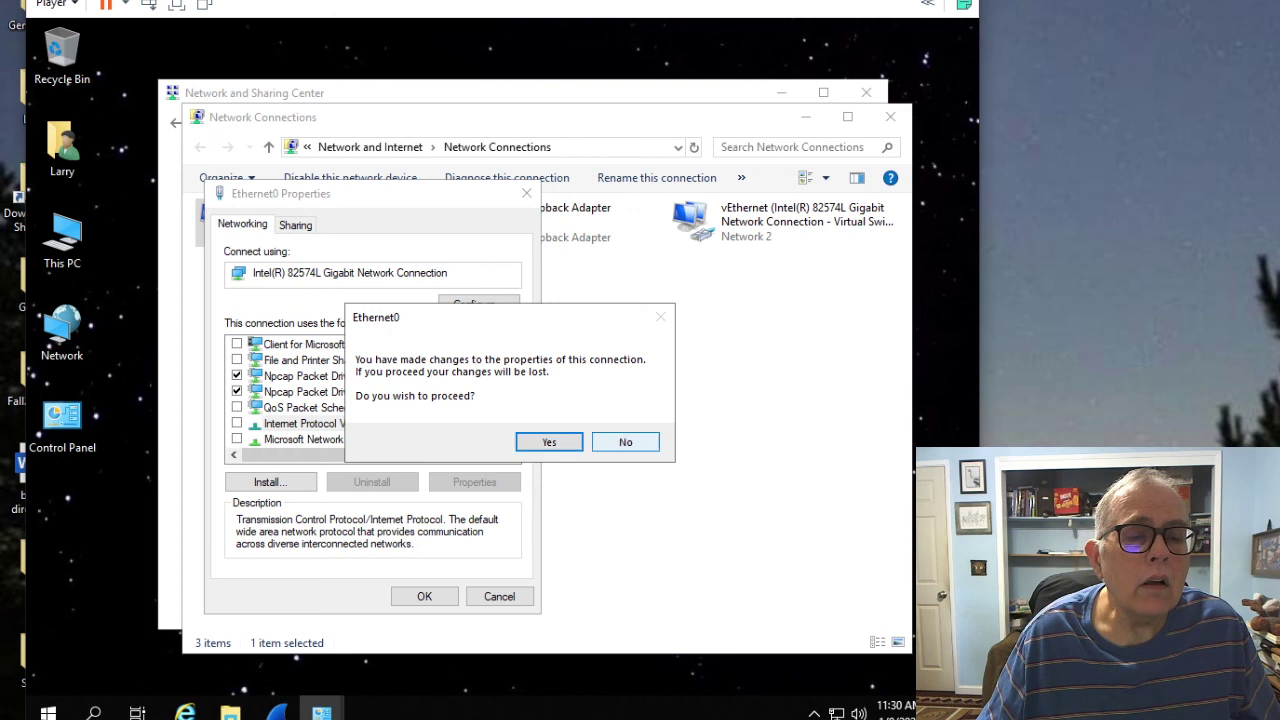
key("Return")
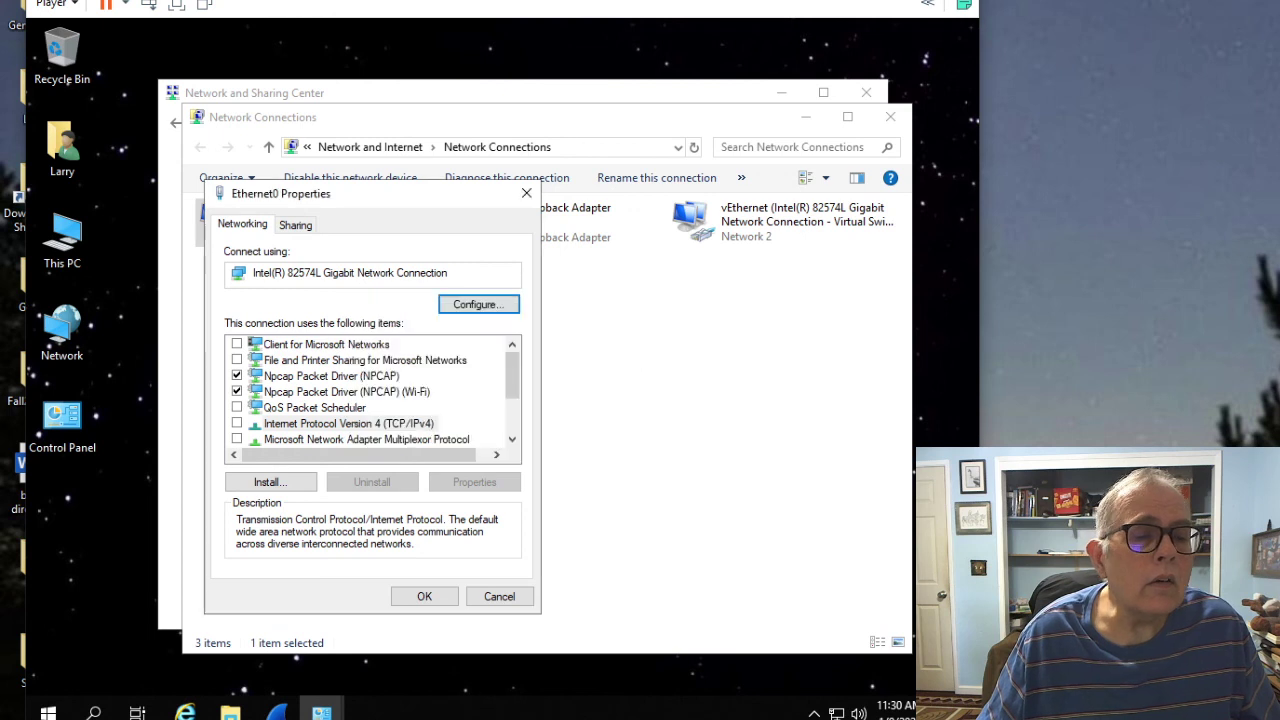
key("Tab")
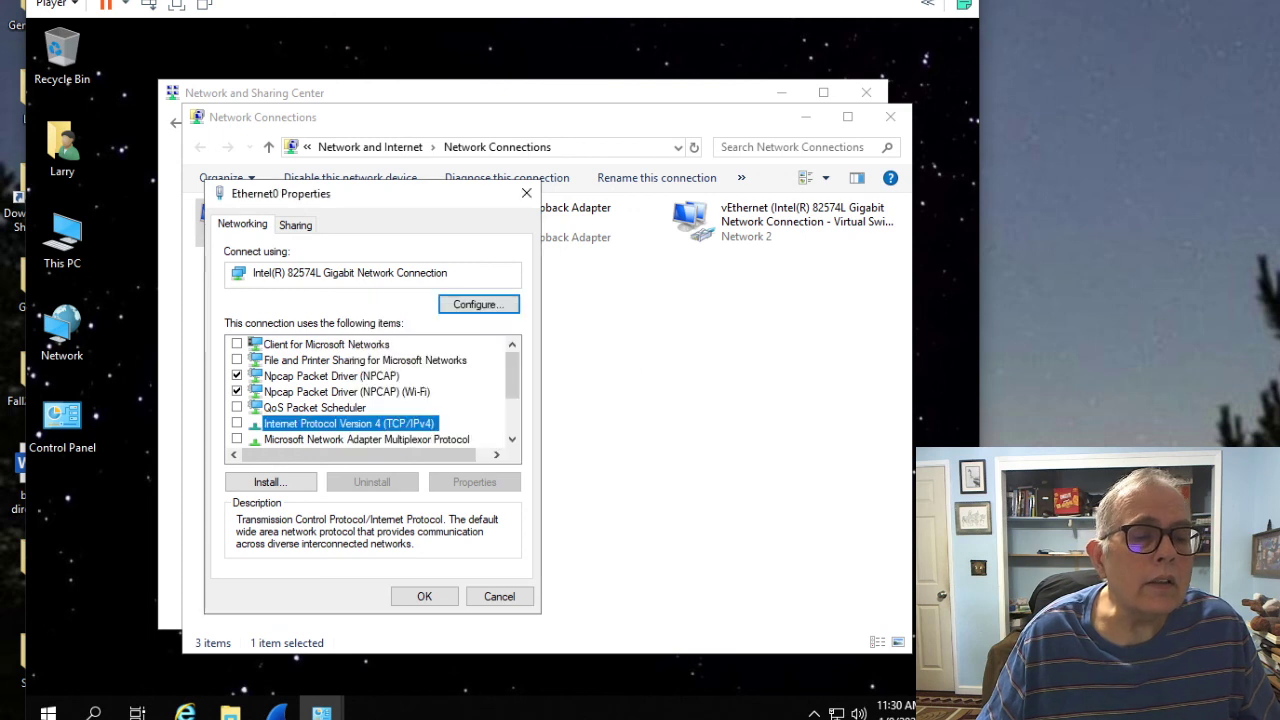
key("Tab")
key("Return")
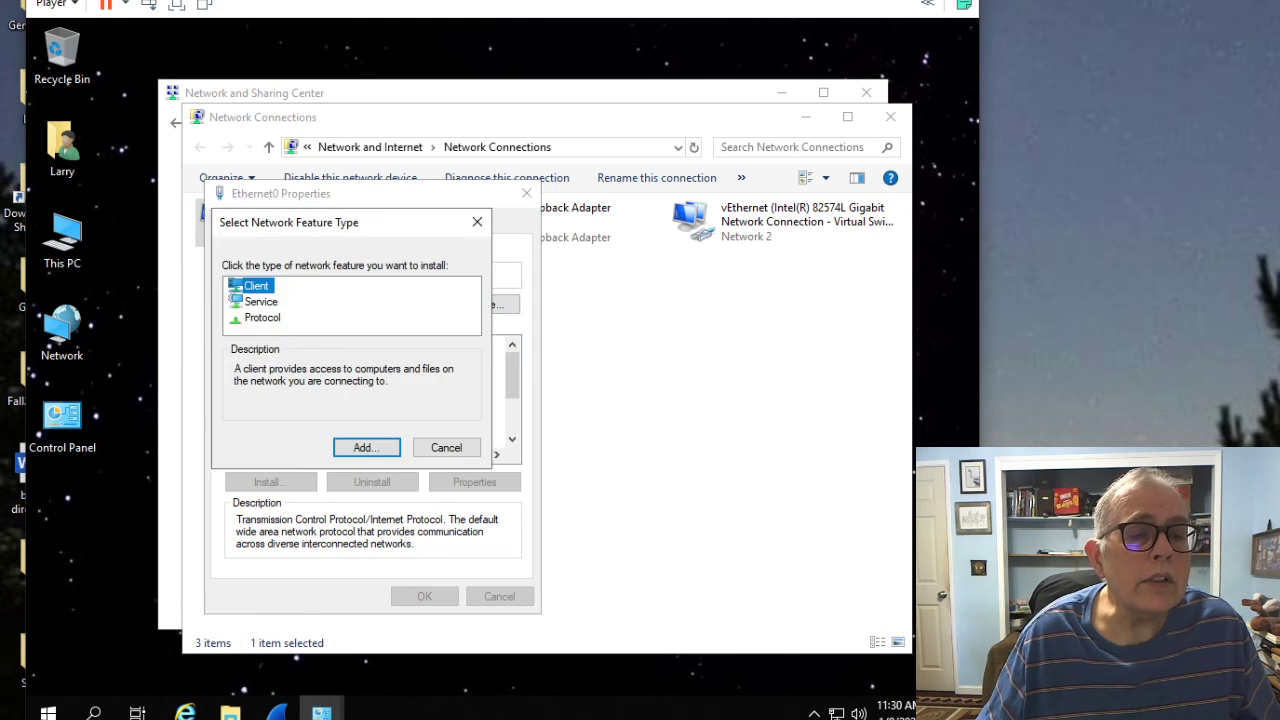
key("Return")
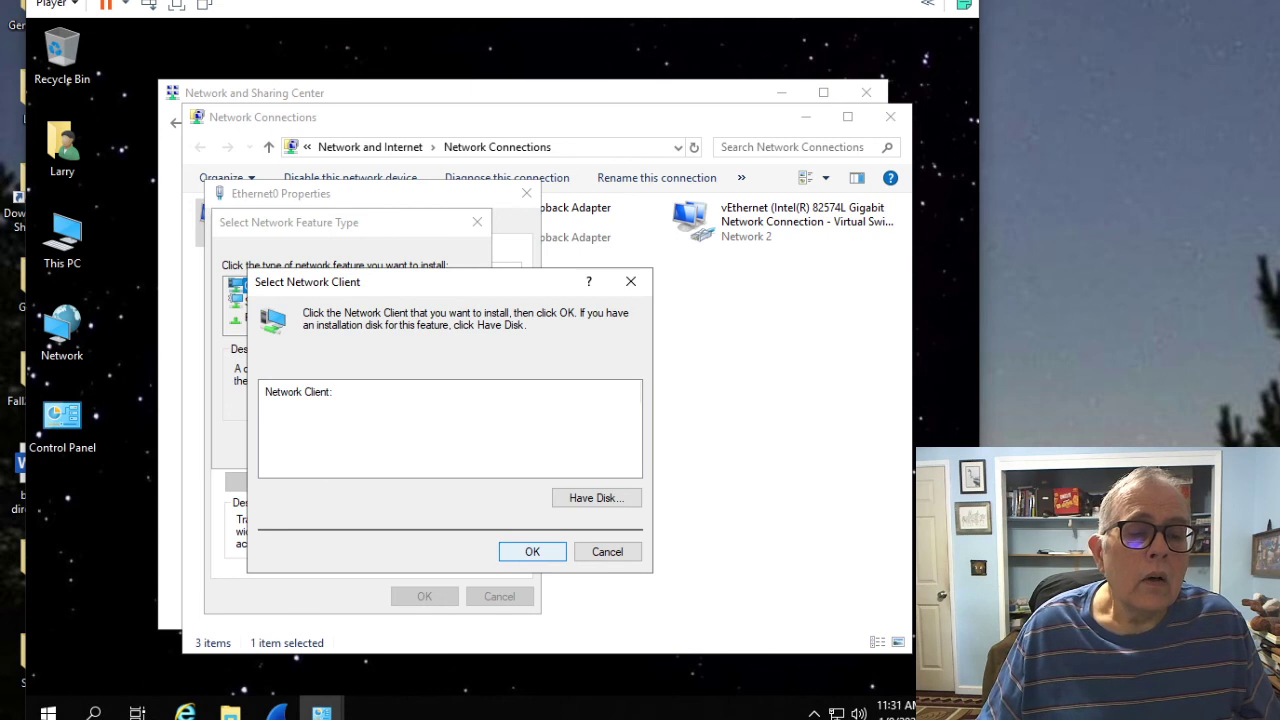
key("Return")
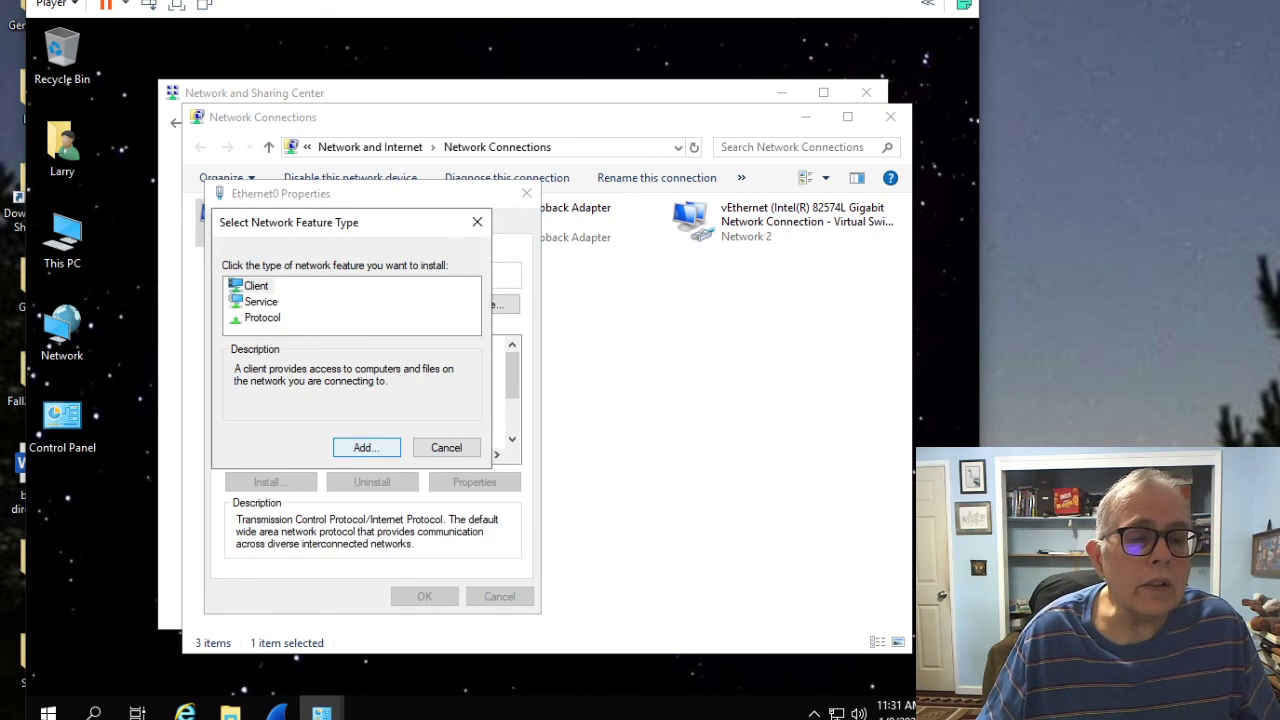
key("Return")
key("Return")
key("Tab")
key("Return")
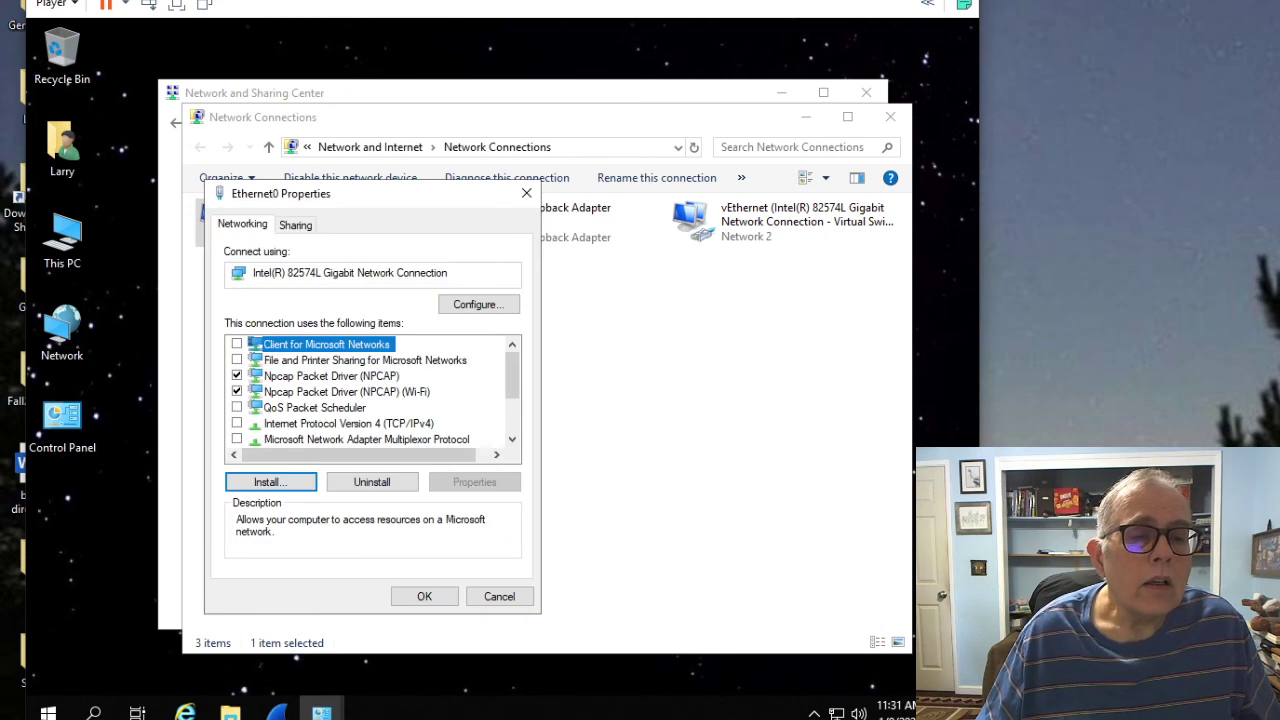
left_click(526, 193)
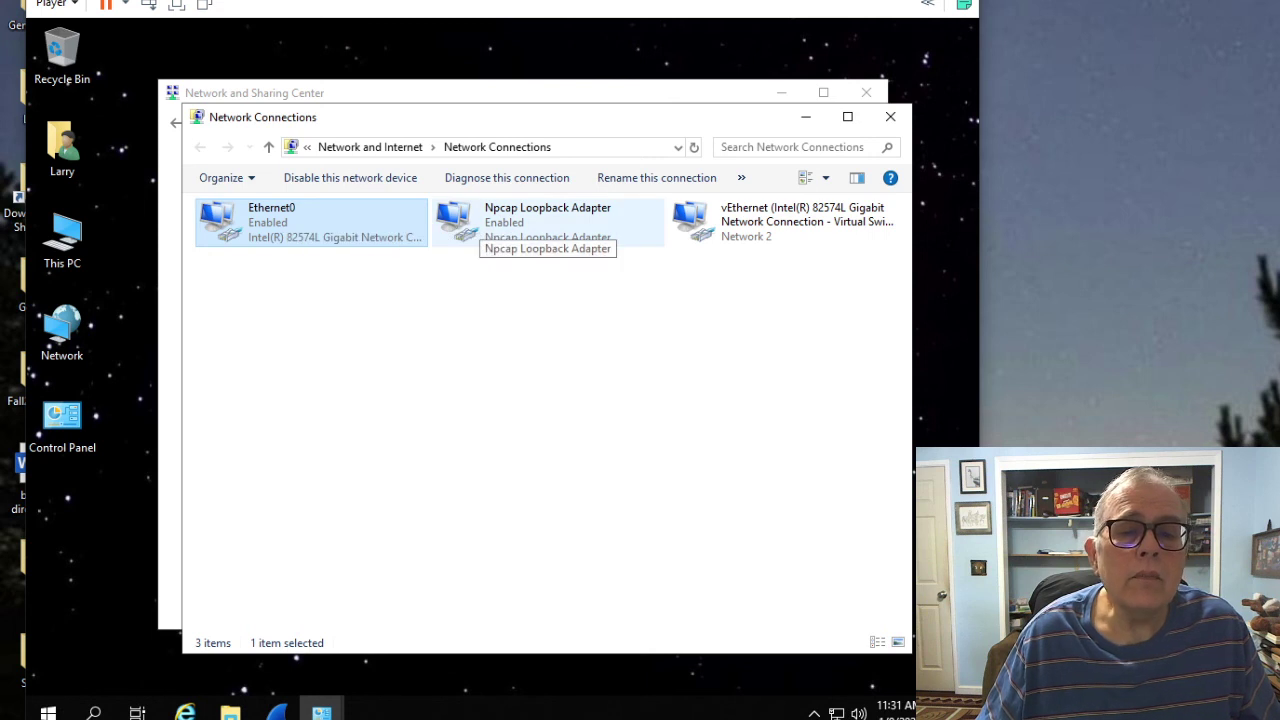
left_click(785, 221)
Step: Open the Internet Protocol Version 4 properties of the vEthernet adapter
right_click(739, 223)
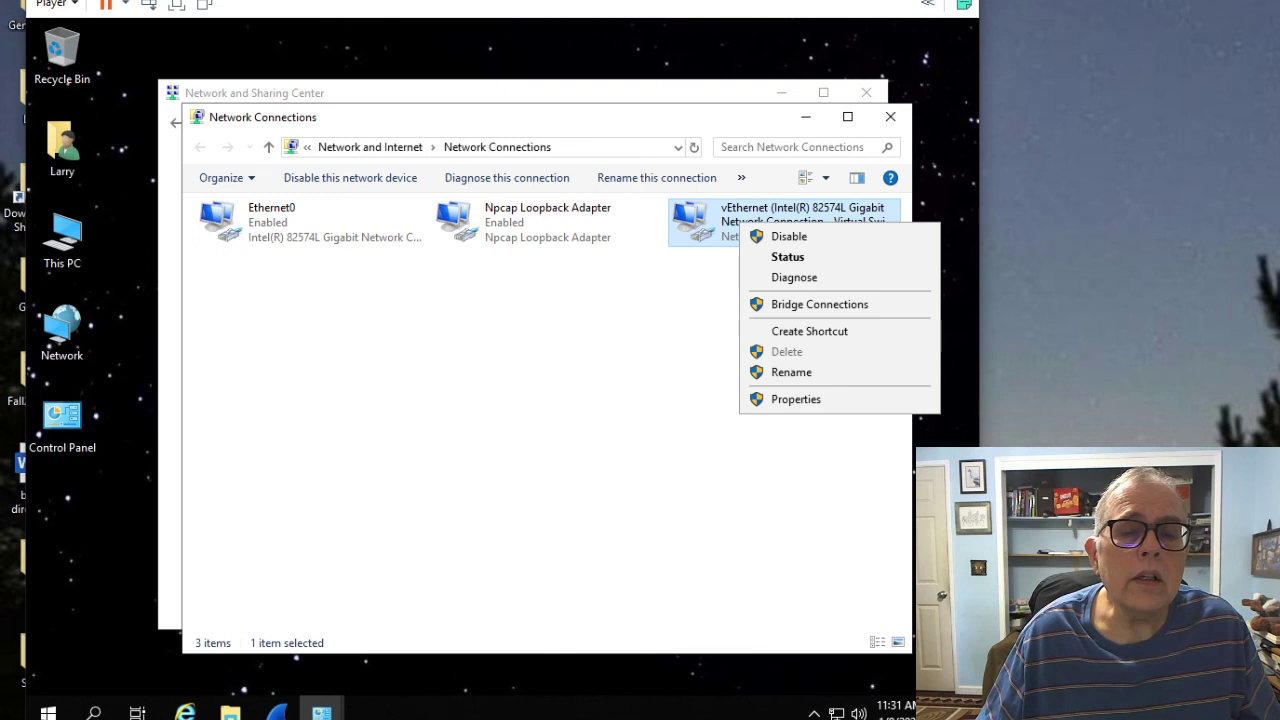
left_click(795, 399)
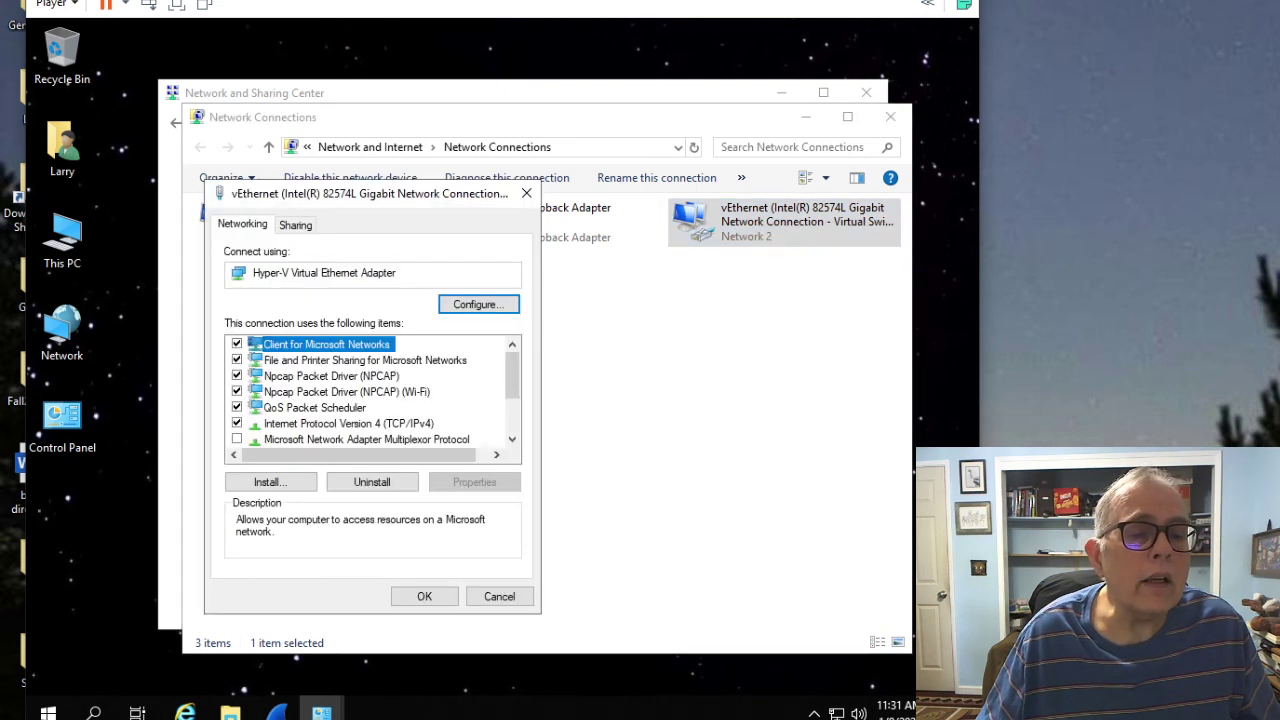
scroll(512, 380, "down", 1)
scroll(370, 392, "down", 1)
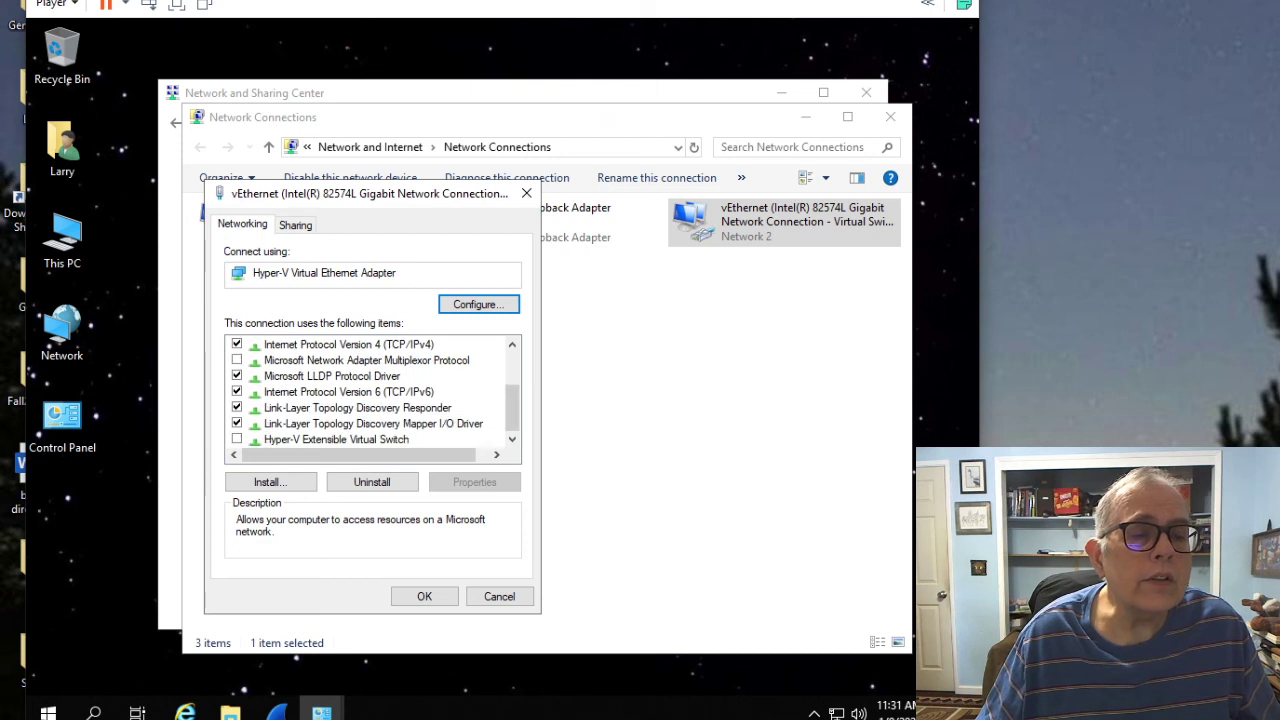
left_click(348, 344)
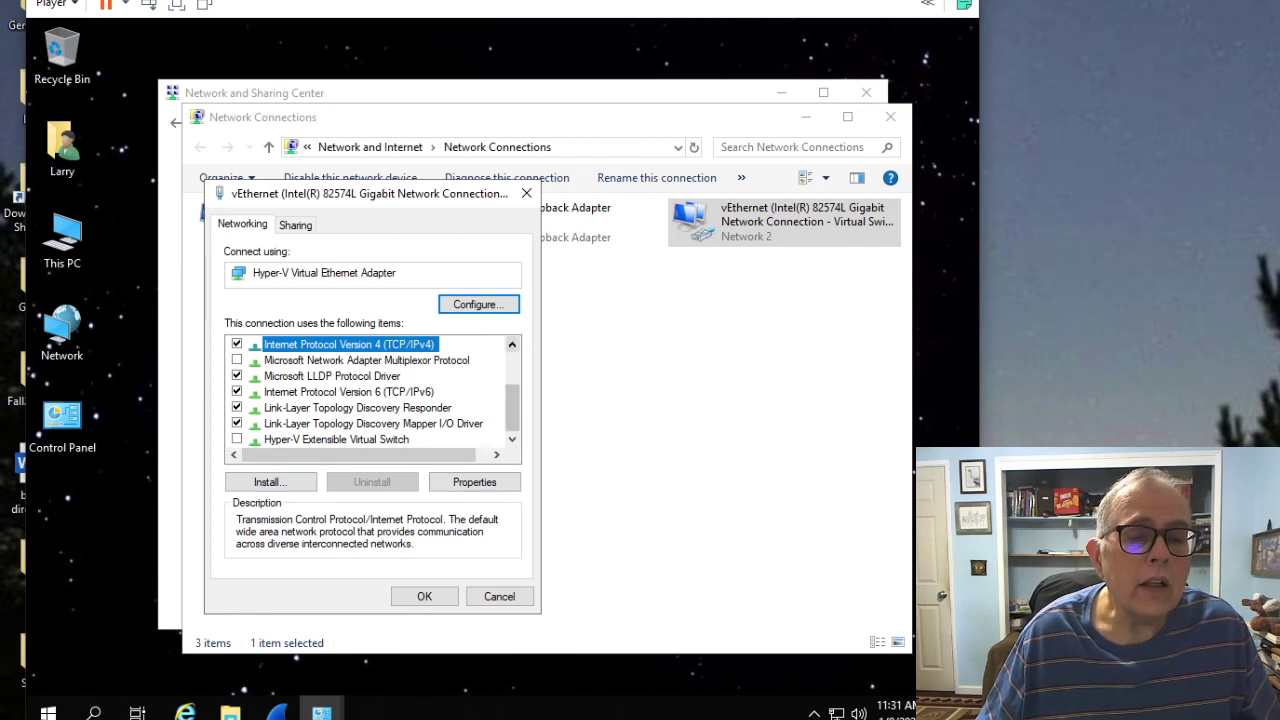
left_click(474, 482)
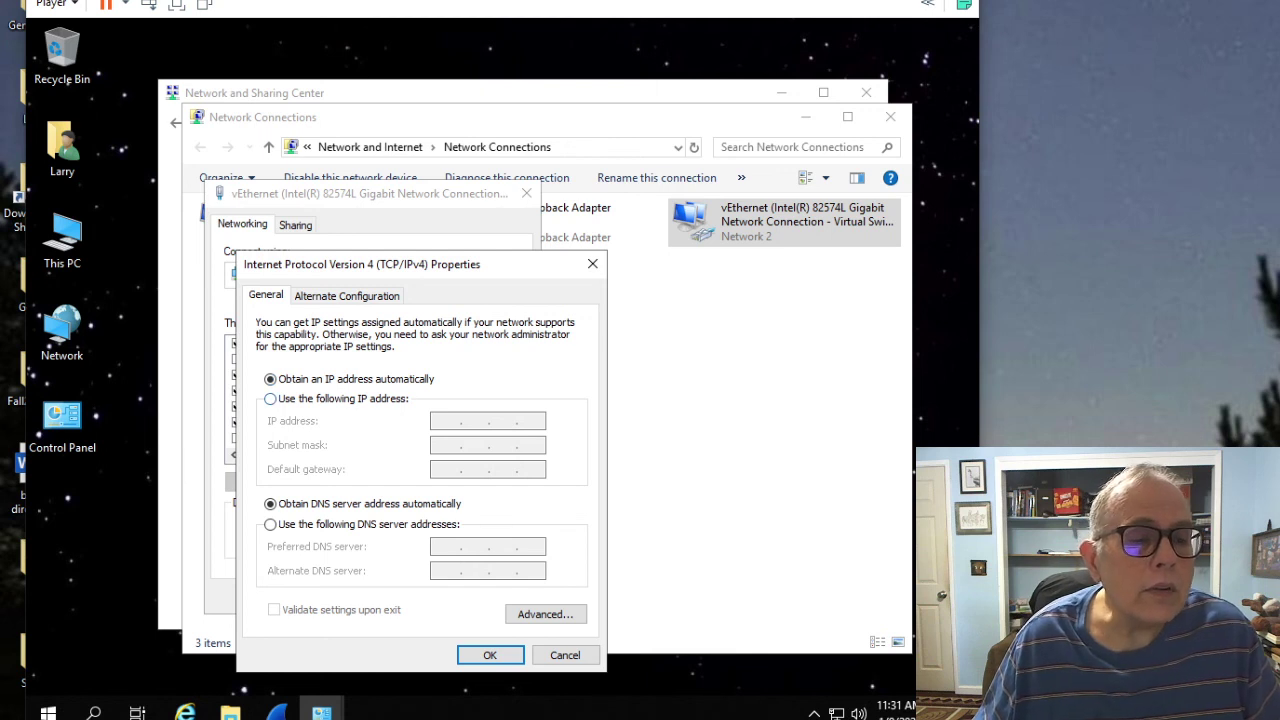
Step: Assign static IP 192.168.1.7, mask 255.255.255.0, gateway and preferred DNS 192.168.1.7
left_click(270, 398)
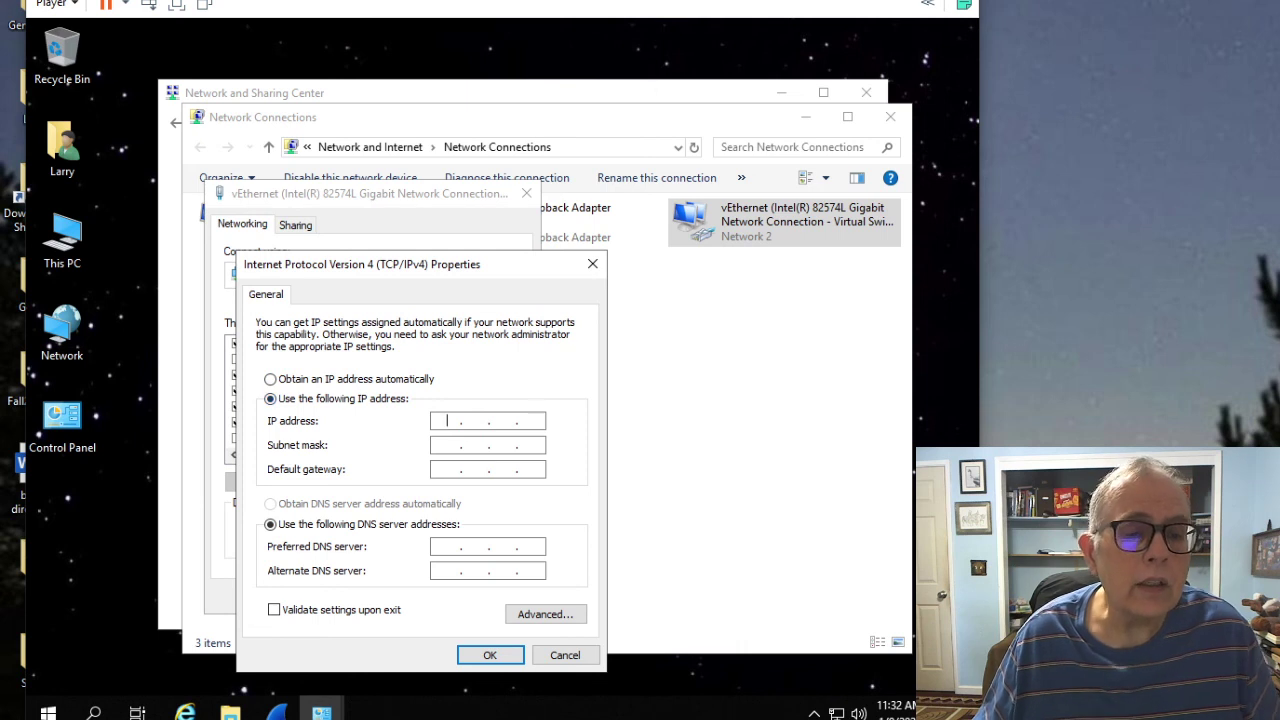
type("192 . 168 . 1 .")
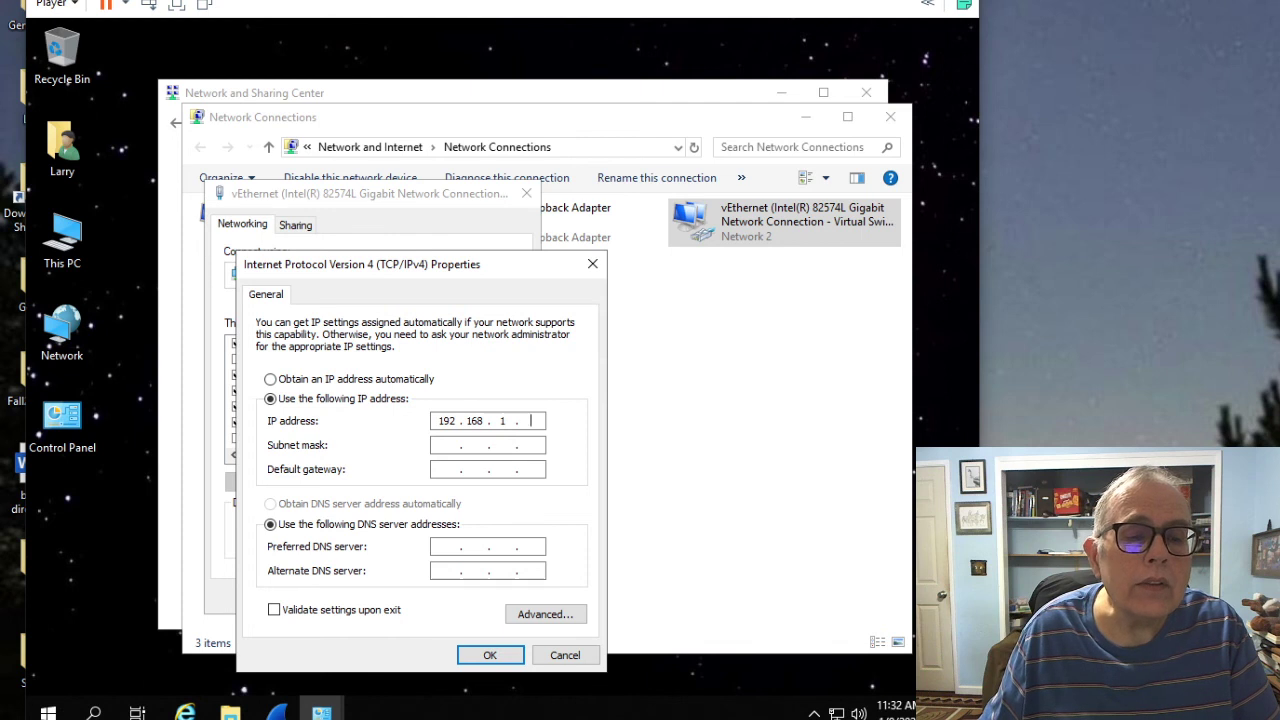
type("7")
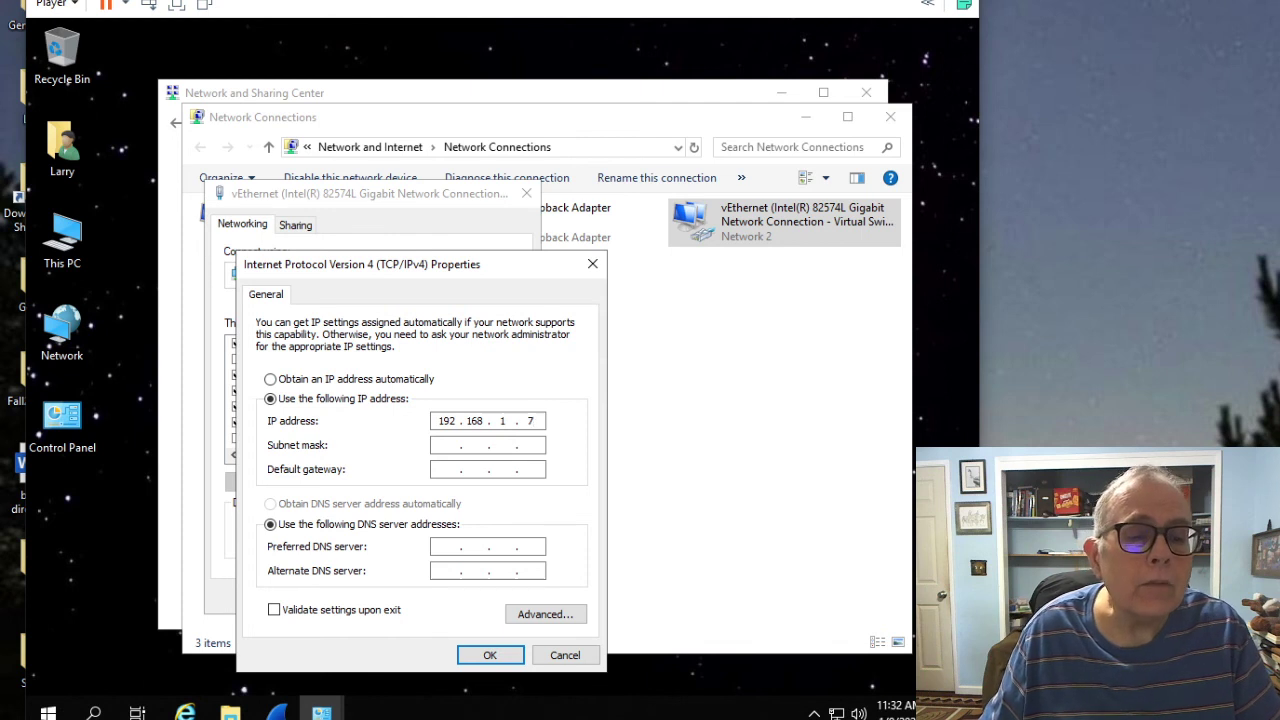
key("Tab")
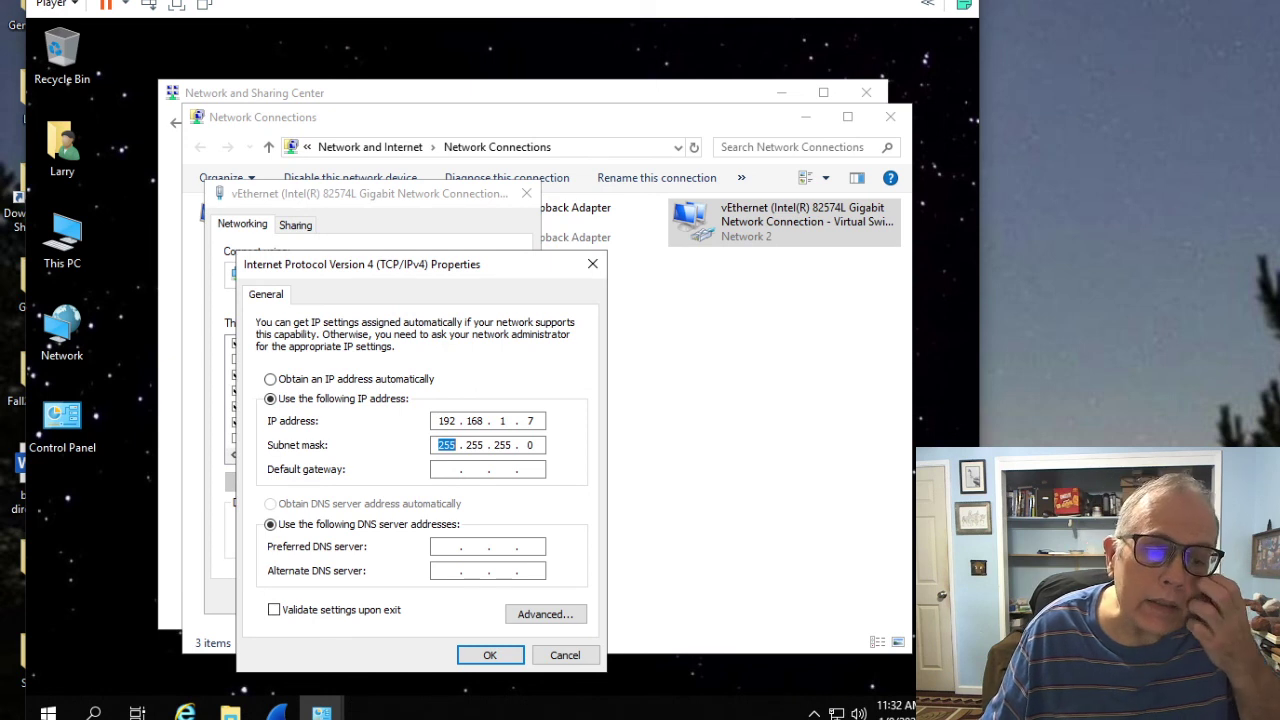
left_click(446, 469)
type("192.")
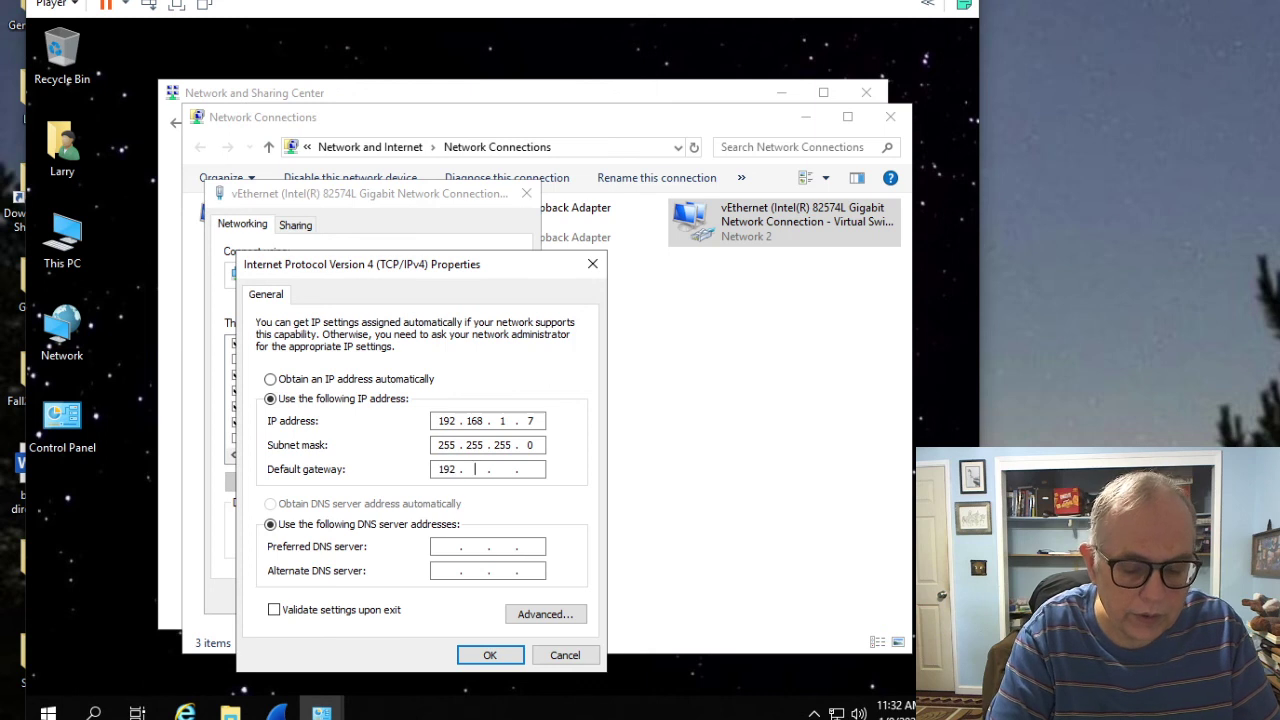
type("168.1")
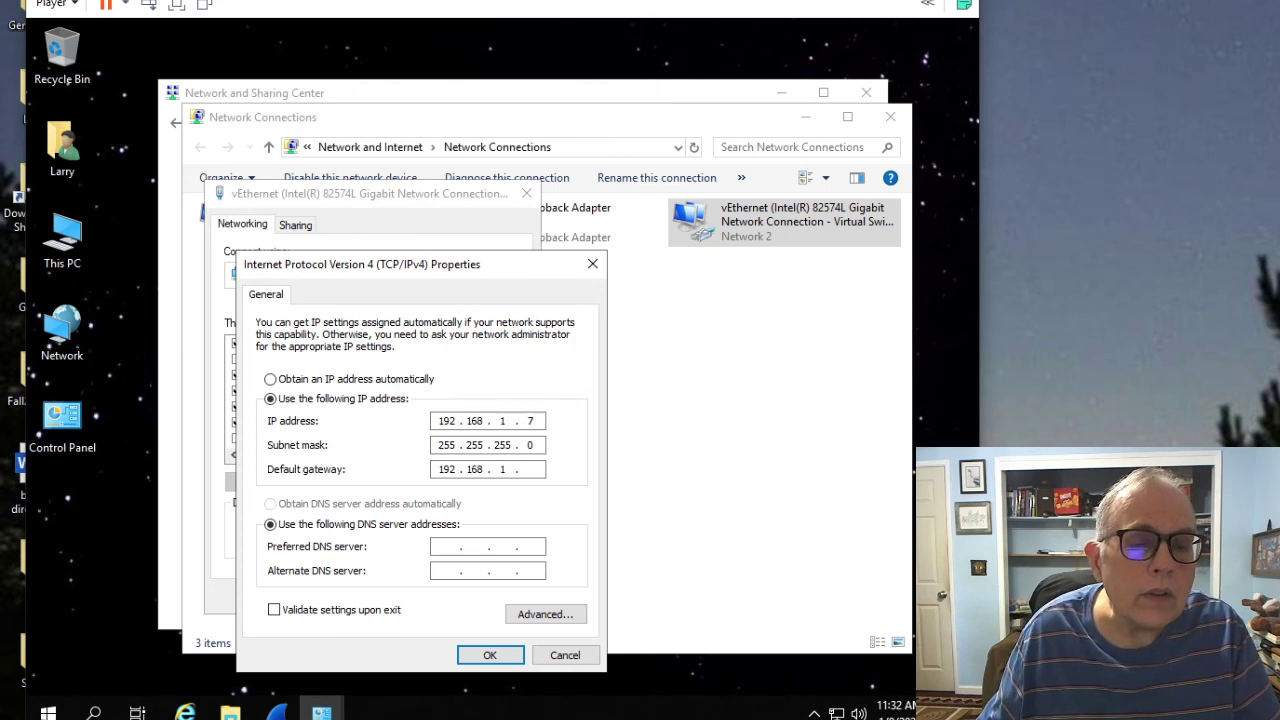
type(".7")
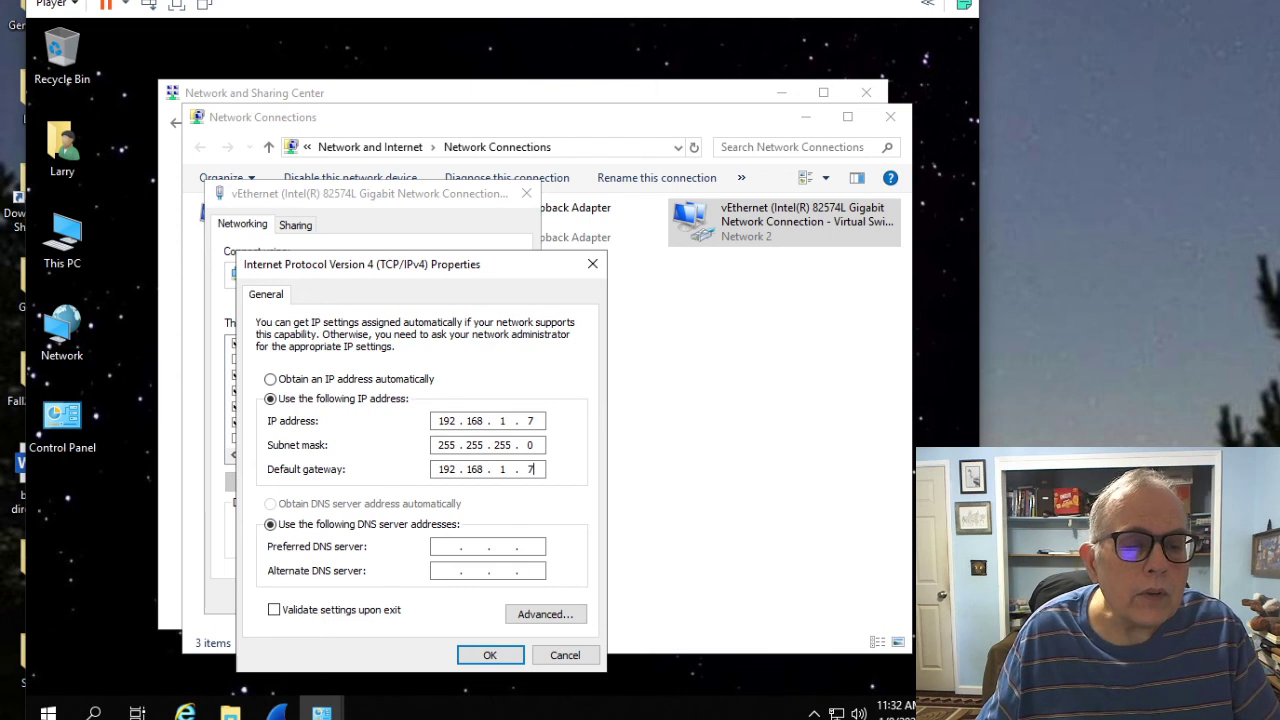
left_click(446, 546)
type("1921681")
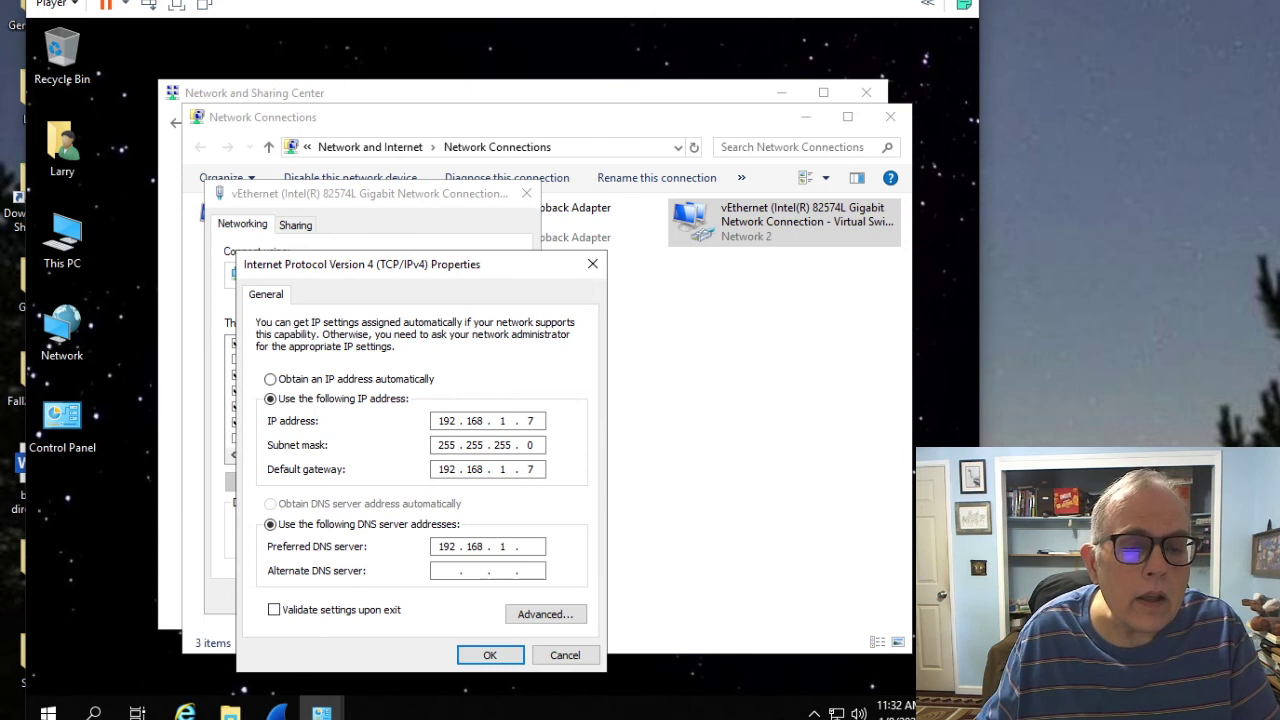
type("7")
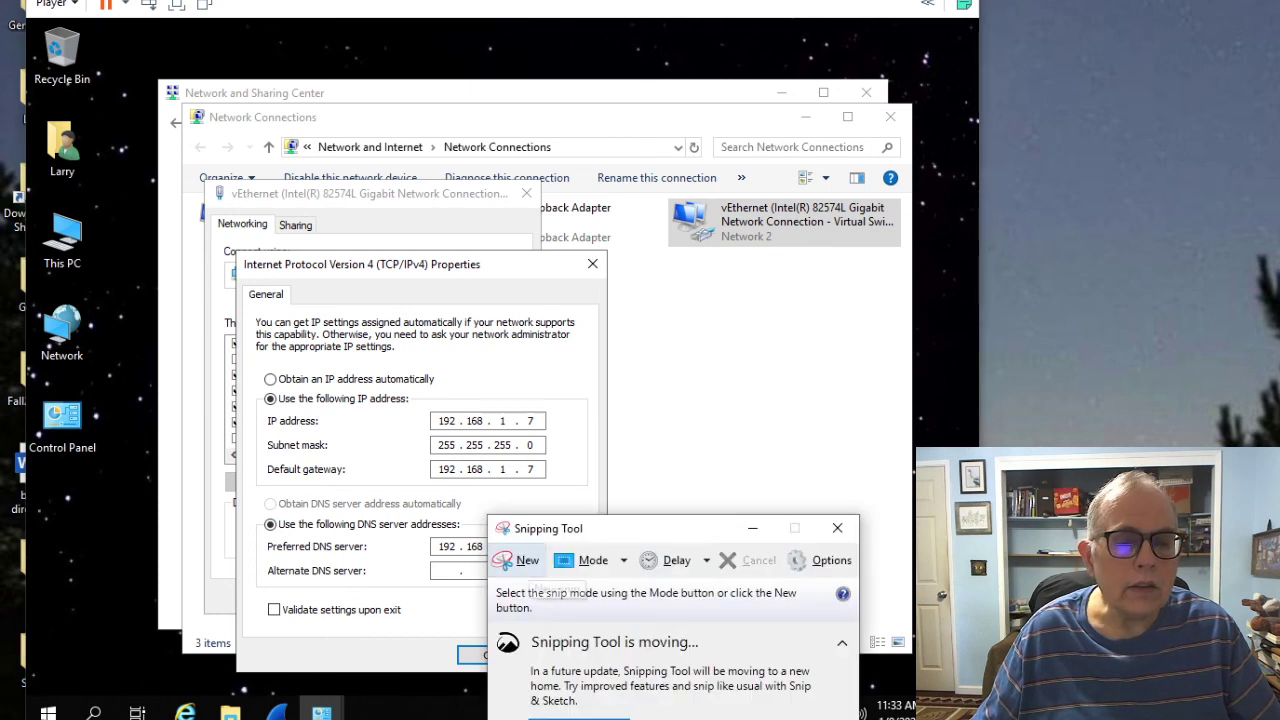
Step: Snip the filled-in IPv4 properties dialog and save it as lab1b
left_click(520, 560)
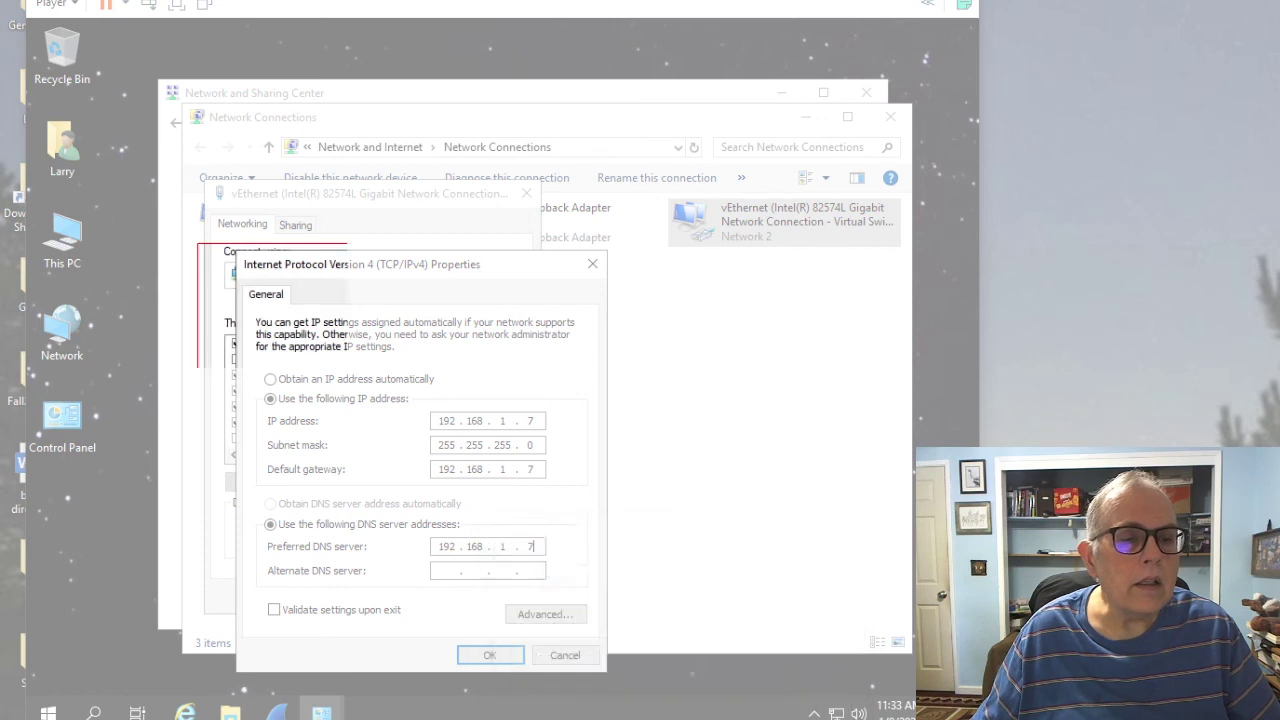
left_click_drag(198, 244, 752, 680)
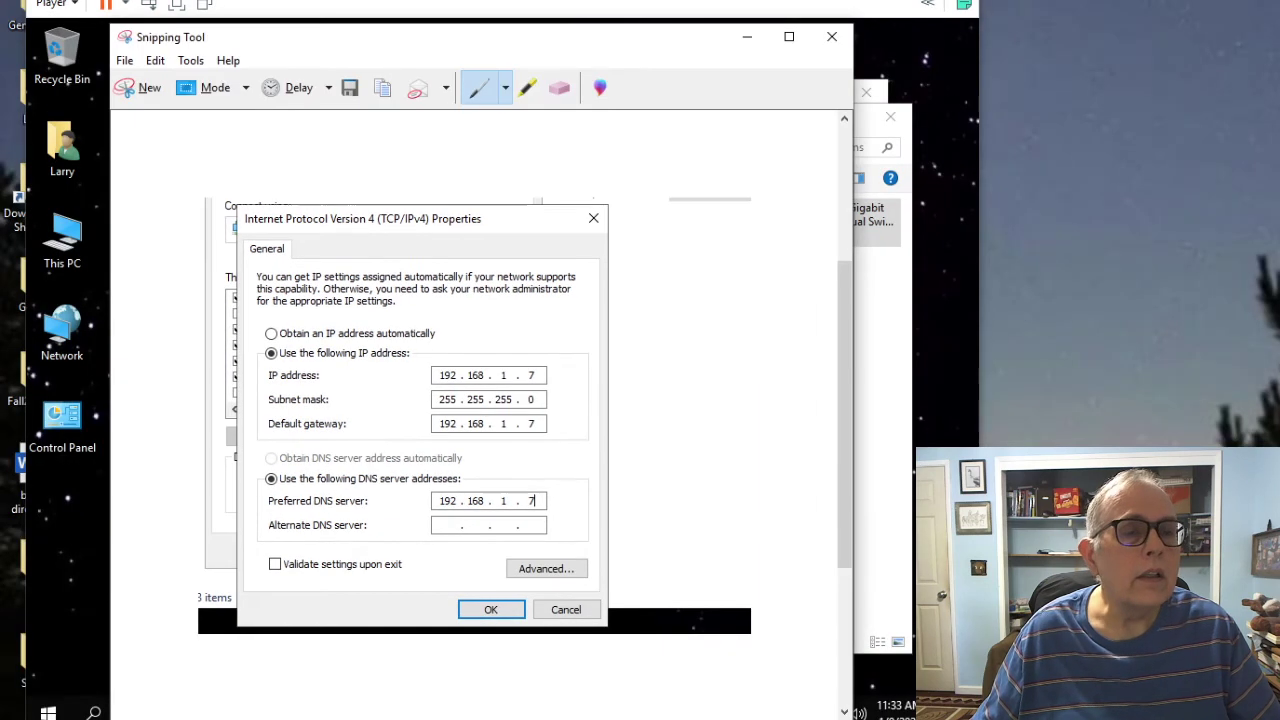
left_click(124, 60)
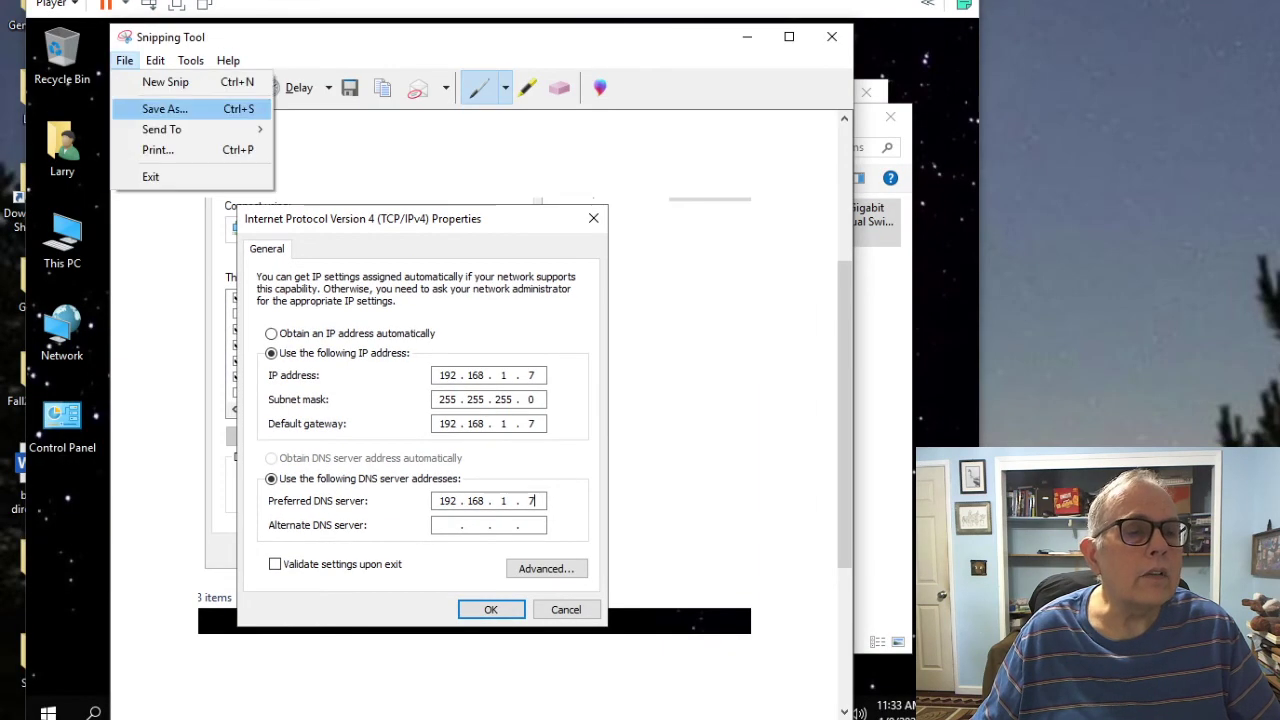
left_click(164, 108)
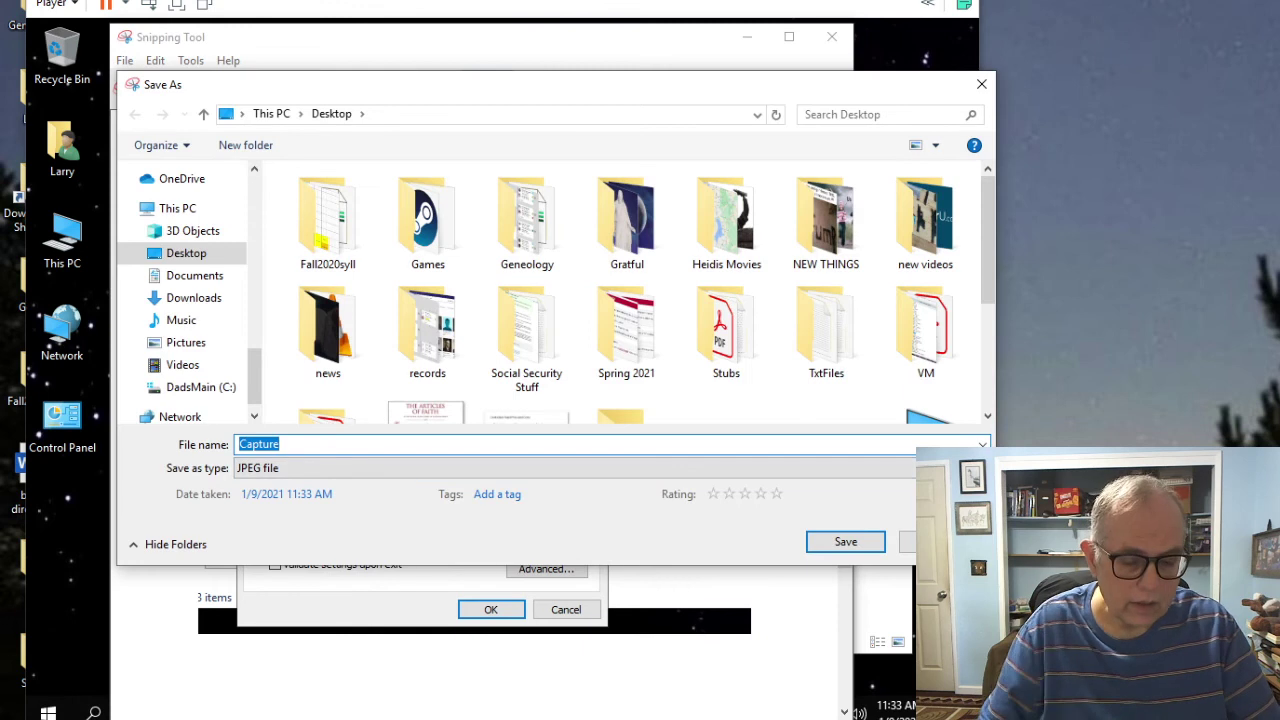
type("lab1b")
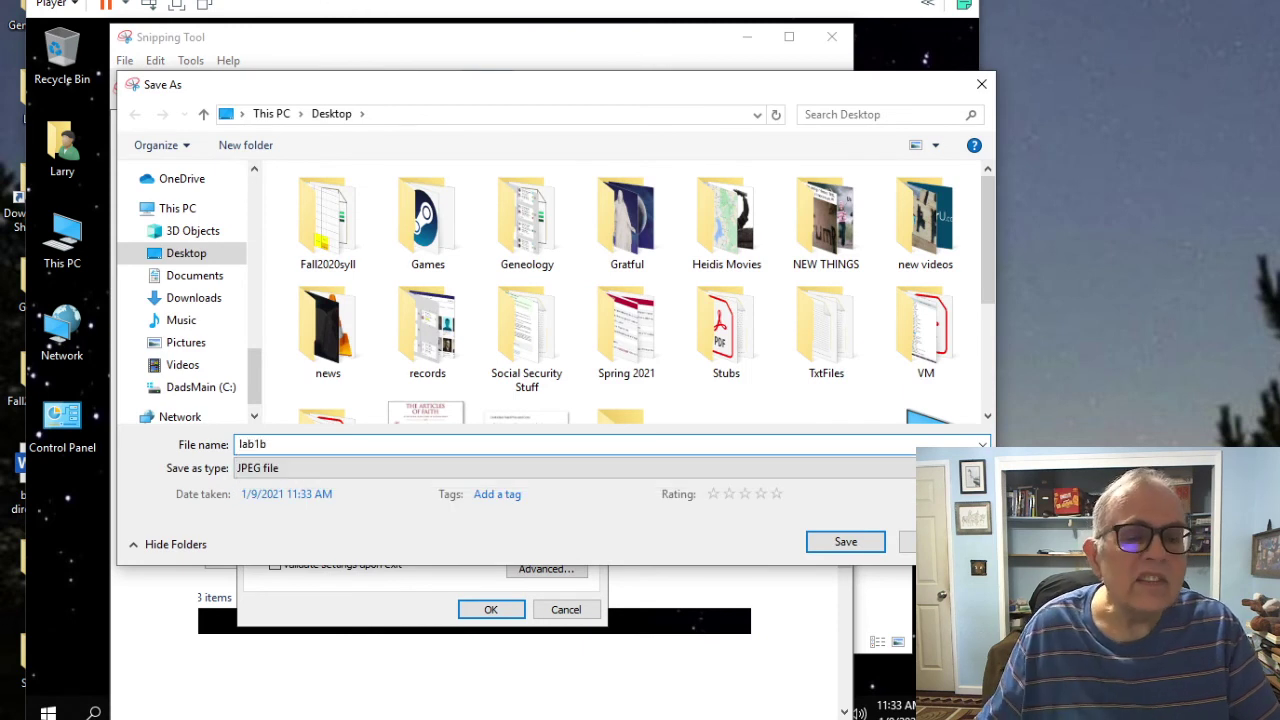
left_click(845, 541)
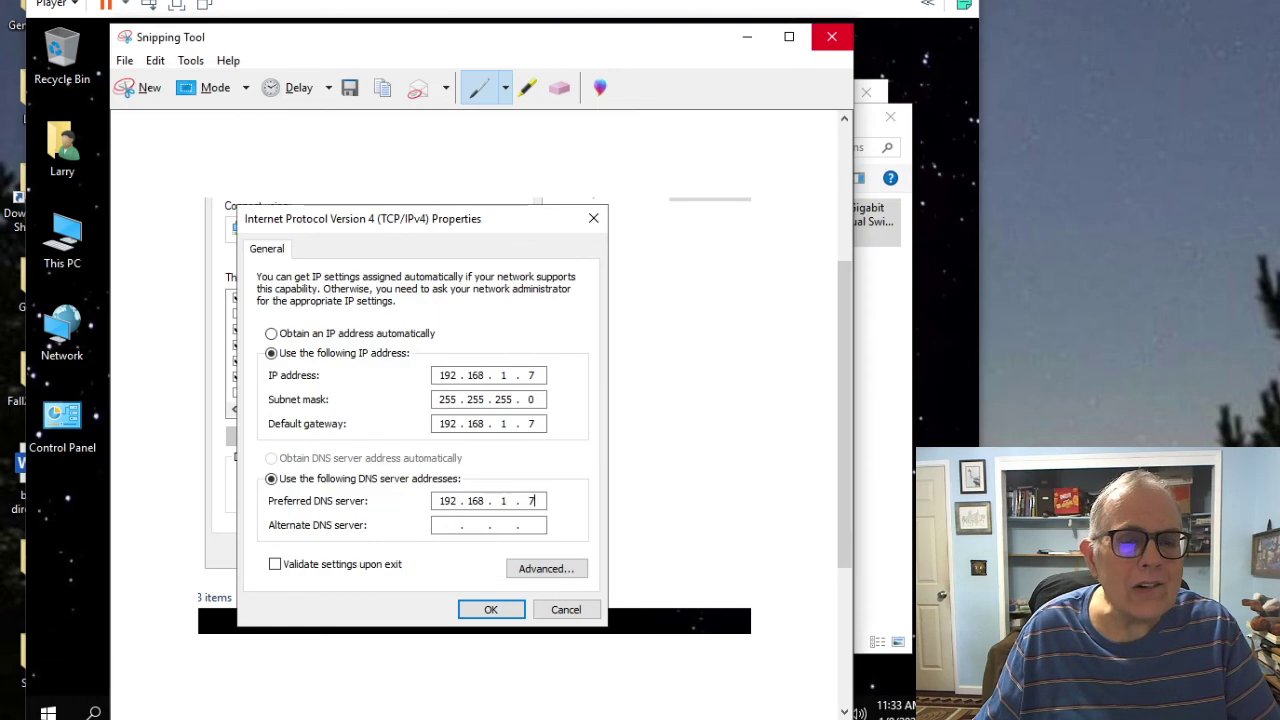
Step: Close Snipping Tool and the IPv4 and adapter properties dialogs
left_click(831, 37)
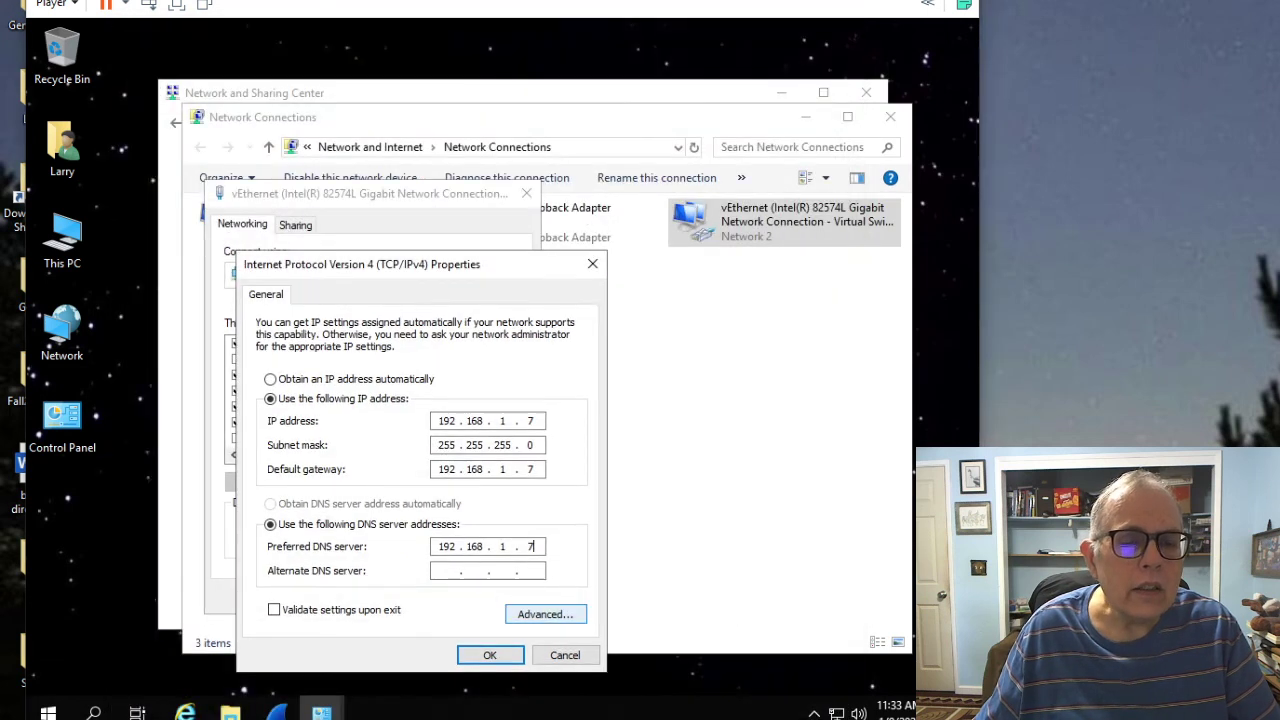
left_click(490, 655)
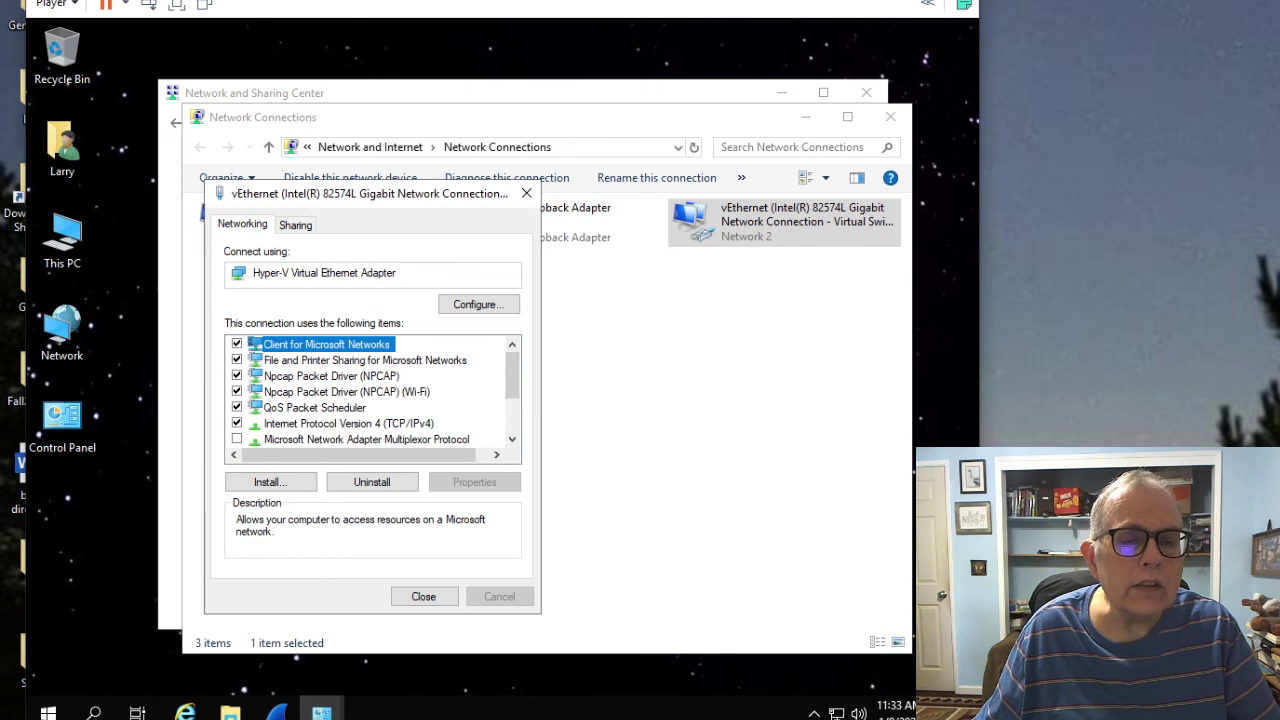
left_click(423, 596)
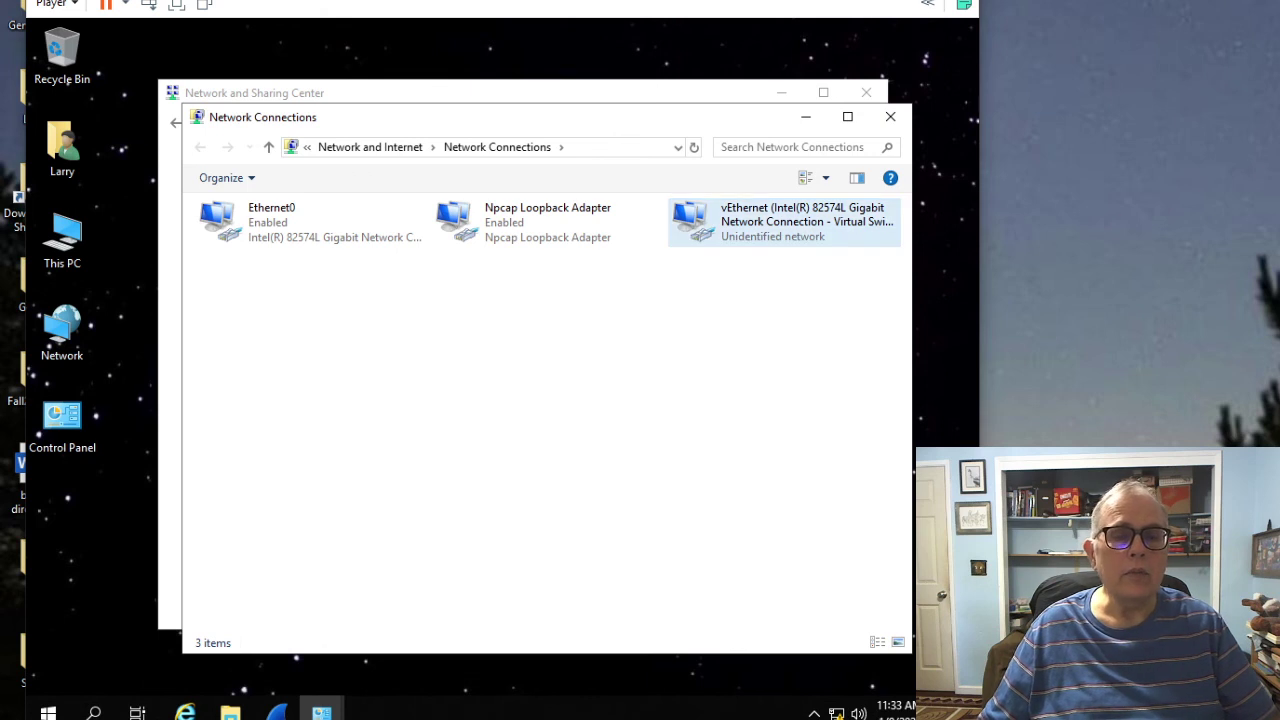
Step: Reset vEthernet's IPv4 to obtain both IP and DNS server addresses automatically
right_click(689, 213)
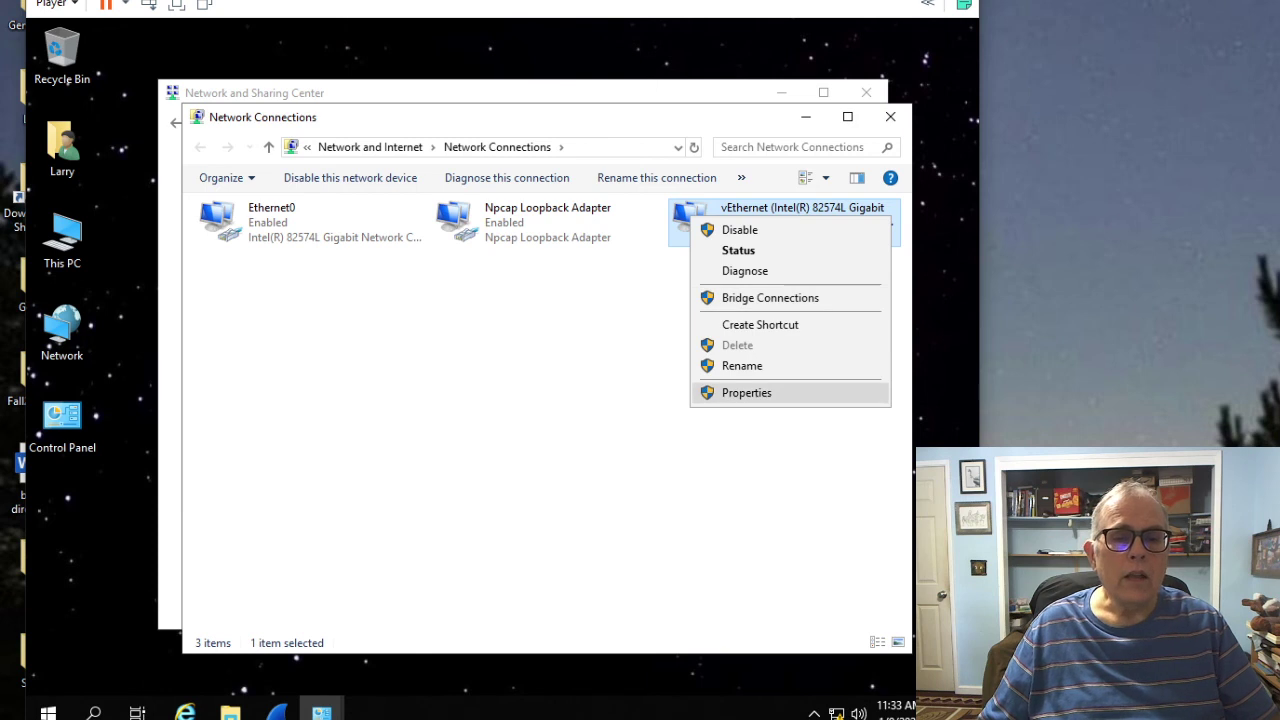
left_click(746, 392)
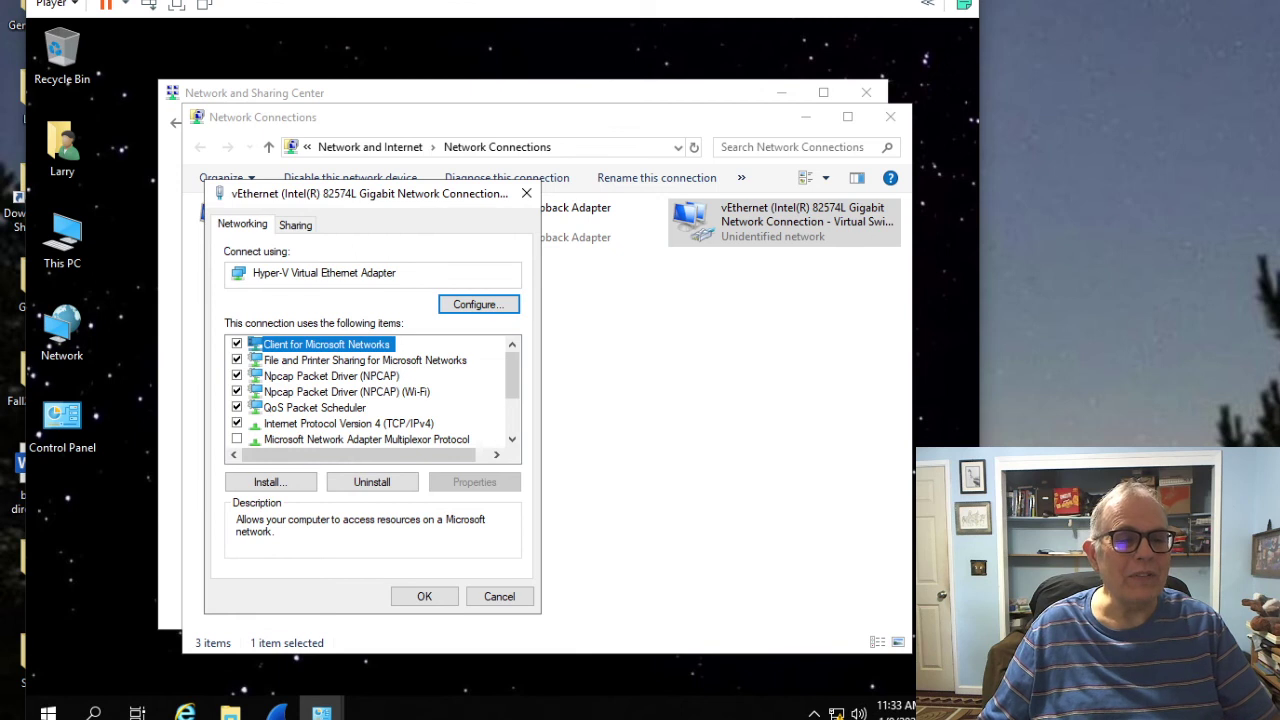
left_click(348, 423)
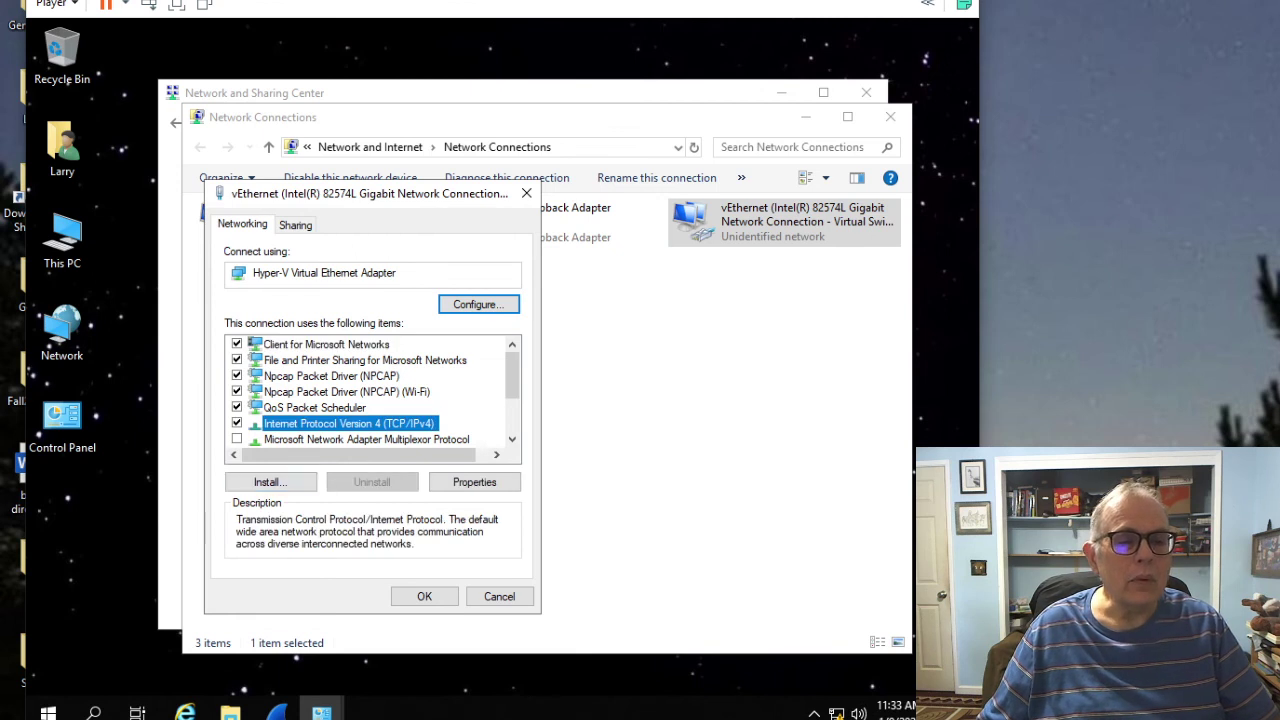
left_click(474, 482)
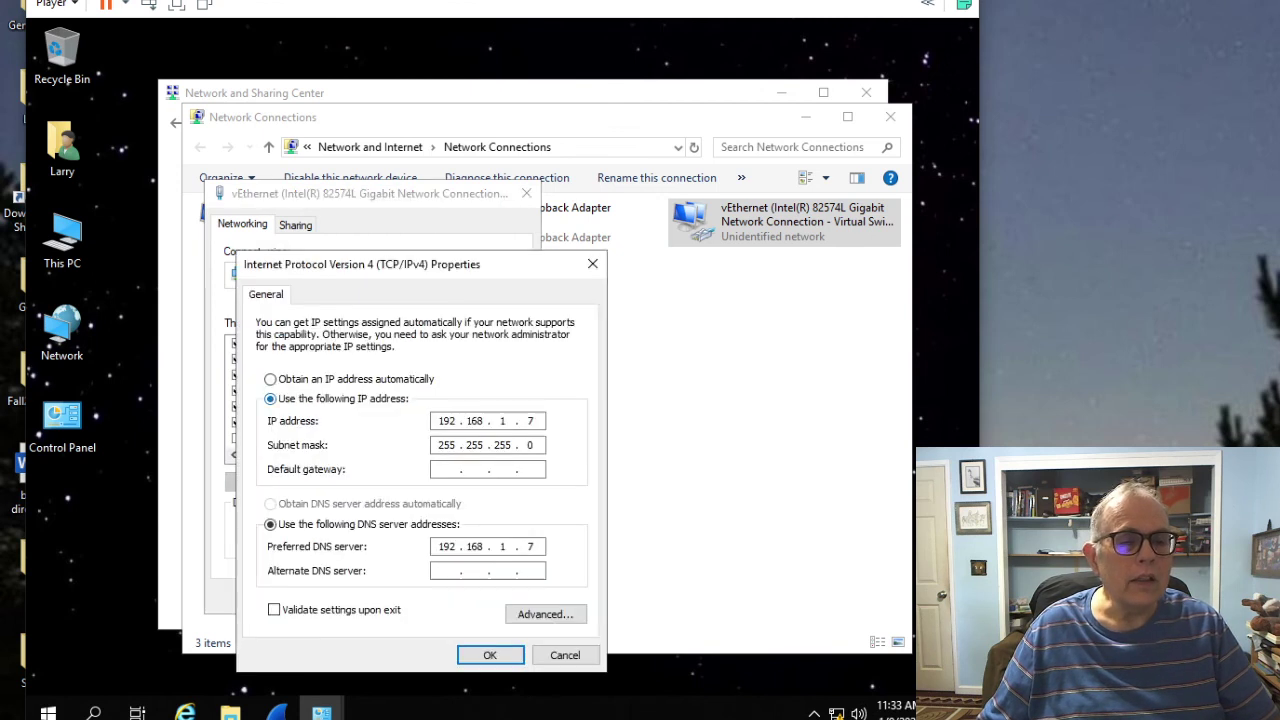
left_click(270, 379)
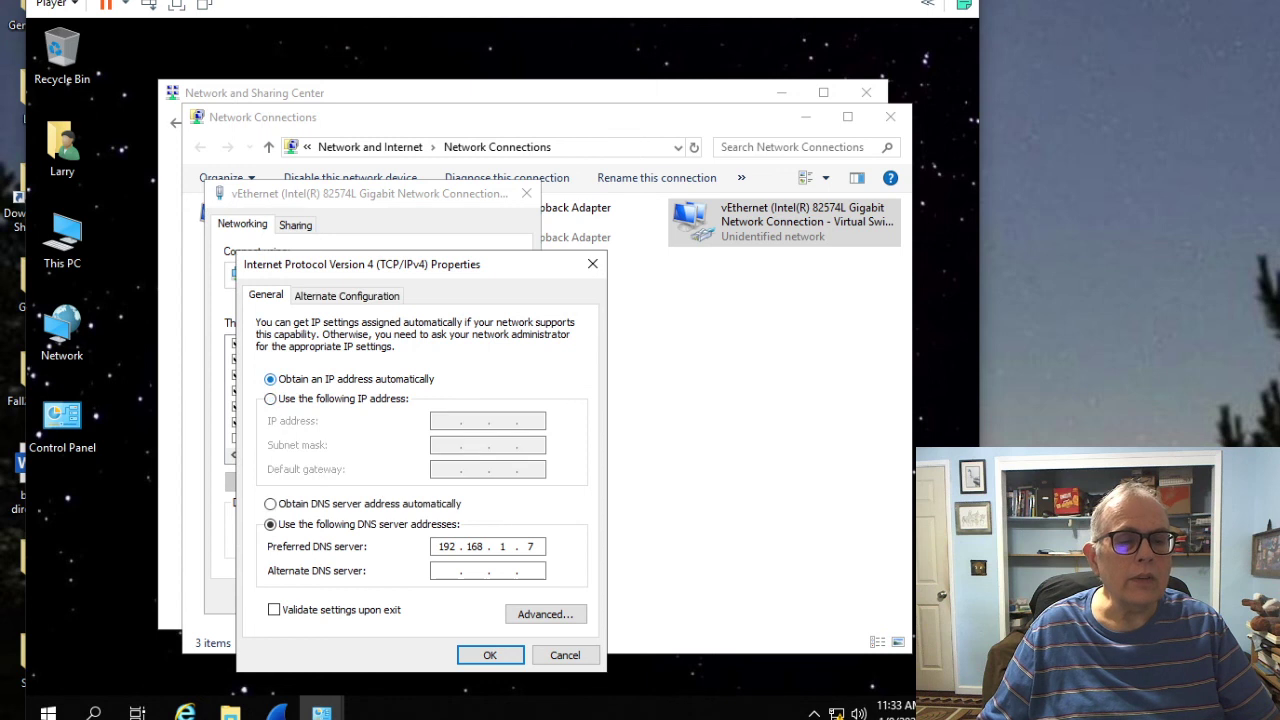
left_click(270, 504)
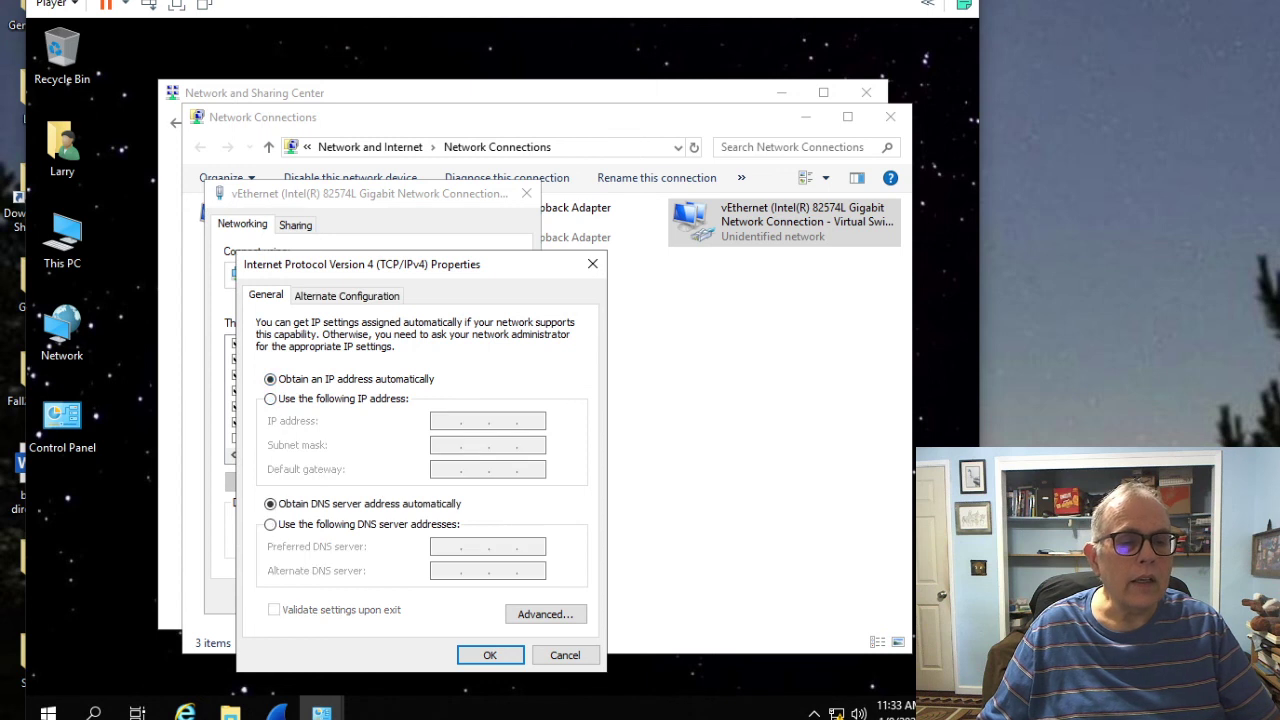
left_click(490, 655)
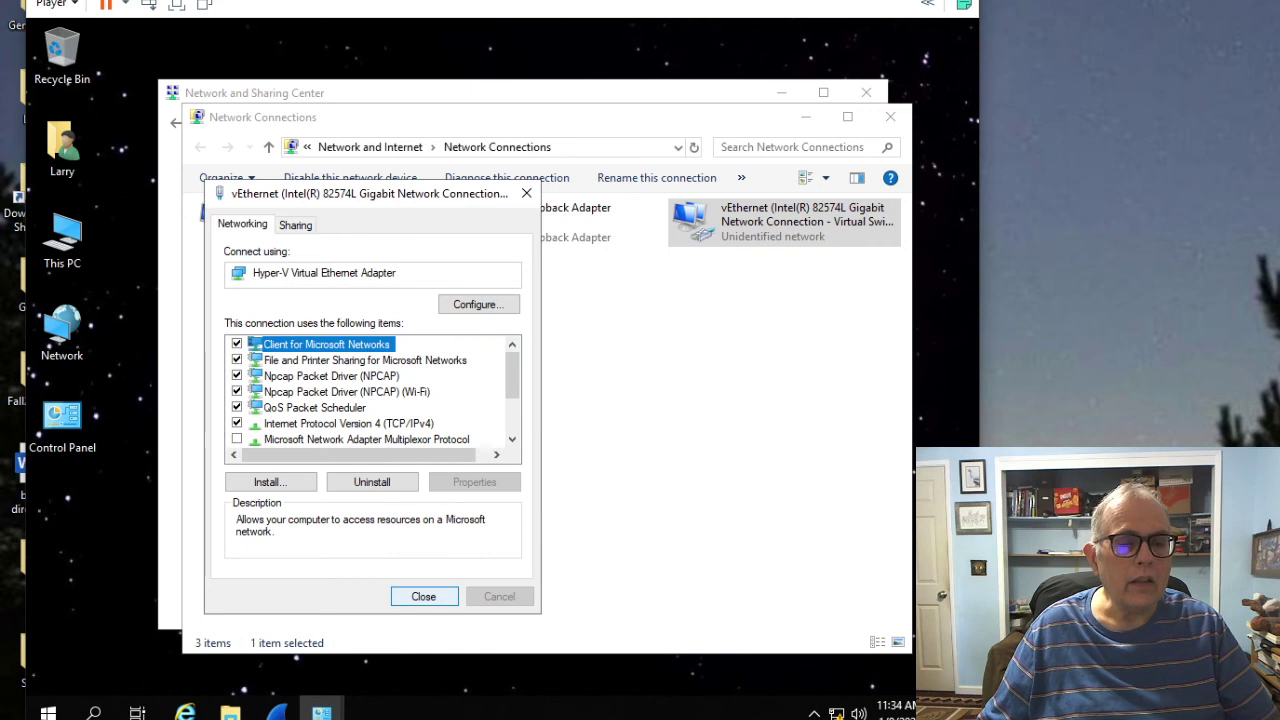
left_click(423, 596)
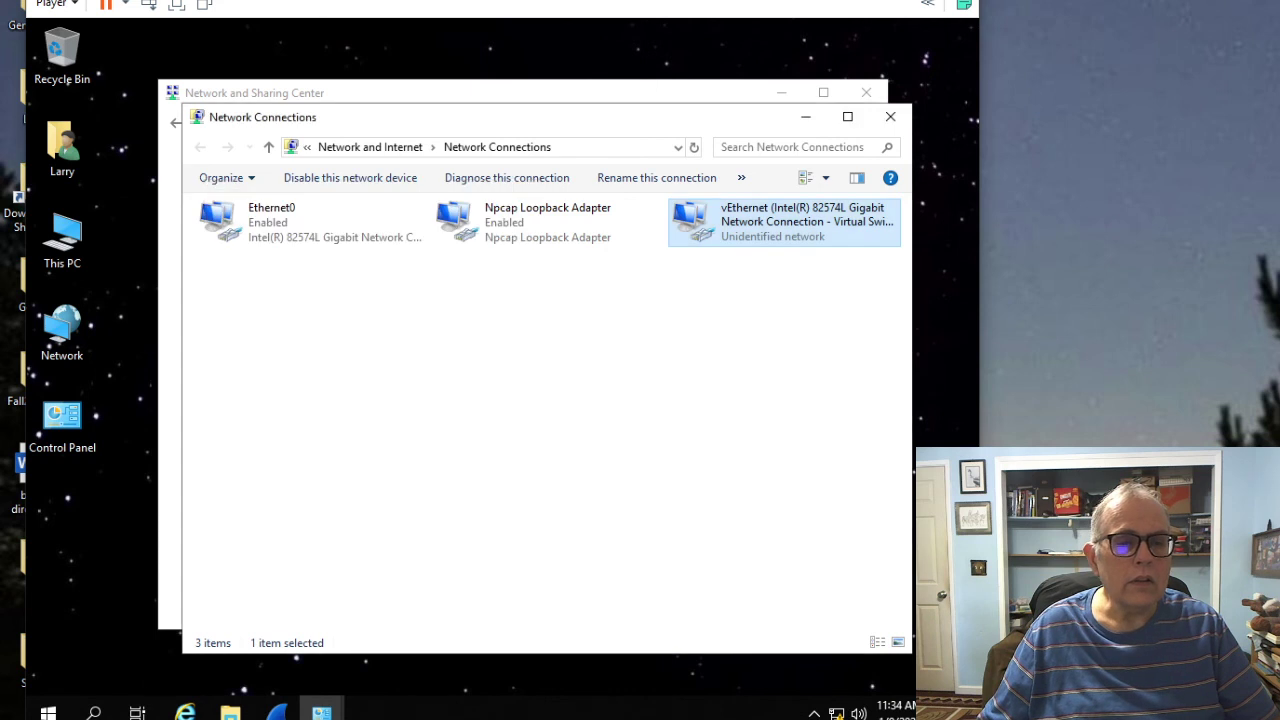
left_click(540, 420)
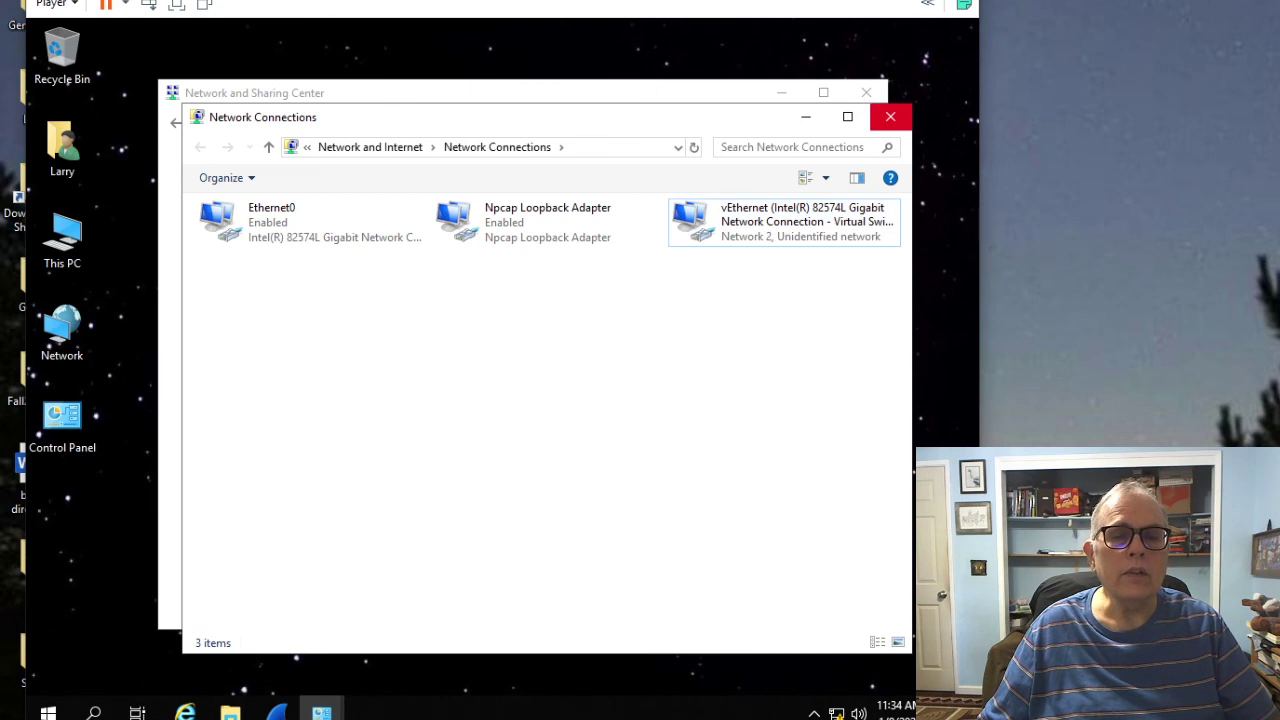
Step: Close the Network Connections and Network and Sharing Center windows, then search for dhcp
left_click(890, 117)
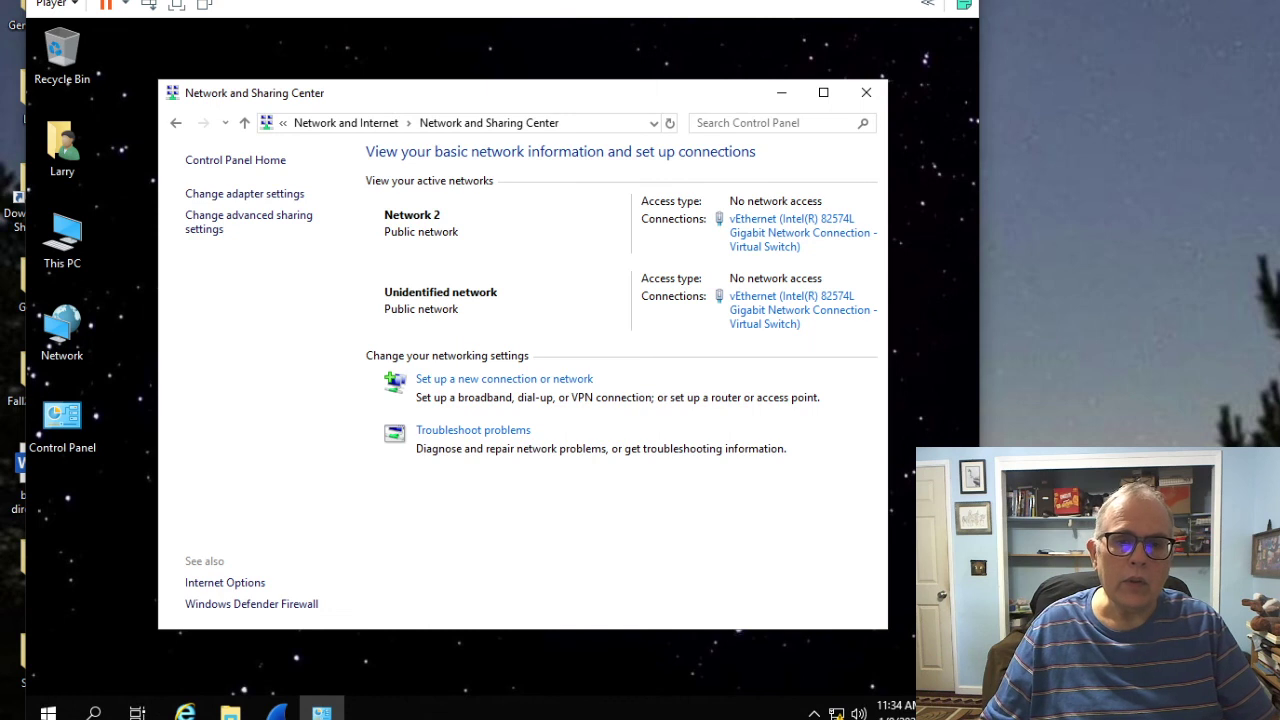
left_click(866, 92)
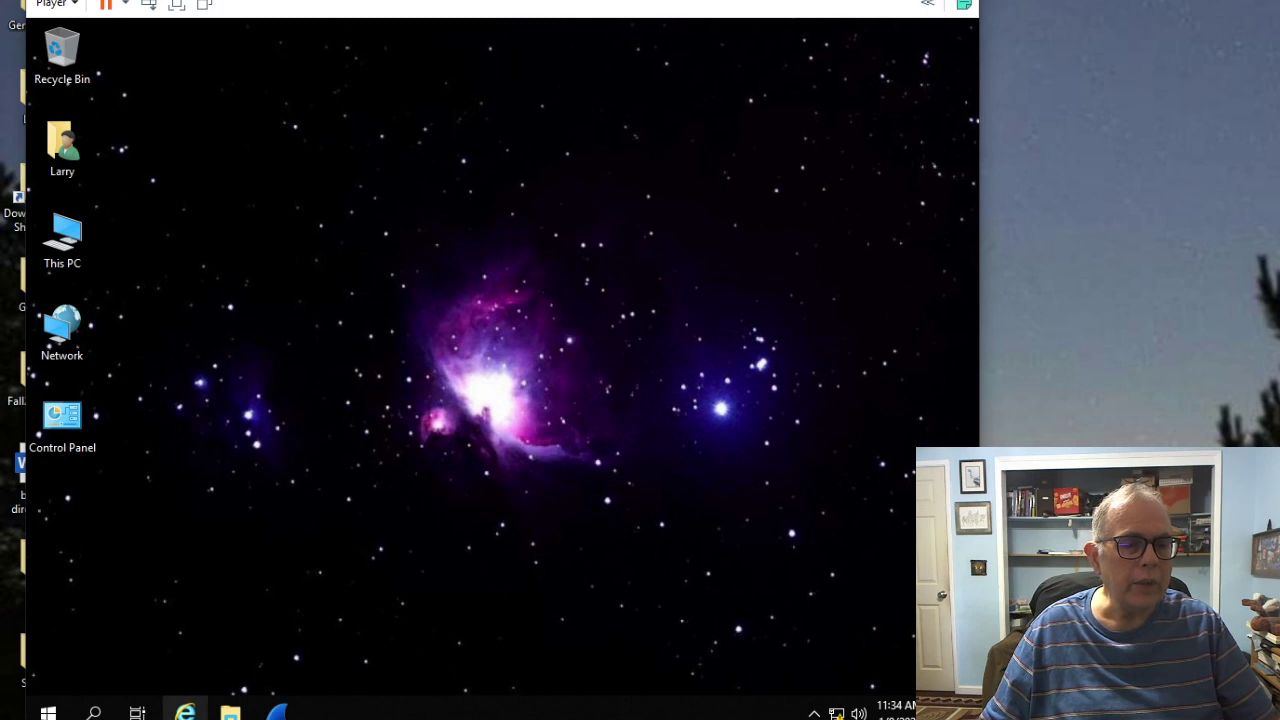
left_click(48, 710)
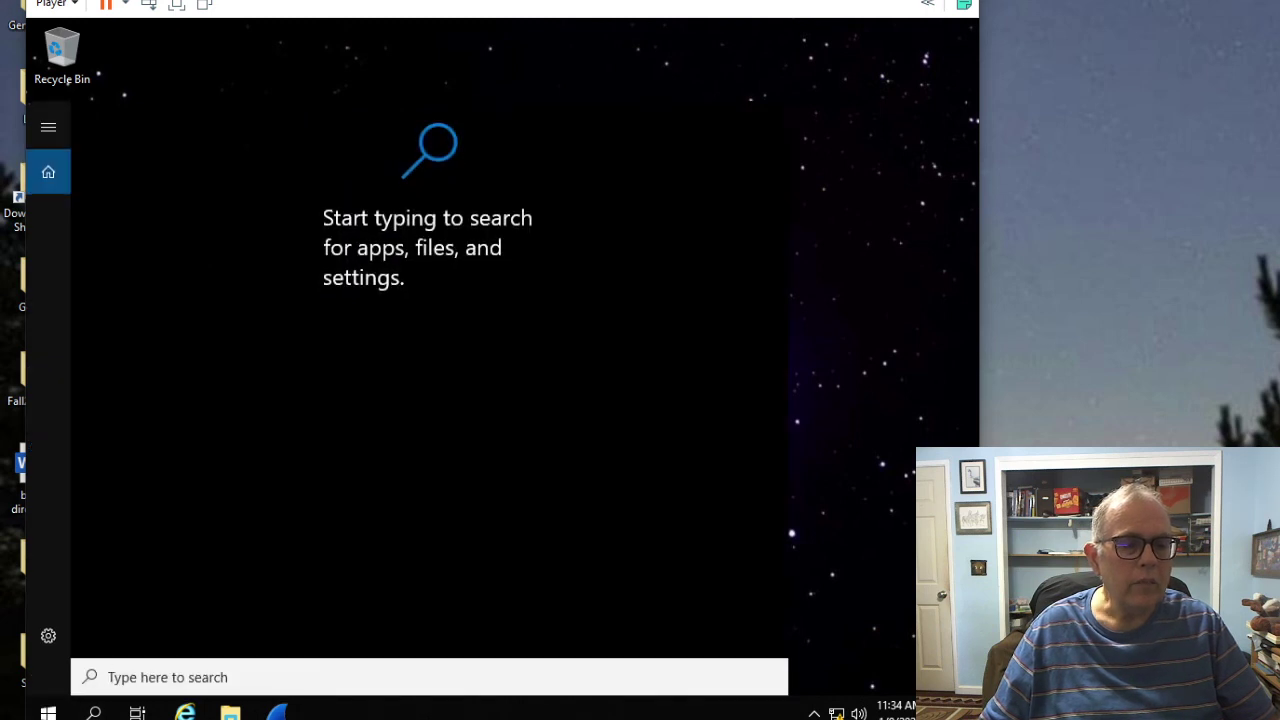
type("dhcp")
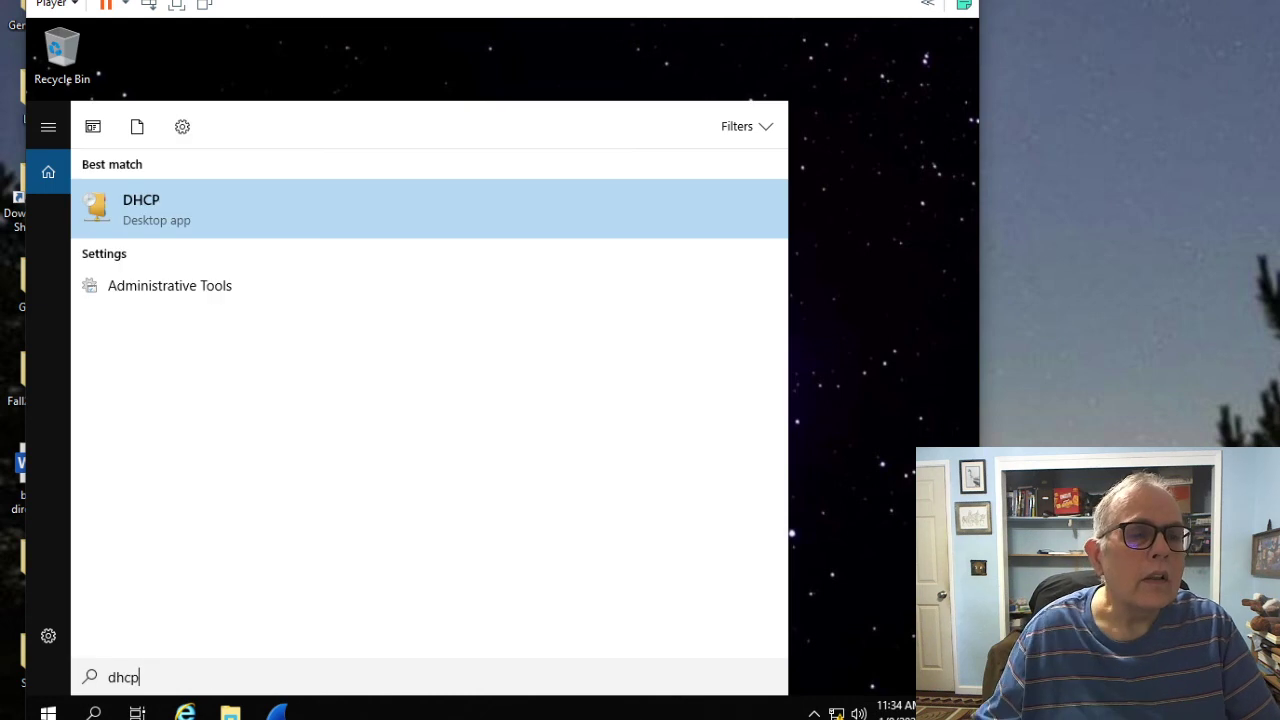
key("Return")
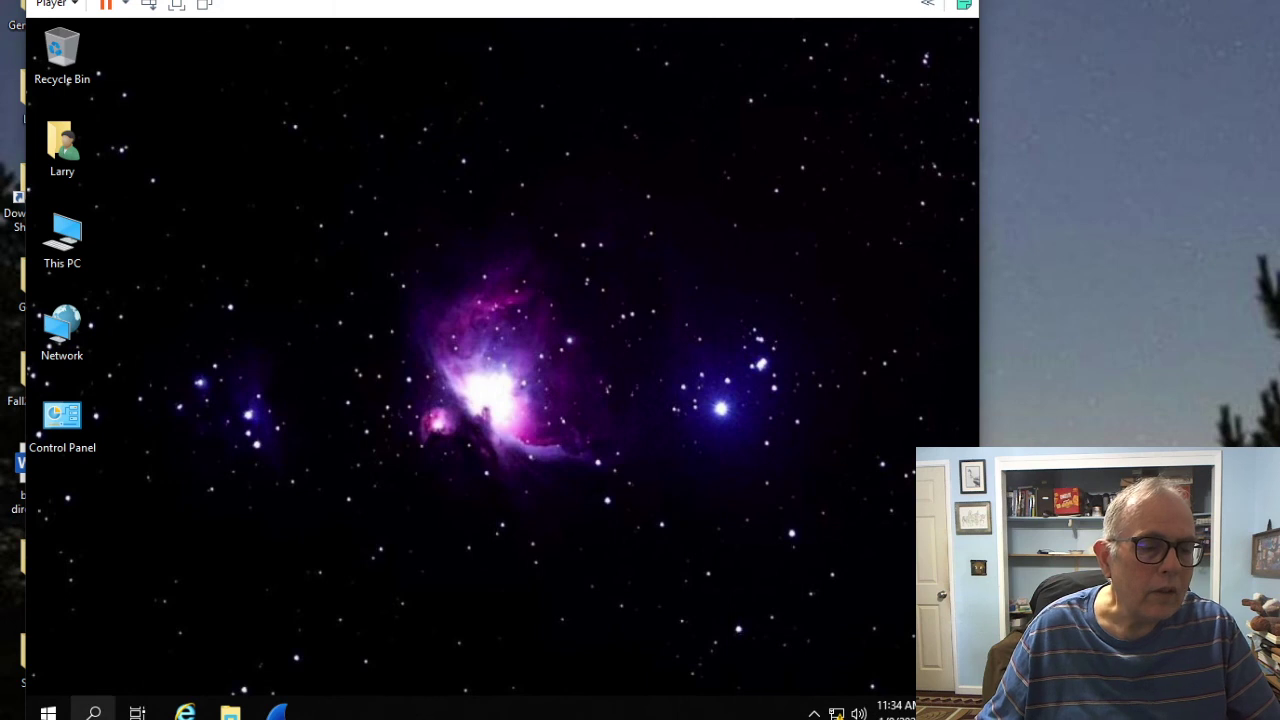
left_click(94, 712)
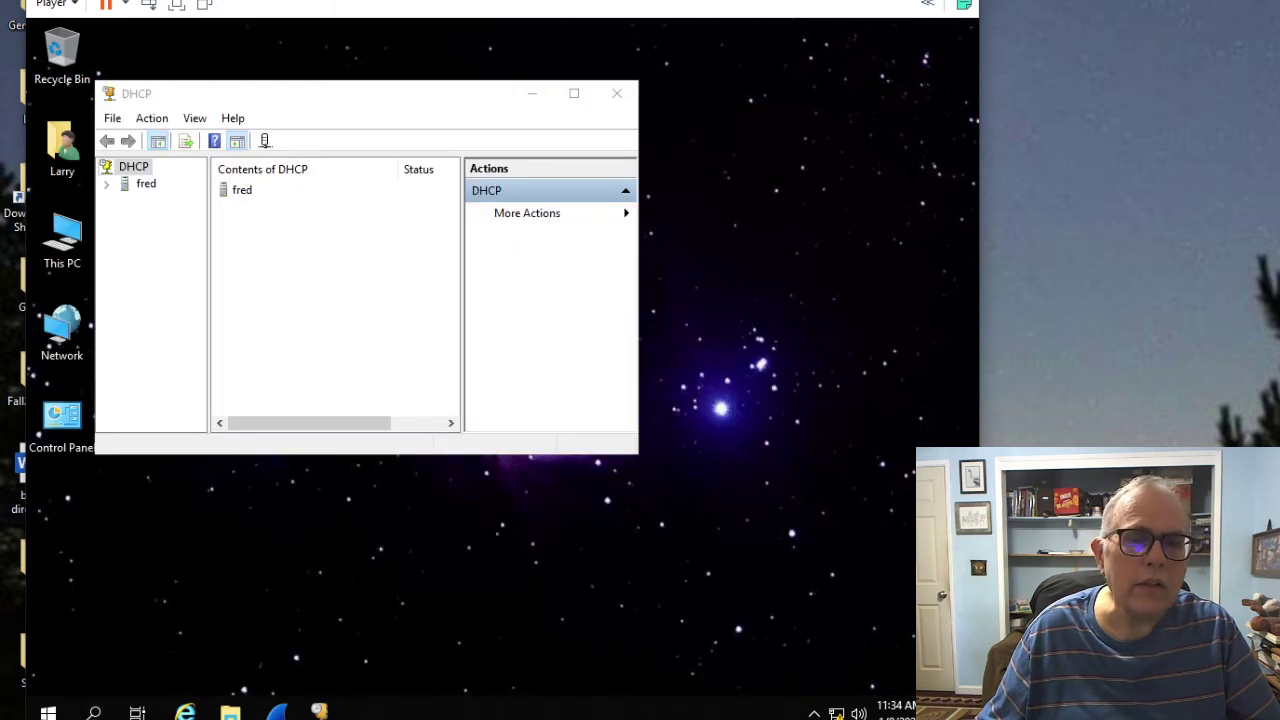
Step: Reposition the DHCP window, expand fred > IPv4, and step through Server Options, Policies and Filters
left_click(418, 126)
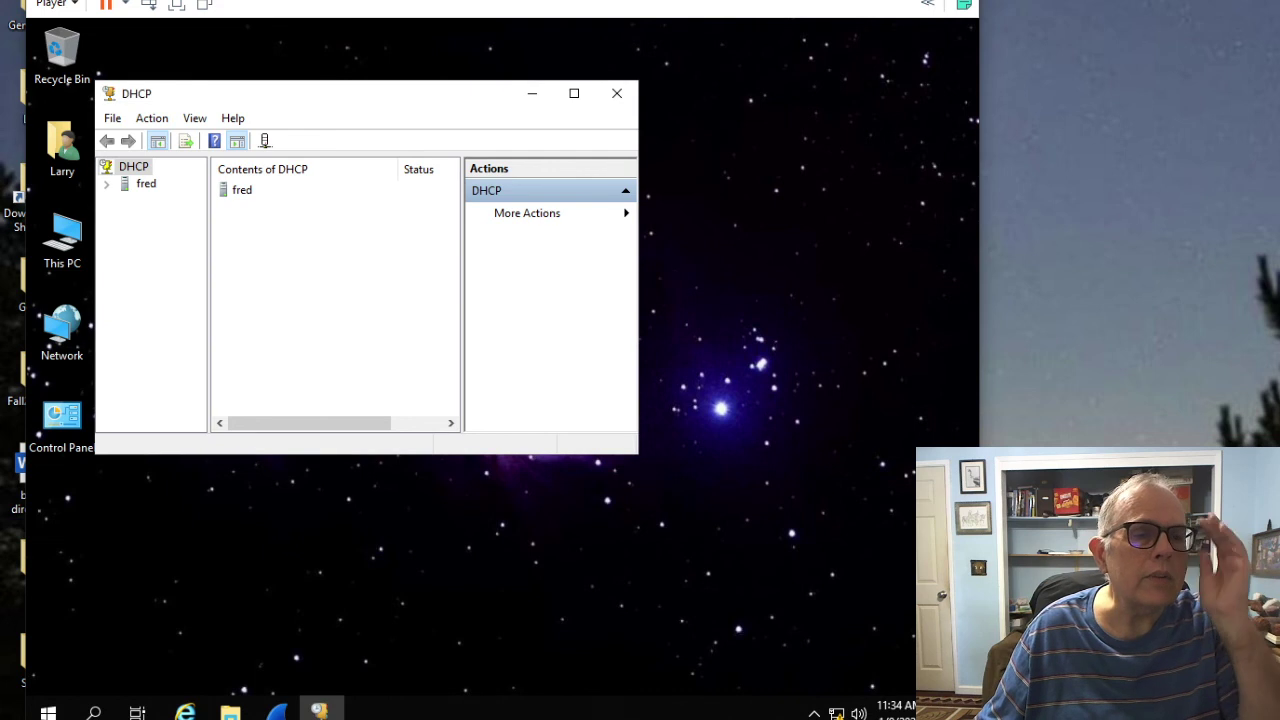
left_click_drag(418, 126, 496, 234)
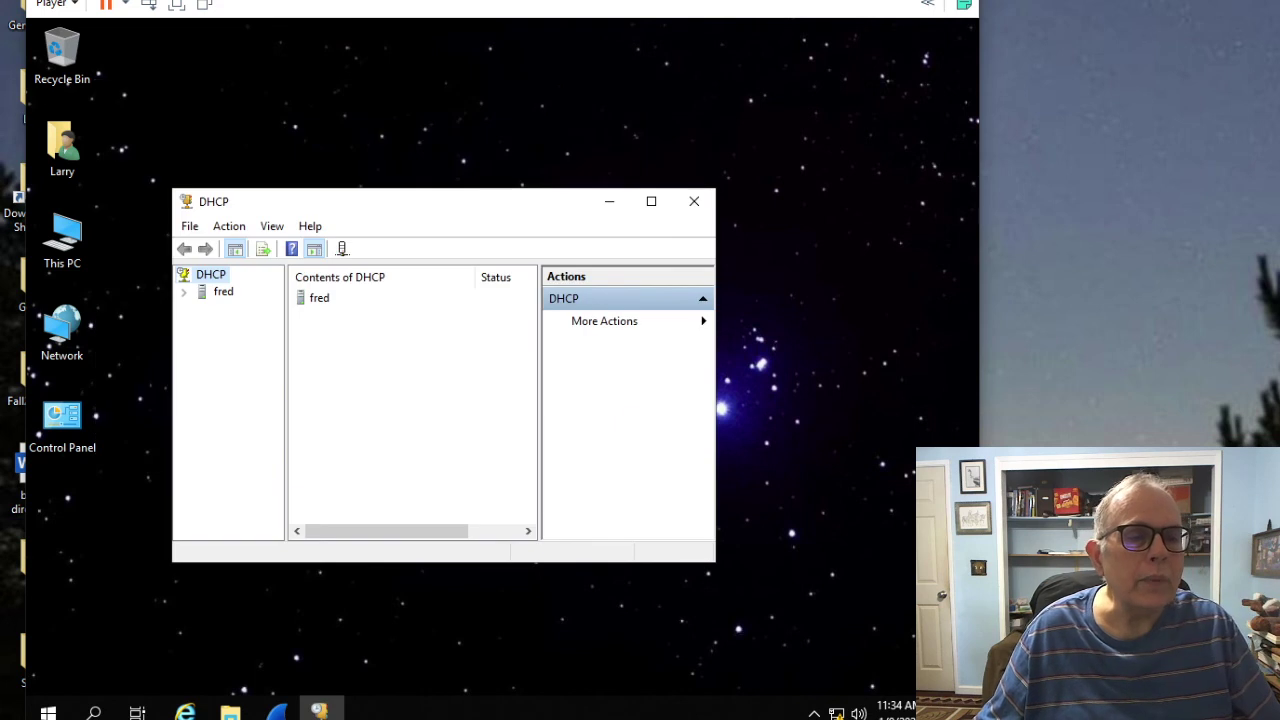
double_click(223, 291)
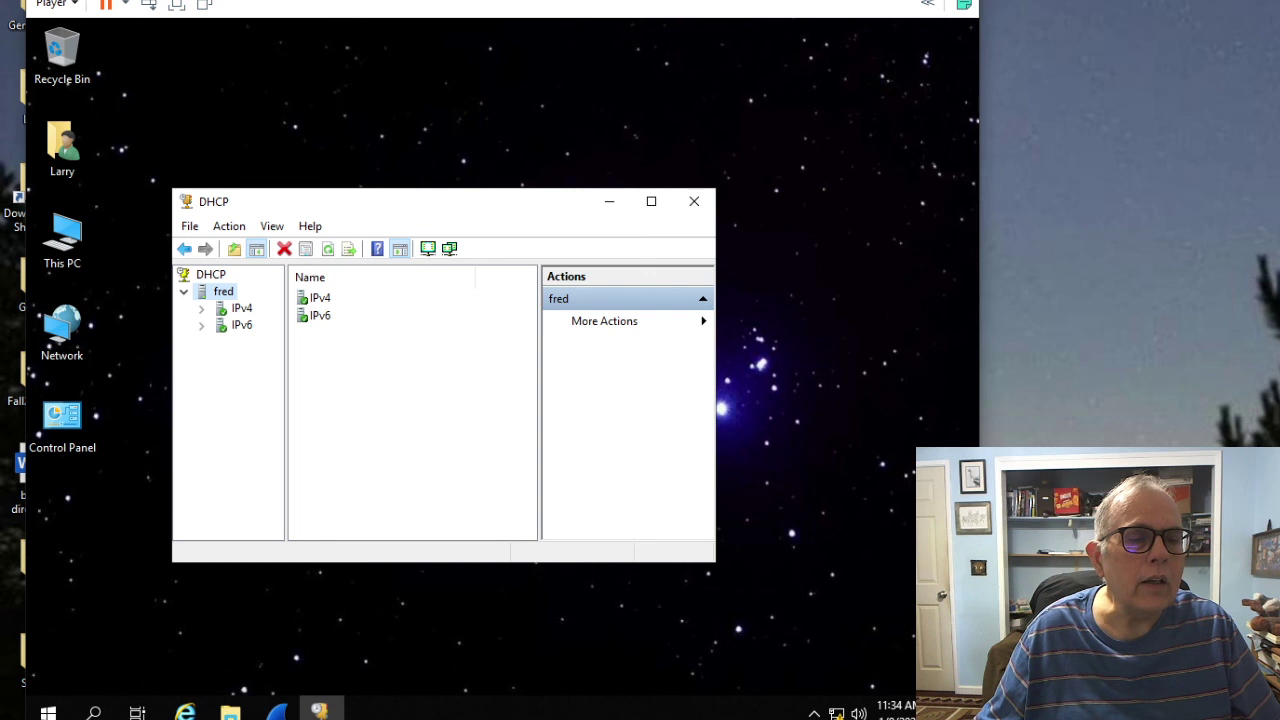
left_click(201, 308)
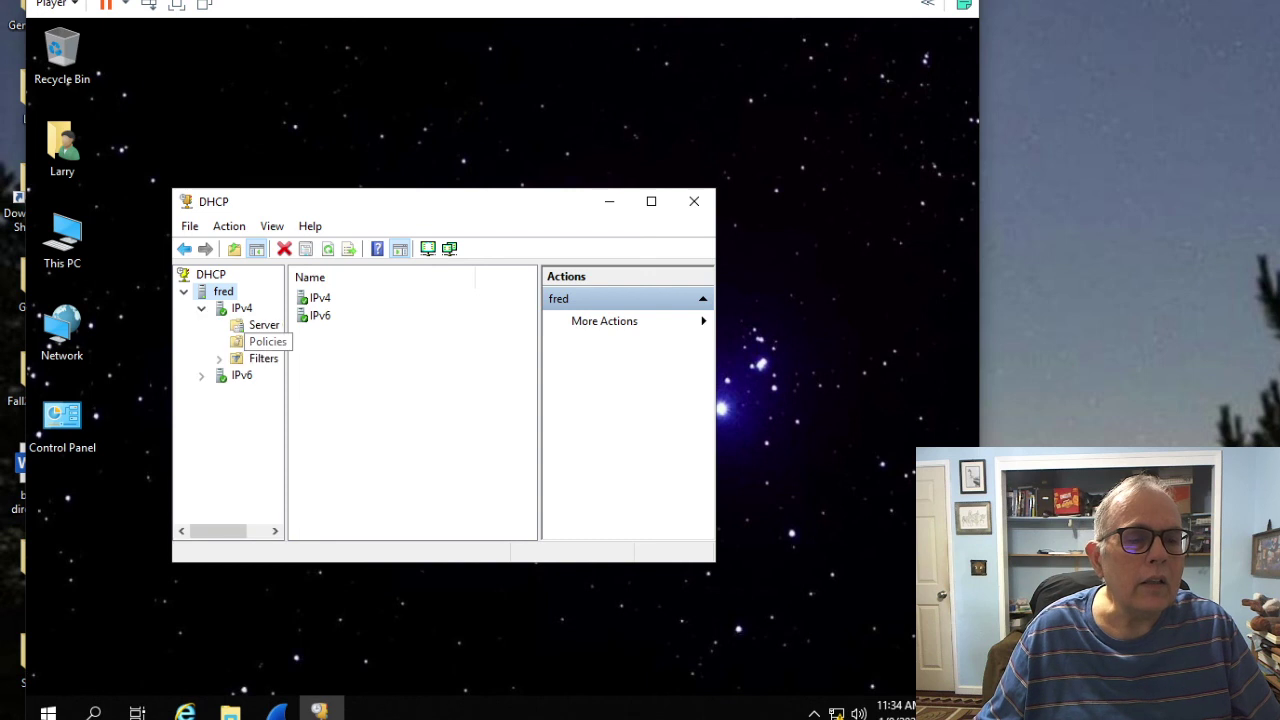
left_click(238, 325)
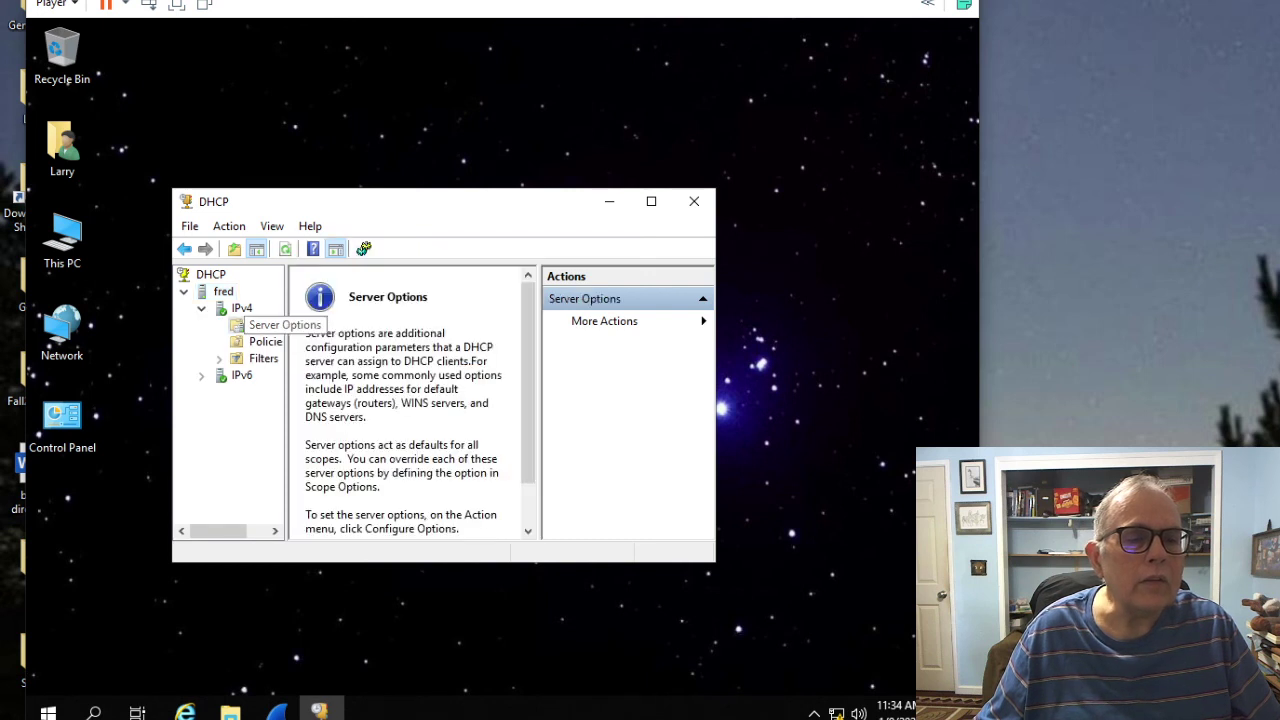
left_click(245, 341)
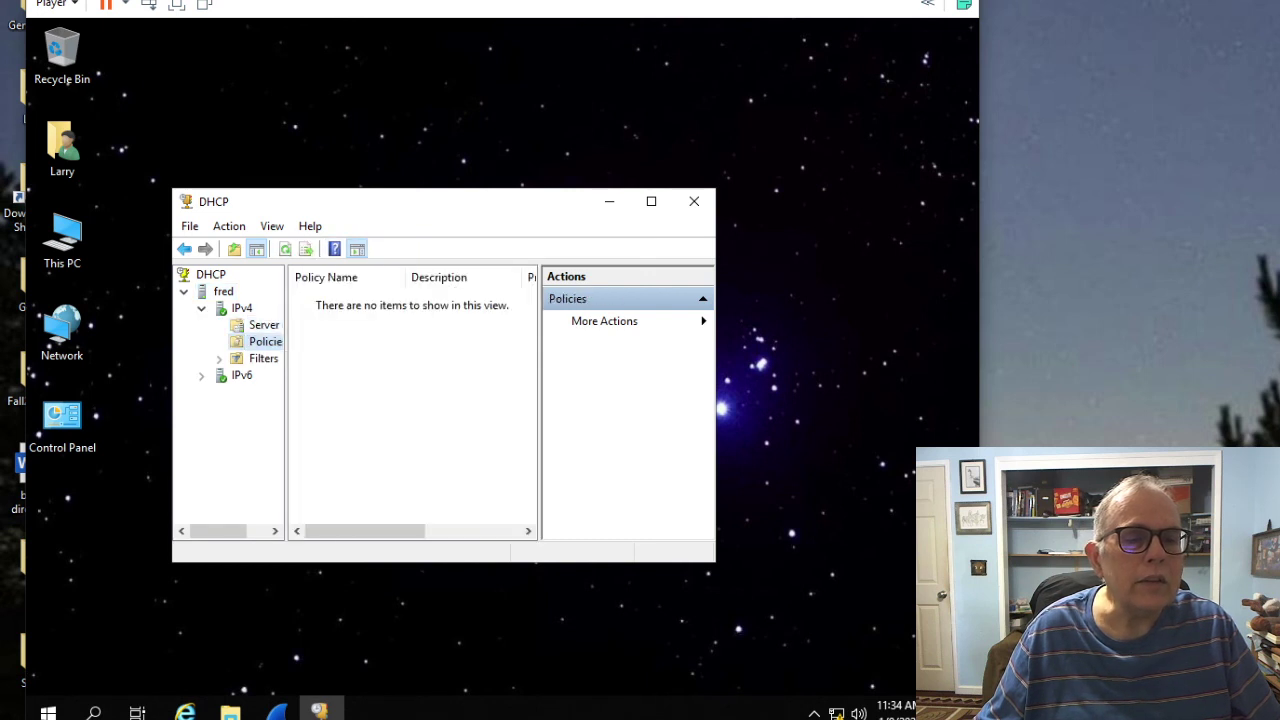
left_click(263, 358)
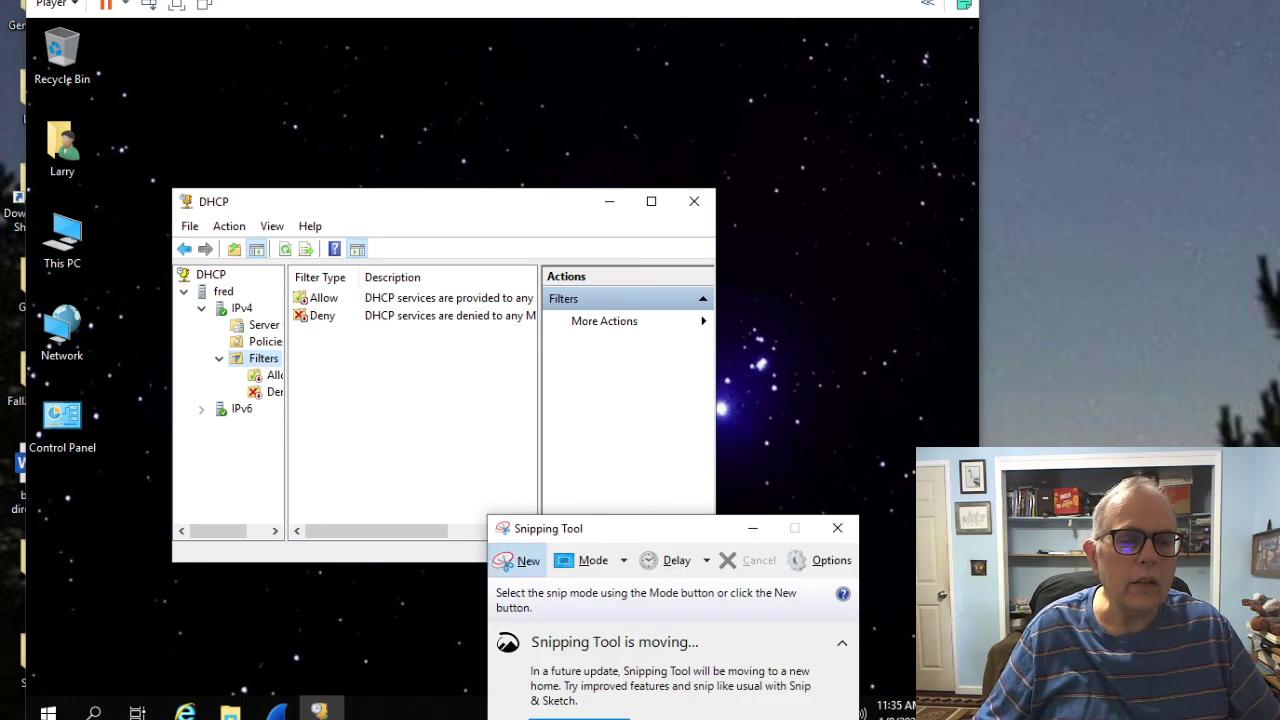
Step: Snip the DHCP Filters window, save it as lab1c, and close the capture window
left_click(518, 560)
left_click_drag(160, 168, 760, 640)
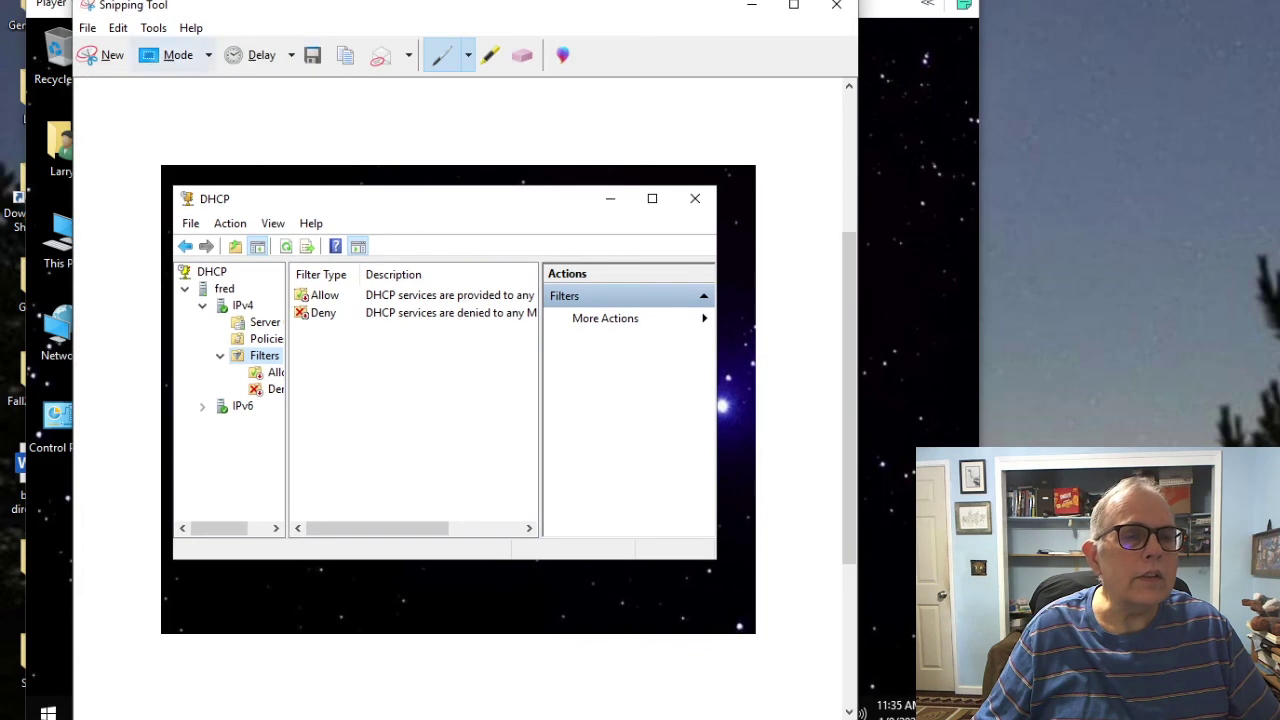
left_click(87, 27)
left_click(127, 76)
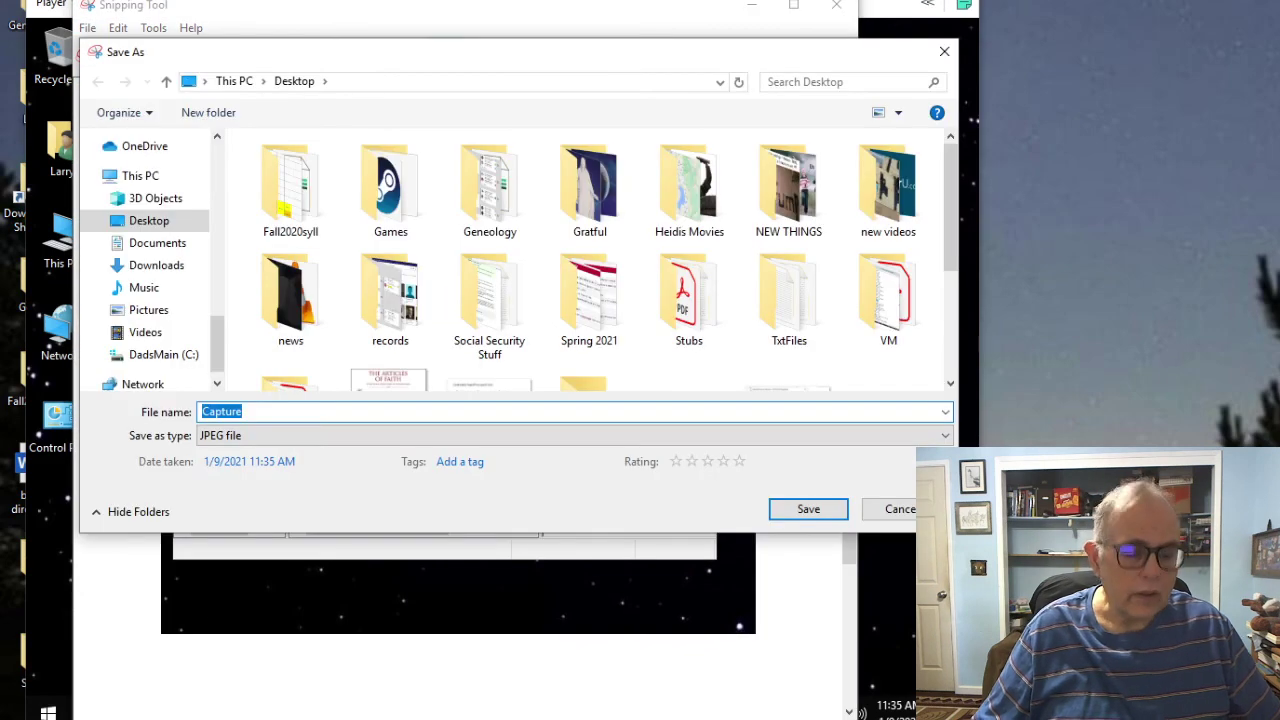
type("lab1c")
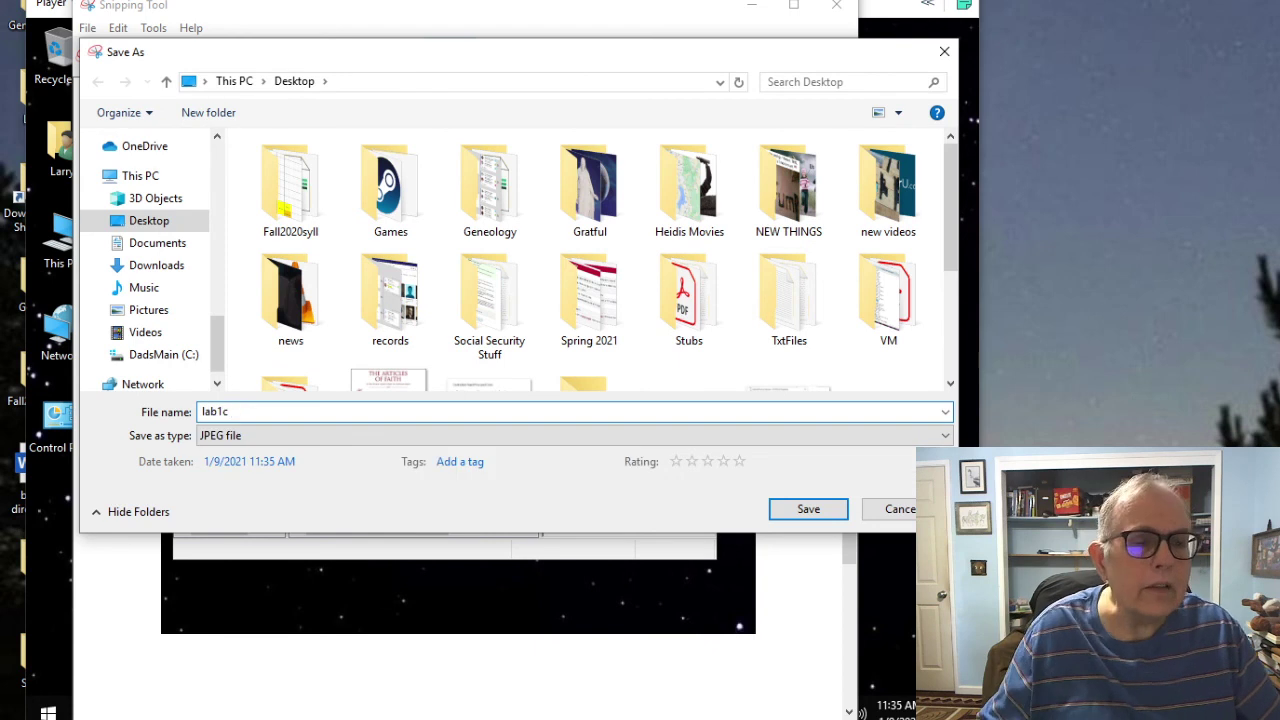
key("Return")
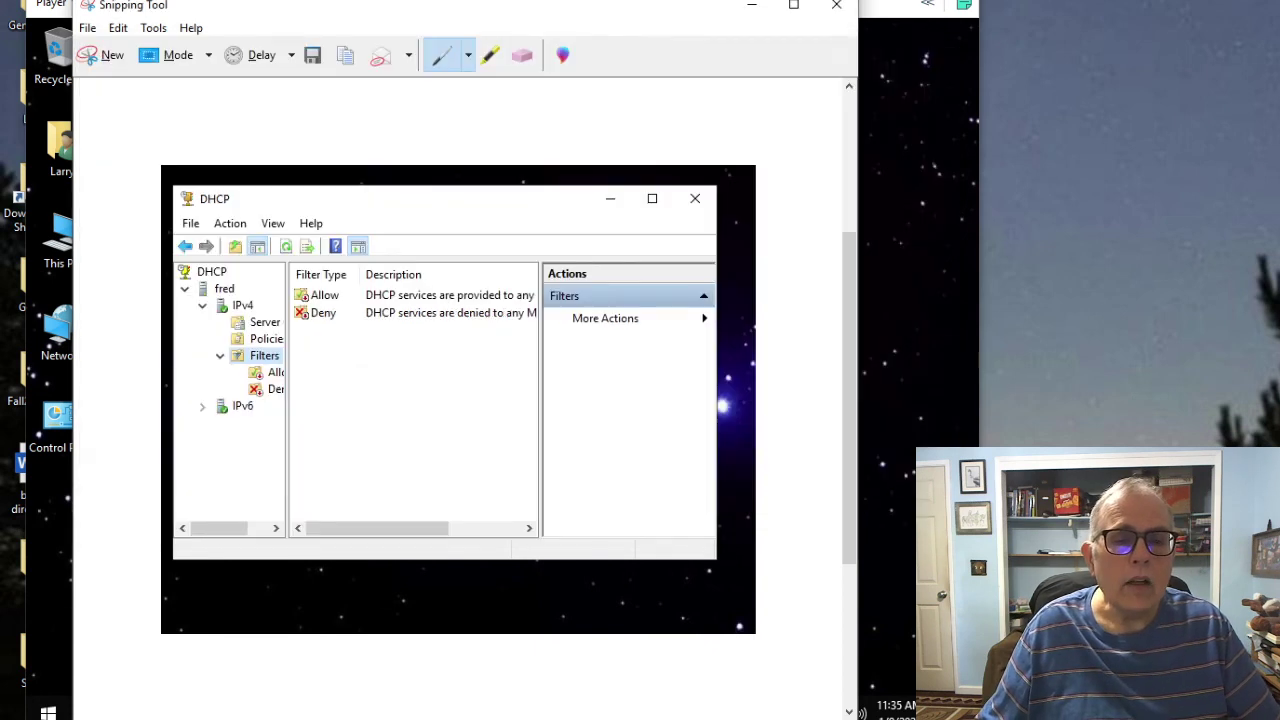
left_click(836, 5)
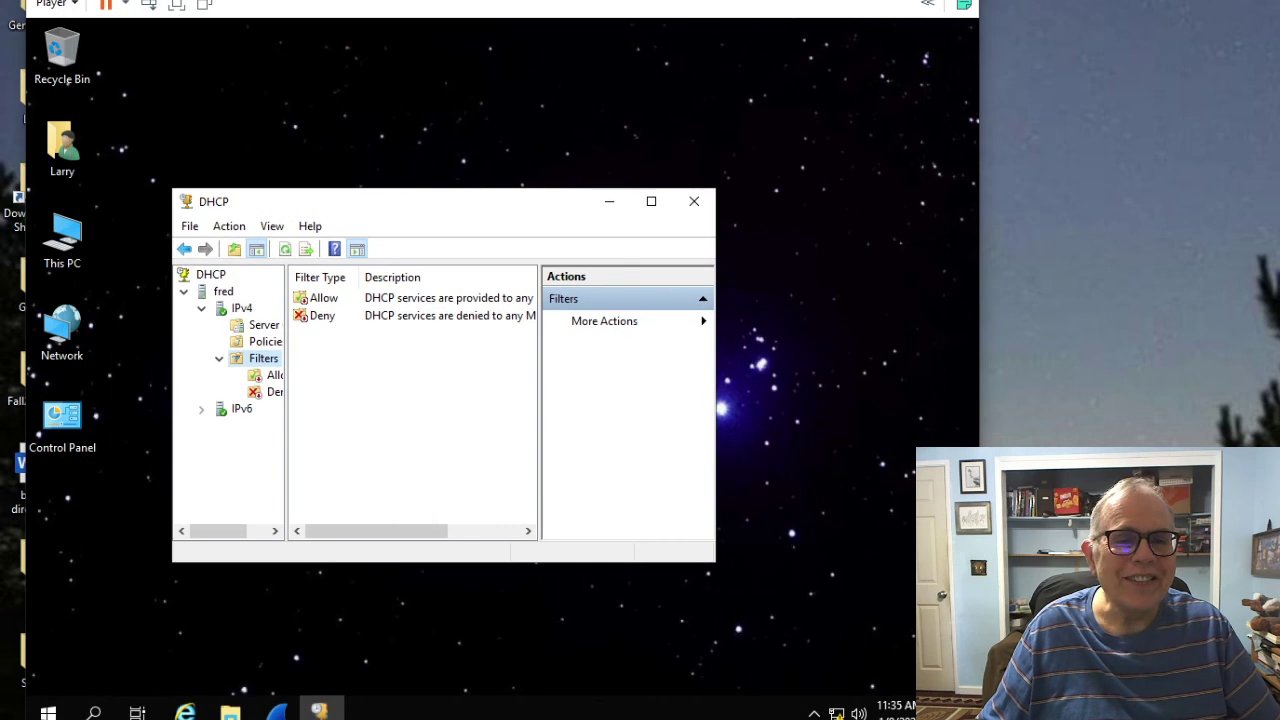
Step: Close DHCP, launch DNS Manager via search, and expand FRED's Forward Lookup Zones to reveal twilight
left_click(694, 201)
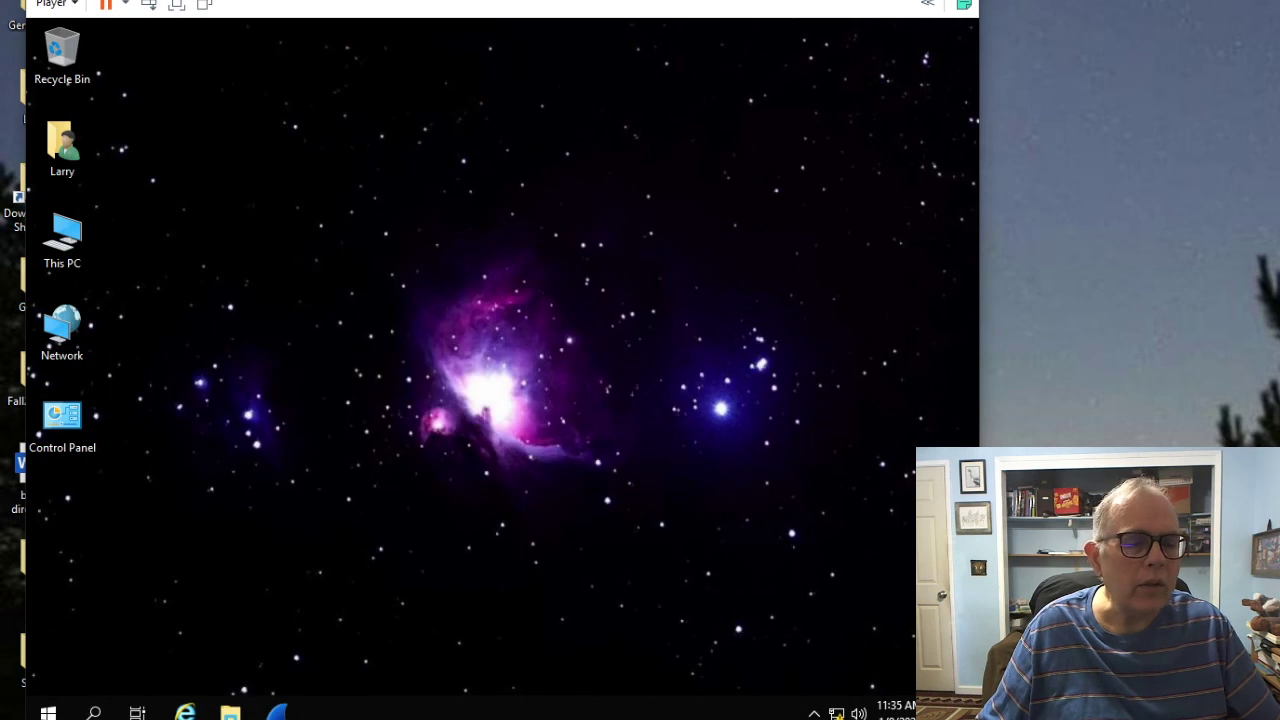
left_click(93, 712)
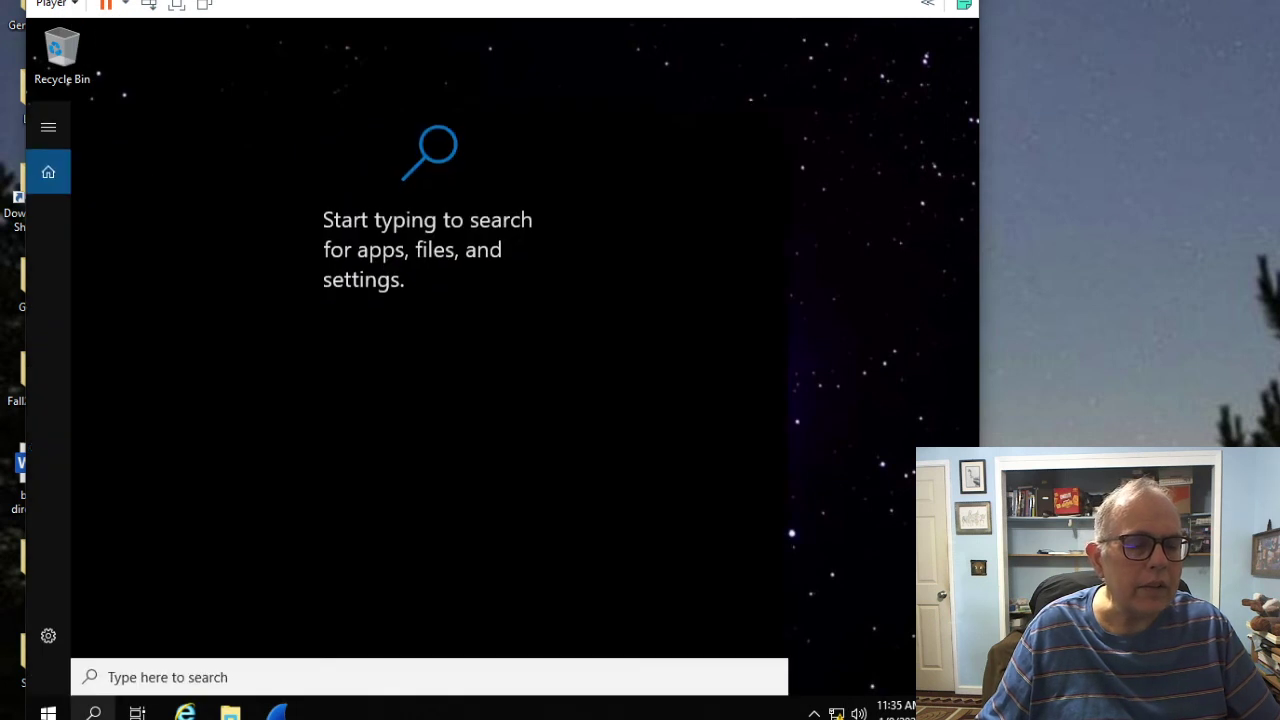
type("dns")
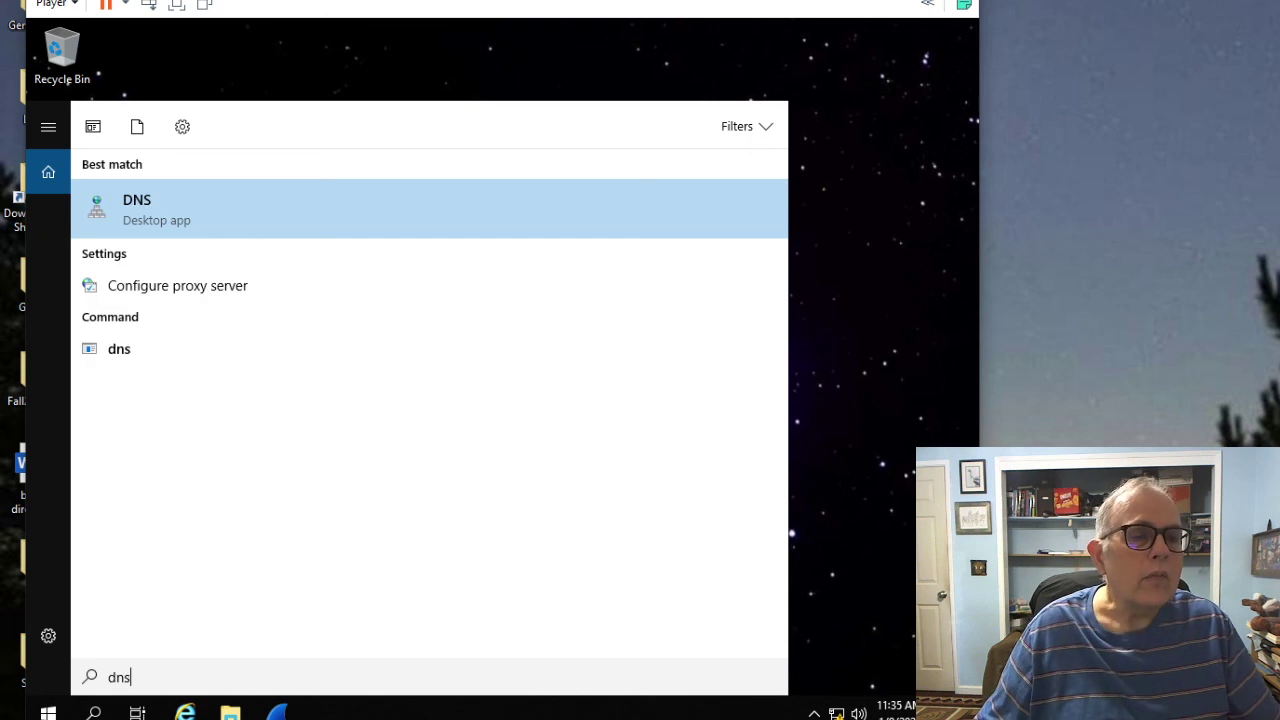
key("Return")
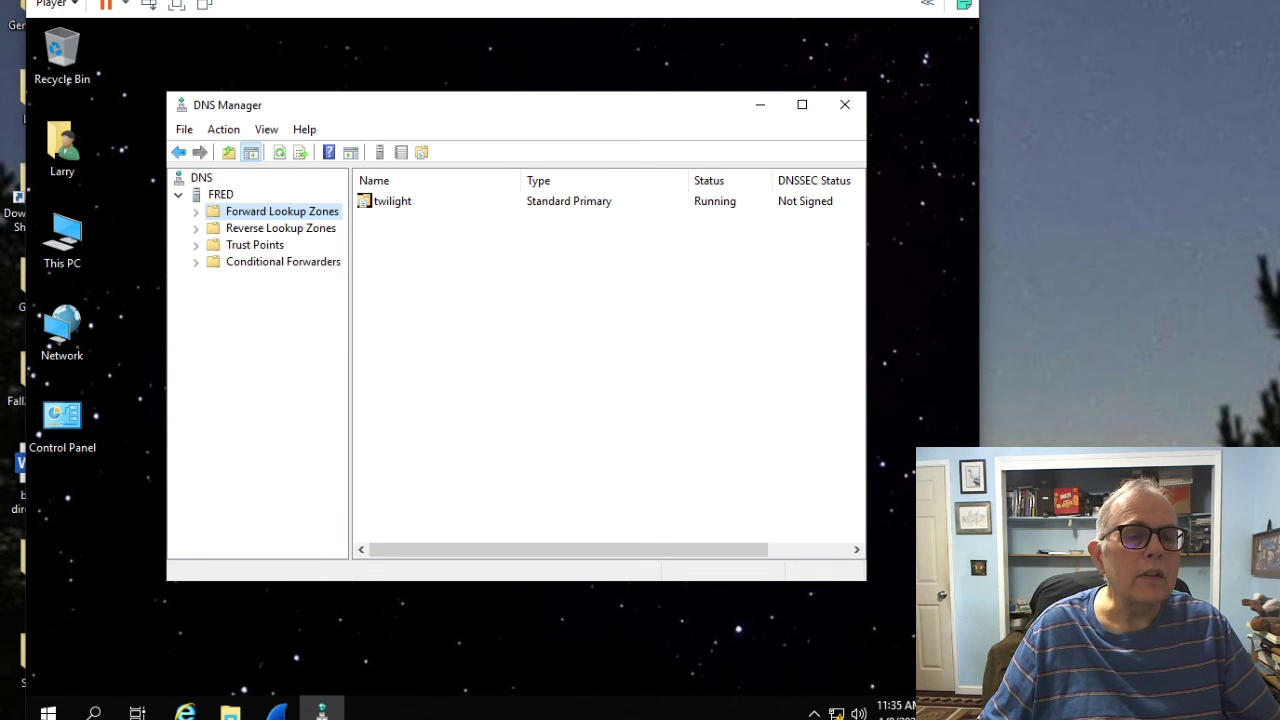
key("Right")
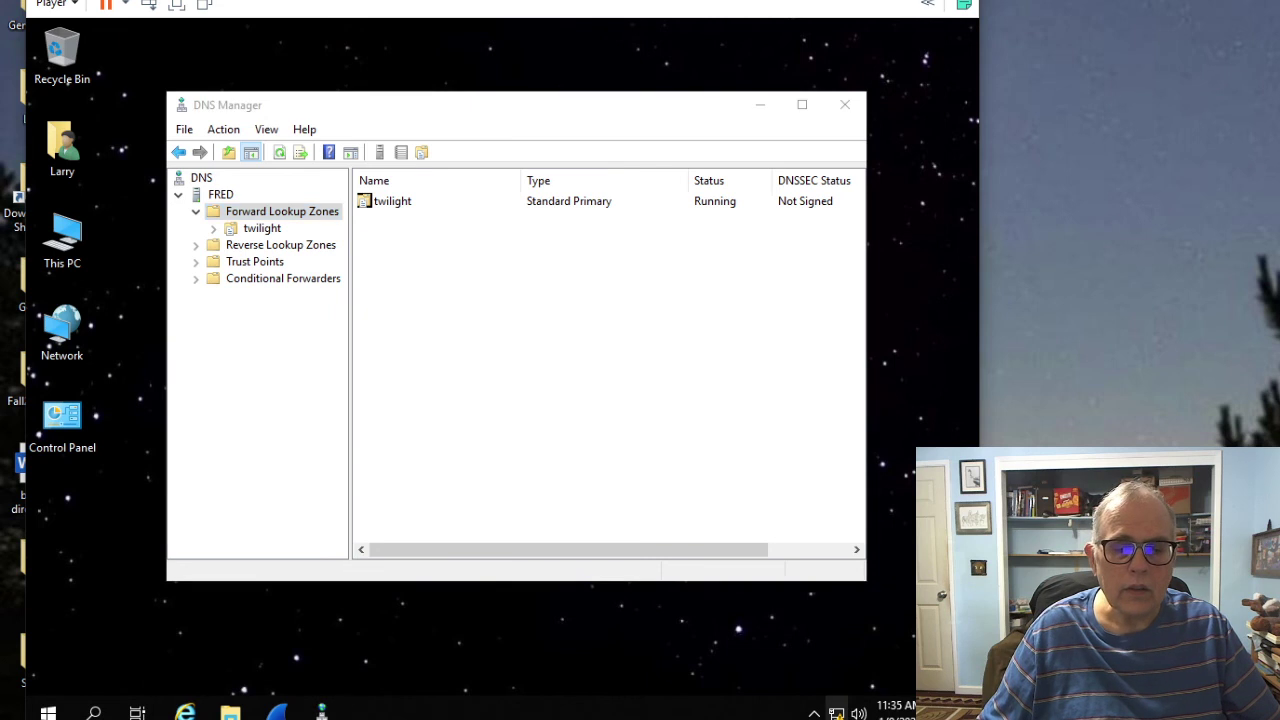
left_click(836, 713)
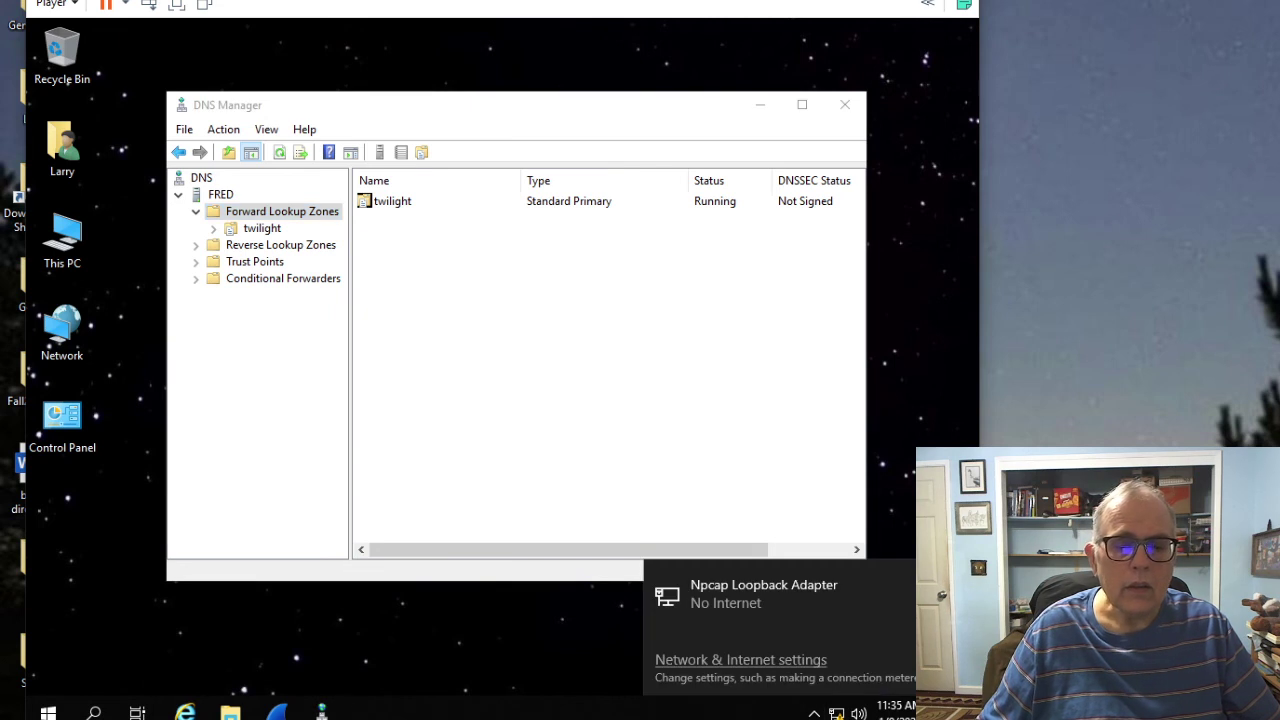
key("Escape")
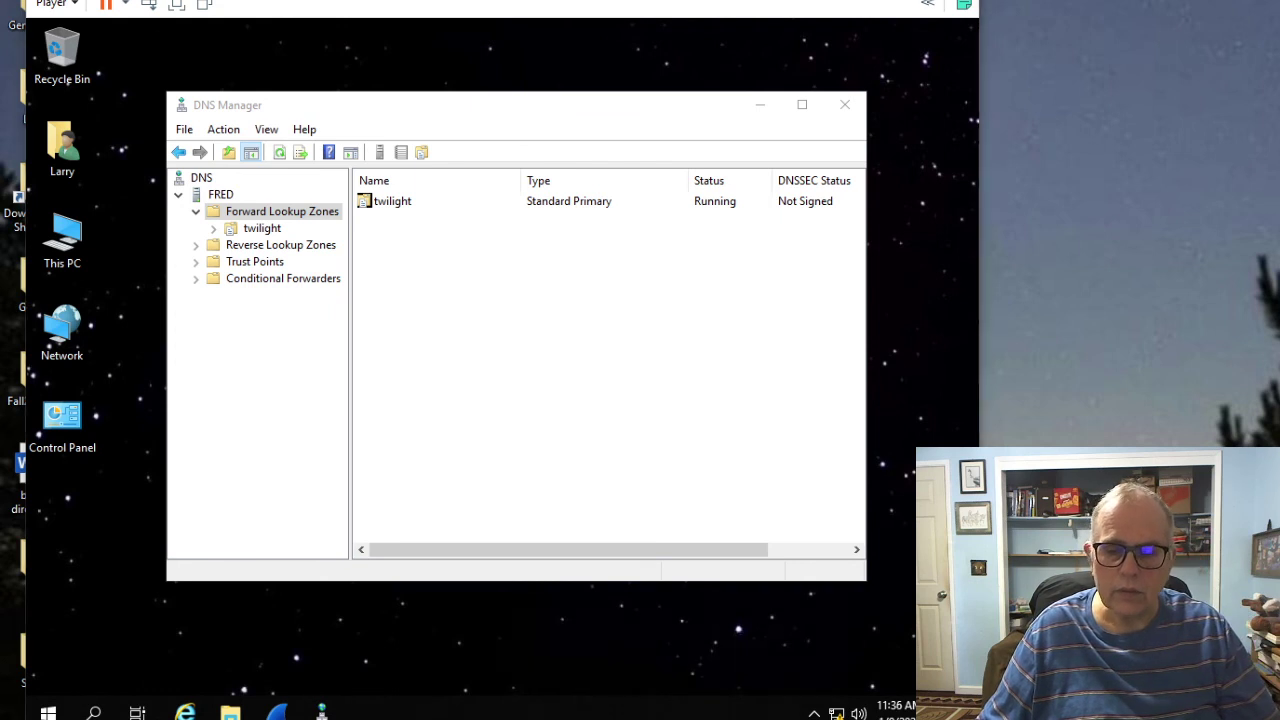
Step: Snip the DNS Manager window, save it as lab1d, and close the capture
left_click(520, 560)
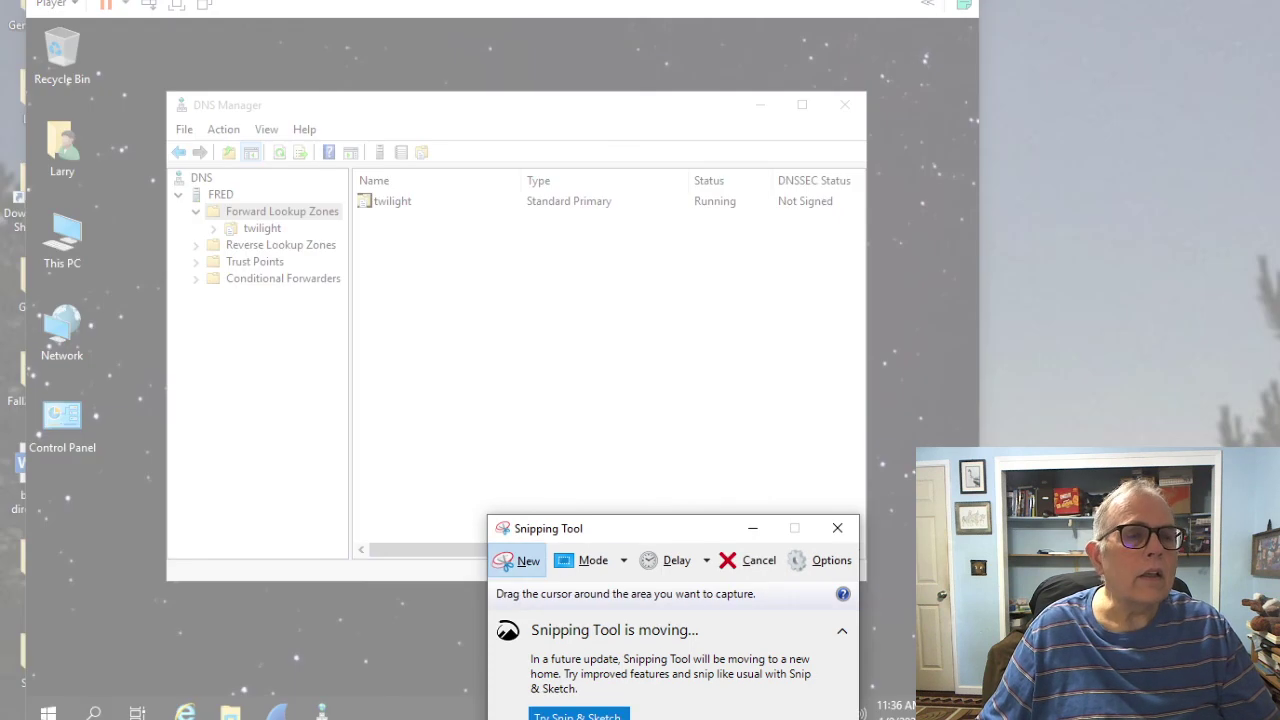
left_click_drag(118, 63, 720, 553)
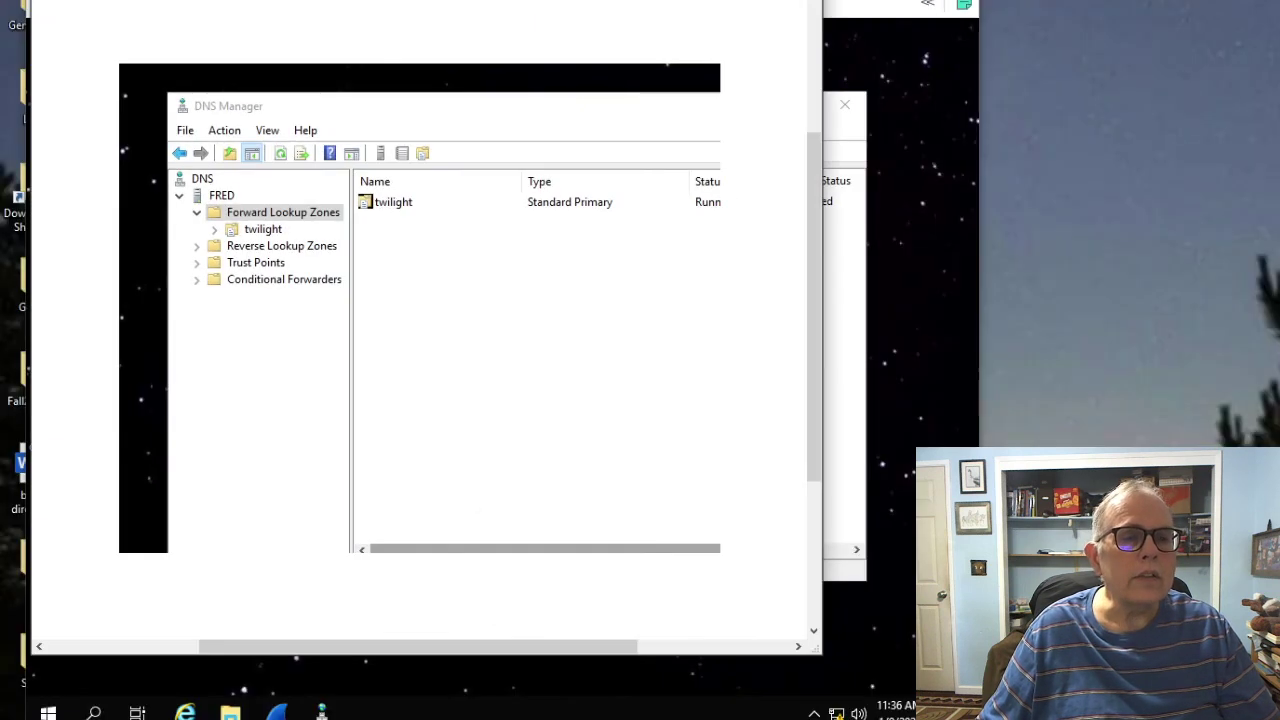
key("alt+f")
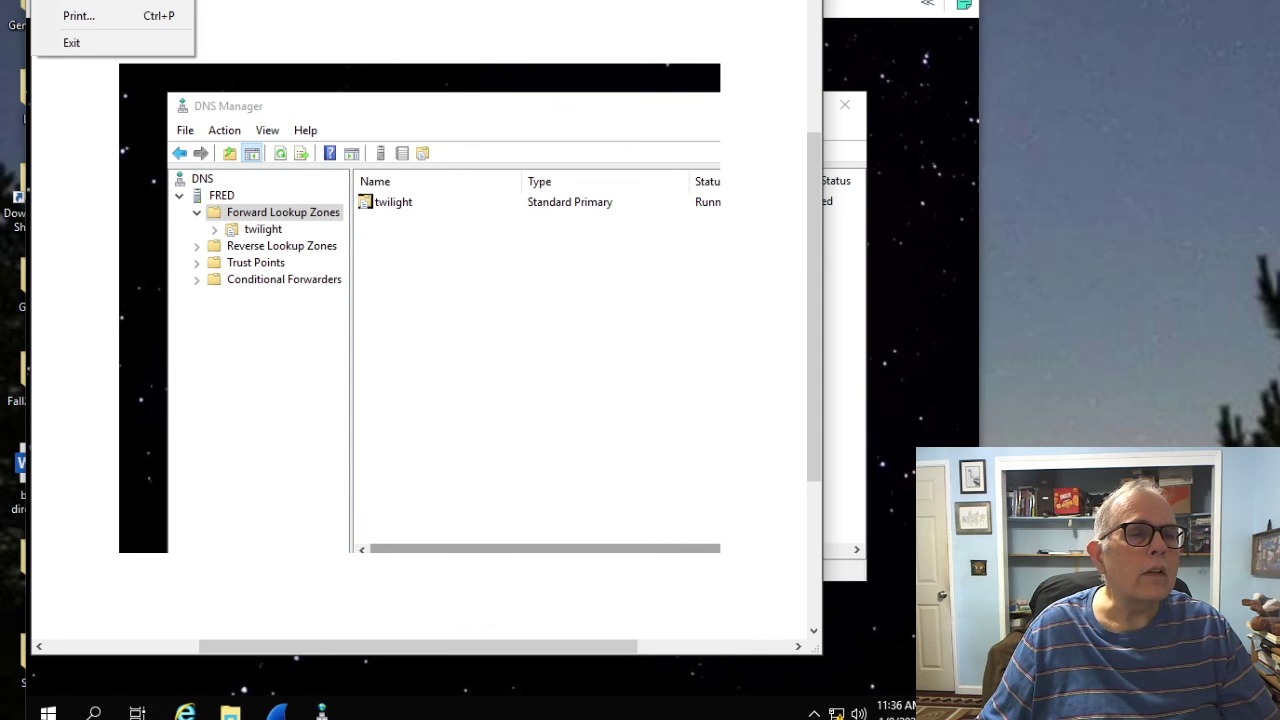
key("a")
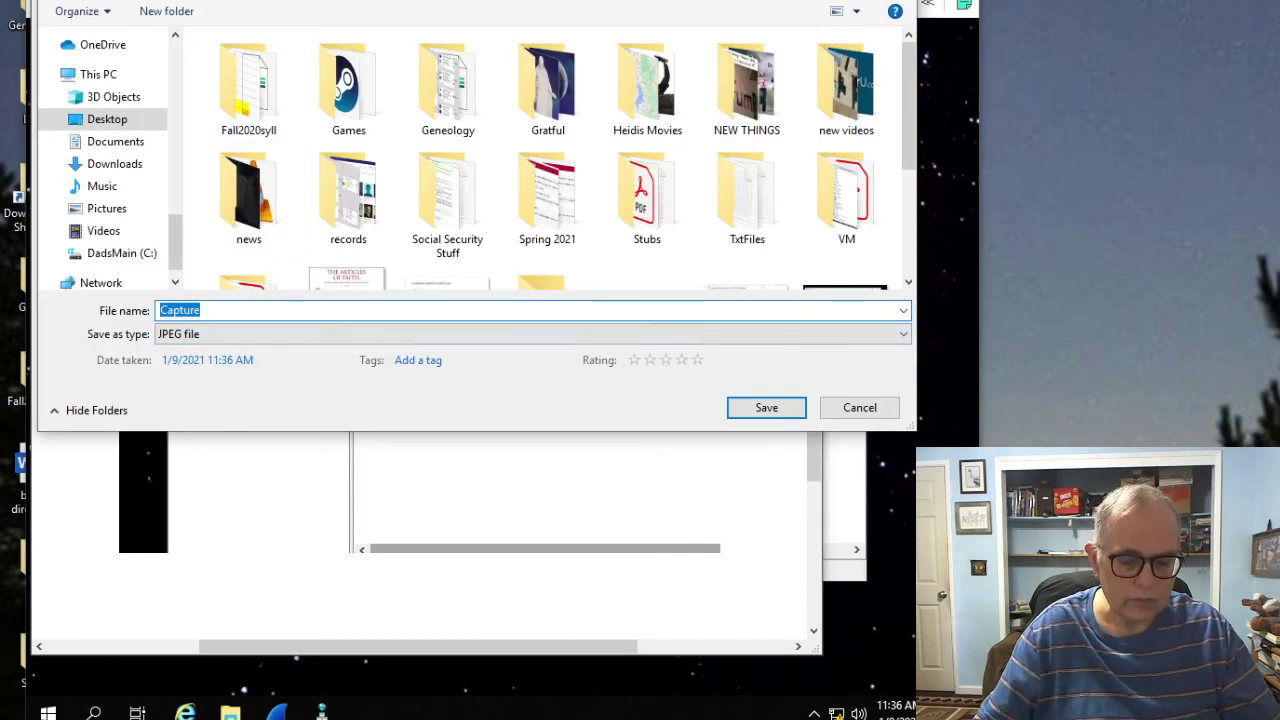
type("lab1")
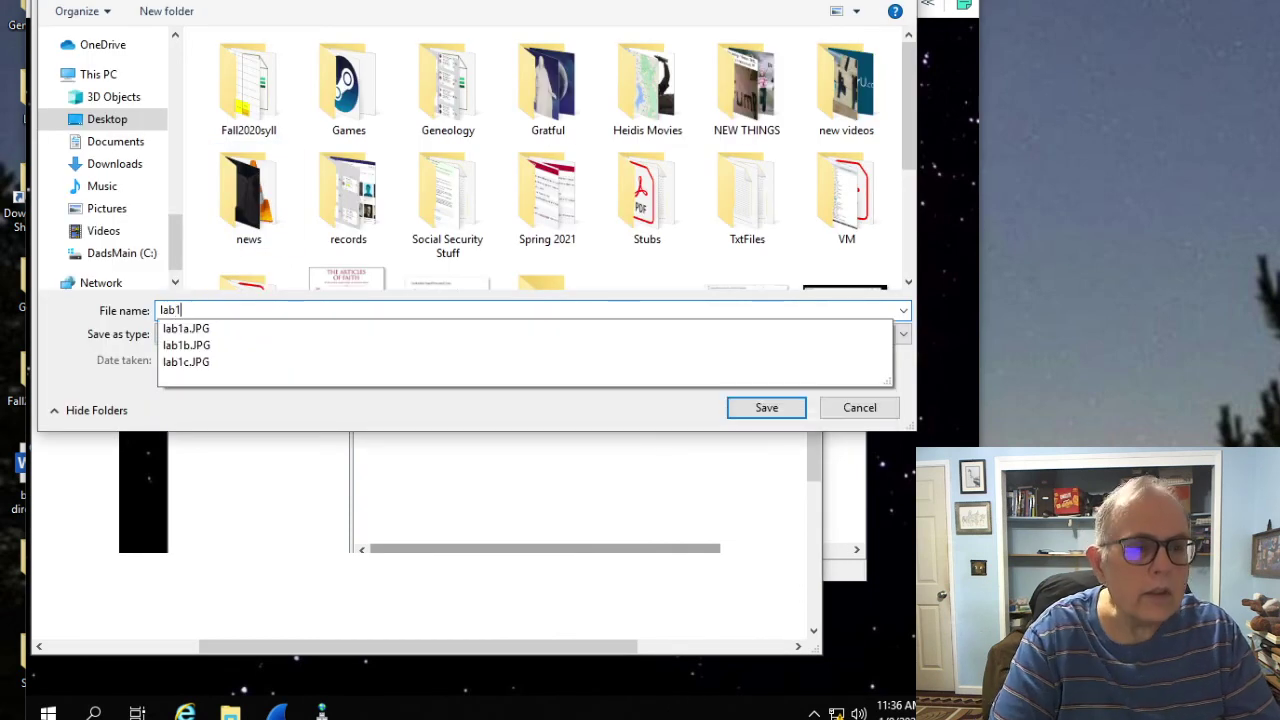
type("d")
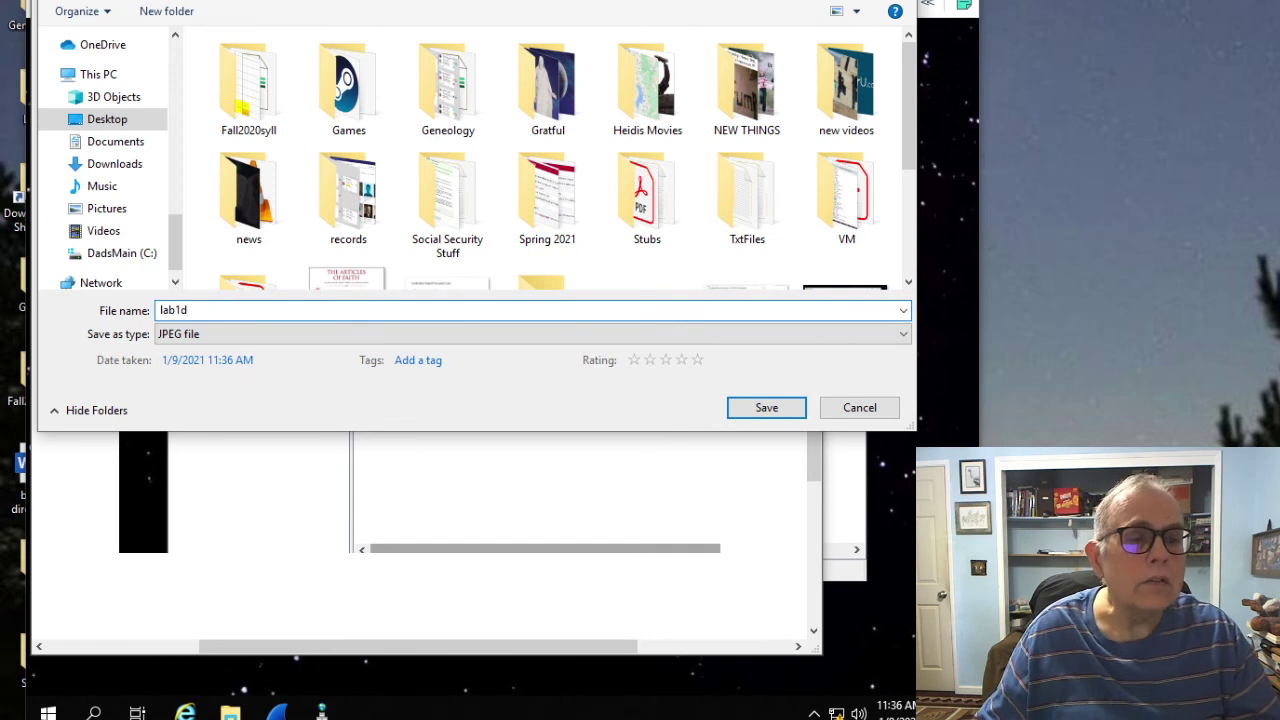
key("Return")
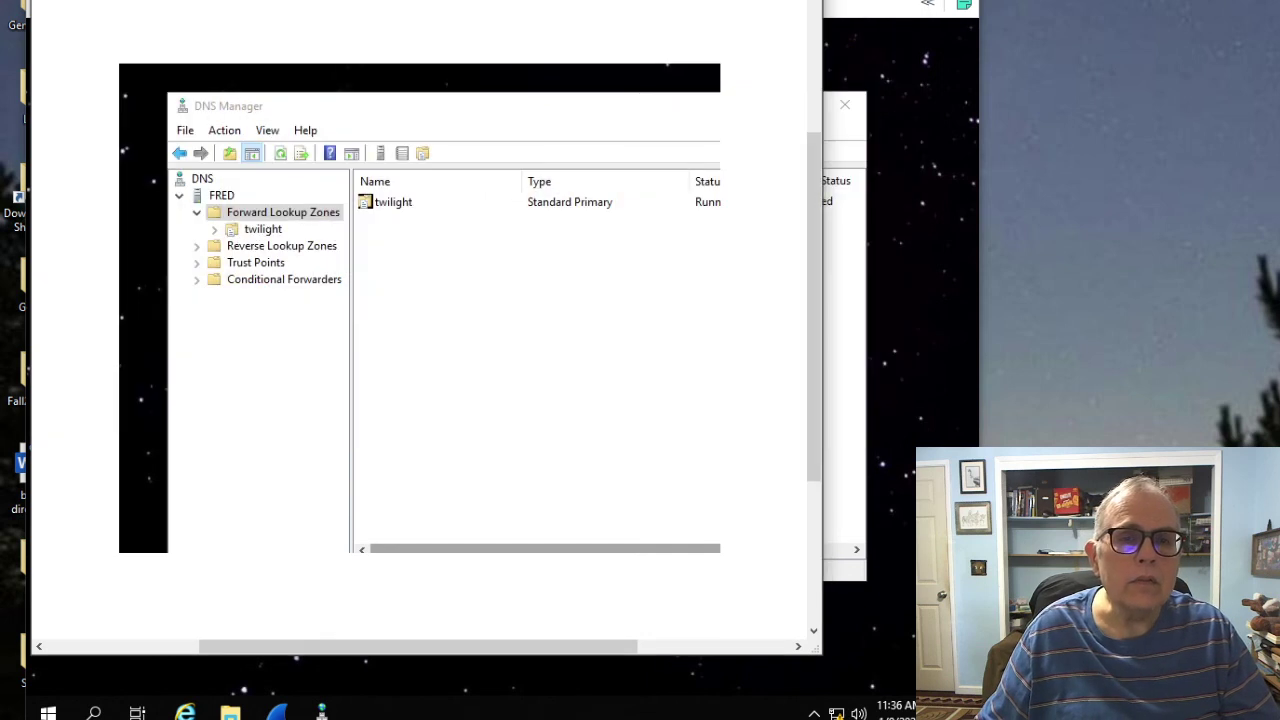
left_click(845, 104)
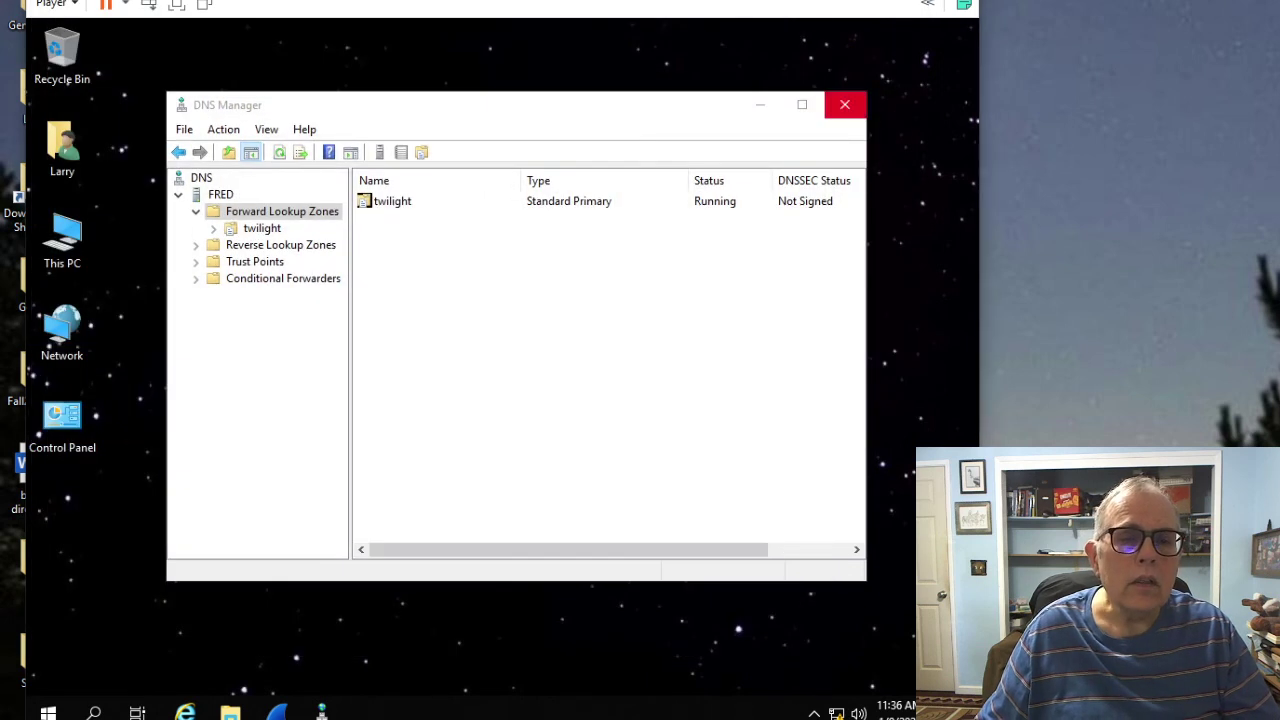
Step: Close DNS Manager and shut down the server with the Other (Unplanned) reason
left_click(845, 104)
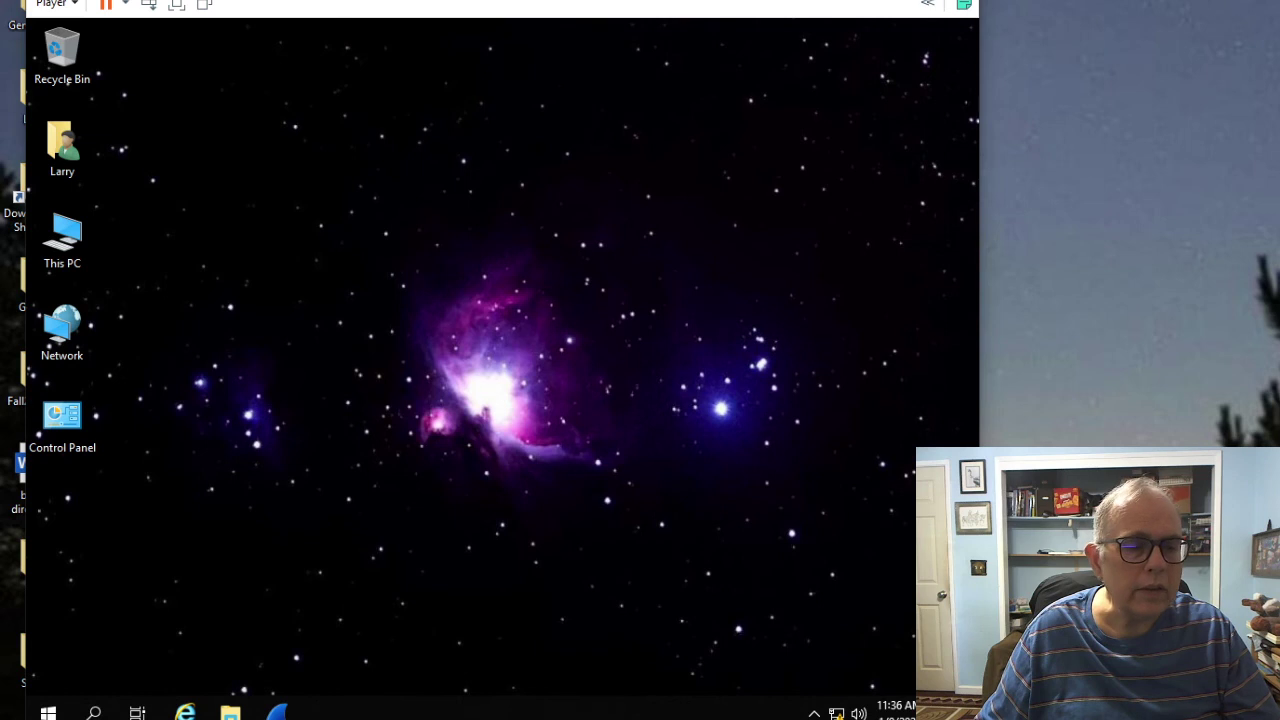
left_click(48, 710)
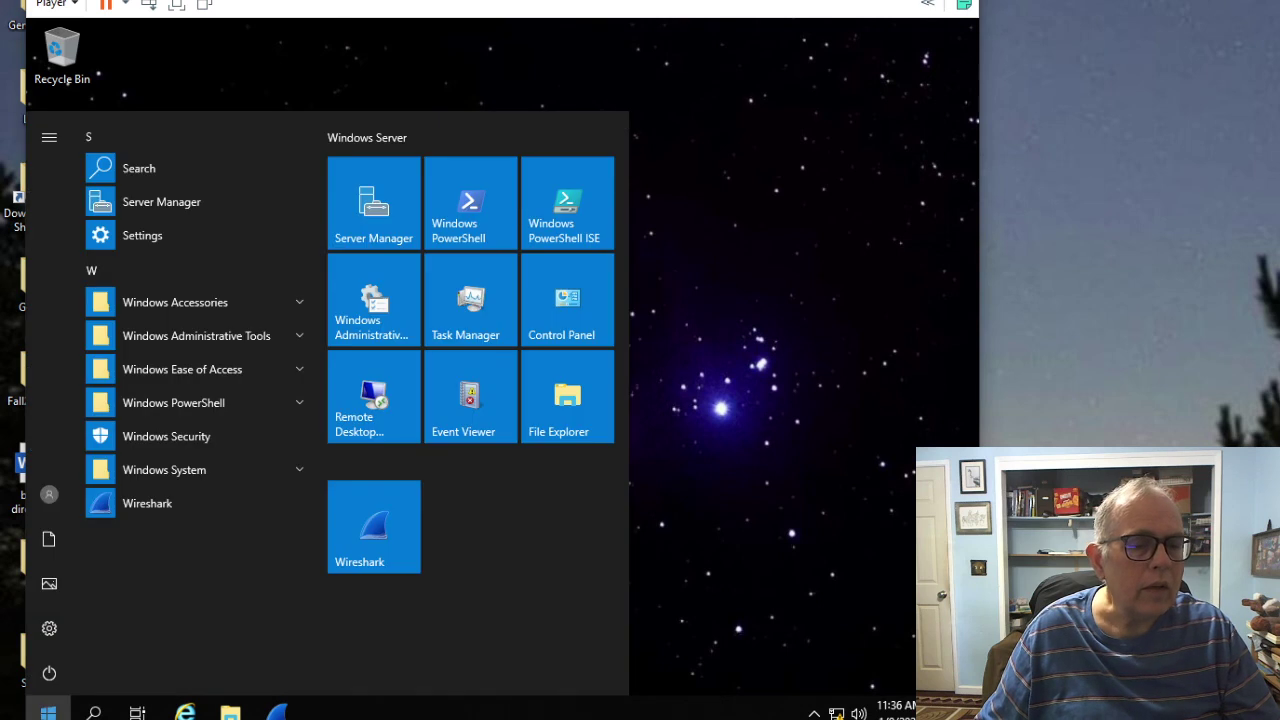
left_click(49, 673)
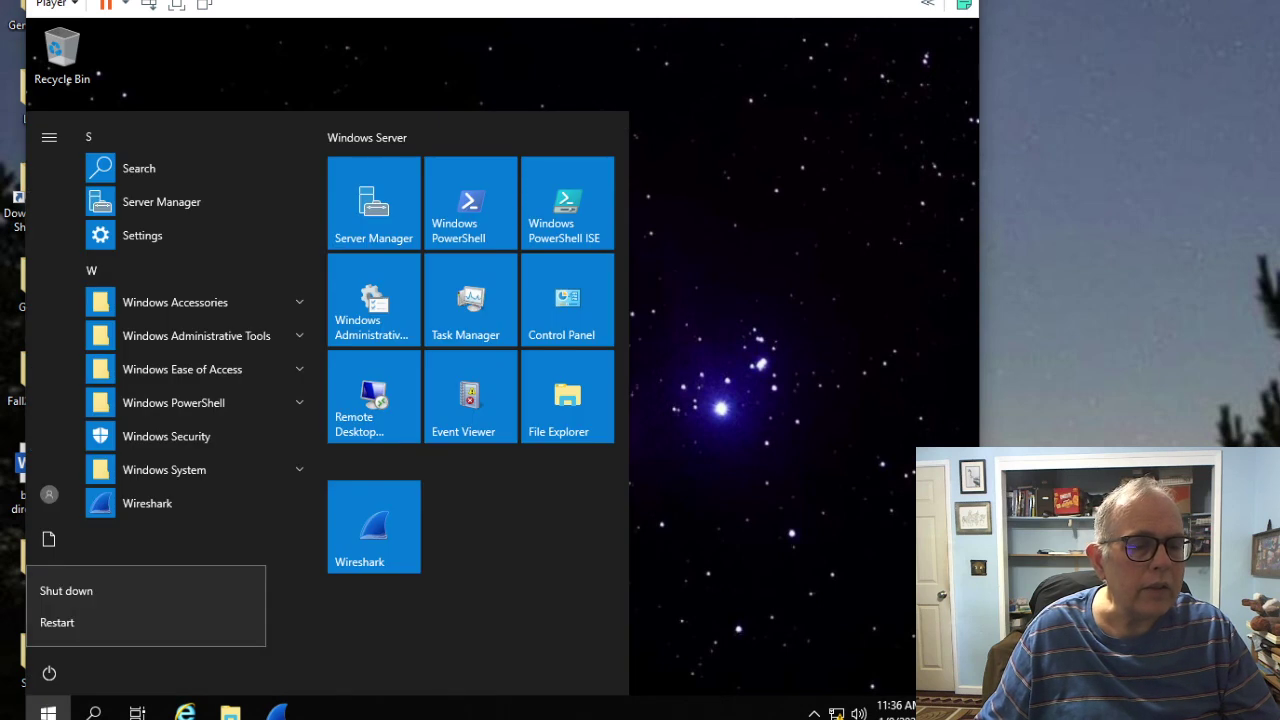
left_click(66, 590)
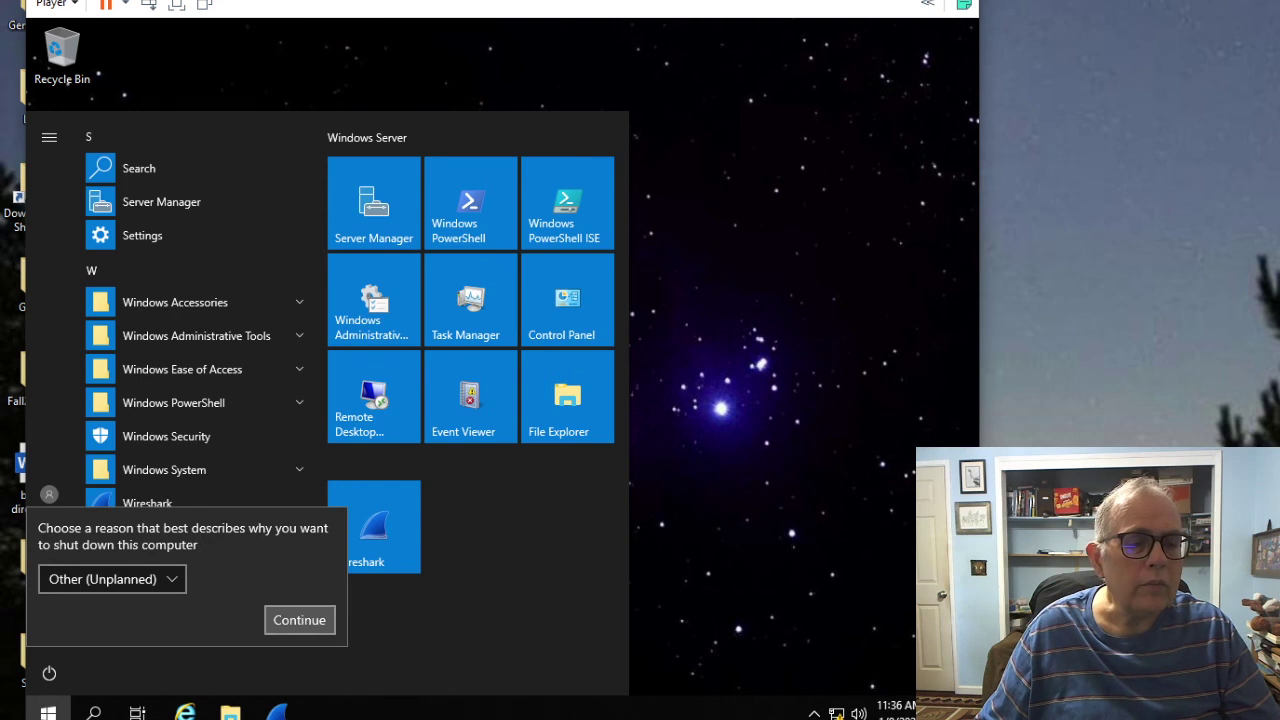
left_click(299, 620)
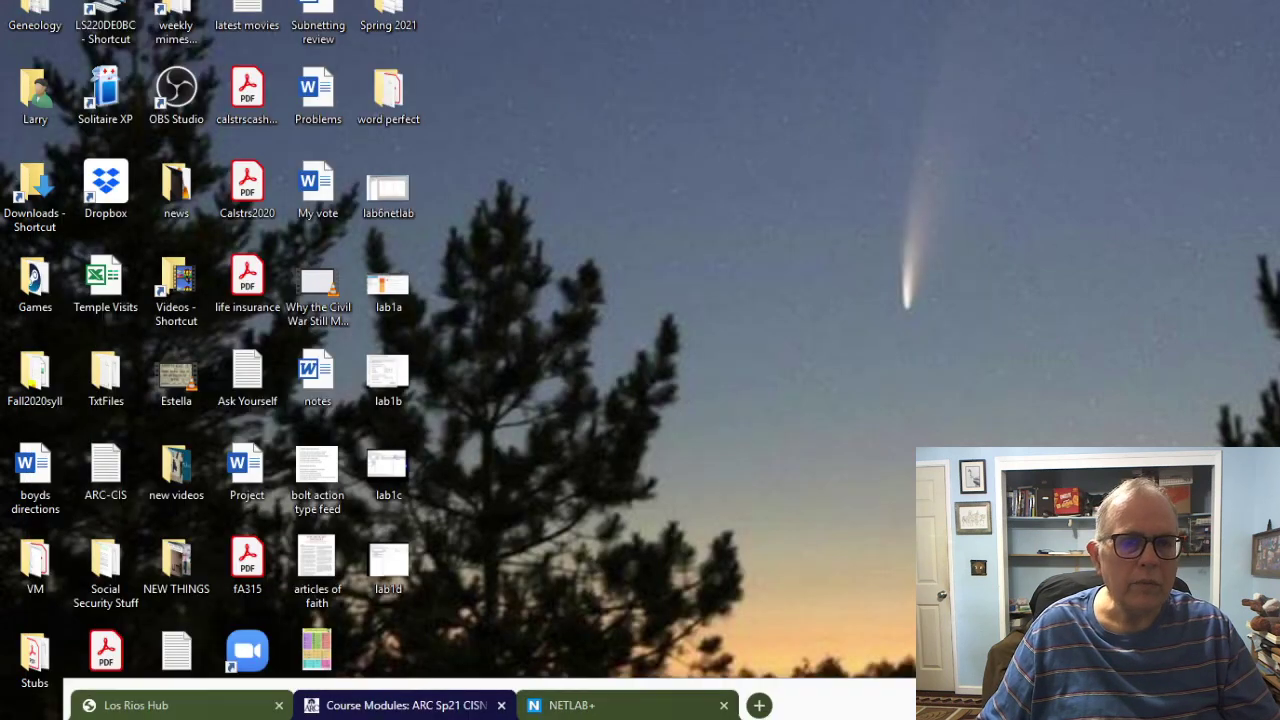
Step: Select the lab screenshot files on the desktop and permanently delete the unwanted file
left_click_drag(344, 152, 491, 607)
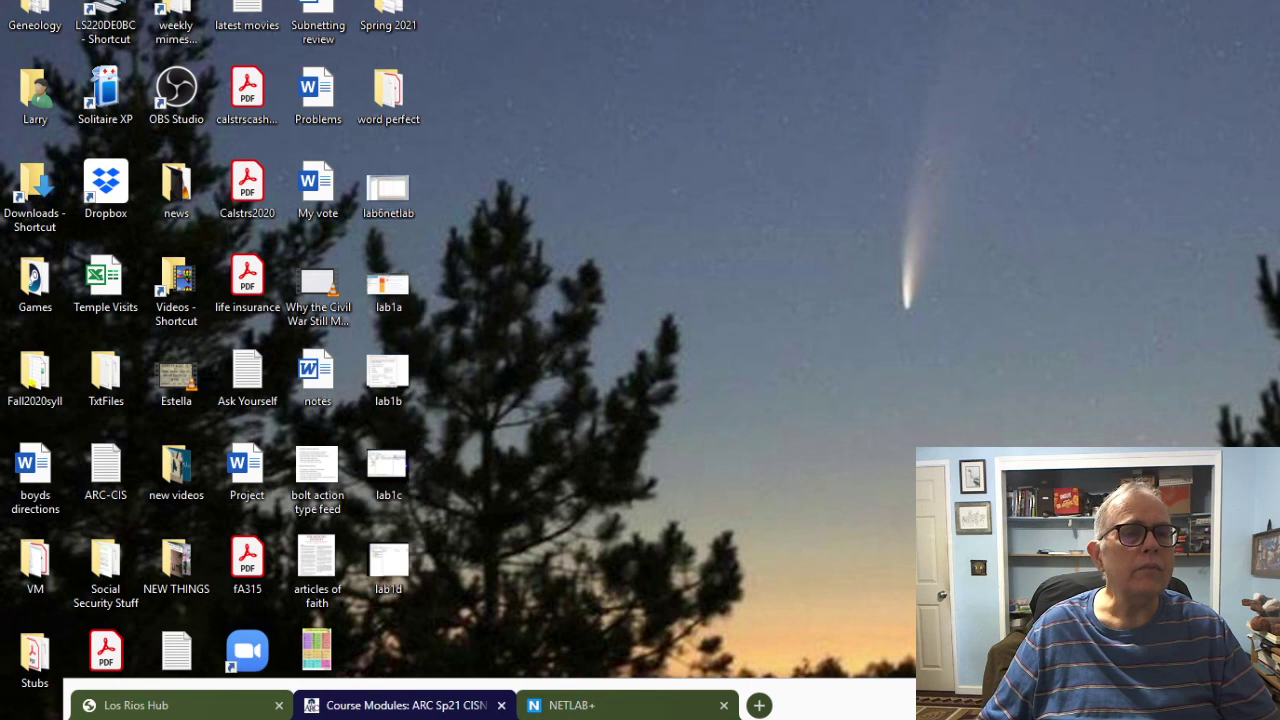
key("shift+F10")
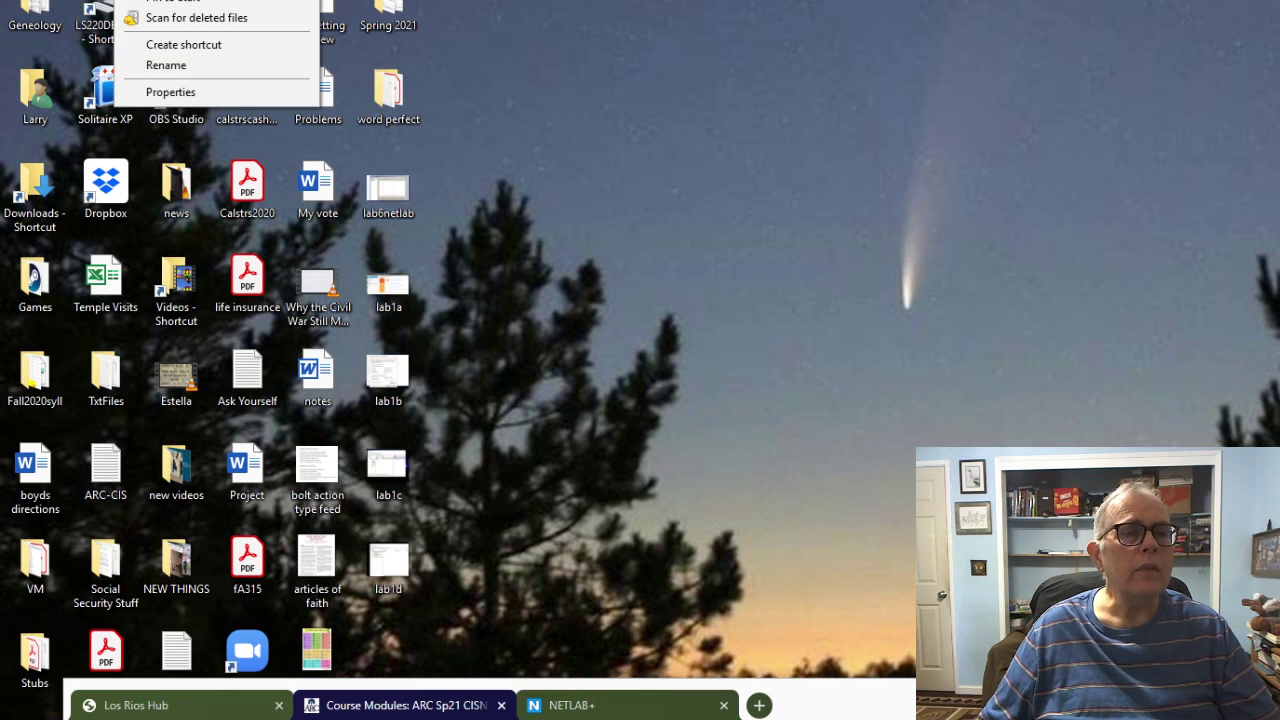
key("shift+Delete")
key("Return")
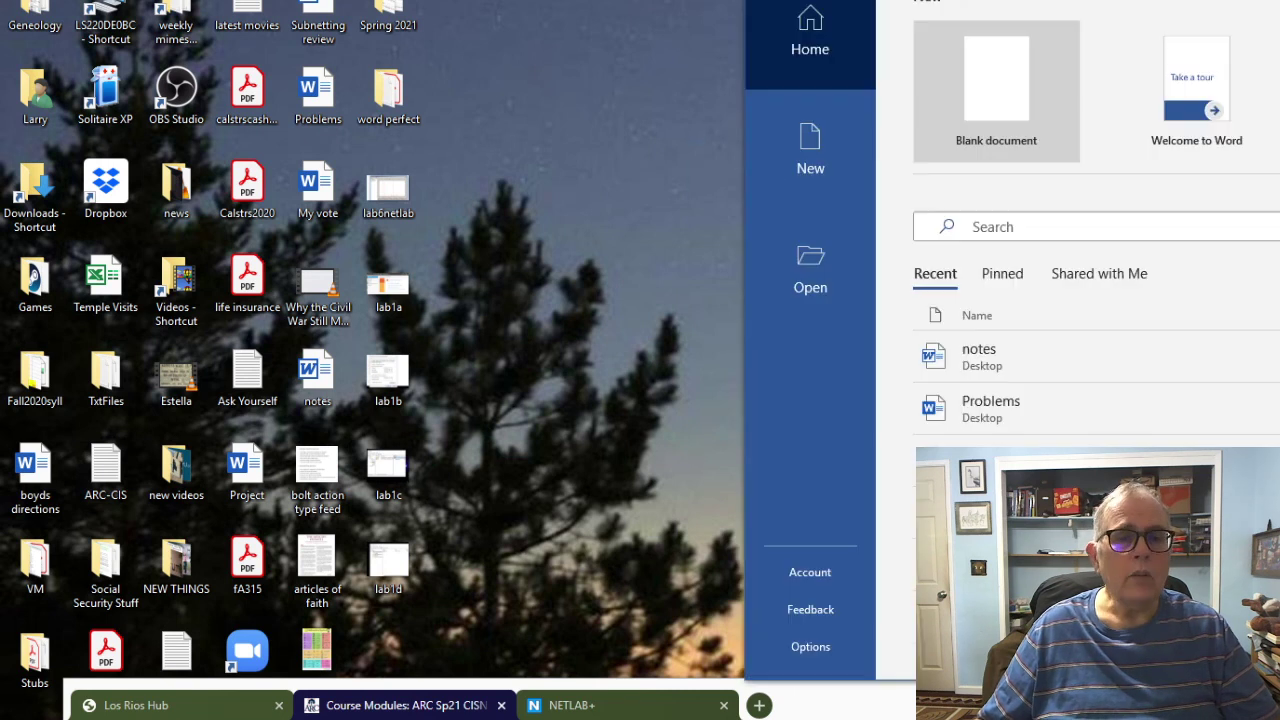
Step: Create a blank document and paste the Performance Monitor and Server Manager Dashboard screenshots
key("Return")
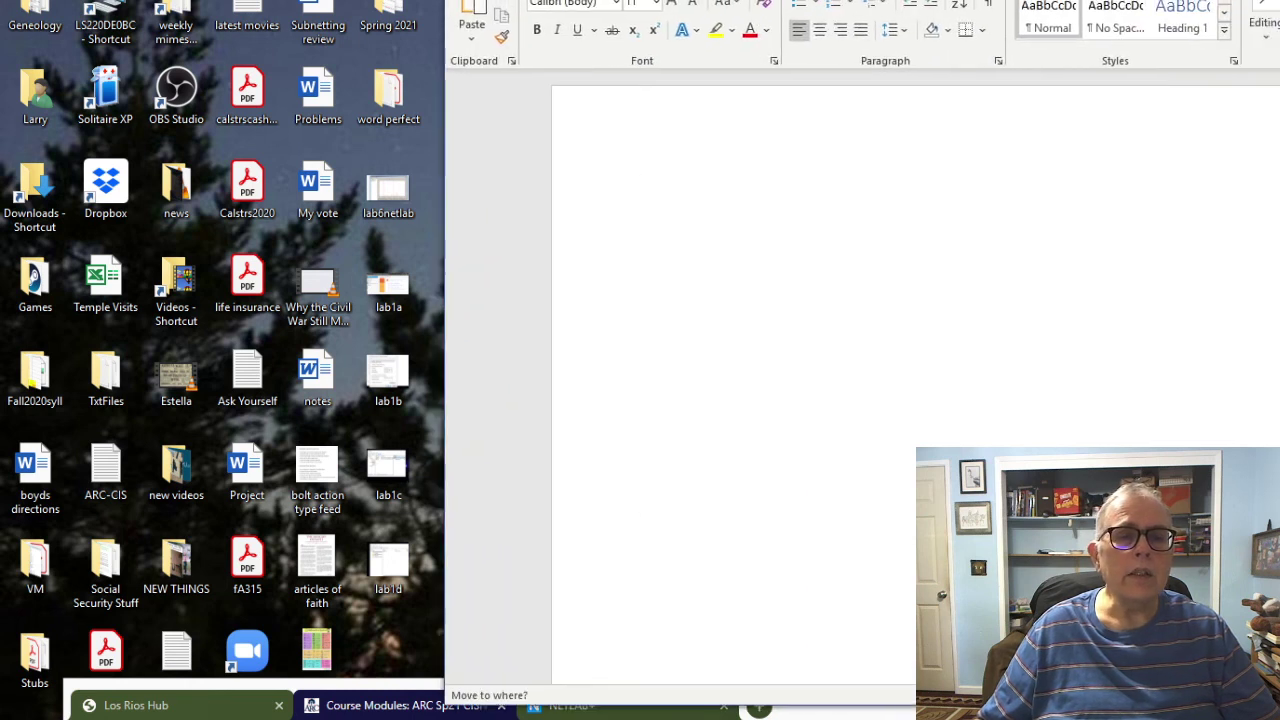
key("ctrl+v")
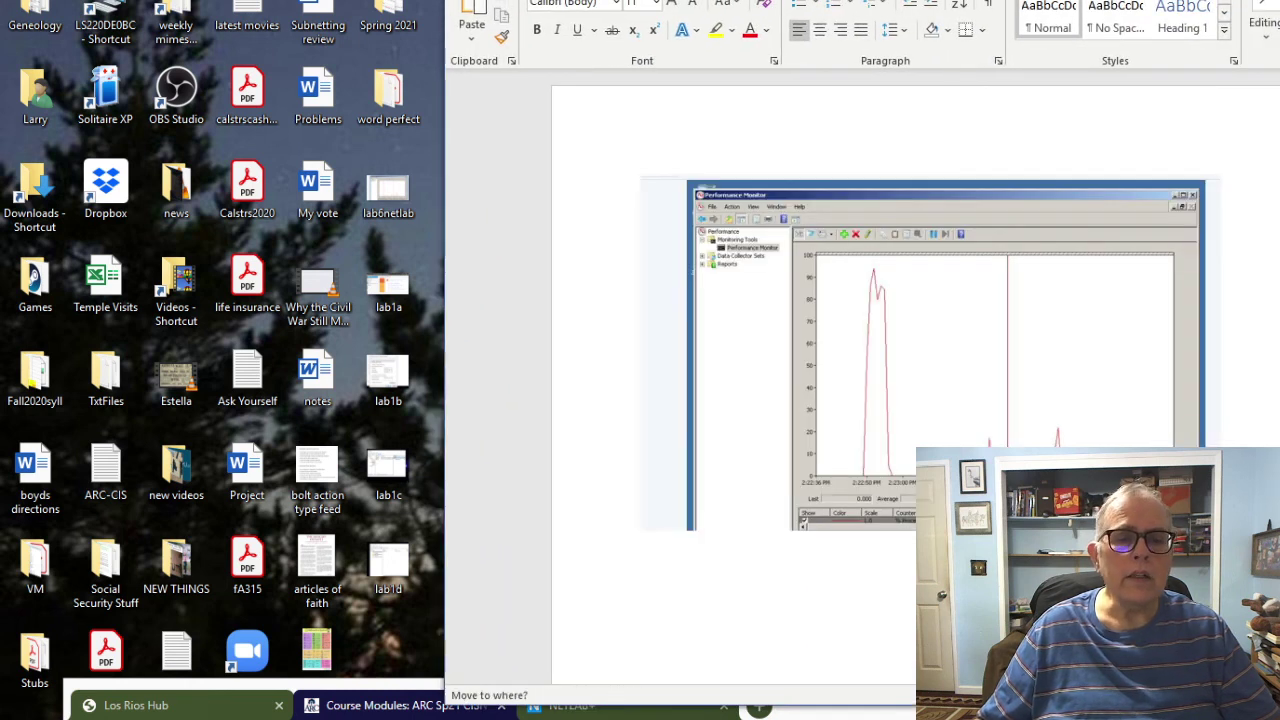
key("ctrl+v")
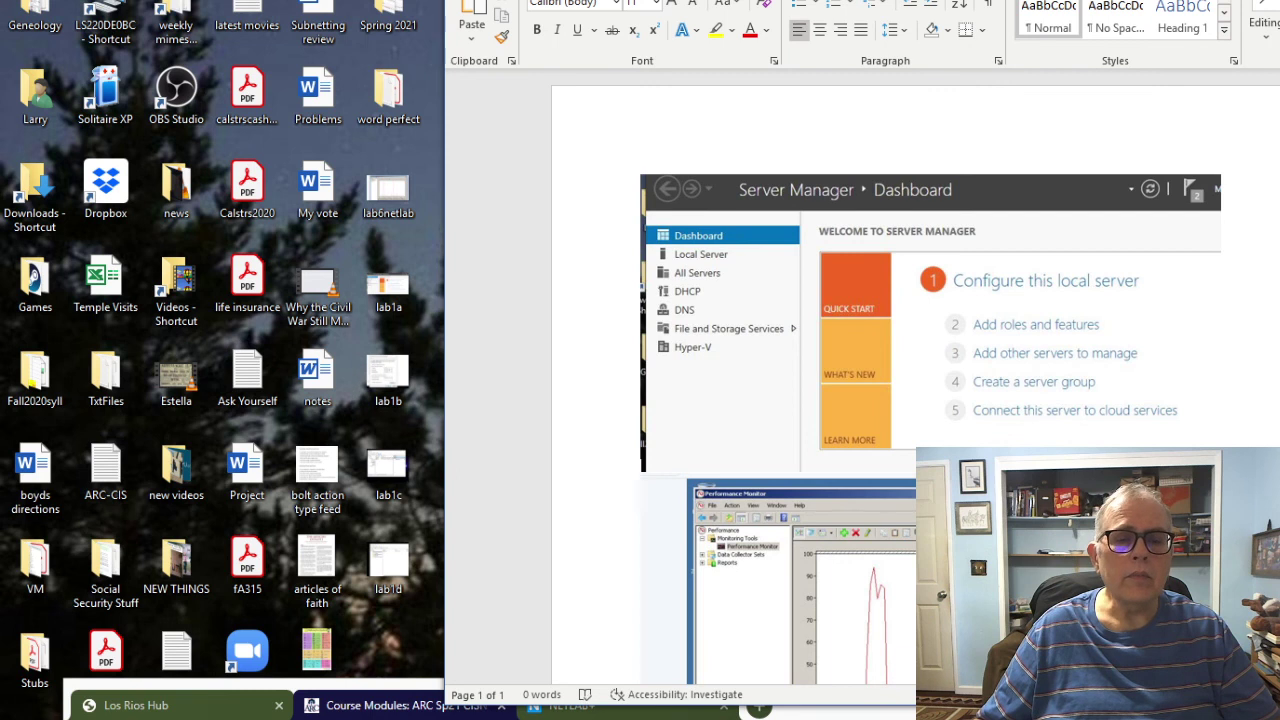
scroll(915, 377, "down", 5)
scroll(915, 377, "down", 2)
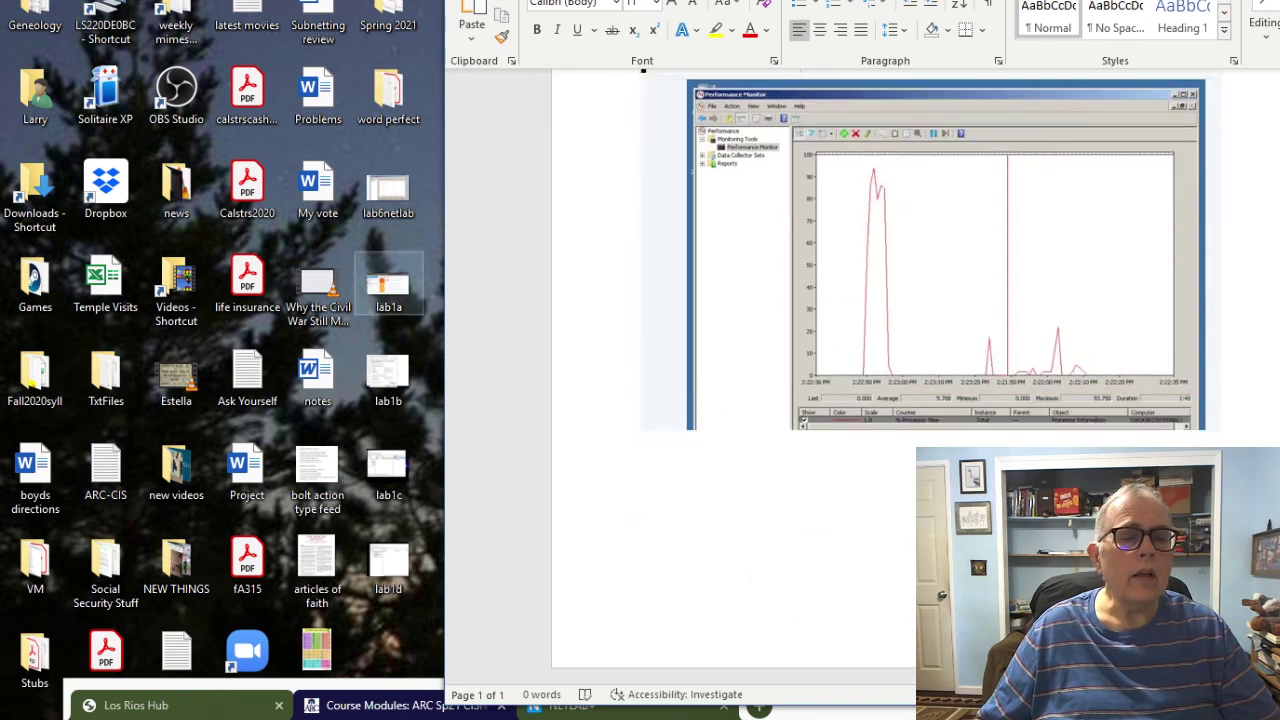
scroll(800, 380, "up", 7)
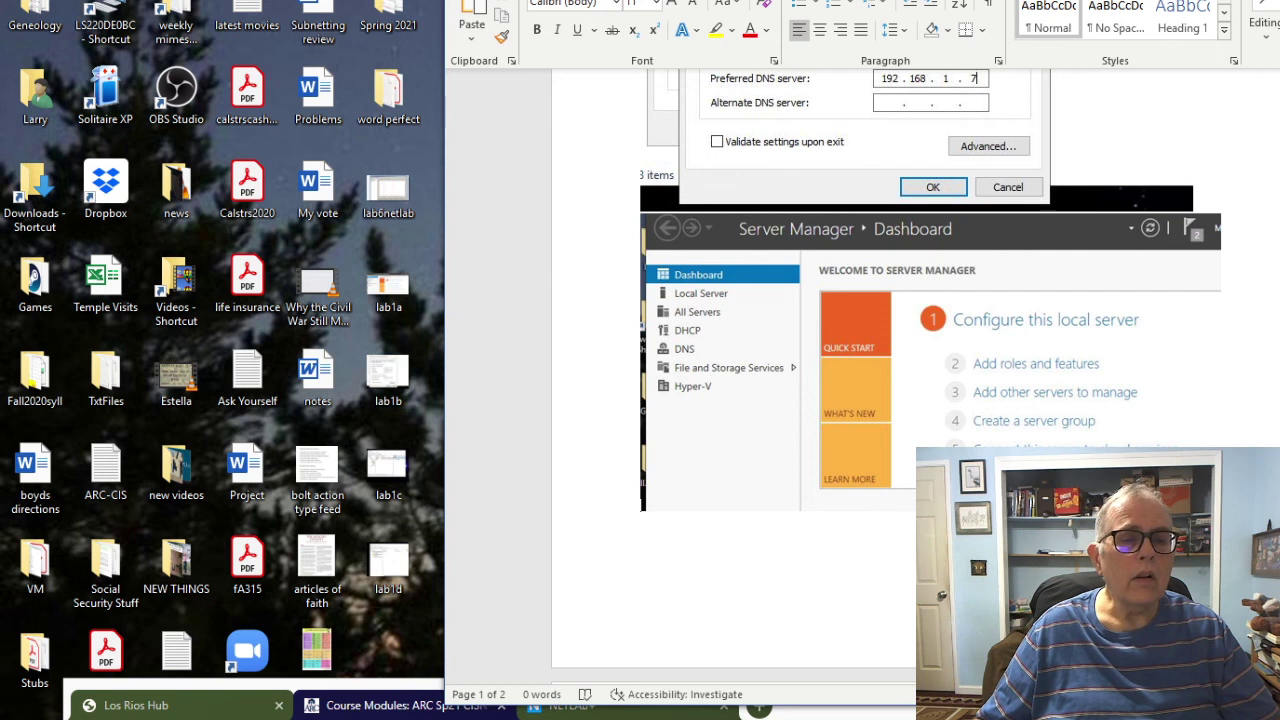
Step: Push the Server Manager screenshot onto its own page and review the three pages
left_click_drag(645, 500, 643, 505)
key("Delete")
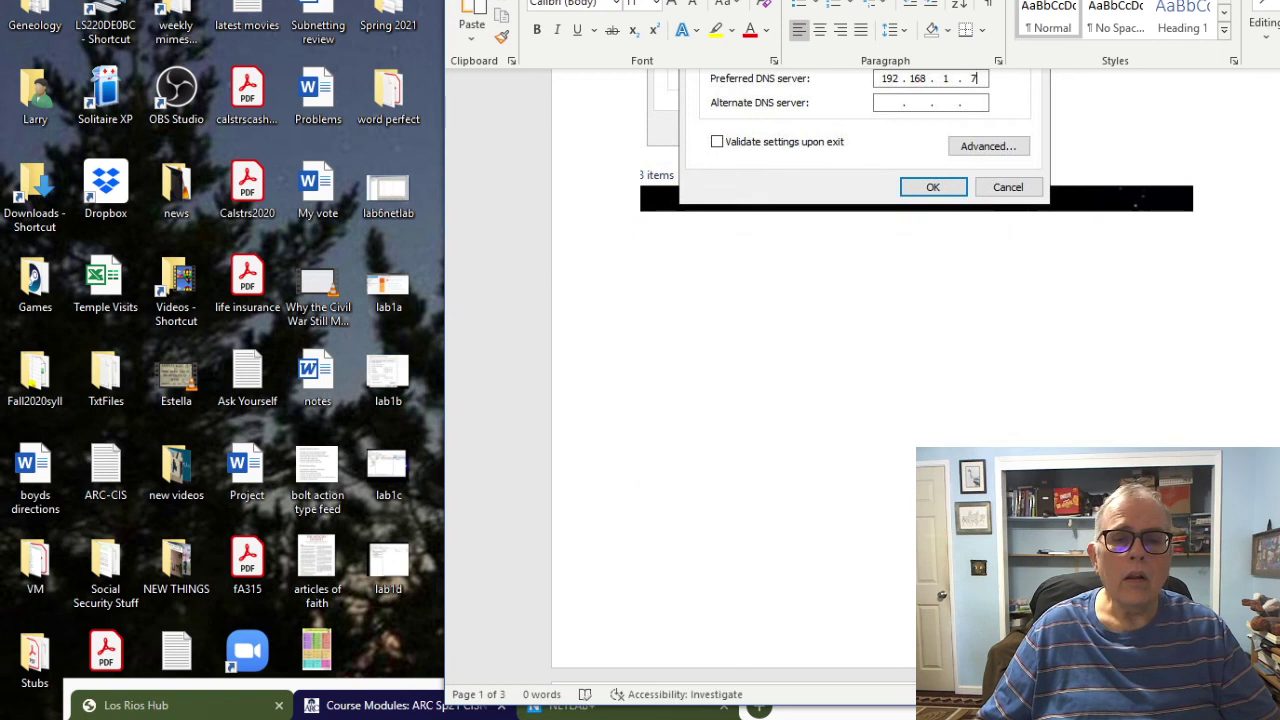
scroll(800, 380, "down", 10)
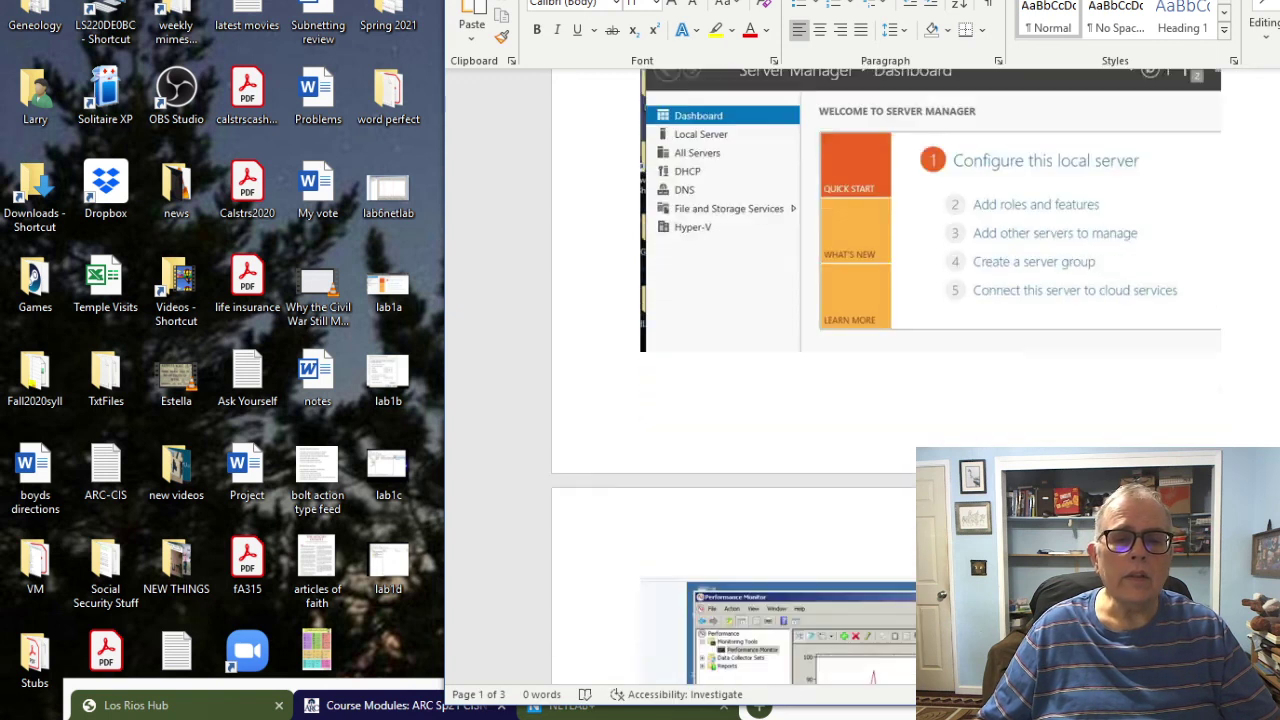
scroll(800, 380, "up", 2)
scroll(800, 380, "down", 6)
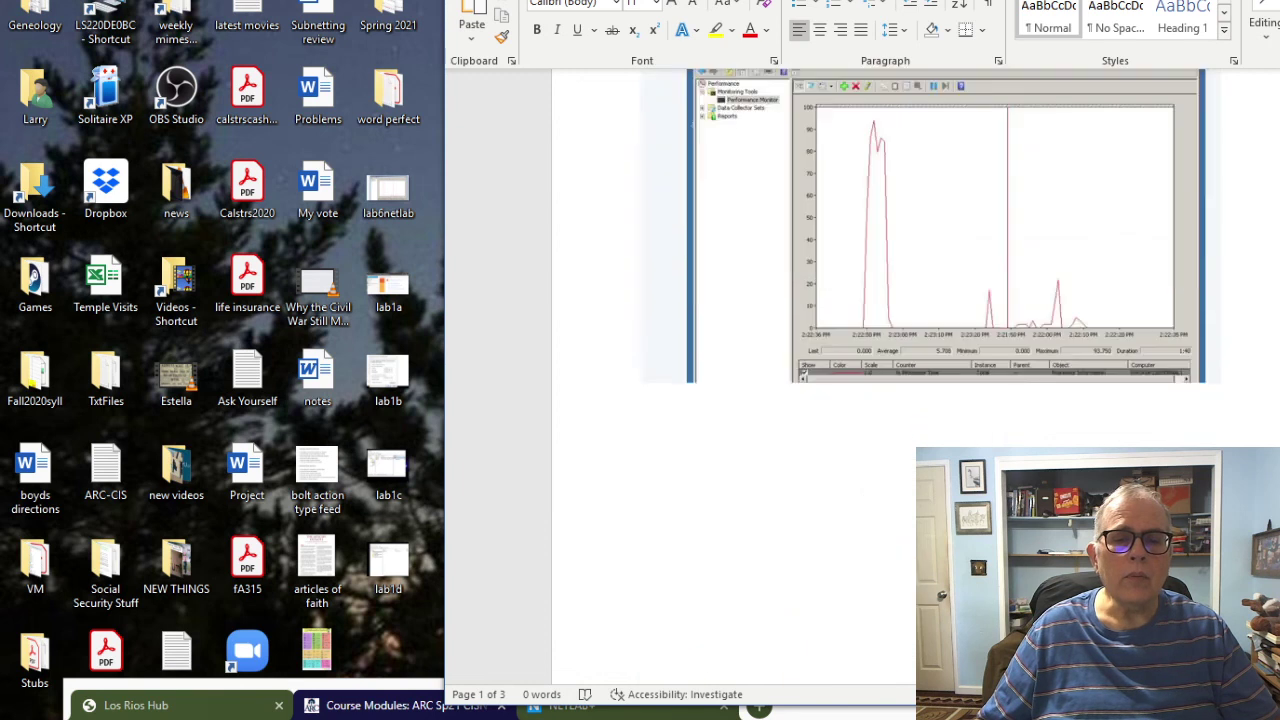
scroll(800, 380, "up", 10)
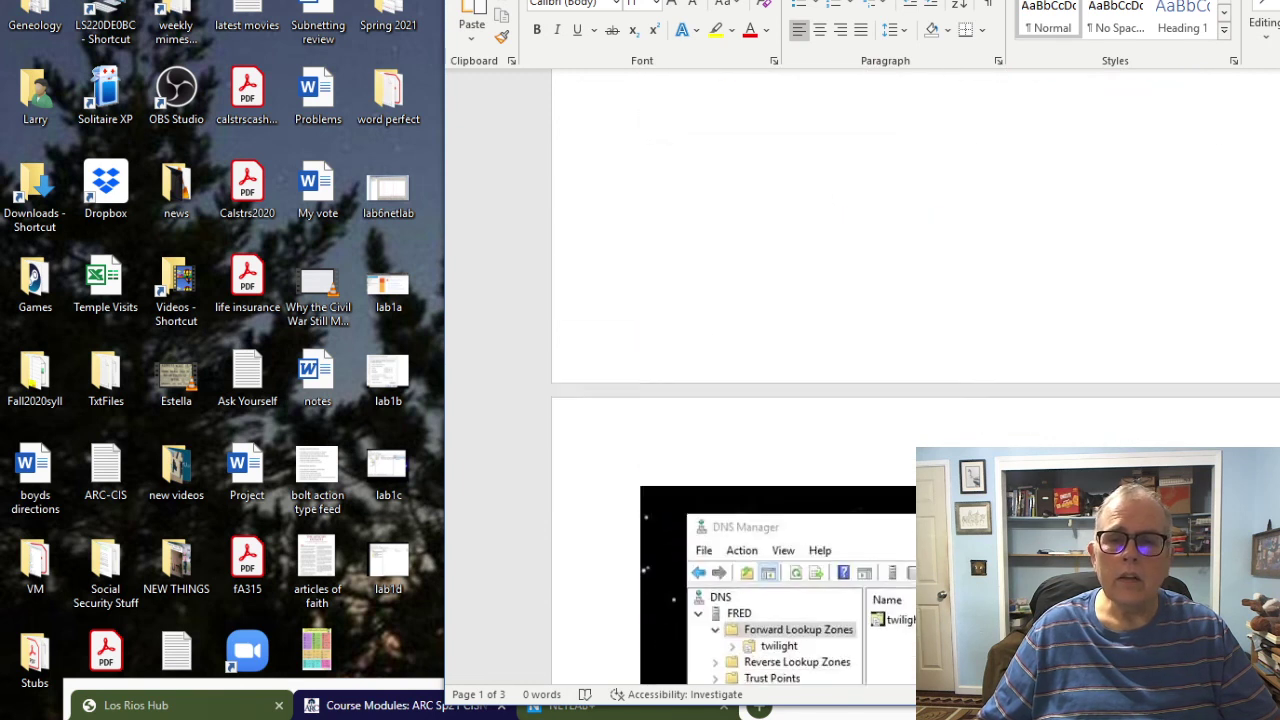
scroll(800, 380, "up", 6)
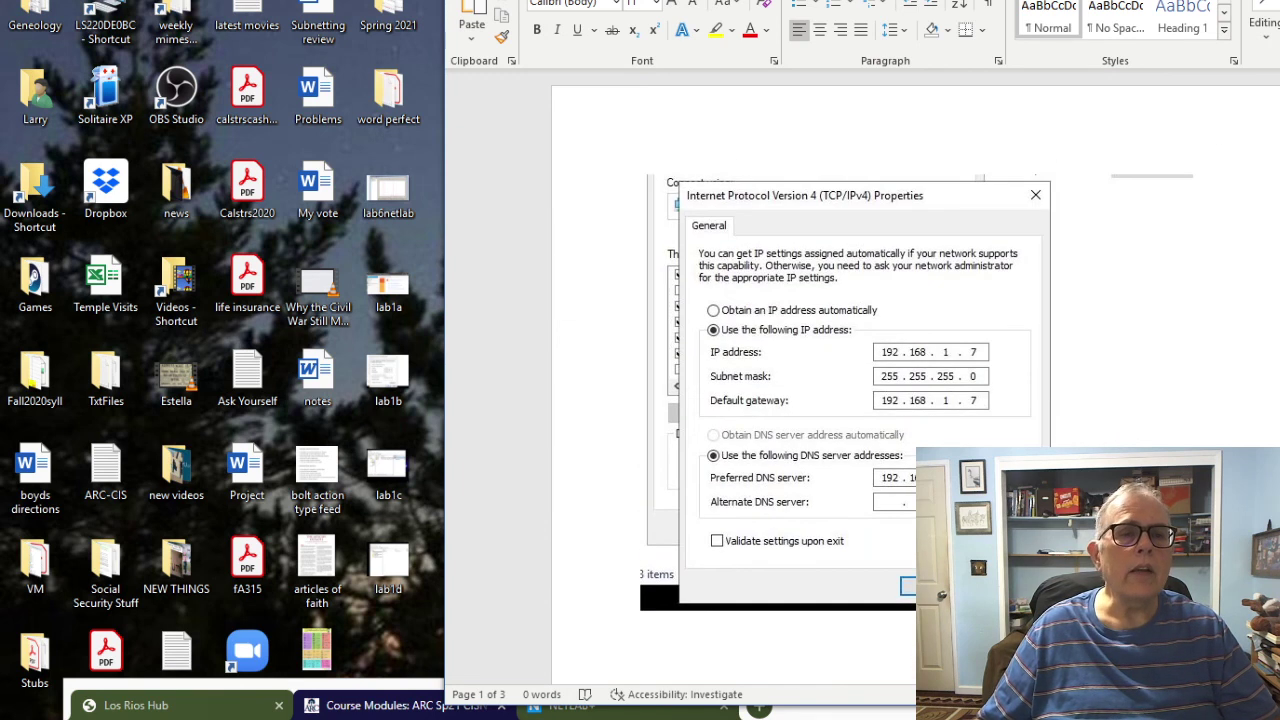
Step: Save the document to the Desktop as week1lab and close Word
left_click(462, 3)
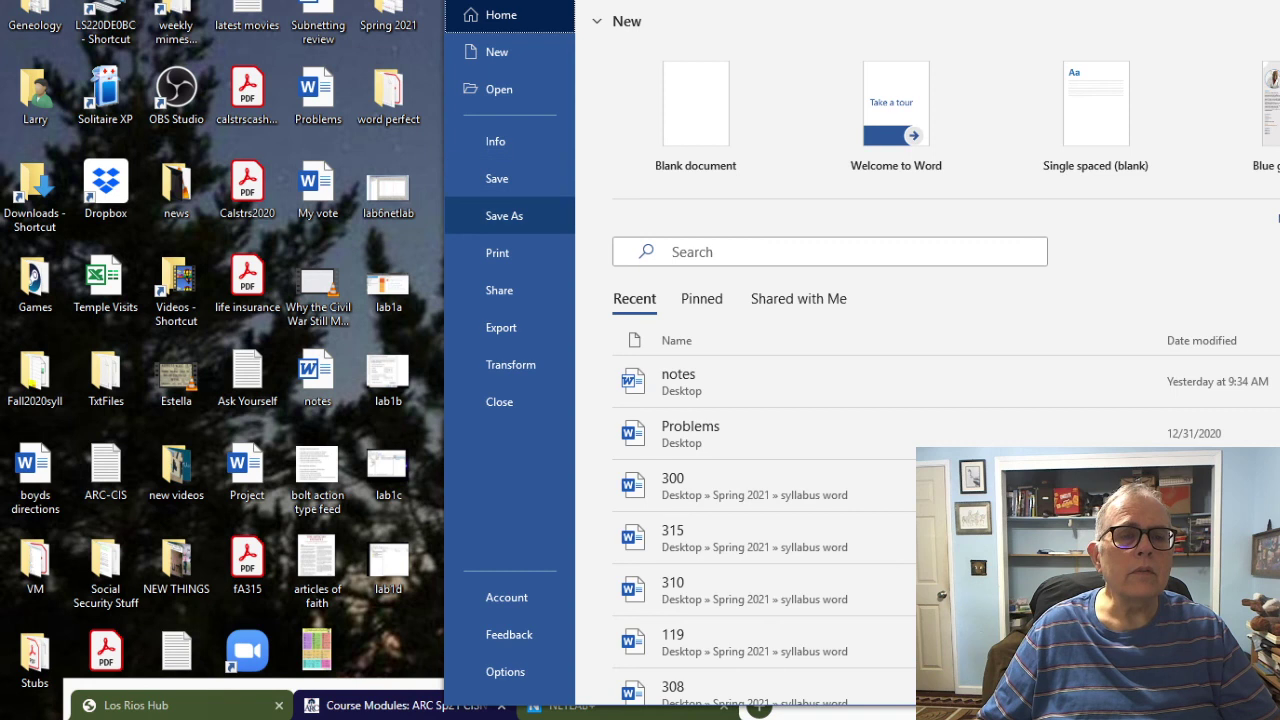
left_click(504, 215)
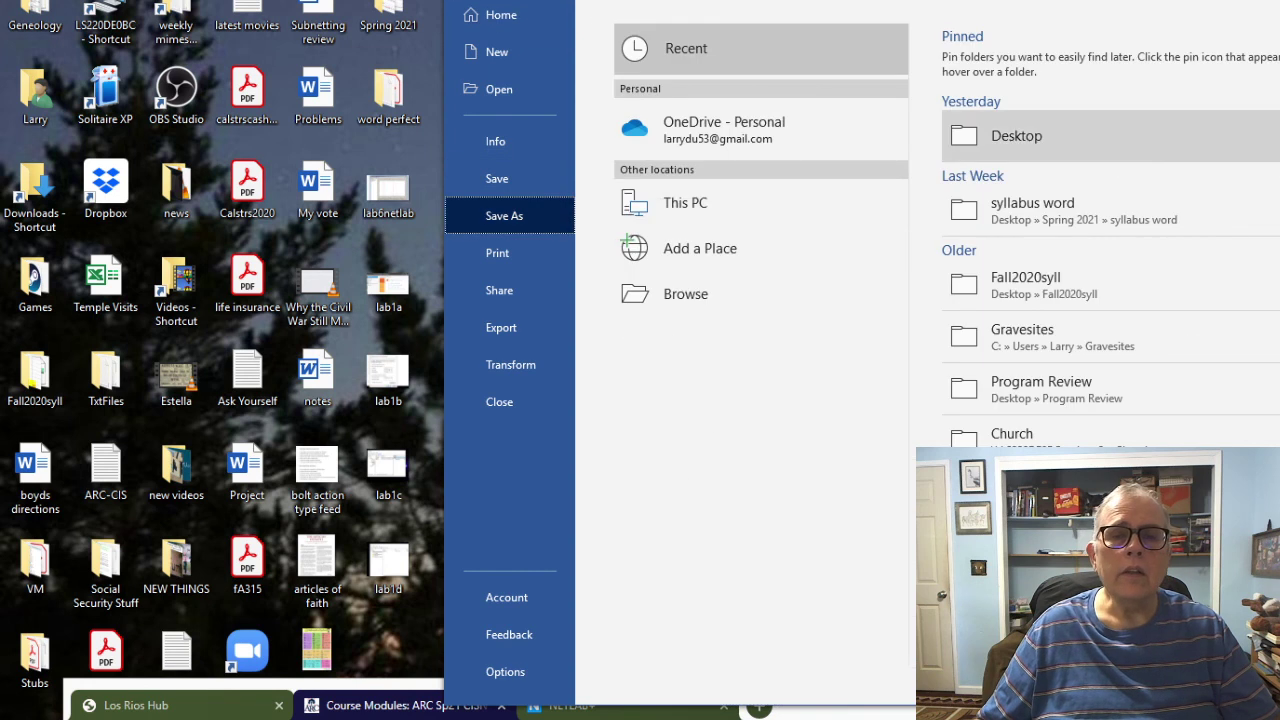
left_click(1016, 136)
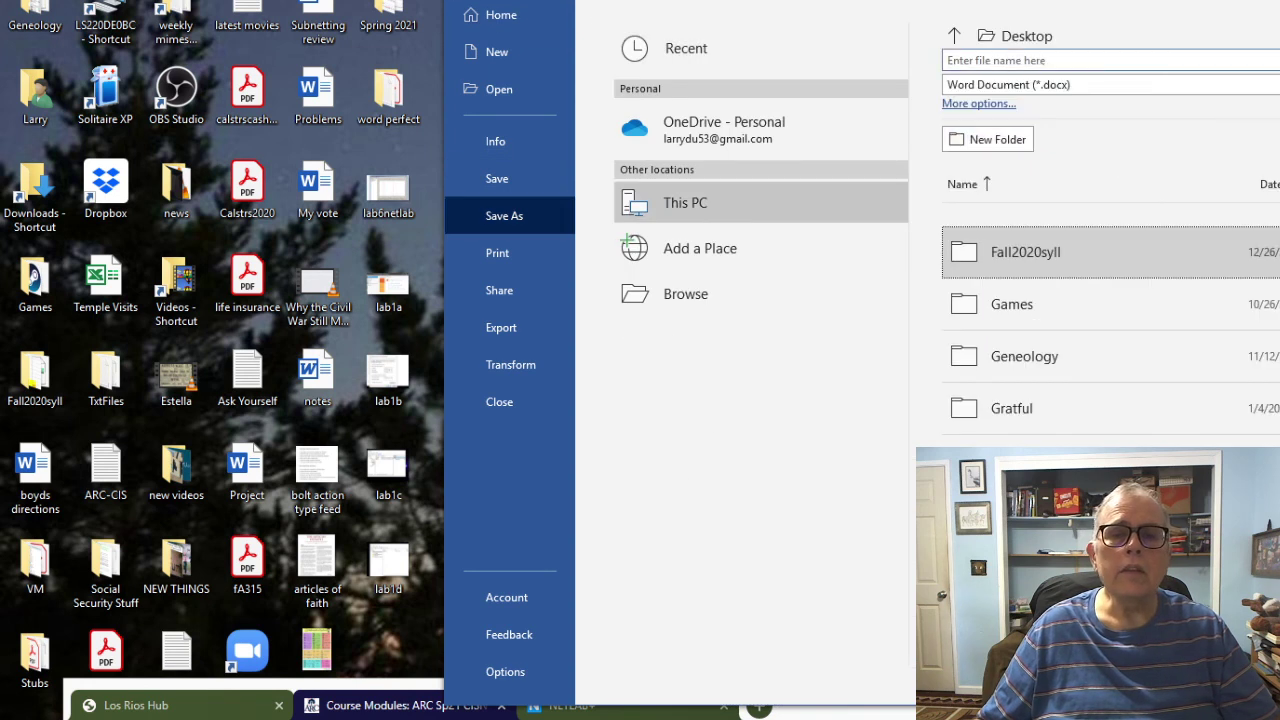
left_click(1100, 60)
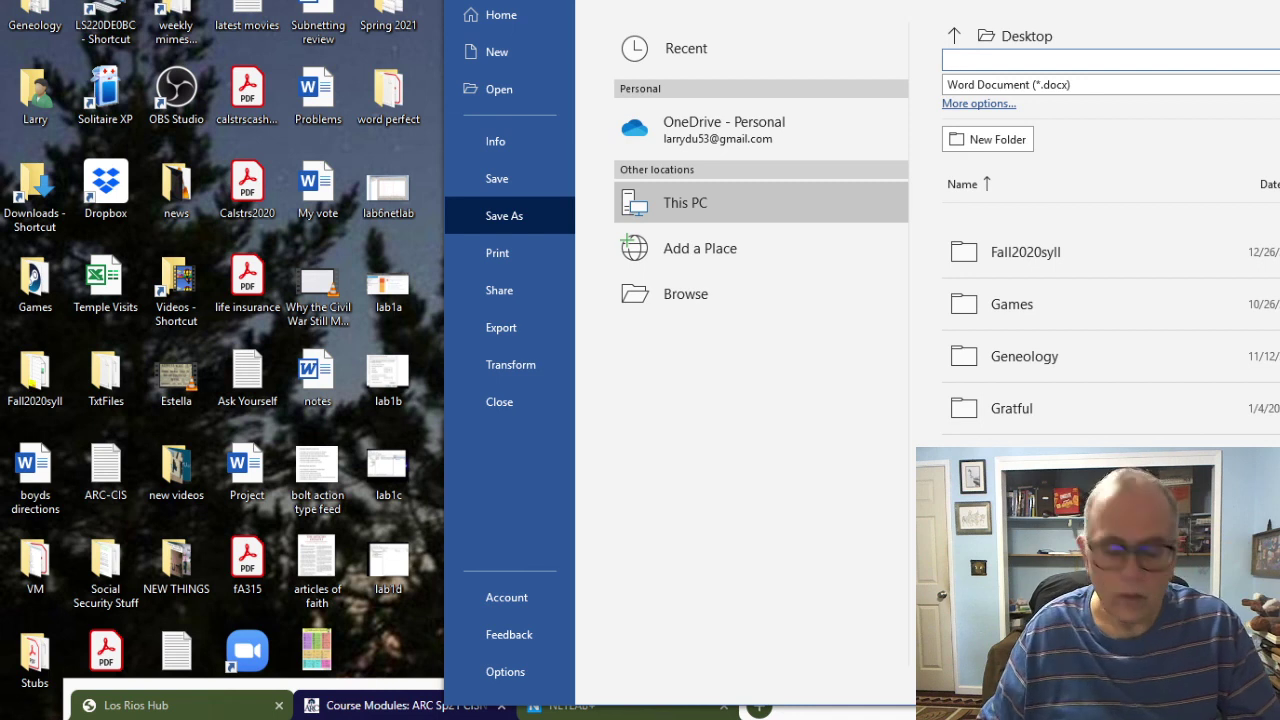
type("week1lab")
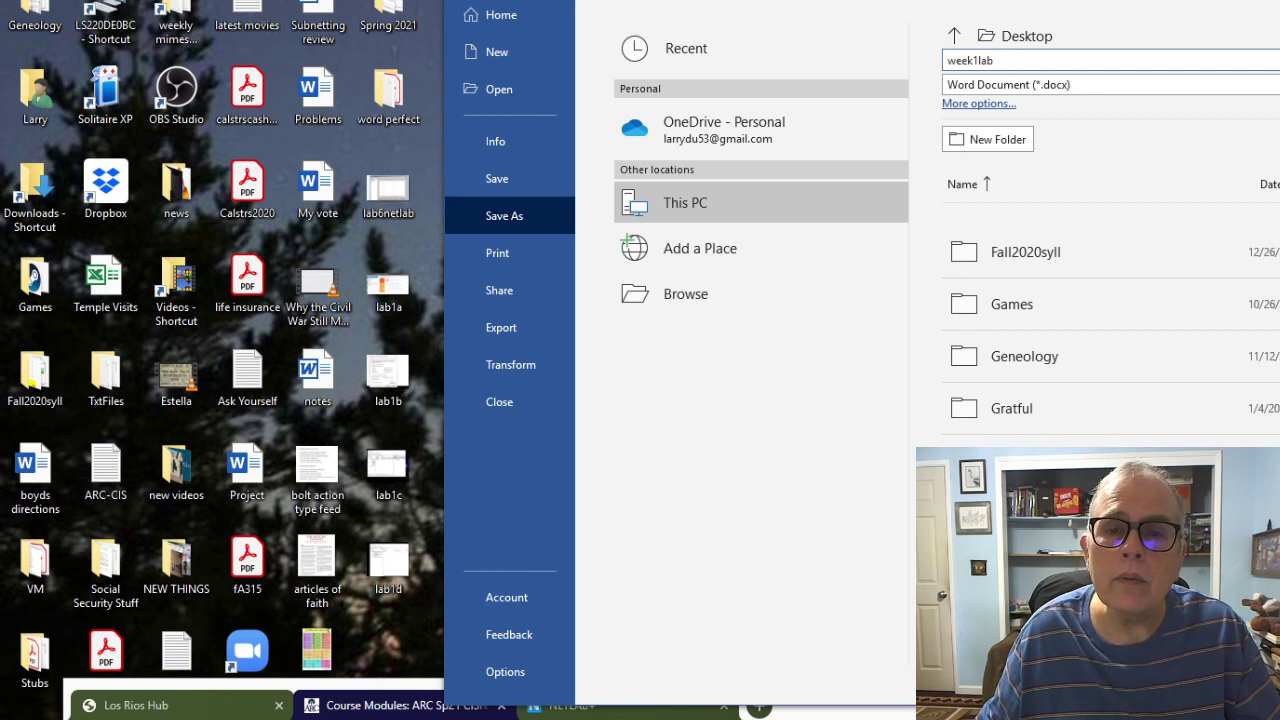
key("Return")
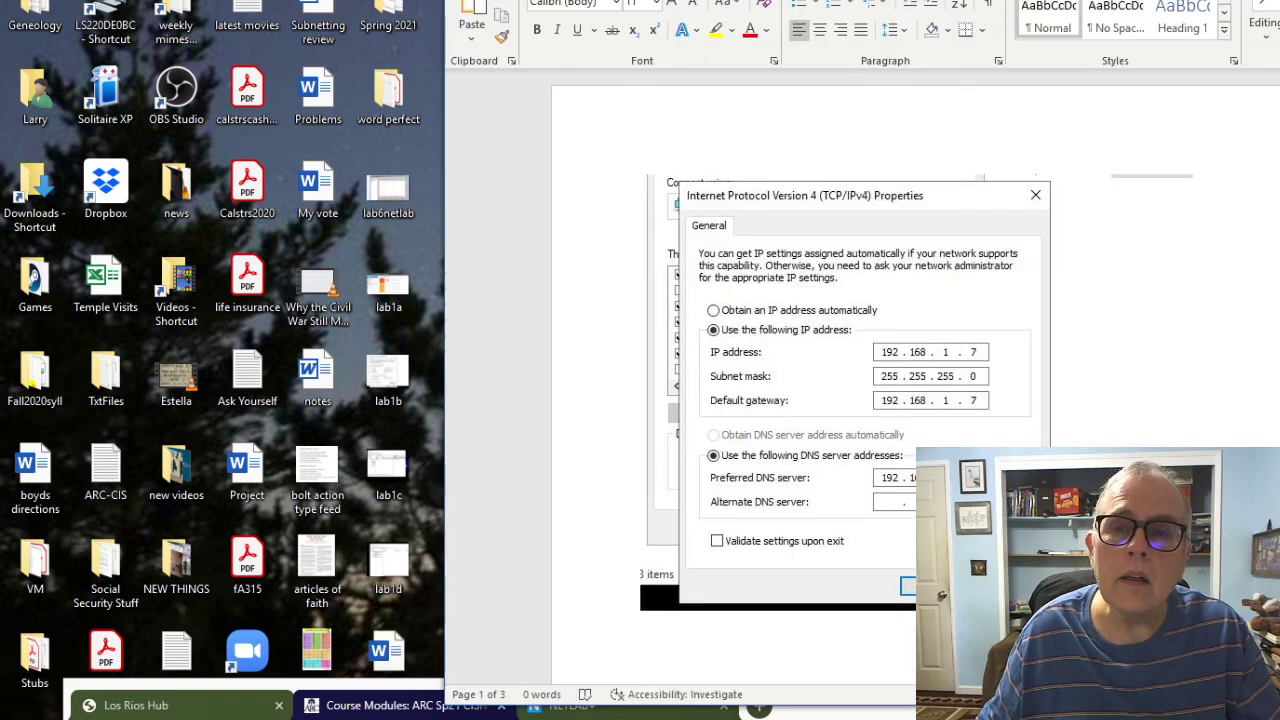
key("super+Down")
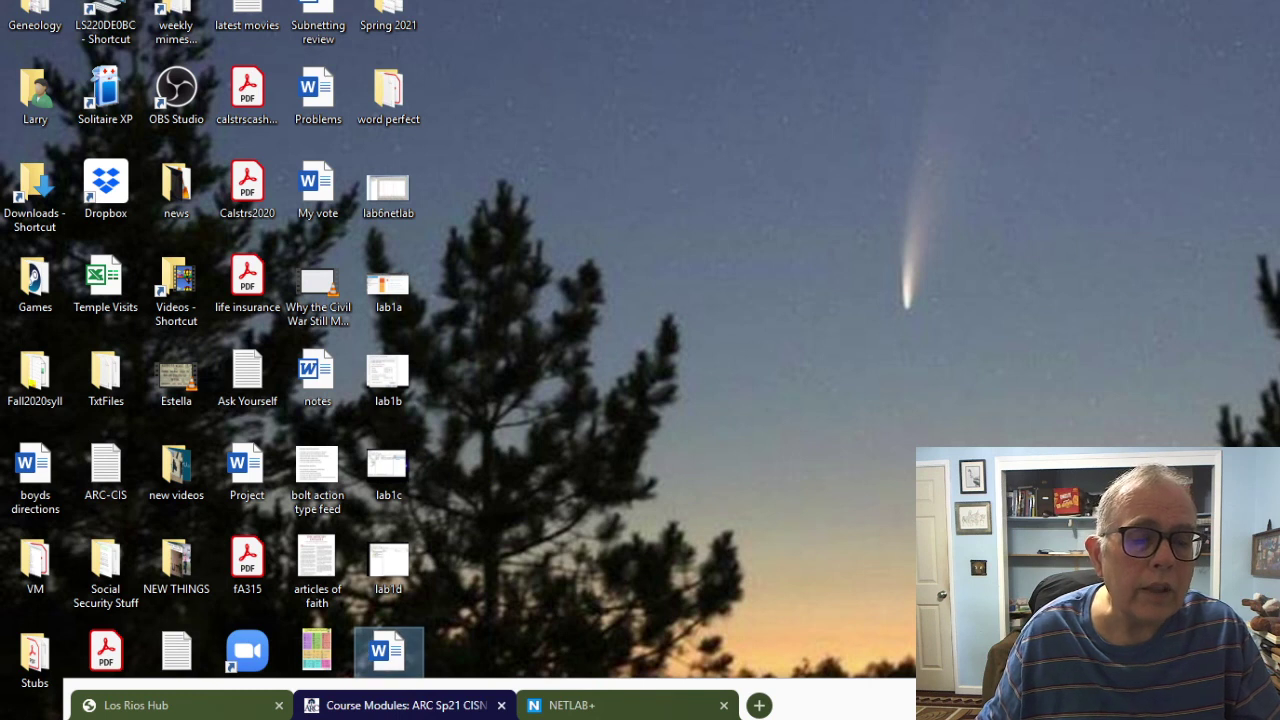
Step: Reopen week1lab to check its pages, close it, and bring Canvas Modules full-screen
left_click_drag(388, 652, 374, 561)
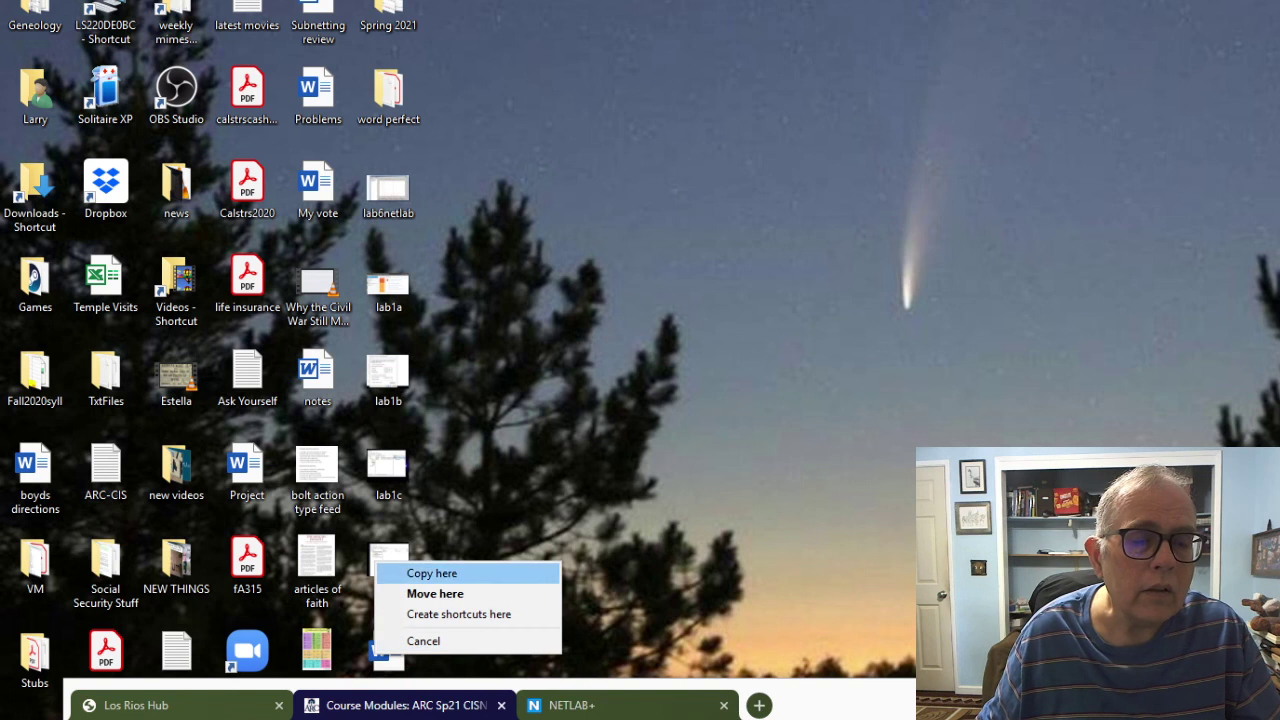
key("Escape")
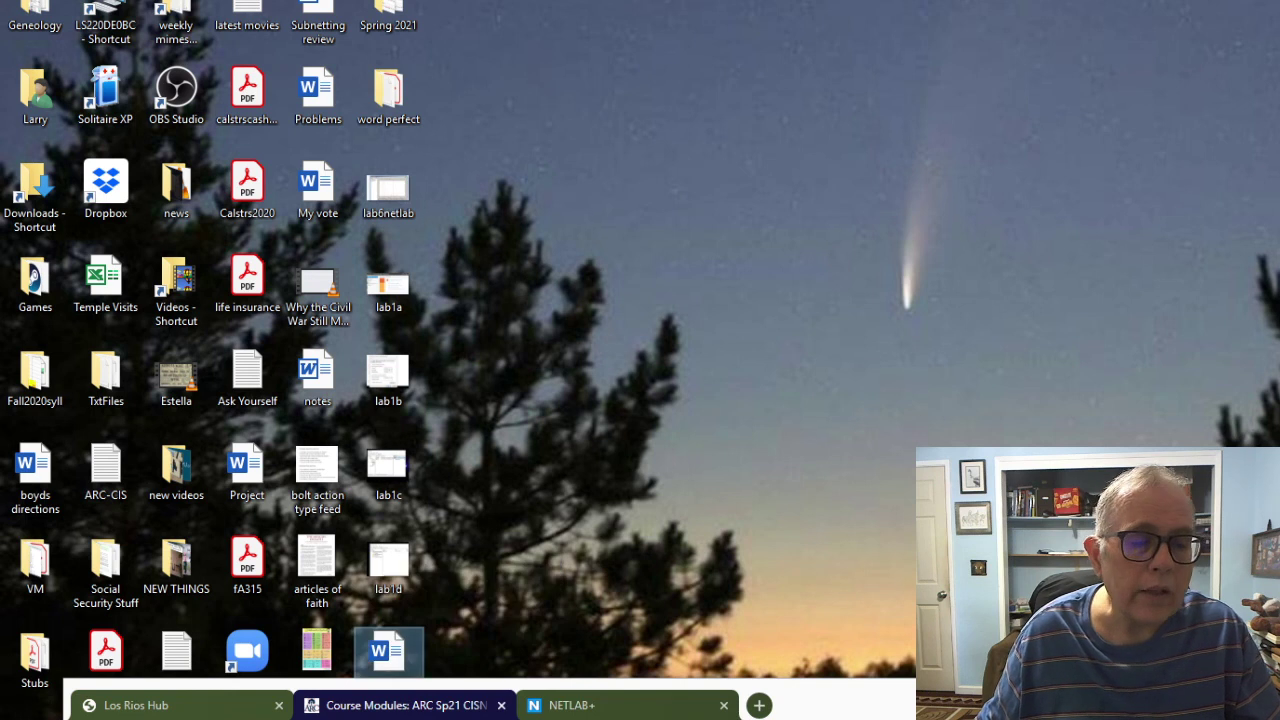
key("Return")
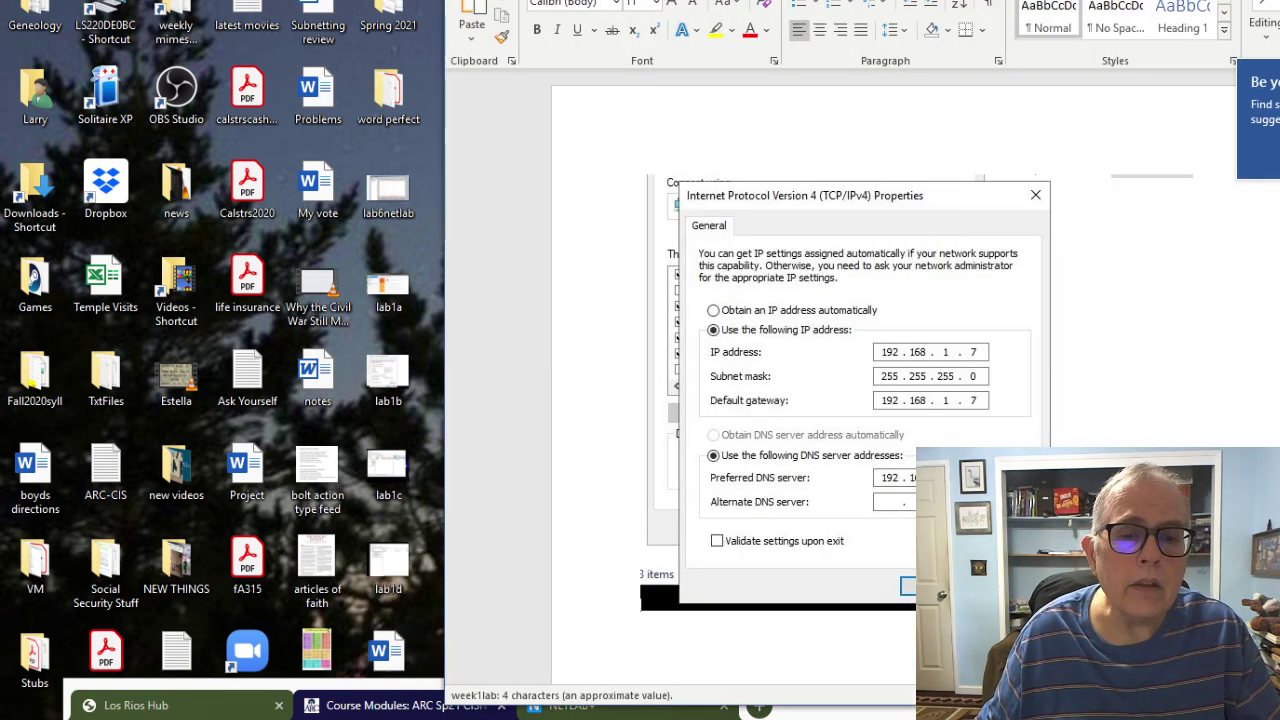
scroll(893, 380, "down", 5)
scroll(893, 380, "up", 5)
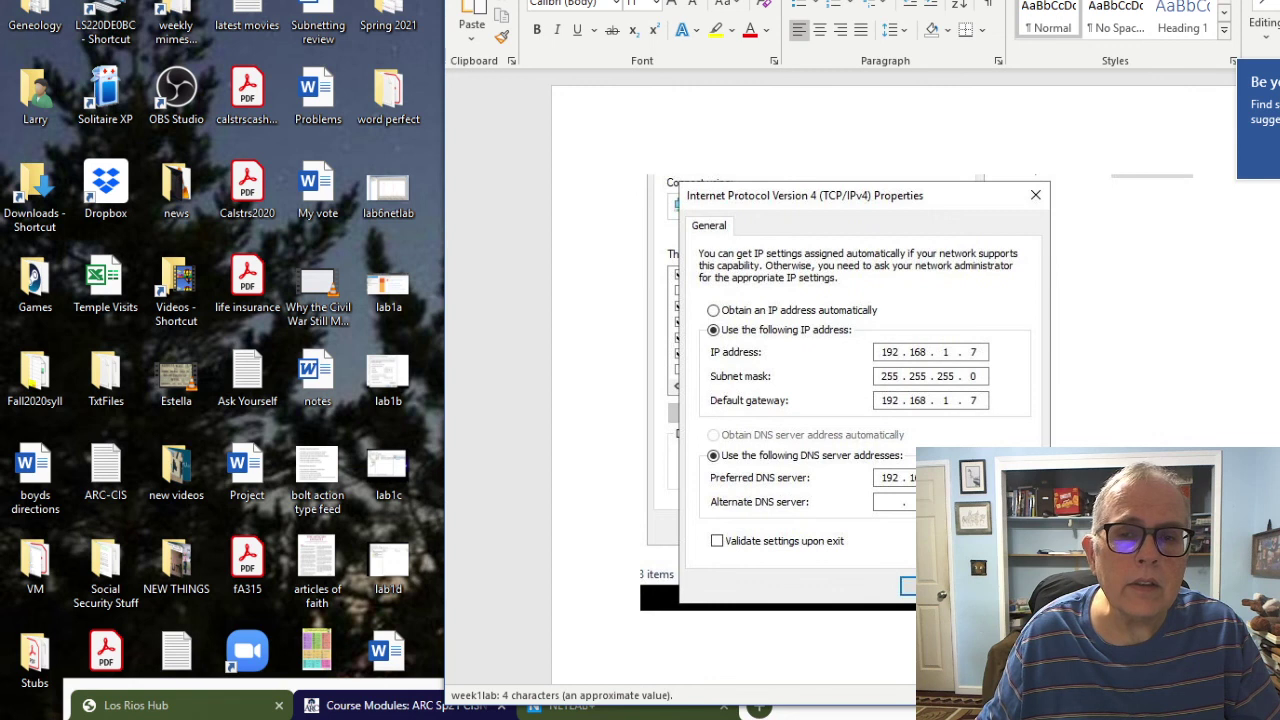
scroll(893, 380, "down", 15)
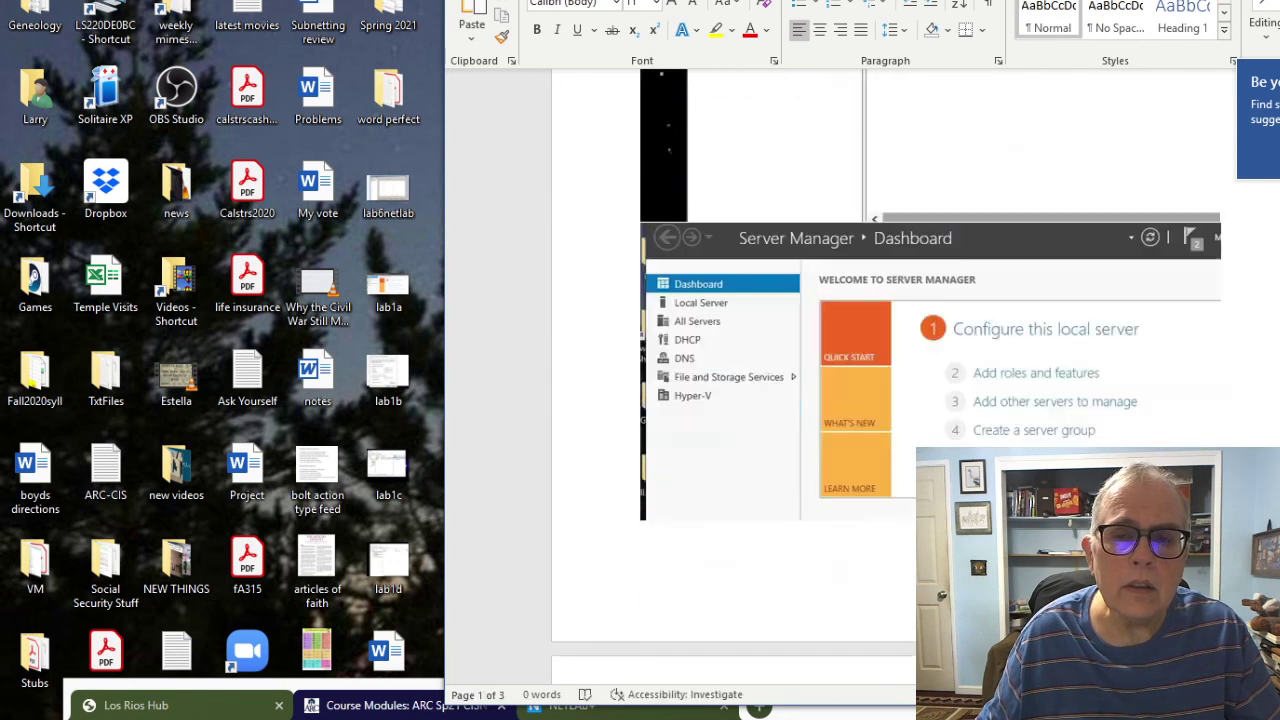
scroll(893, 380, "down", 8)
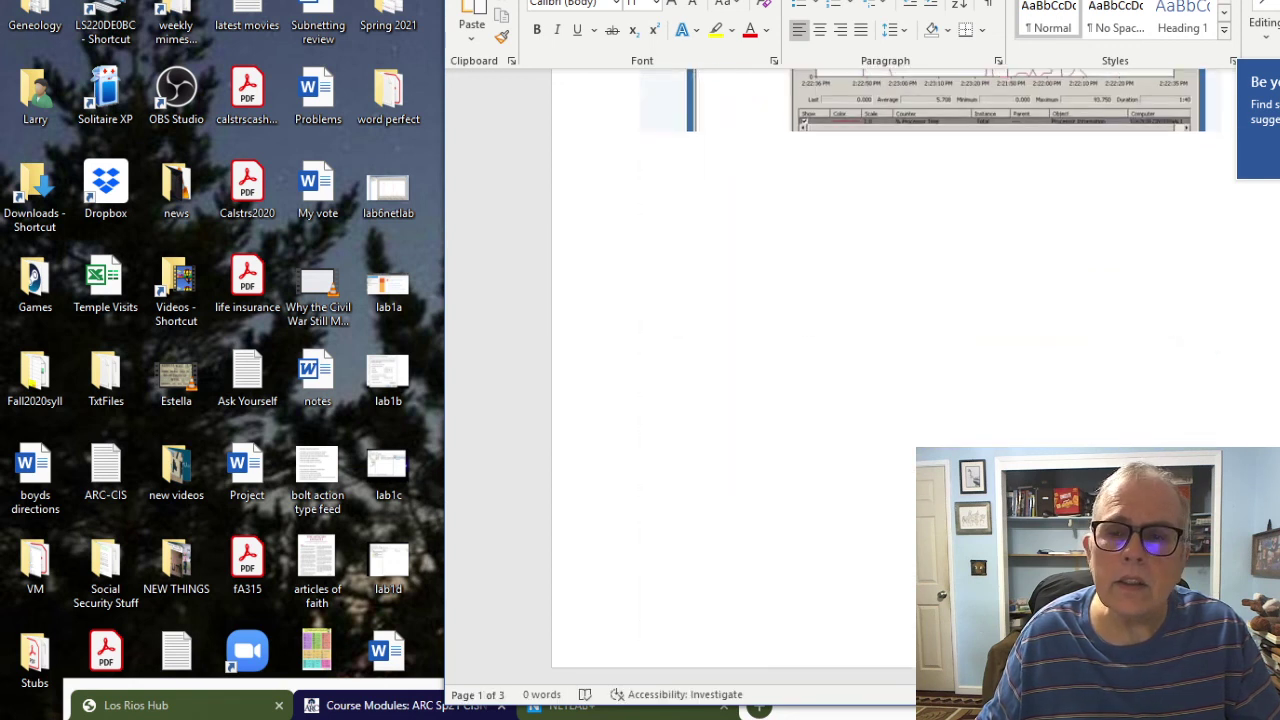
key("super+Down")
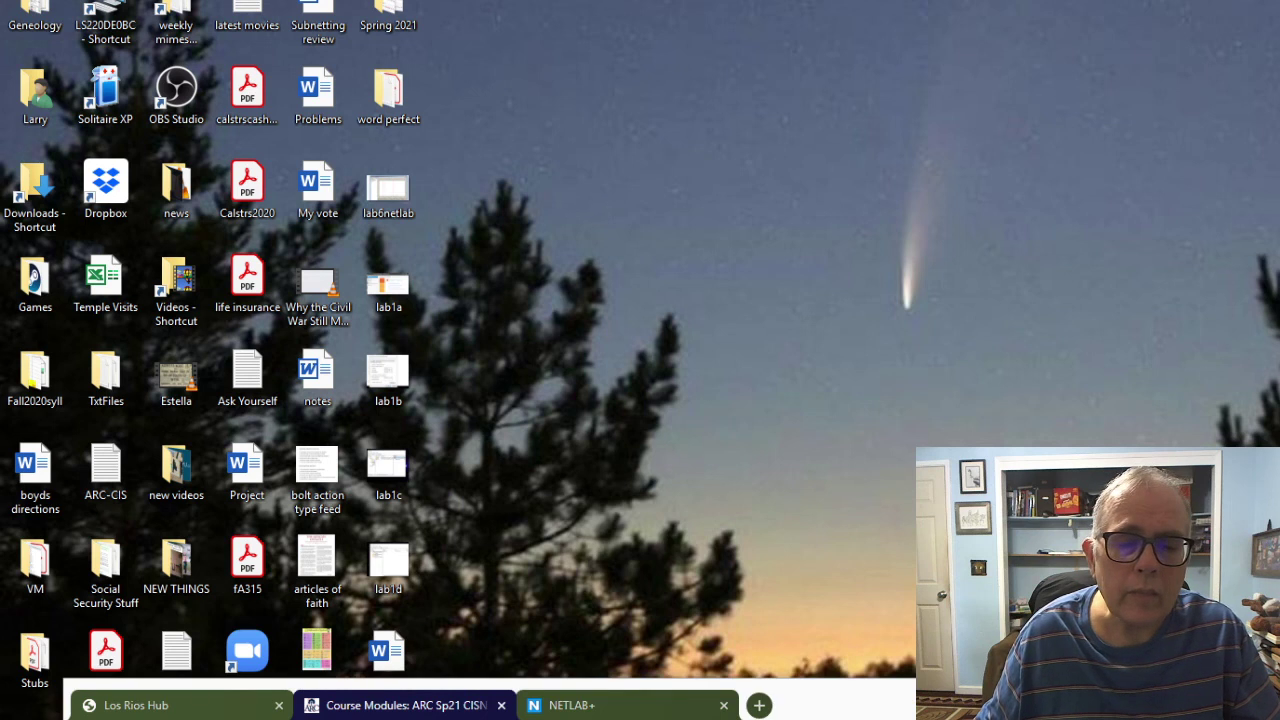
left_click_drag(954, 705, 871, 59)
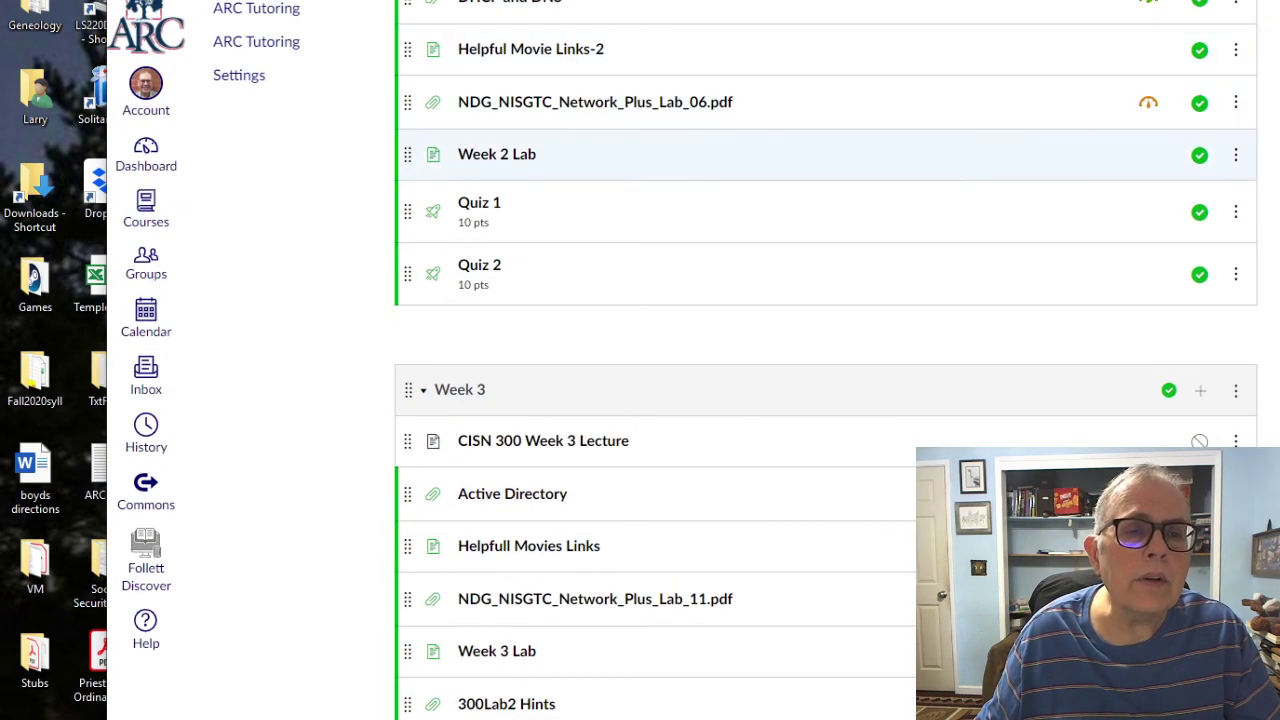
scroll(700, 300, "up", 3)
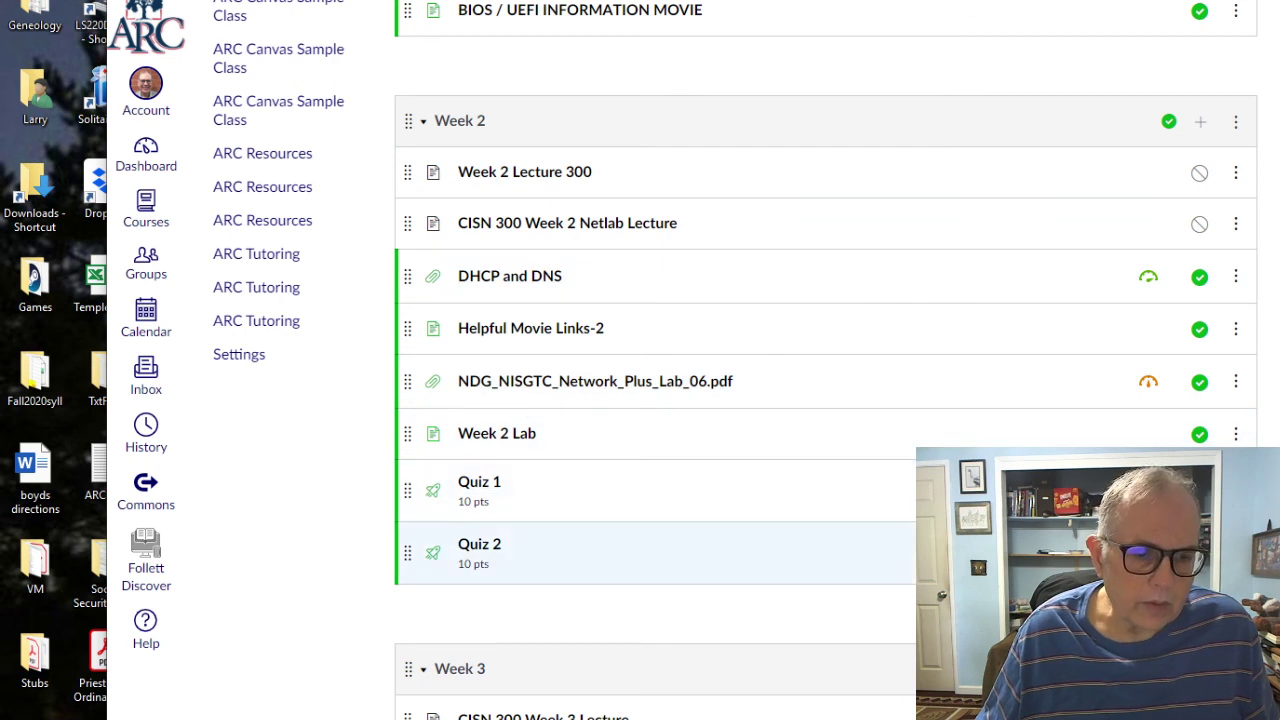
scroll(650, 500, "down", 4)
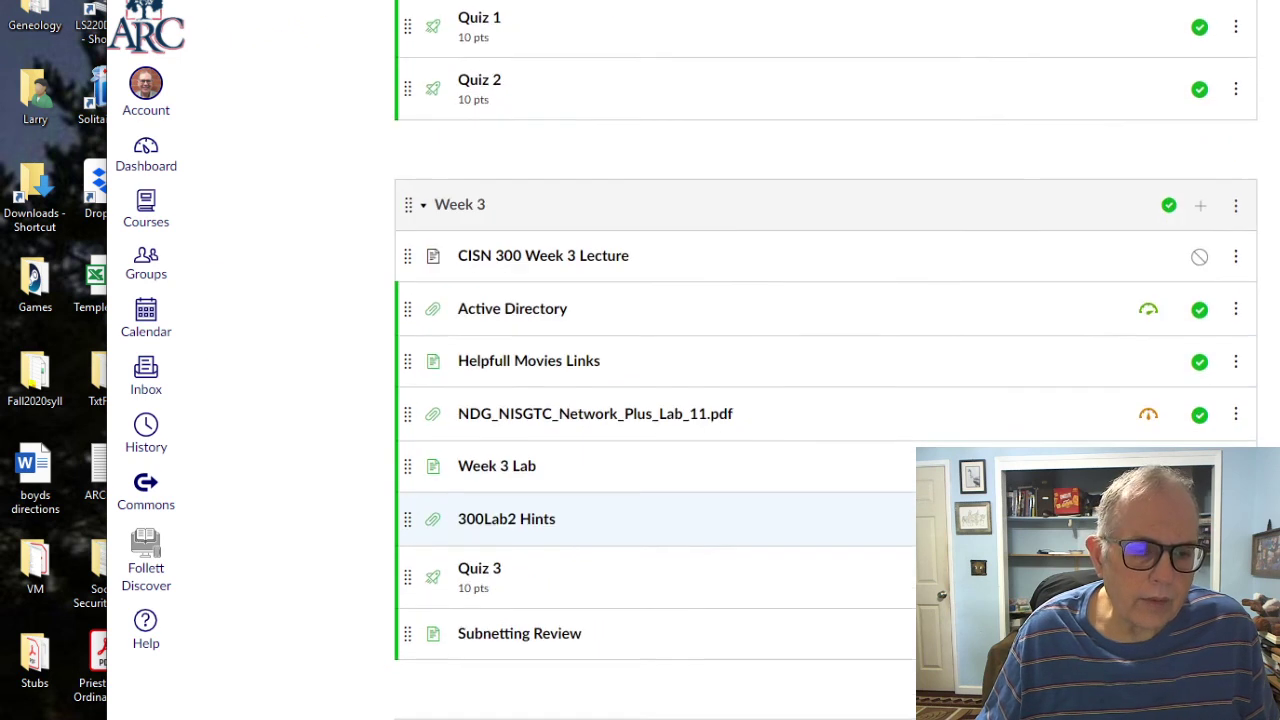
scroll(650, 480, "up", 8)
scroll(650, 480, "down", 3)
scroll(650, 450, "down", 3)
scroll(650, 450, "up", 2)
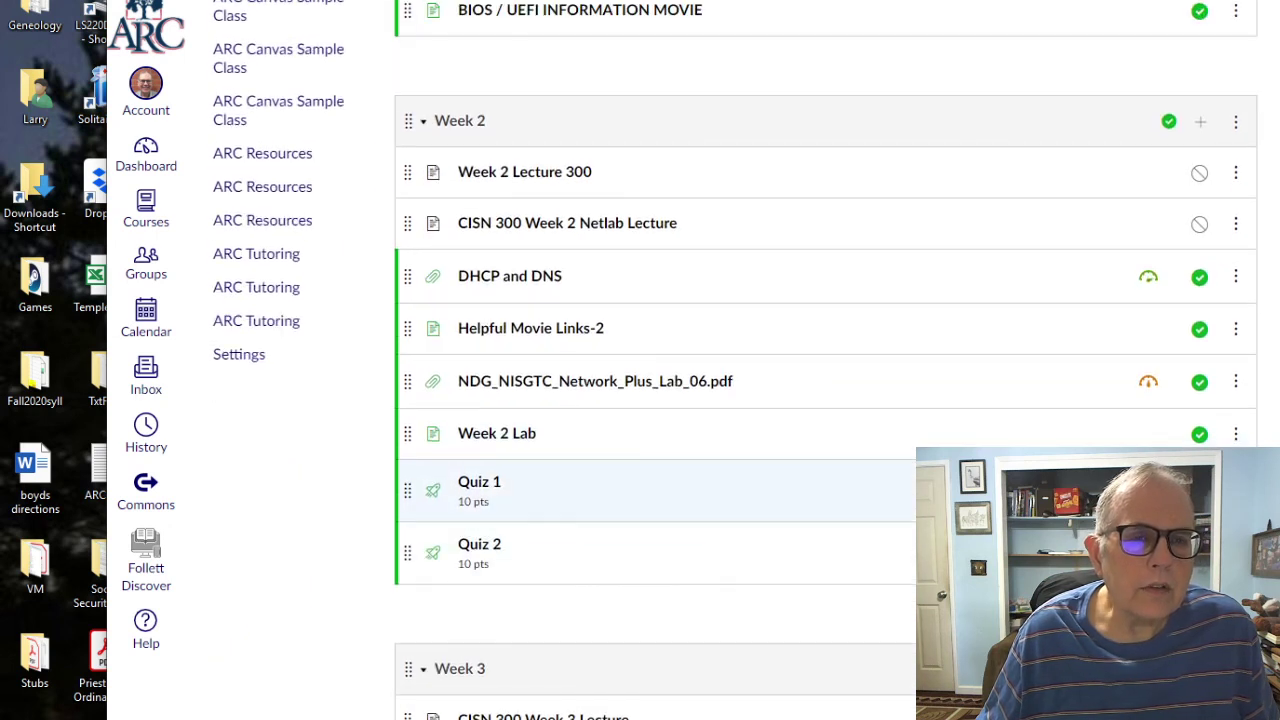